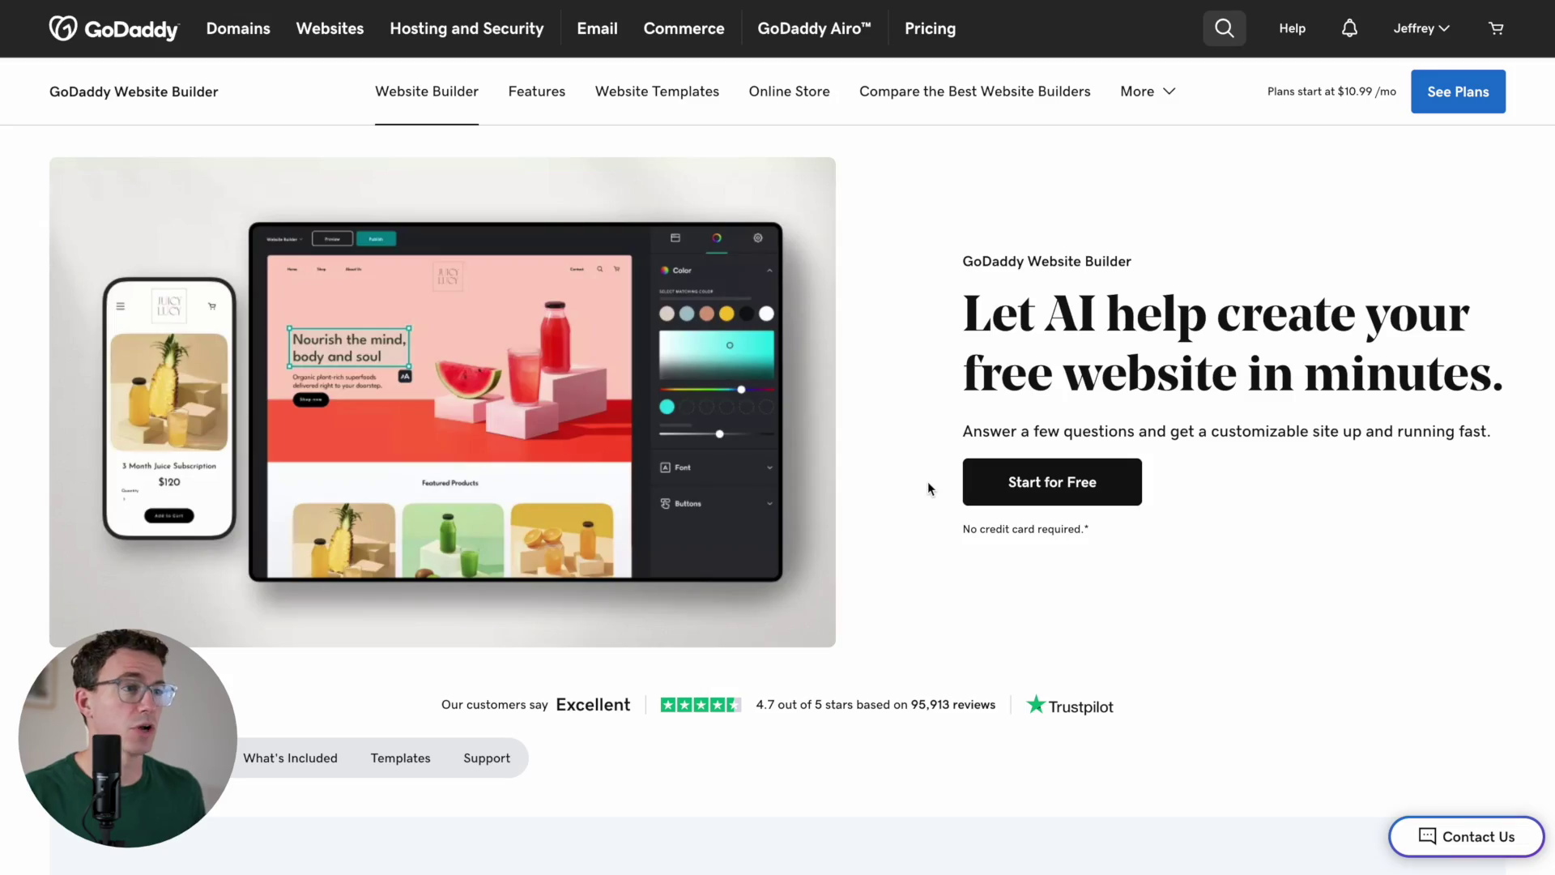
# Start building a free website in GoDaddy Website Builder.
pyautogui.click(1056, 494)
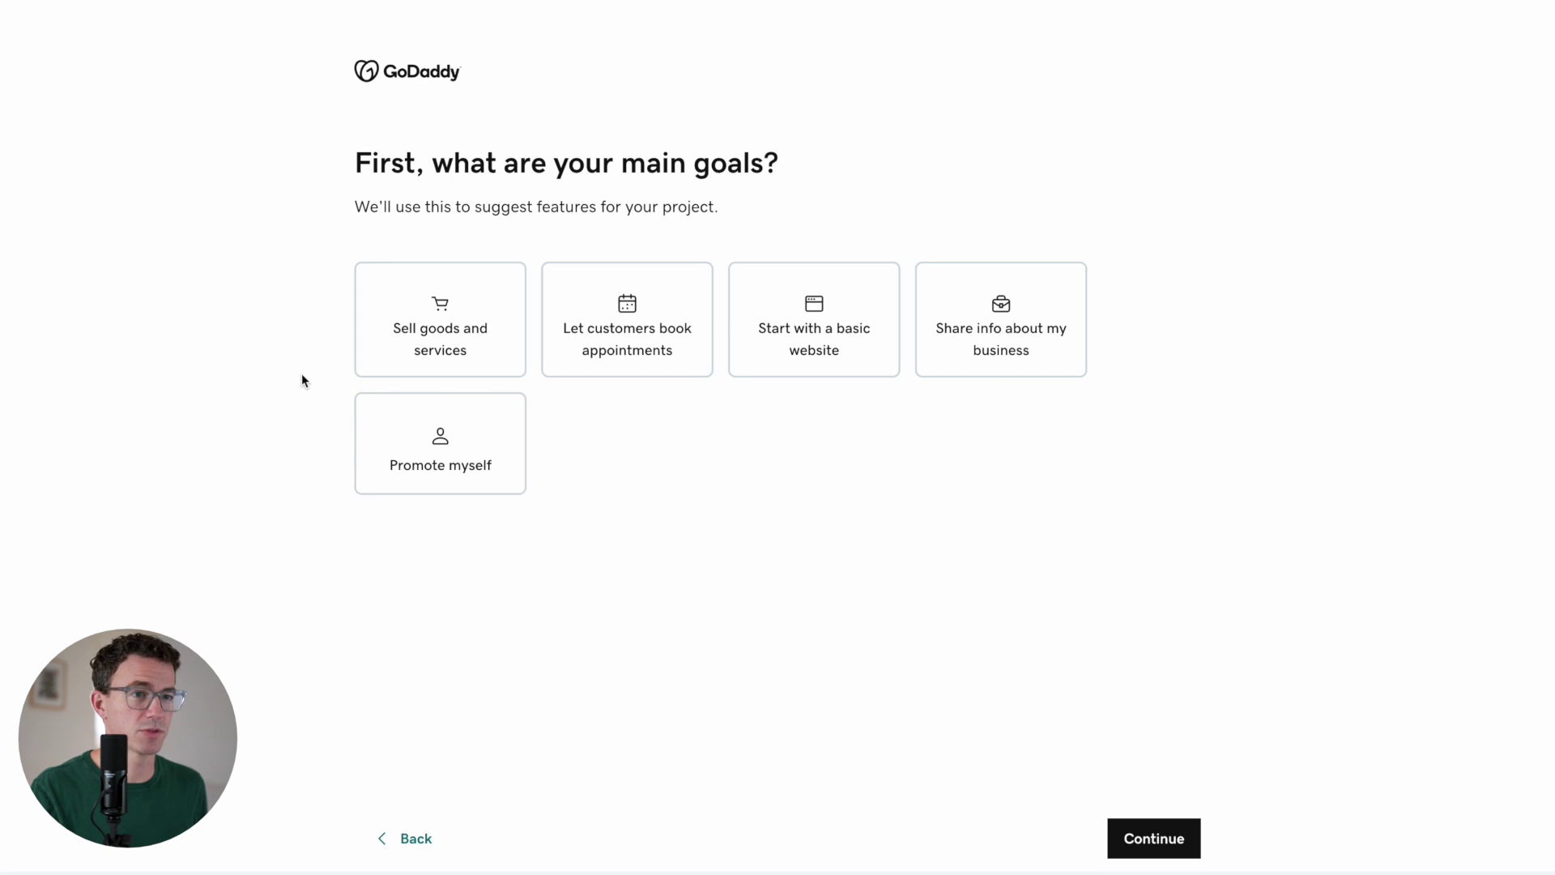
# Choose Promote myself as the goal and Personal Website as the category.
pyautogui.click(442, 444)
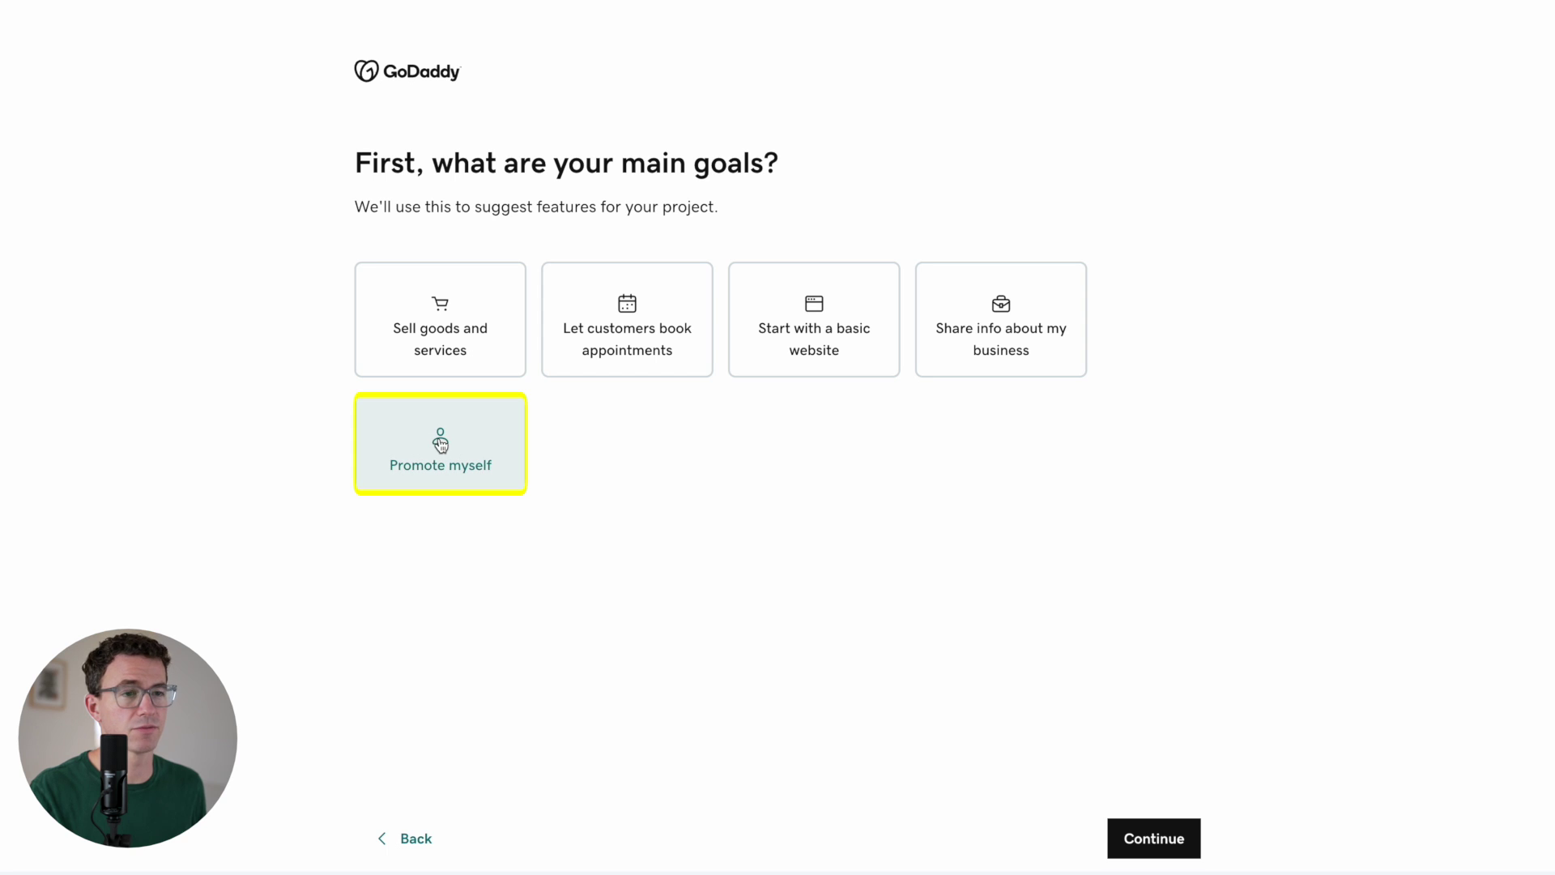
pyautogui.click(1142, 842)
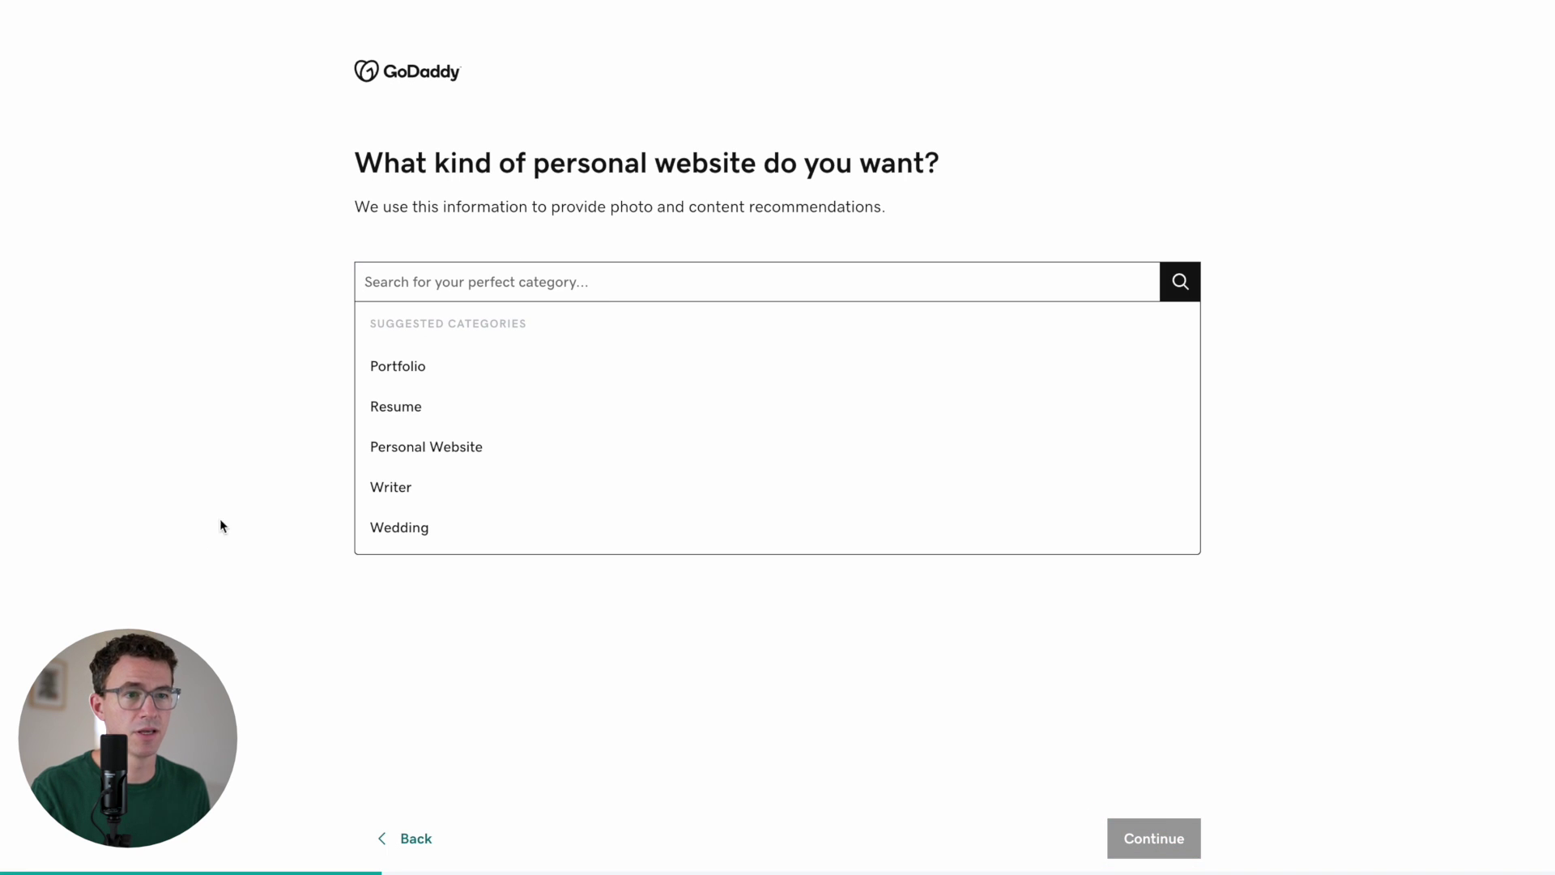
pyautogui.click(418, 465)
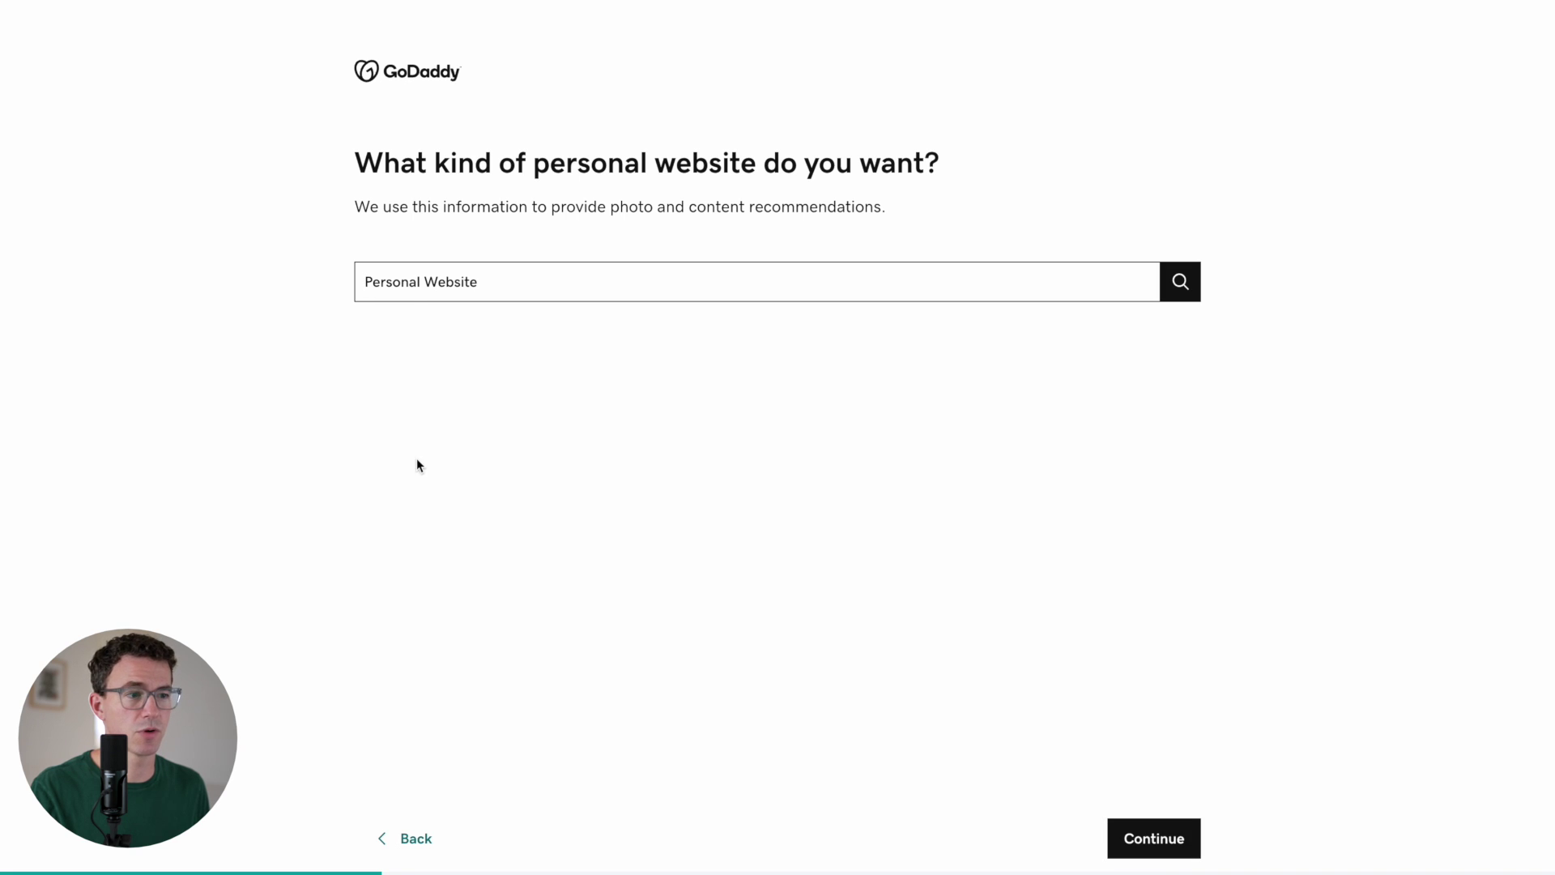
pyautogui.click(1152, 841)
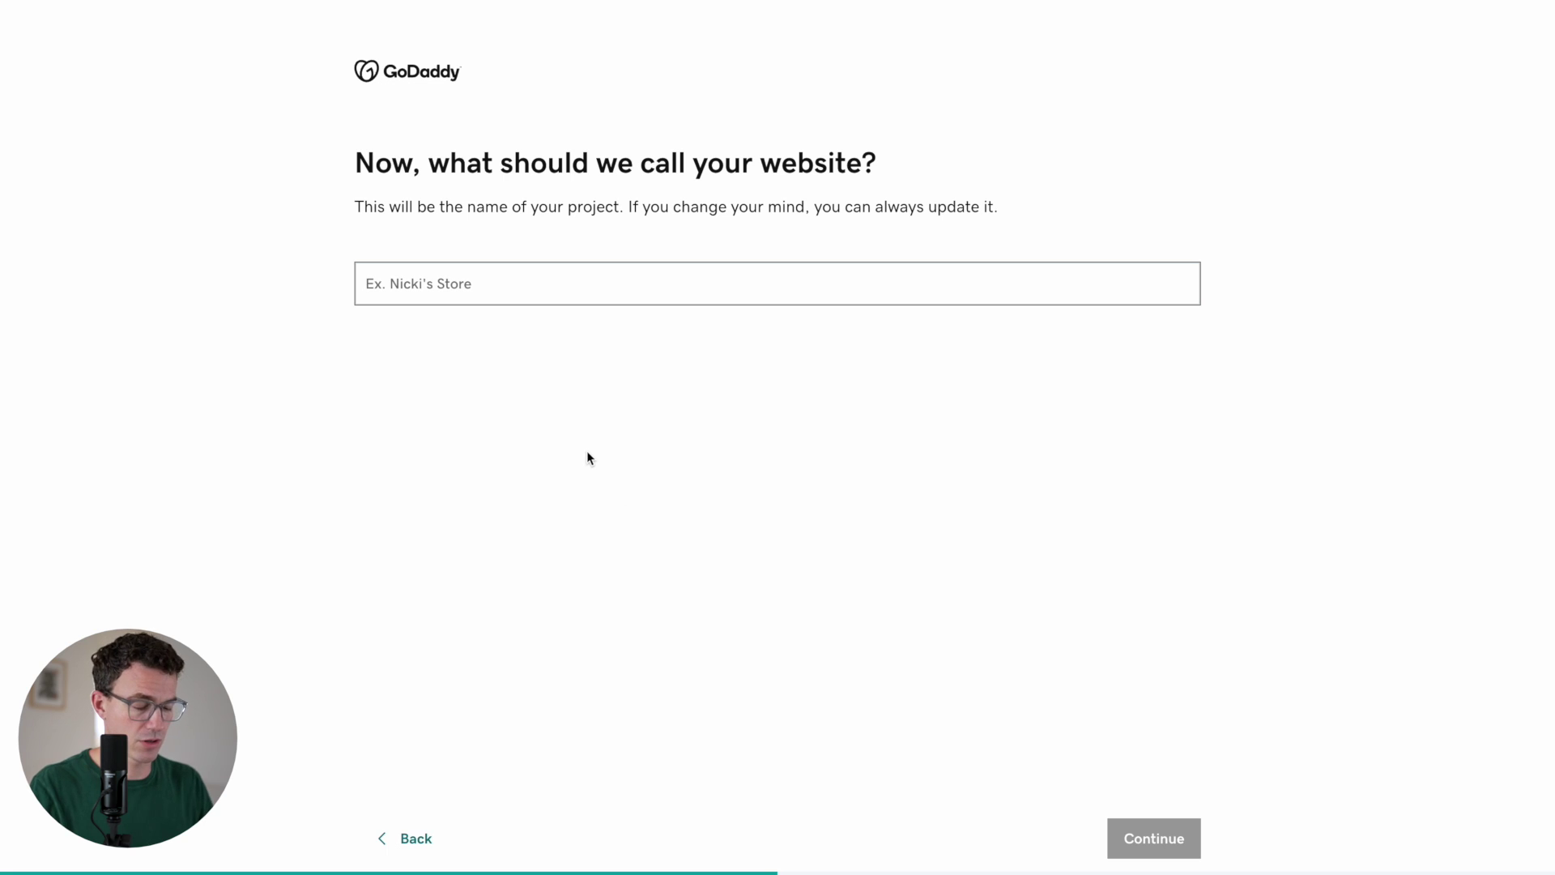
# Name the site 'JJ Thelen' and clear the prefilled phone and email details.
pyautogui.write('JJ')
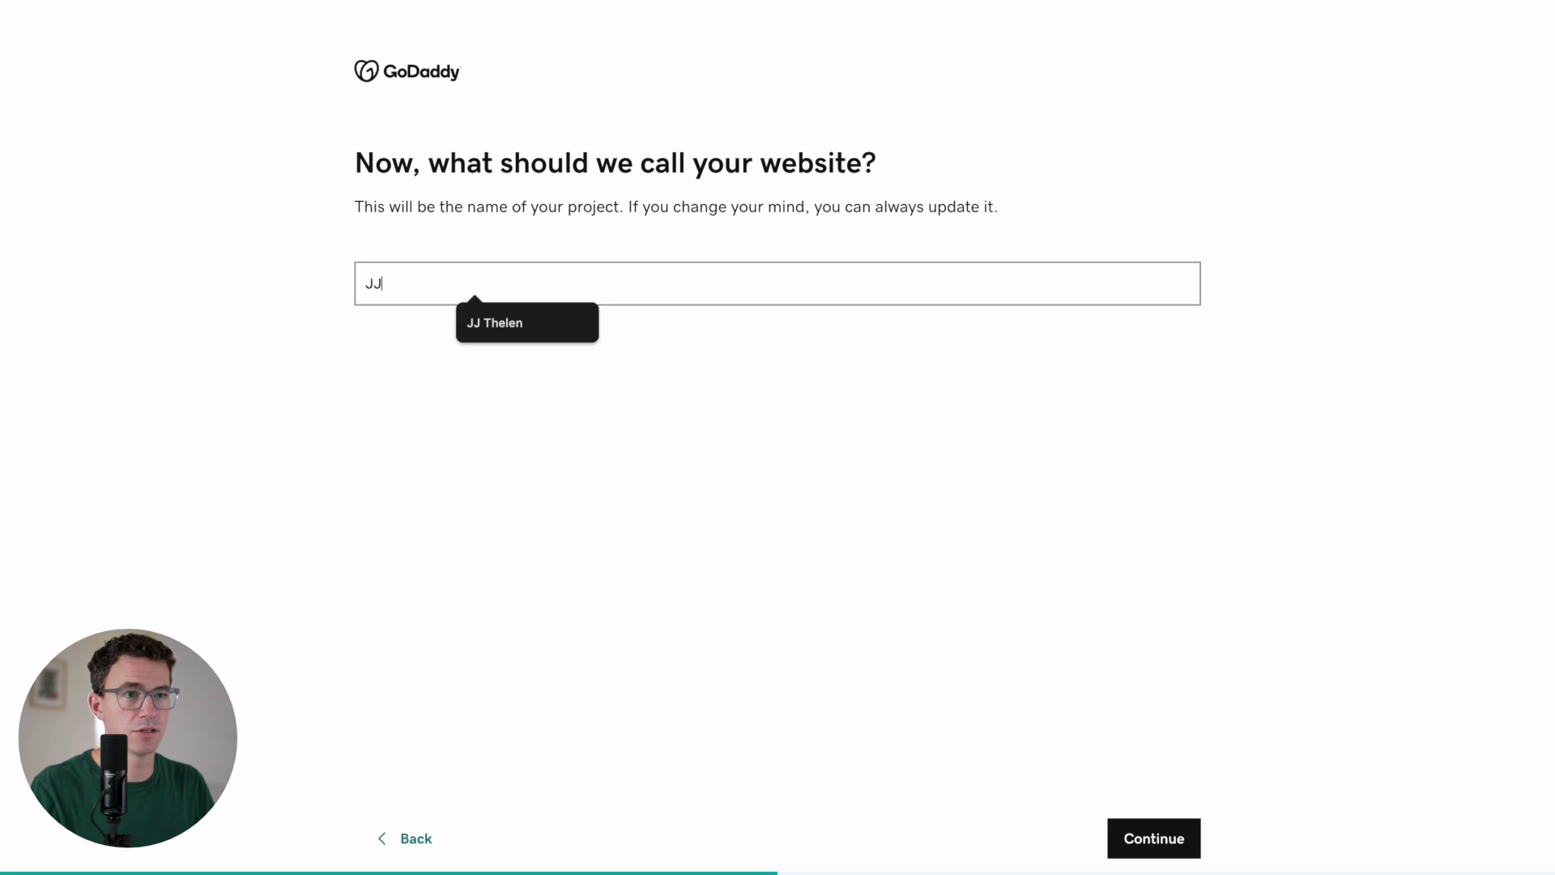
pyautogui.write(' Thelen')
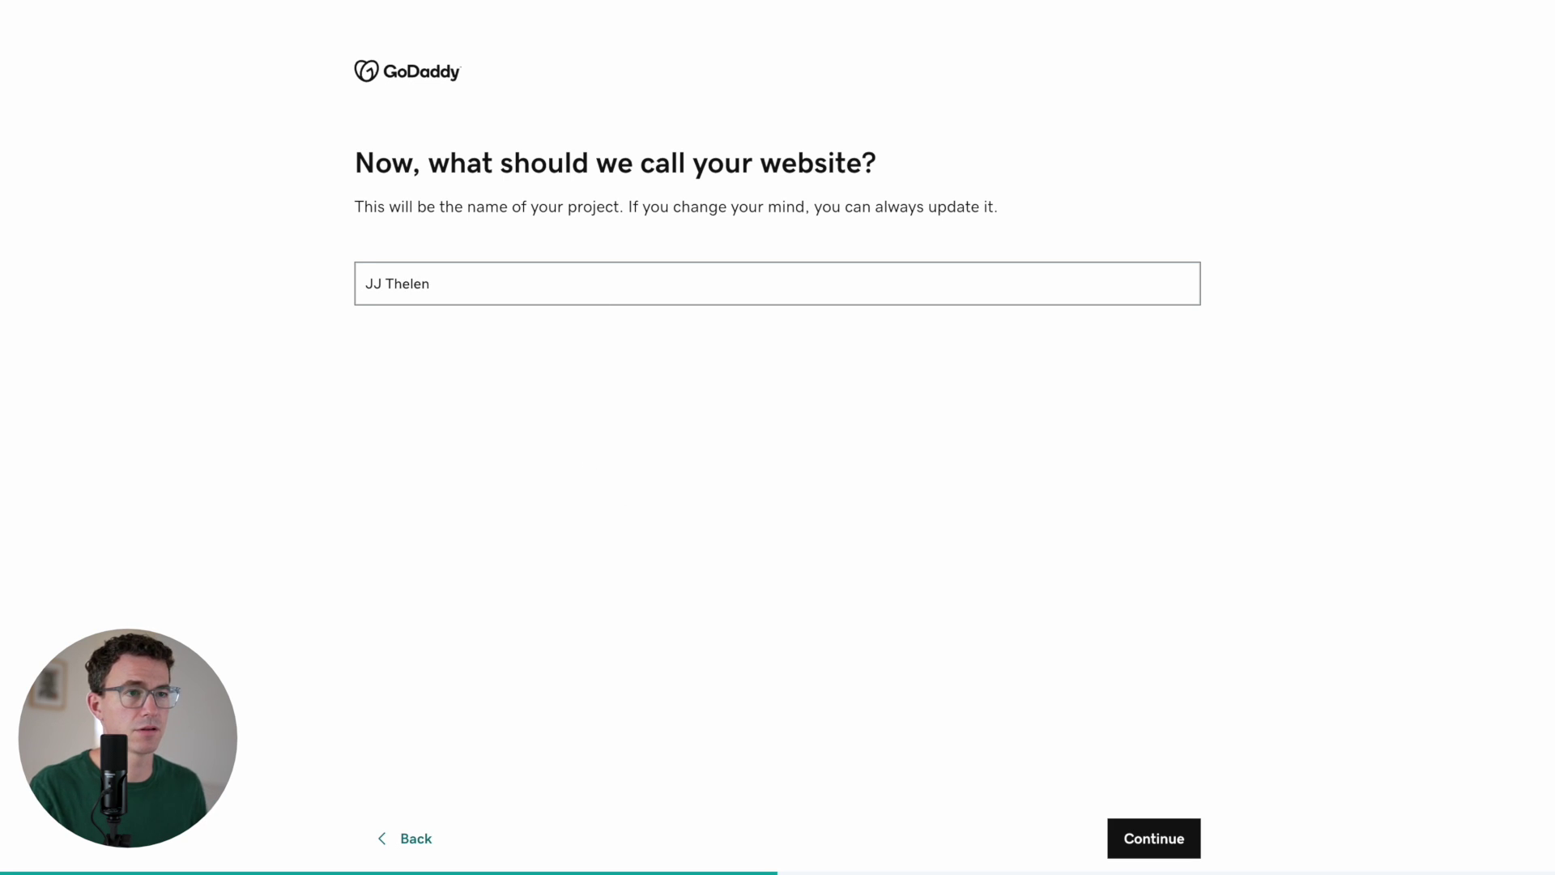
pyautogui.click(1152, 852)
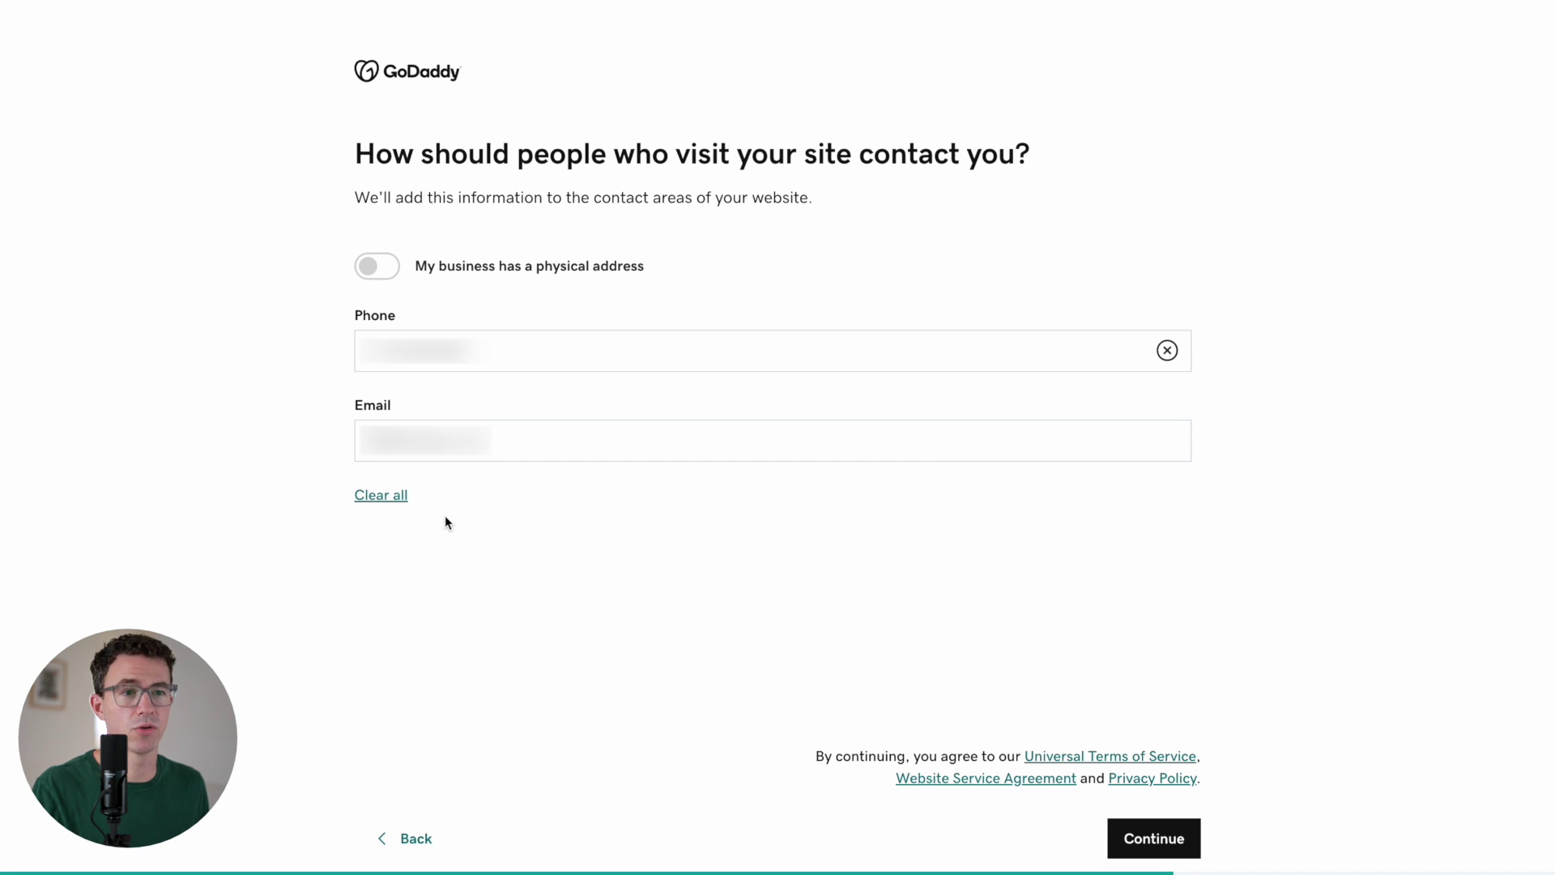
pyautogui.click(378, 499)
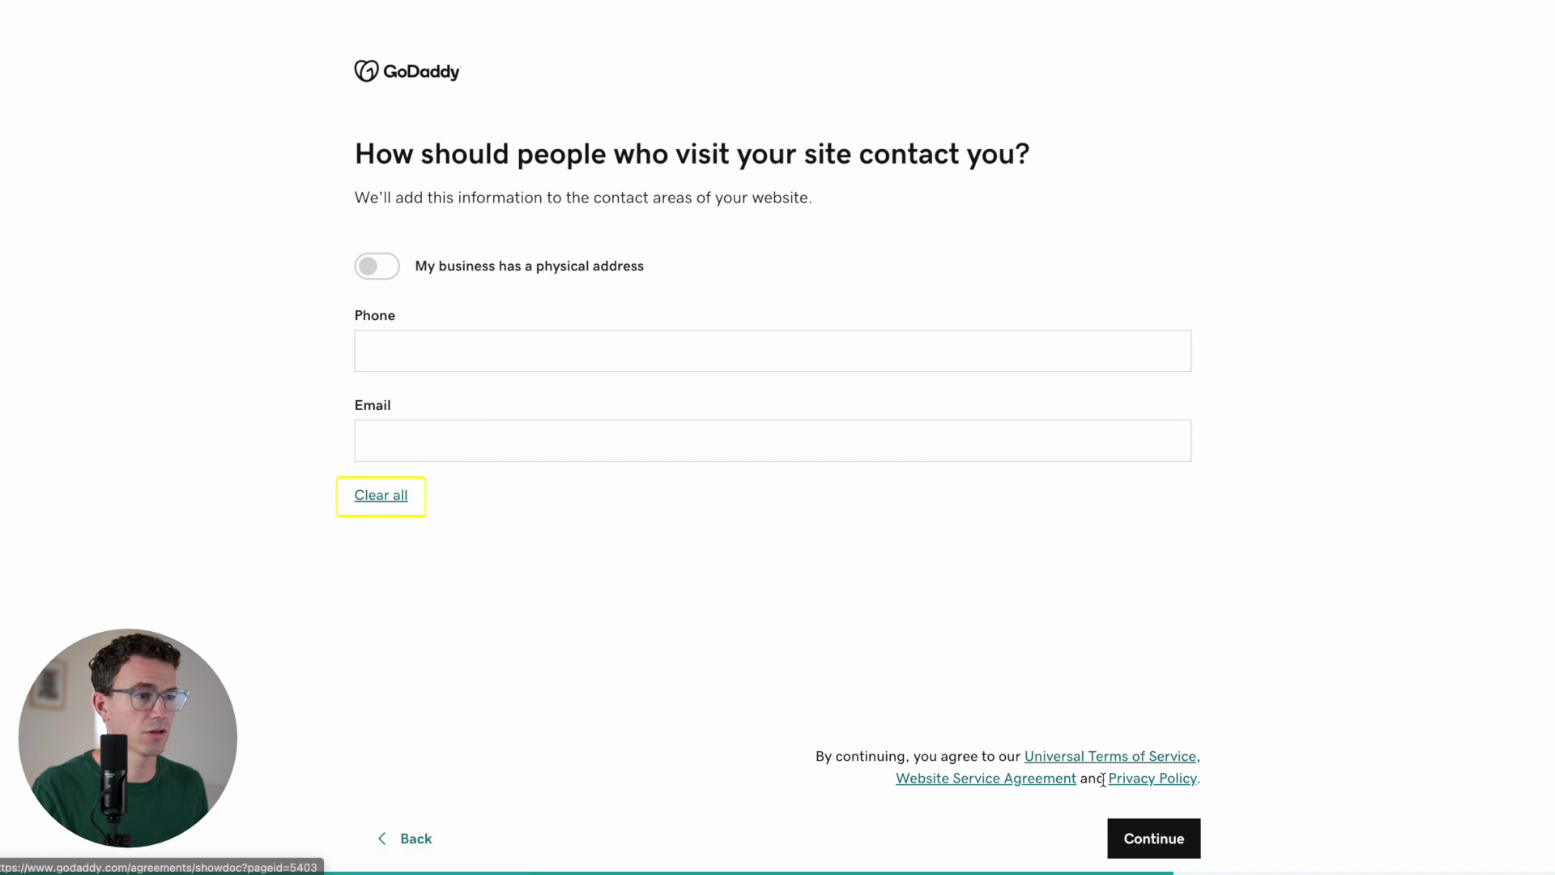
pyautogui.click(1146, 846)
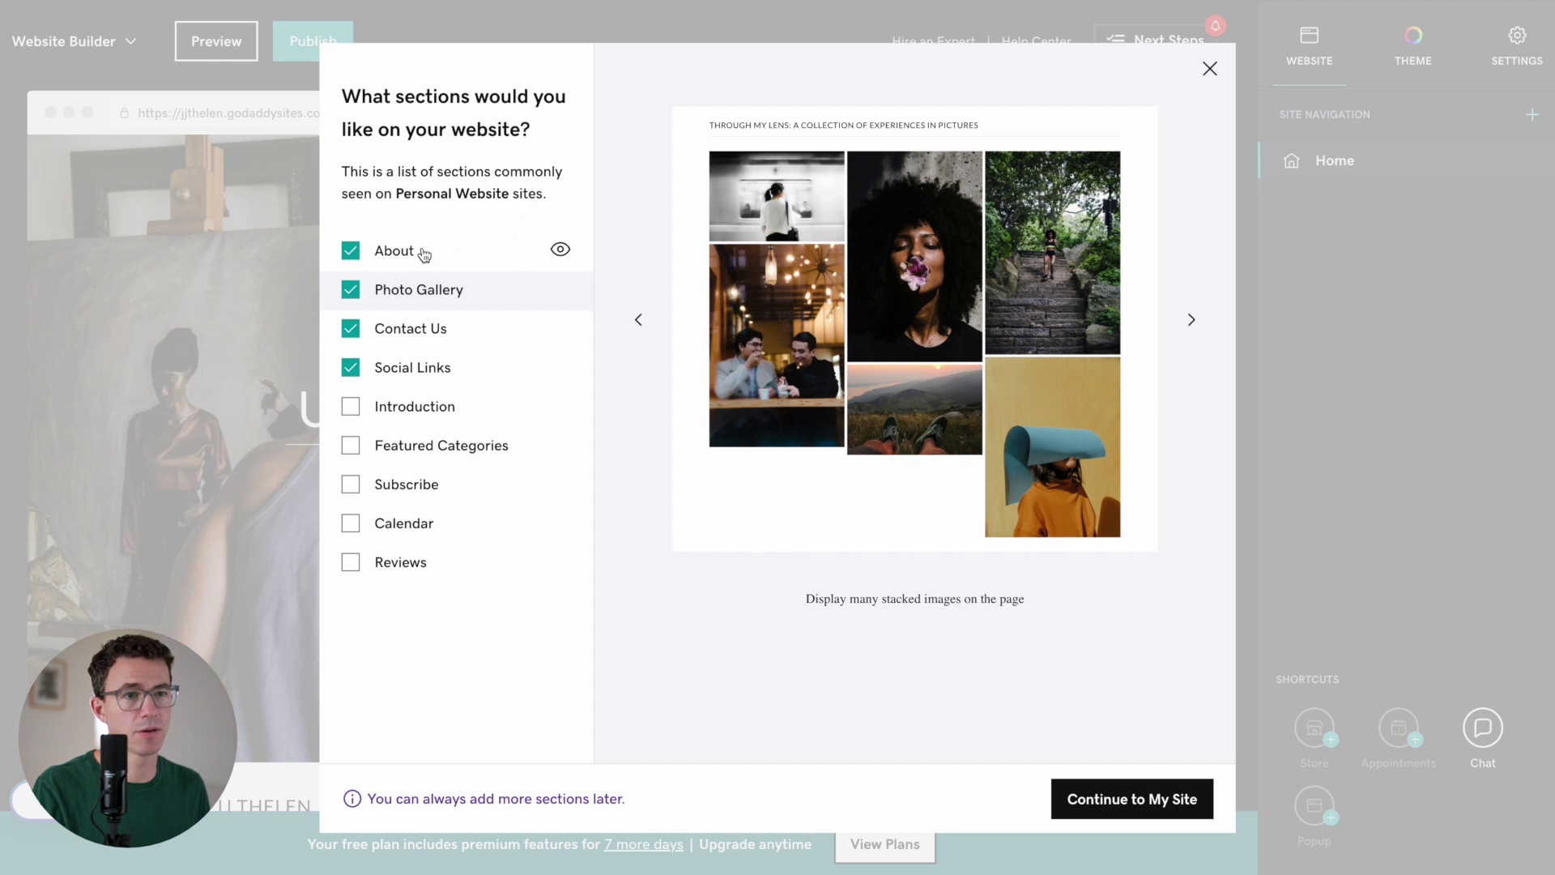
# Drop Photo Gallery and Contact Us, create the site, and close the welcome tour.
pyautogui.click(350, 293)
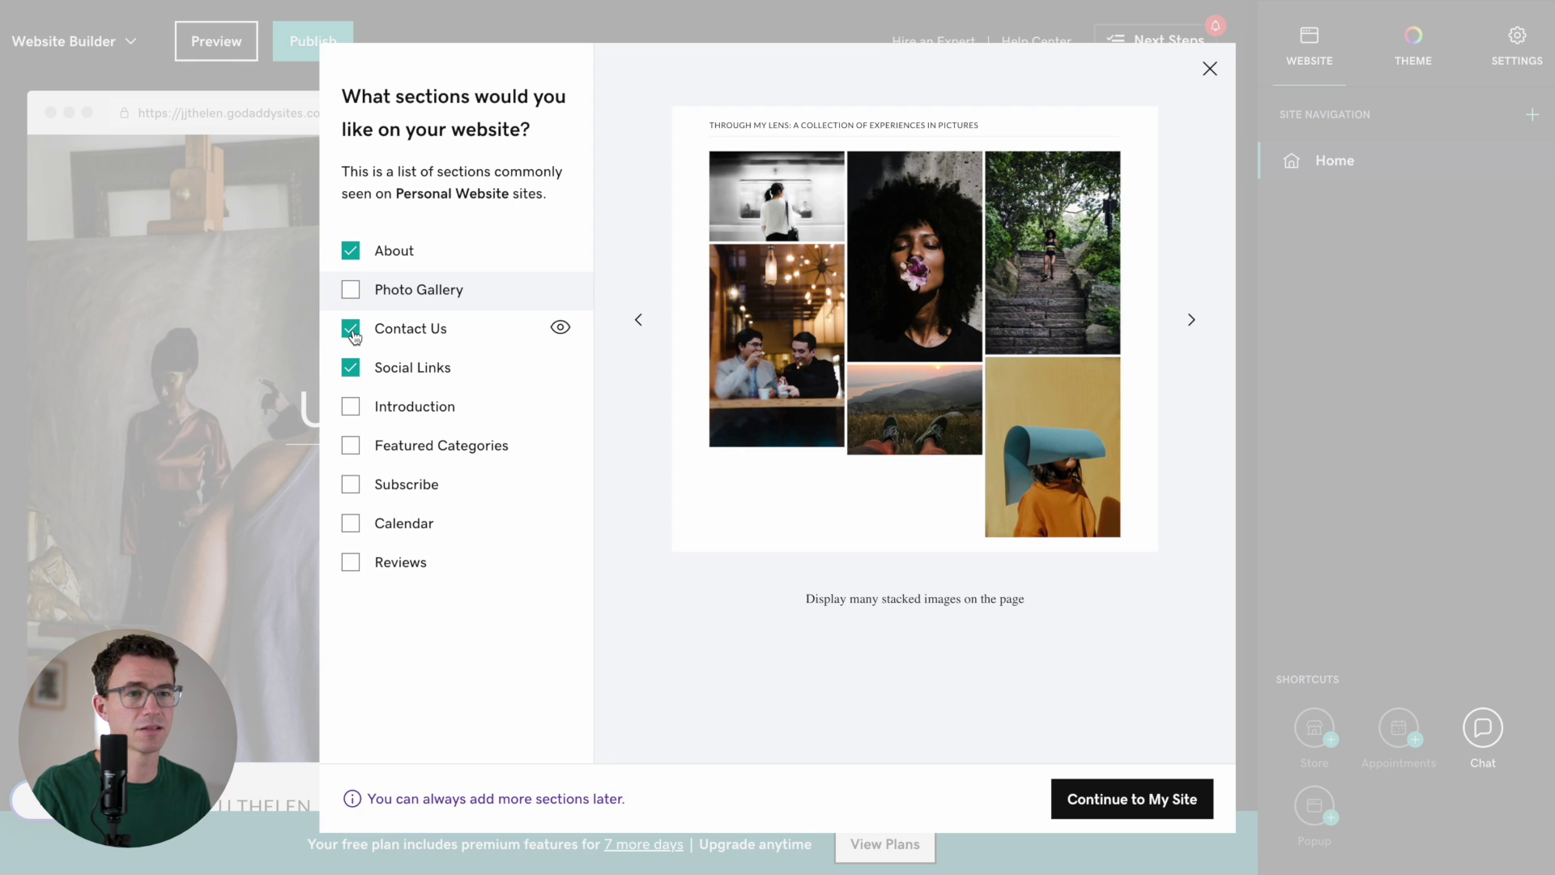
pyautogui.click(353, 330)
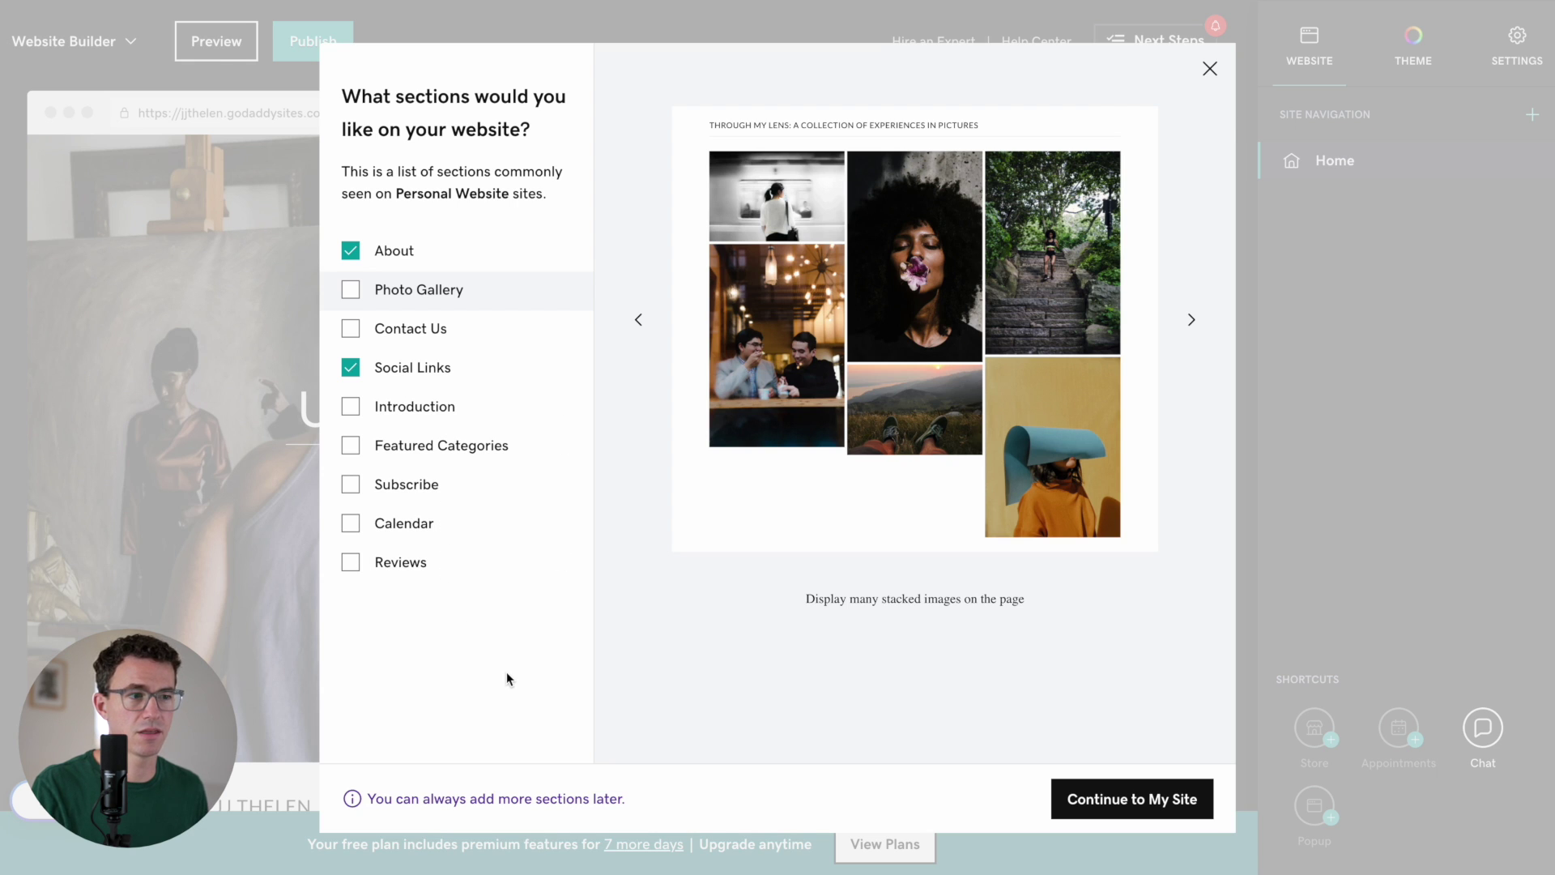
pyautogui.click(1122, 806)
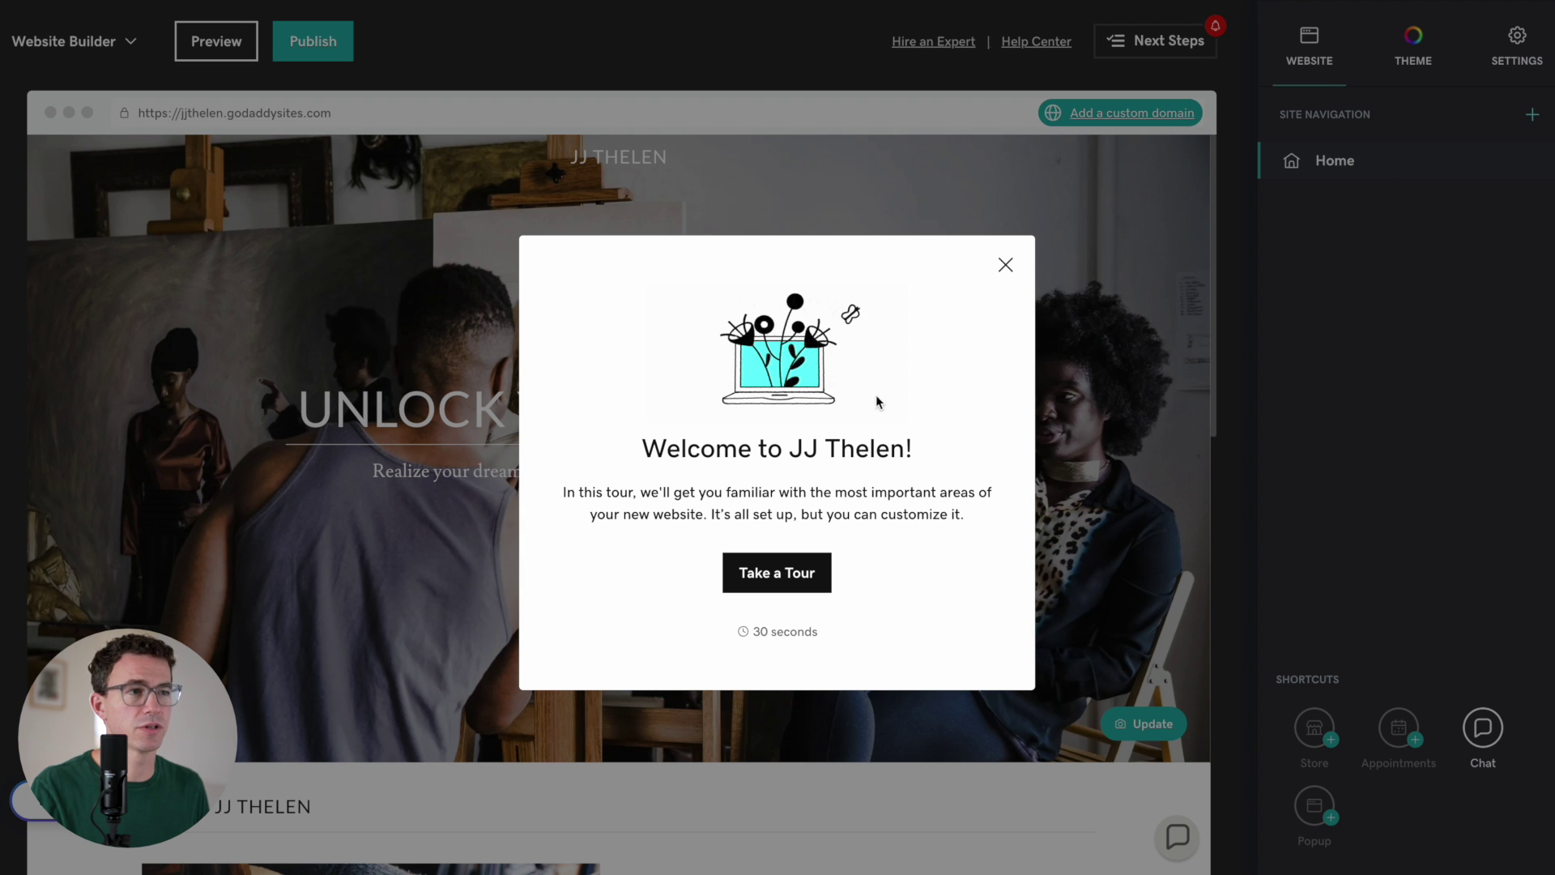
pyautogui.click(1005, 263)
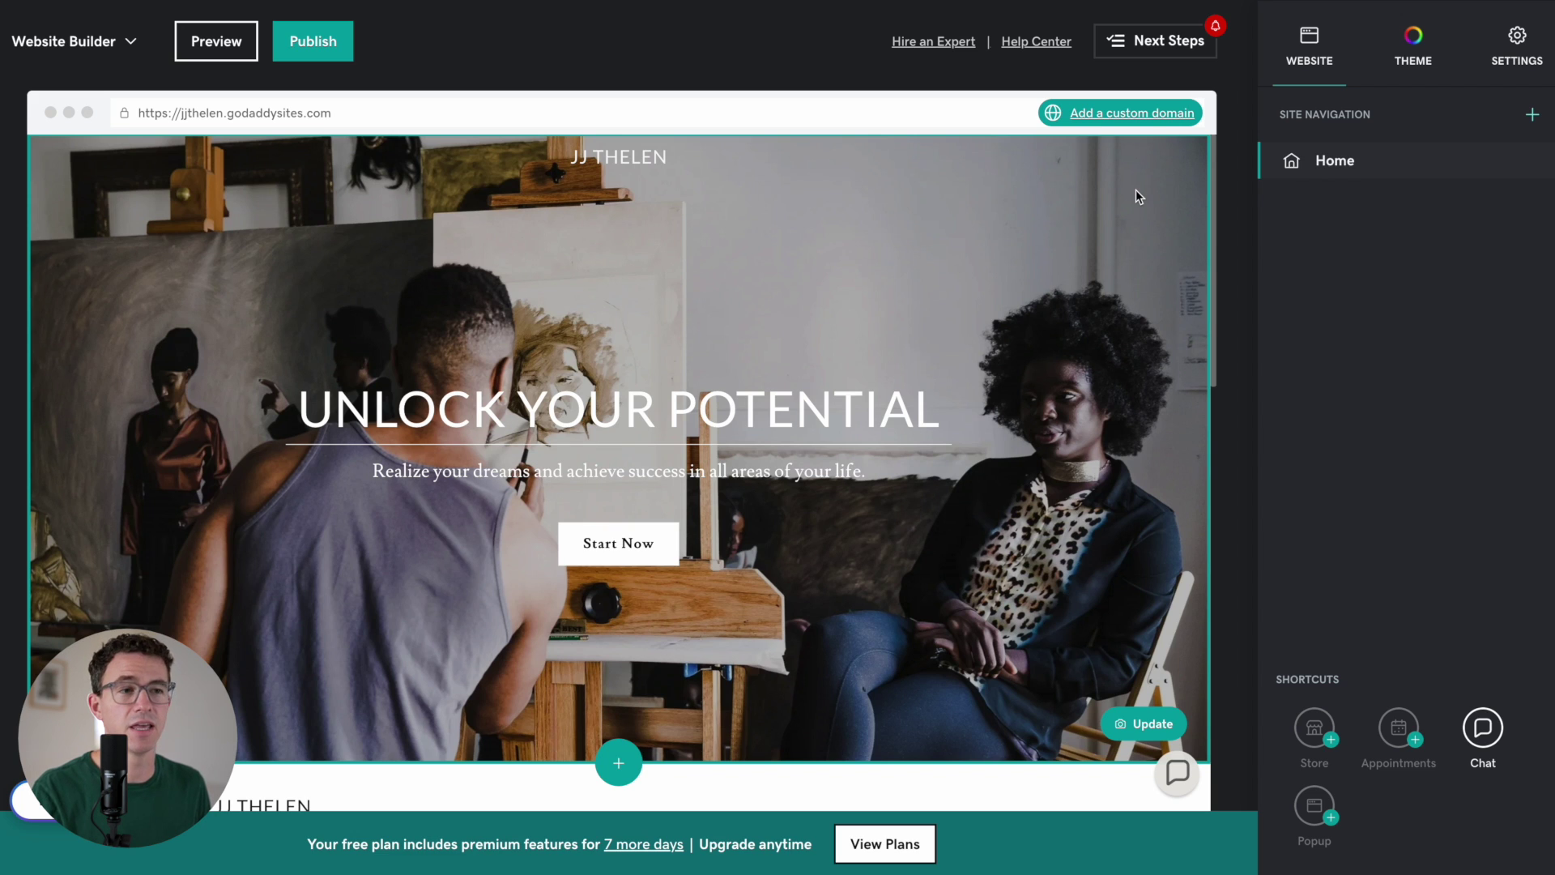
# Browse the alternative themes and apply Modern to the JJ Thelen site.
pyautogui.click(1413, 40)
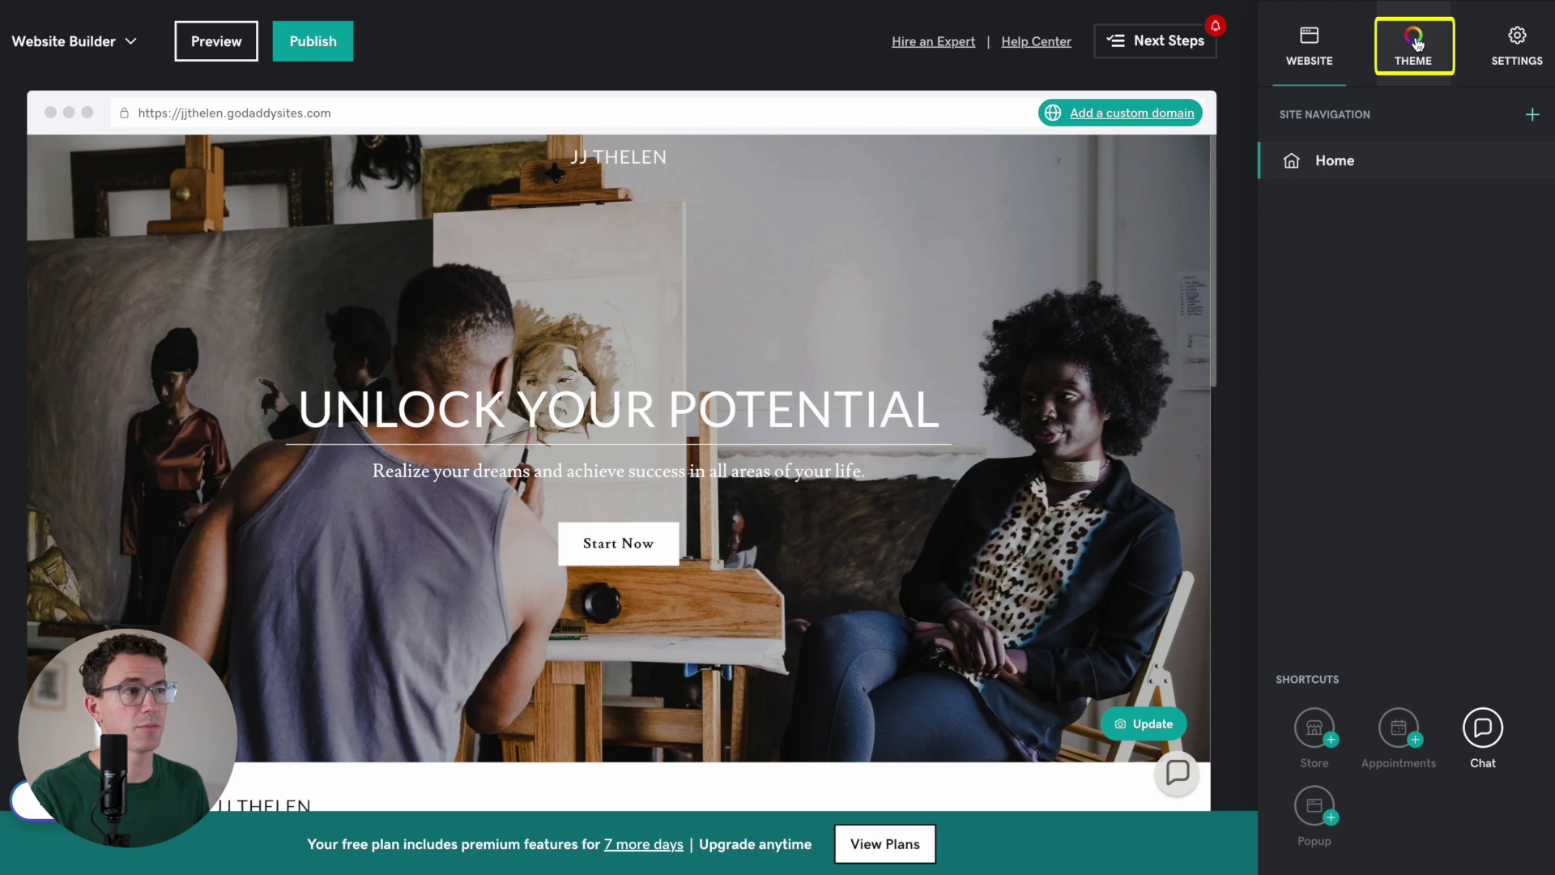
pyautogui.click(1480, 146)
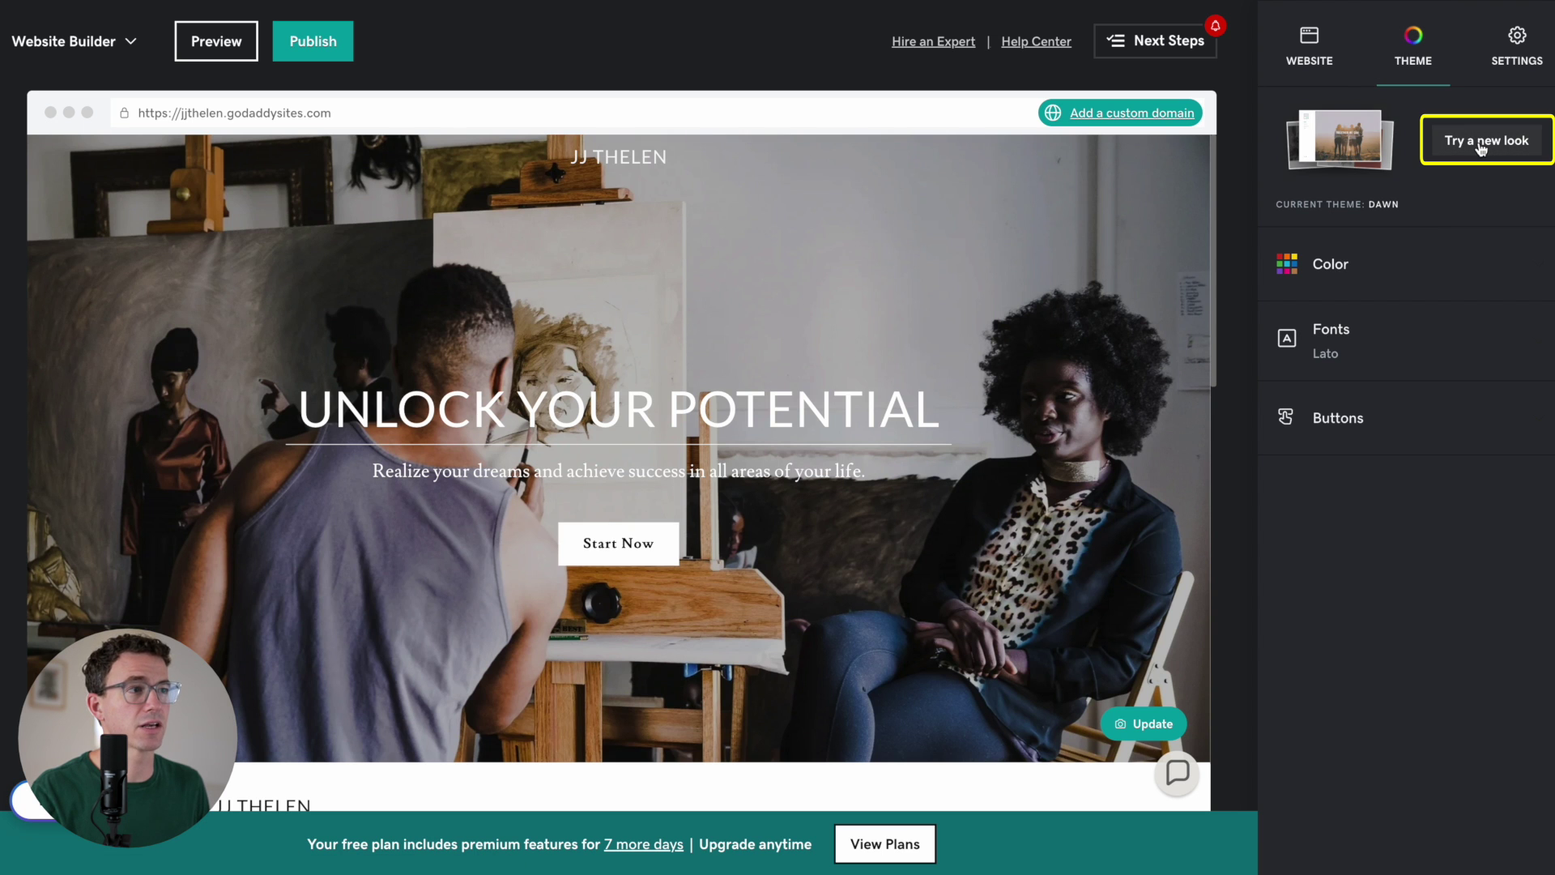
pyautogui.scroll(-10, 774, 342)
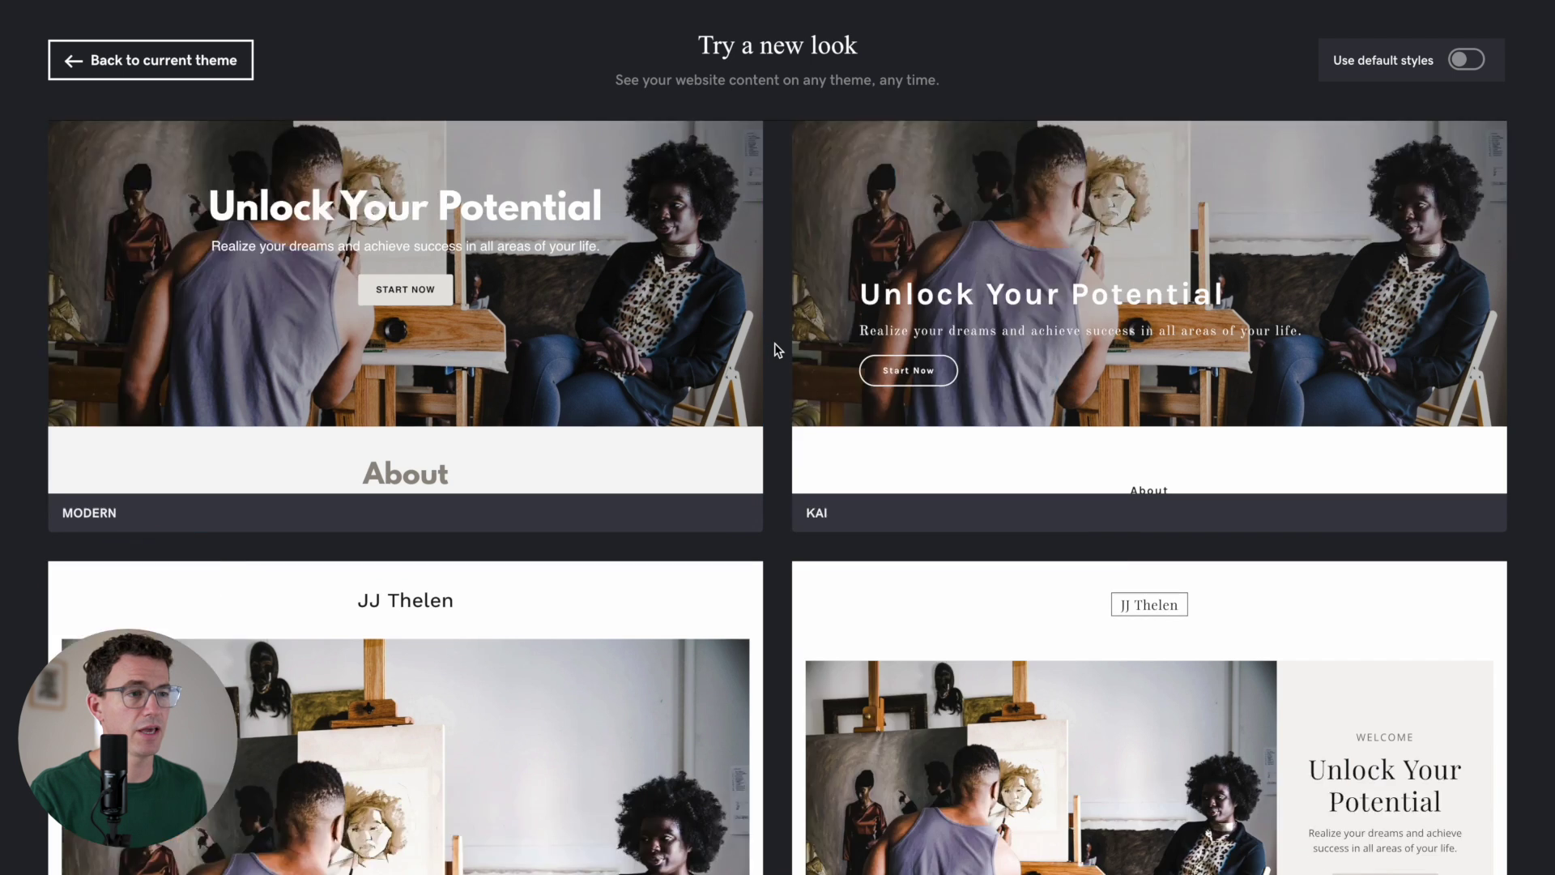
pyautogui.scroll(-15, 774, 343)
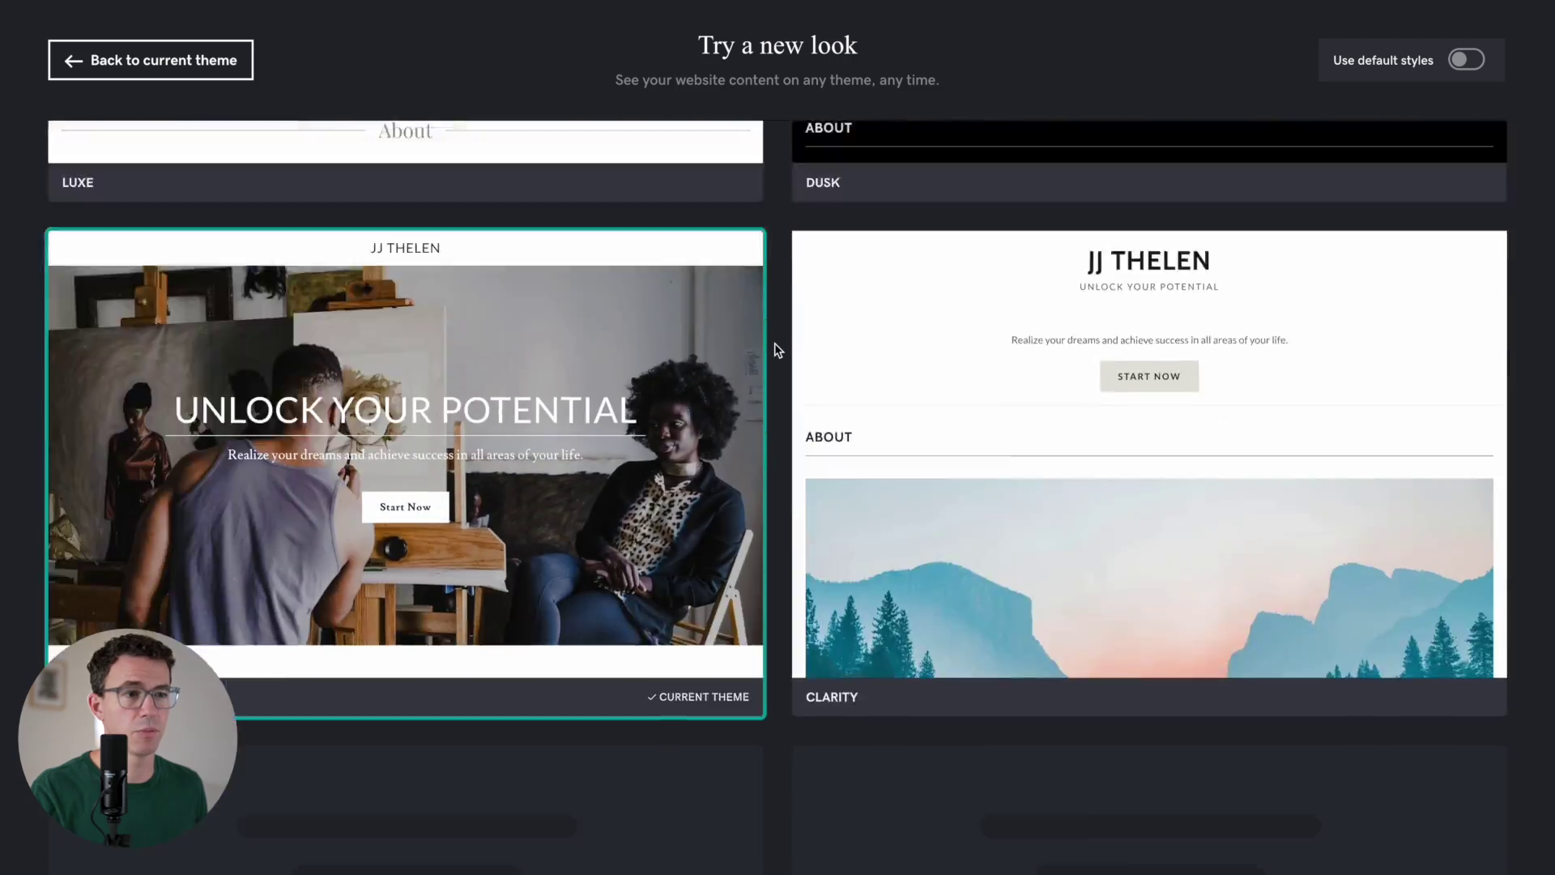
pyautogui.scroll(20, 774, 342)
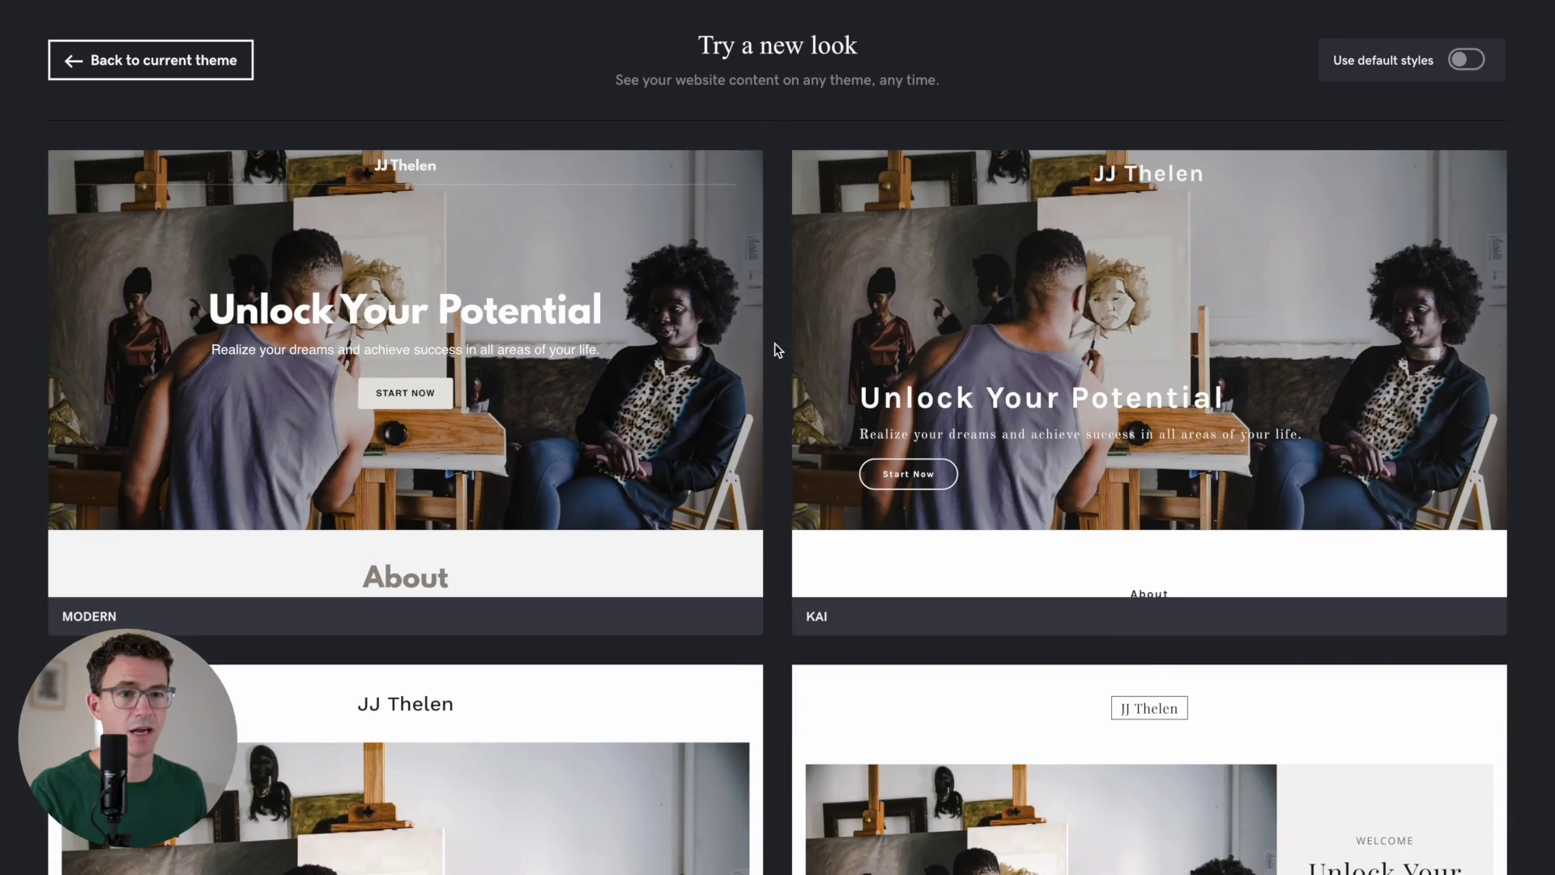
pyautogui.click(719, 626)
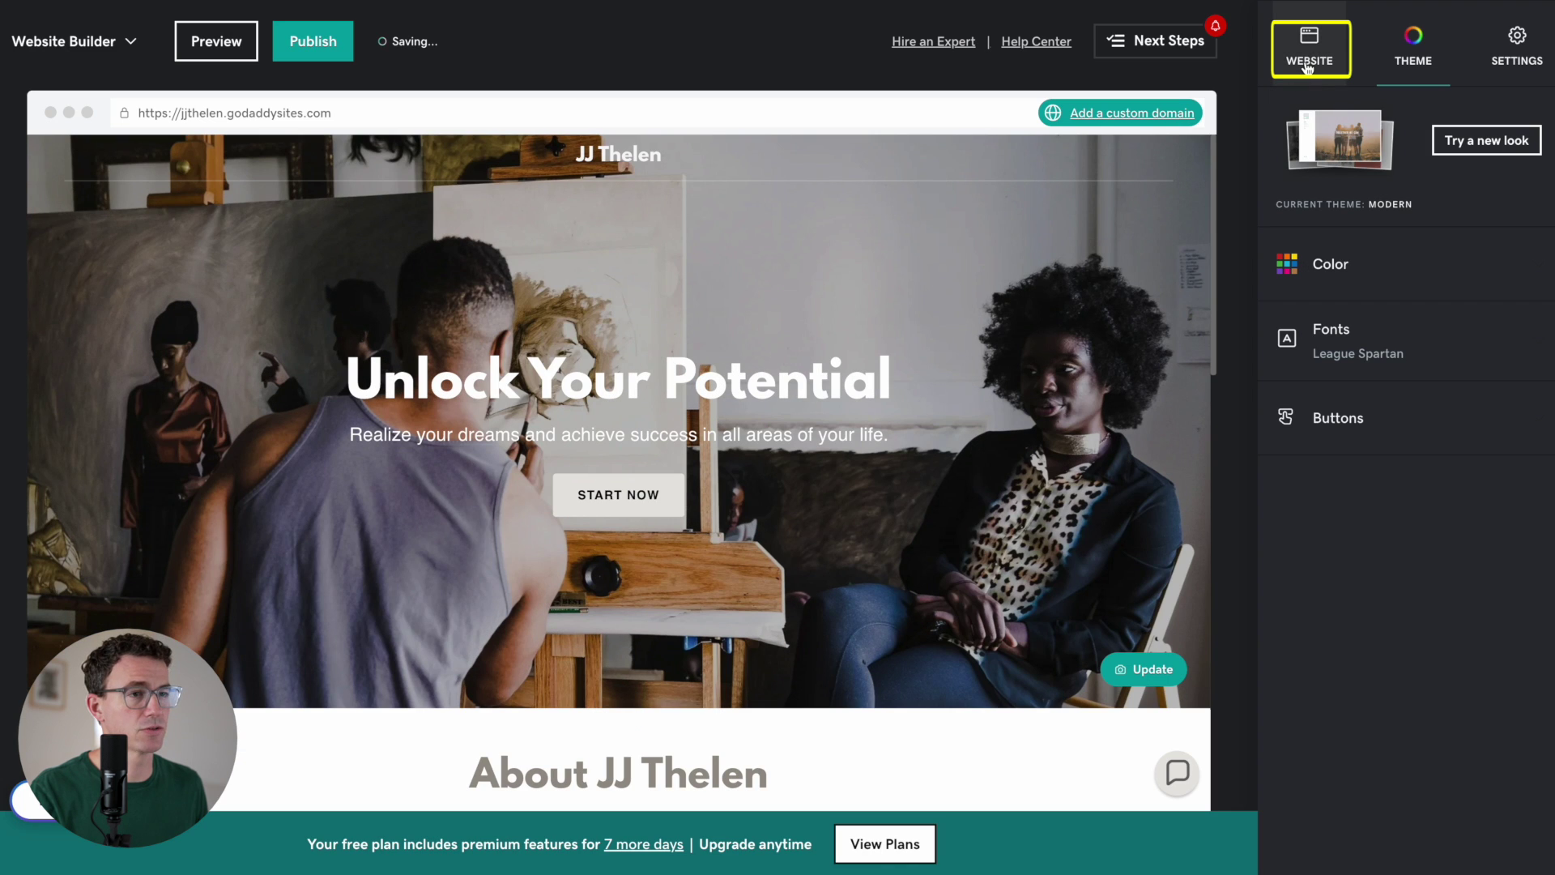
pyautogui.click(1309, 50)
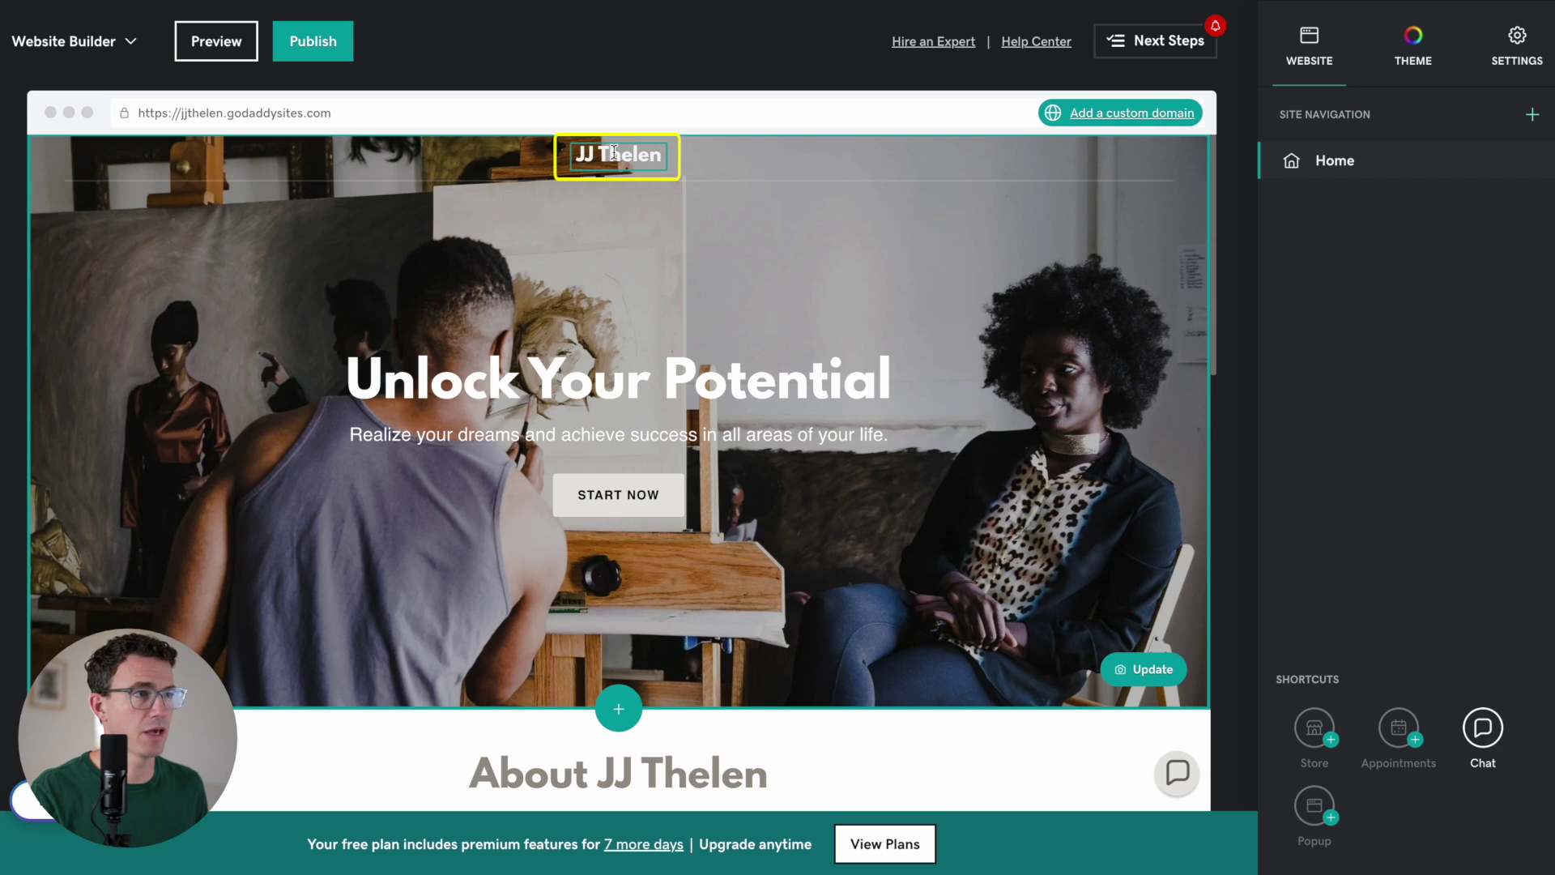
# Upload JJ THELEN_LOGO and insert it as the header's image logo.
pyautogui.click(614, 151)
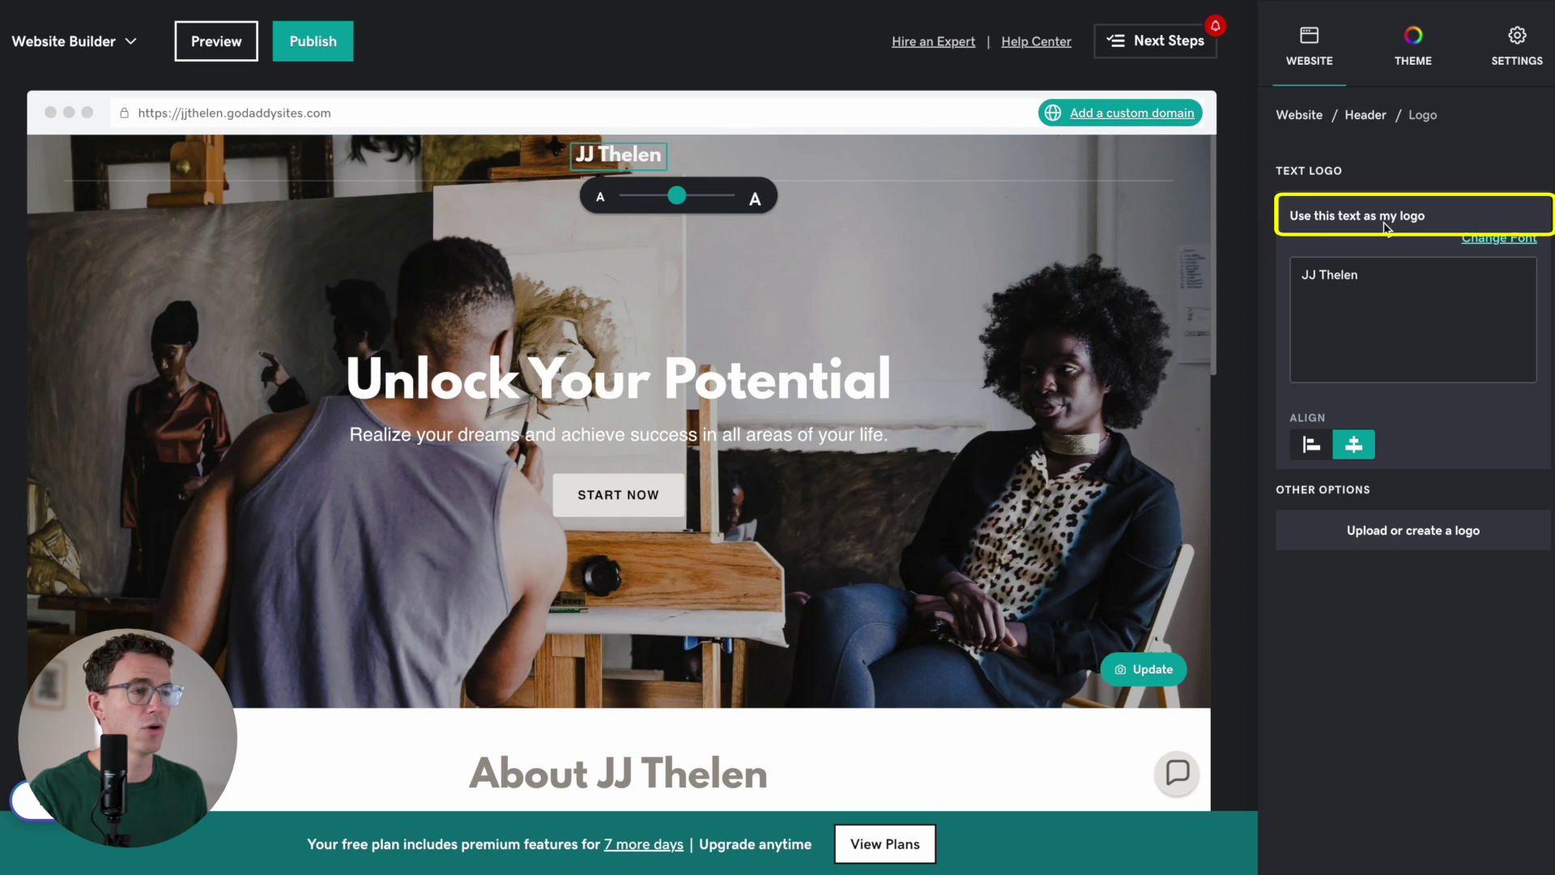
pyautogui.click(1396, 534)
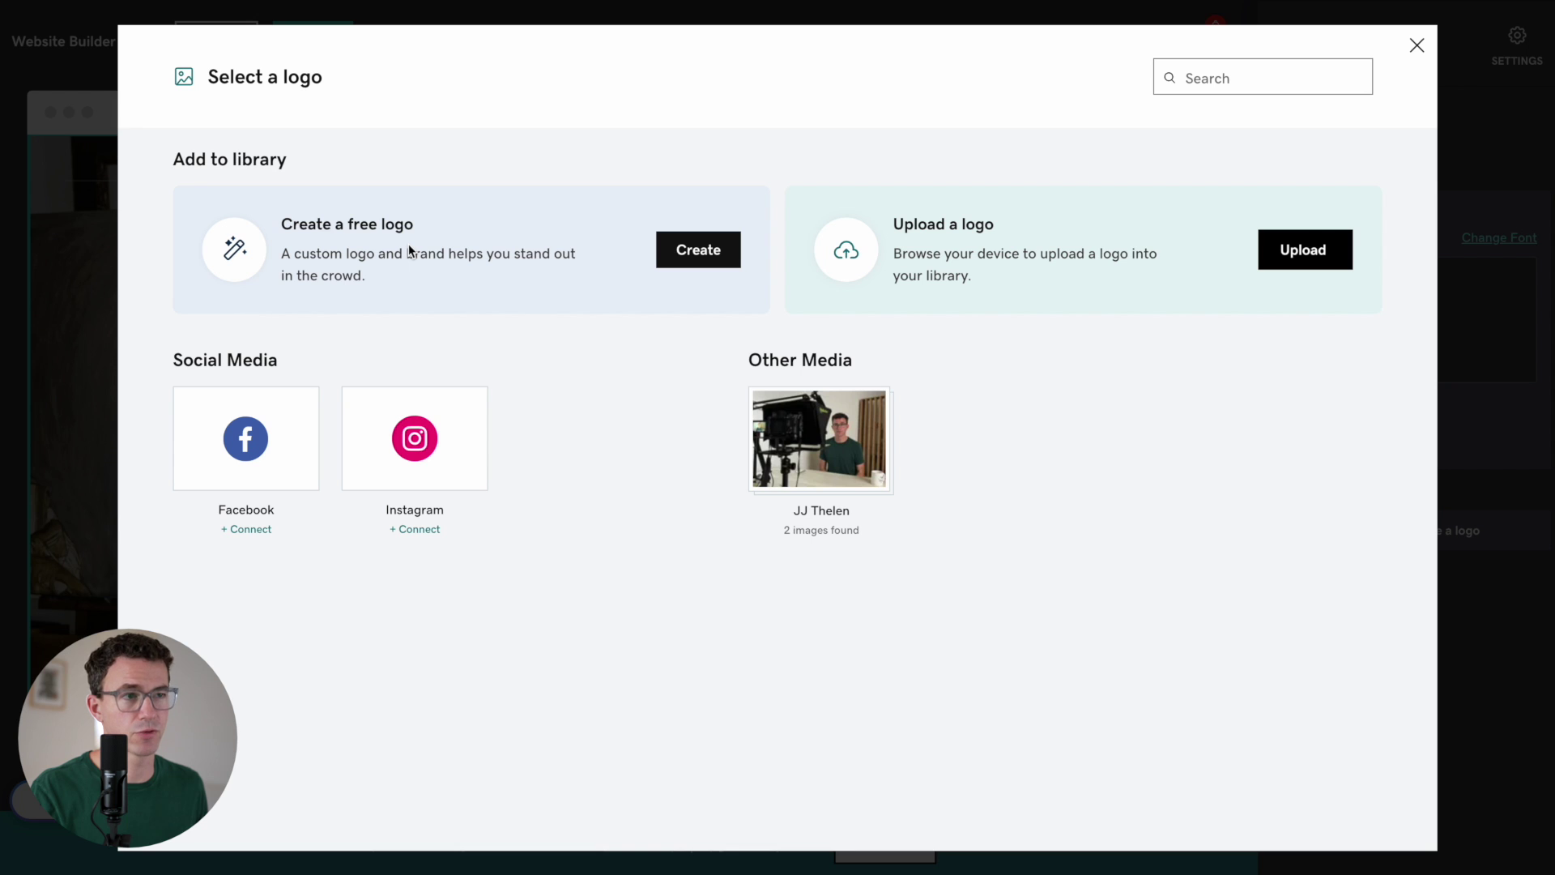
pyautogui.click(1316, 255)
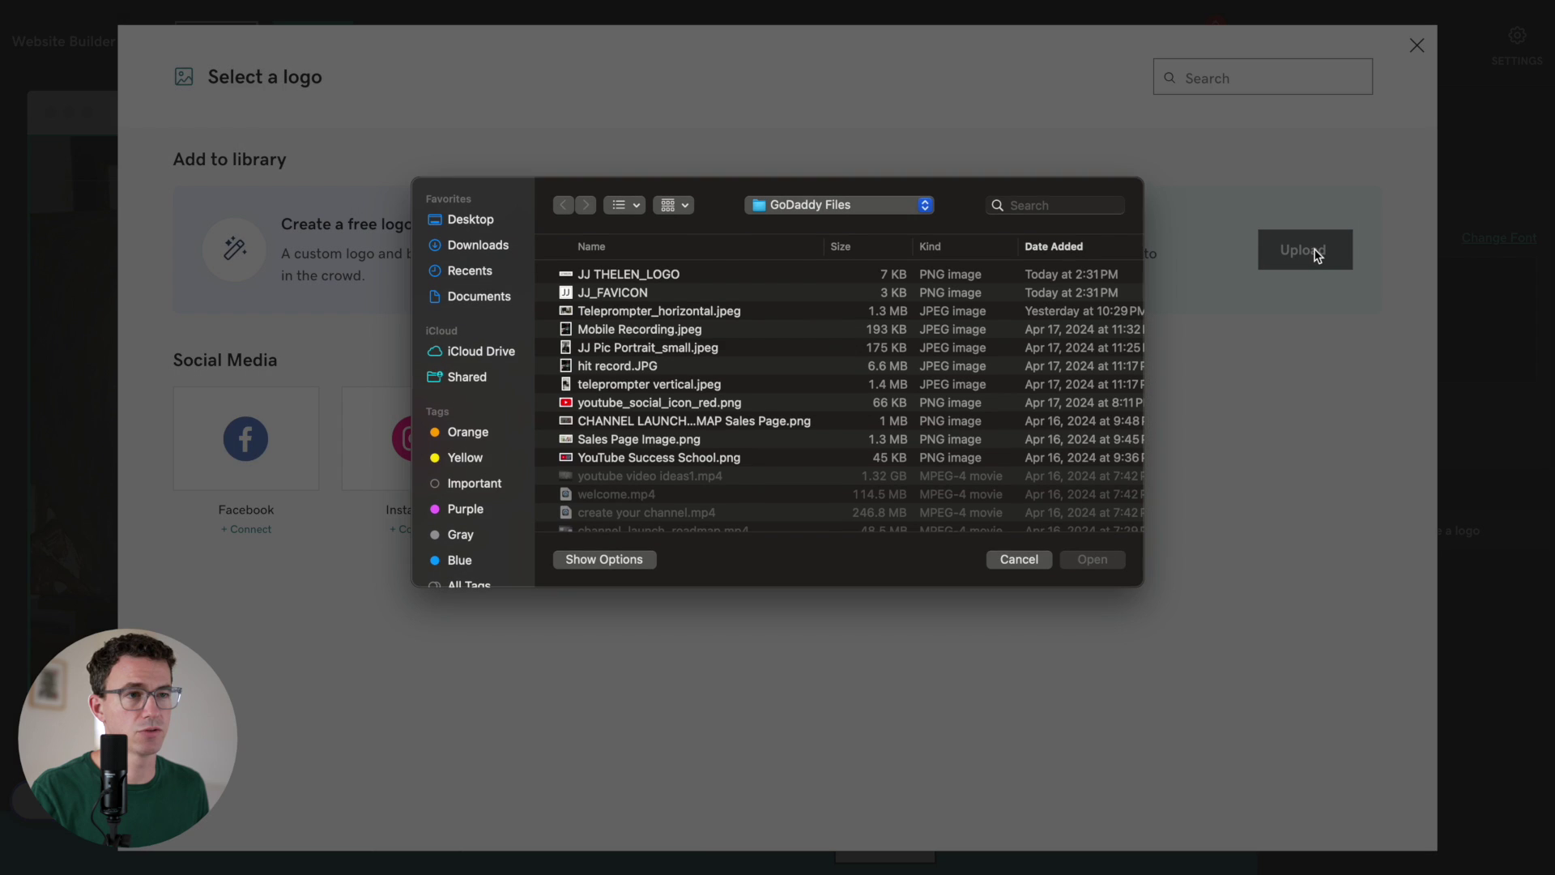
pyautogui.click(640, 275)
pyautogui.click(1093, 560)
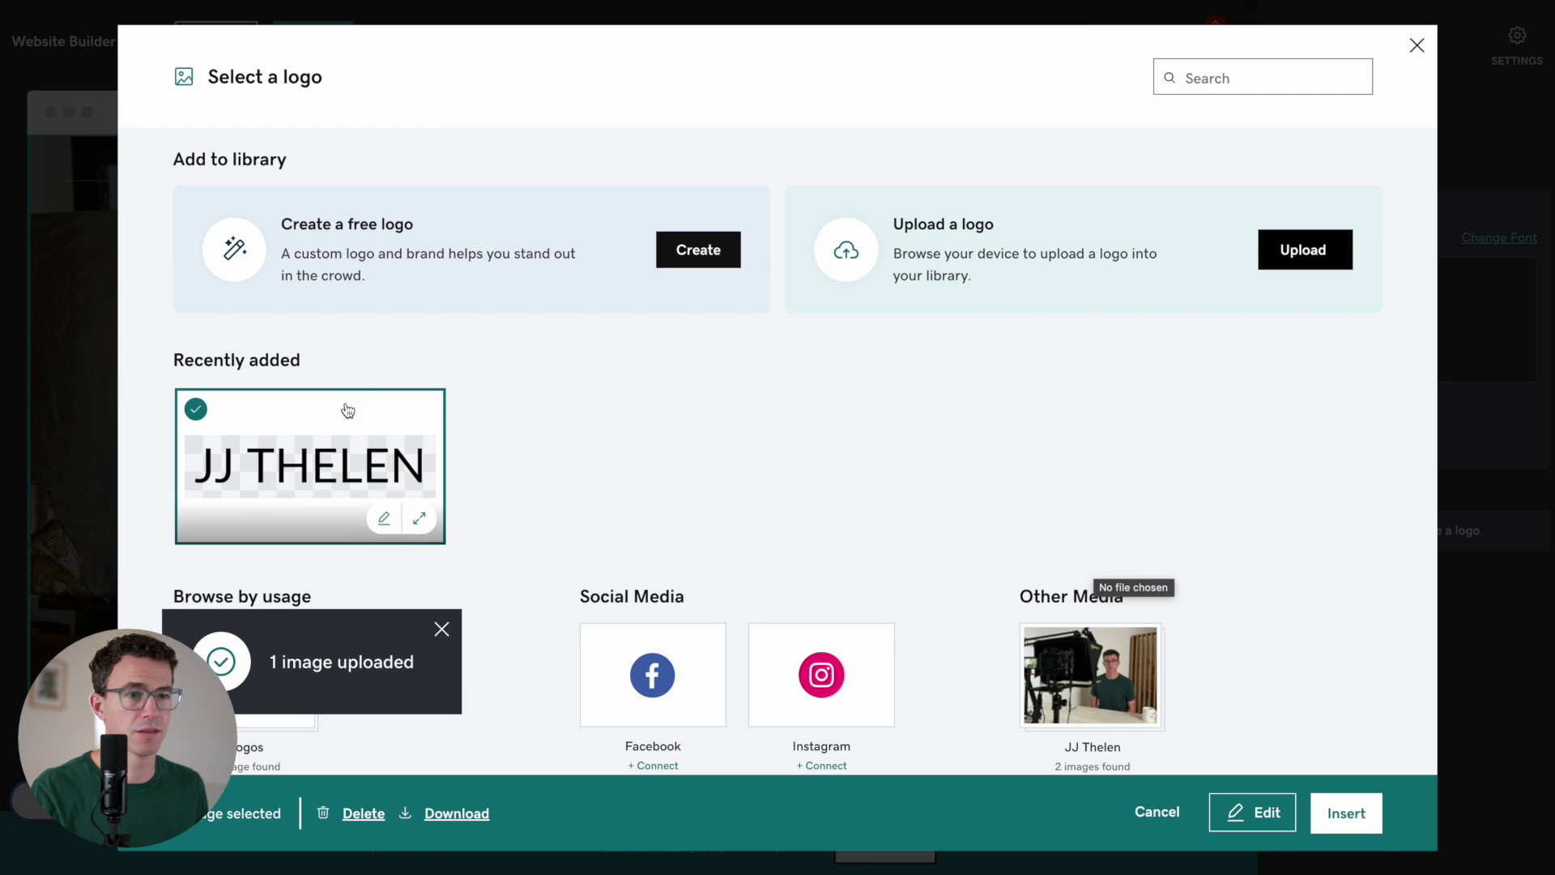
pyautogui.click(1346, 813)
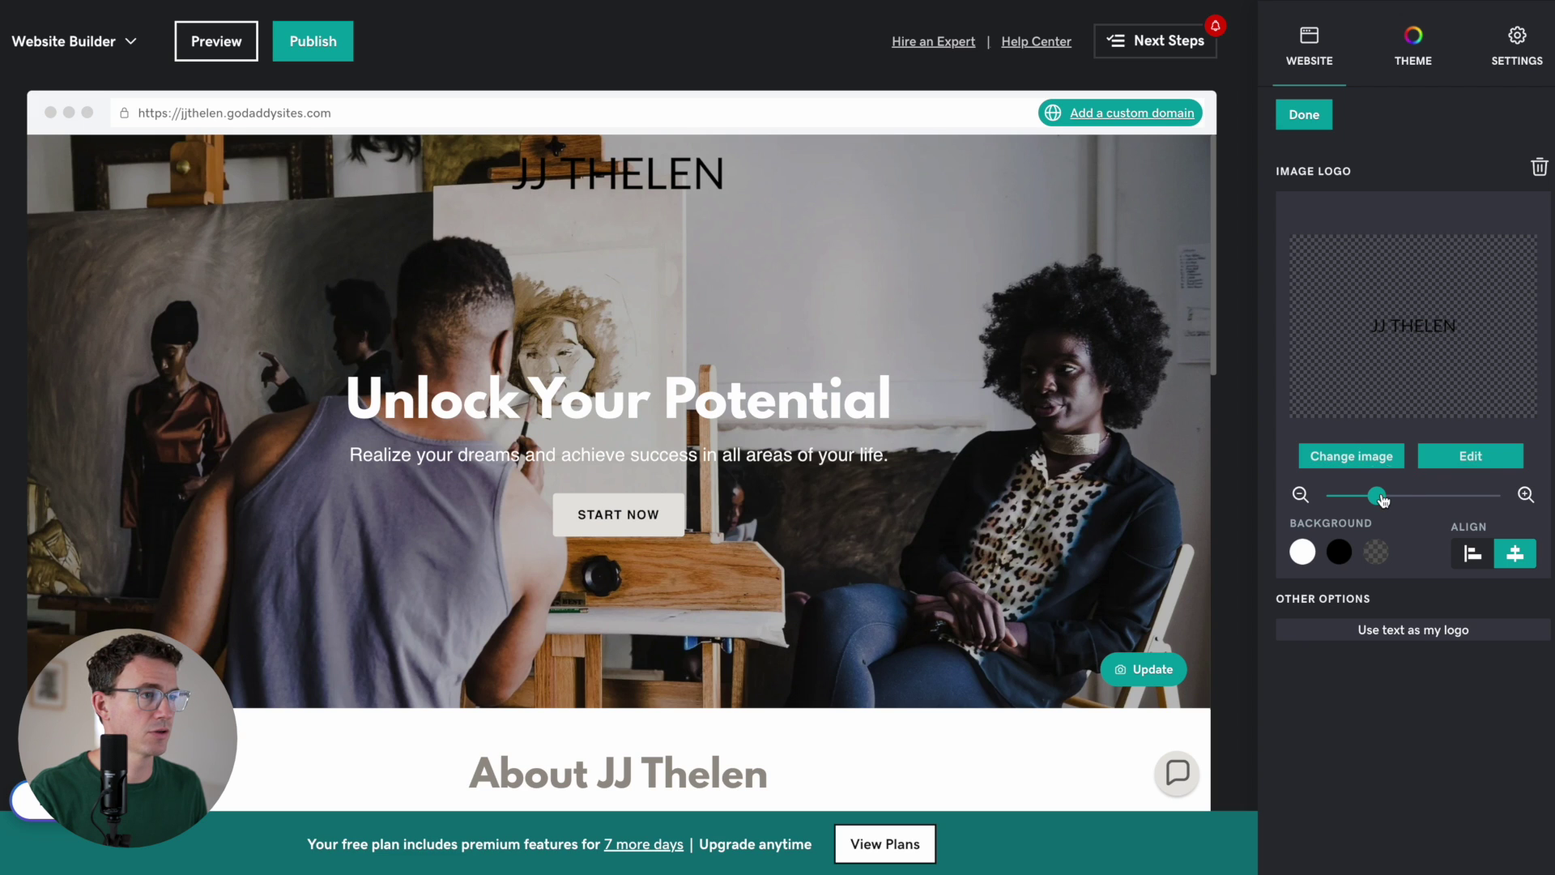
# Resize the header logo, try background colours ending on transparent, and align it left.
pyautogui.moveTo(1383, 500)
pyautogui.mouseDown()
pyautogui.moveTo(1346, 495)
pyautogui.moveTo(1458, 496)
pyautogui.moveTo(1340, 495)
pyautogui.moveTo(1357, 497)
pyautogui.mouseUp()
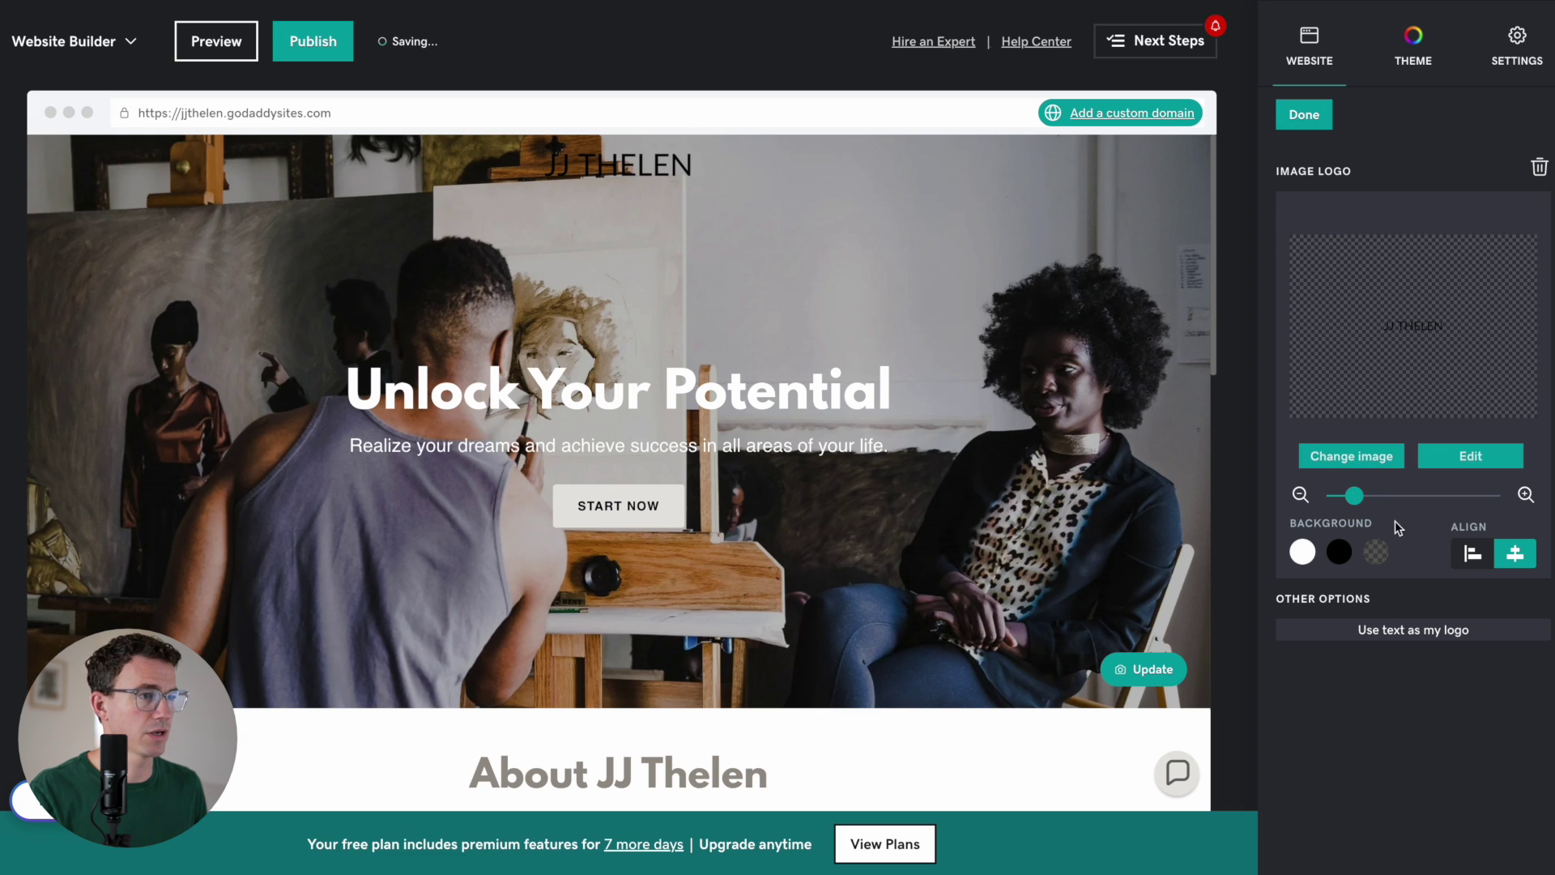
pyautogui.click(1303, 553)
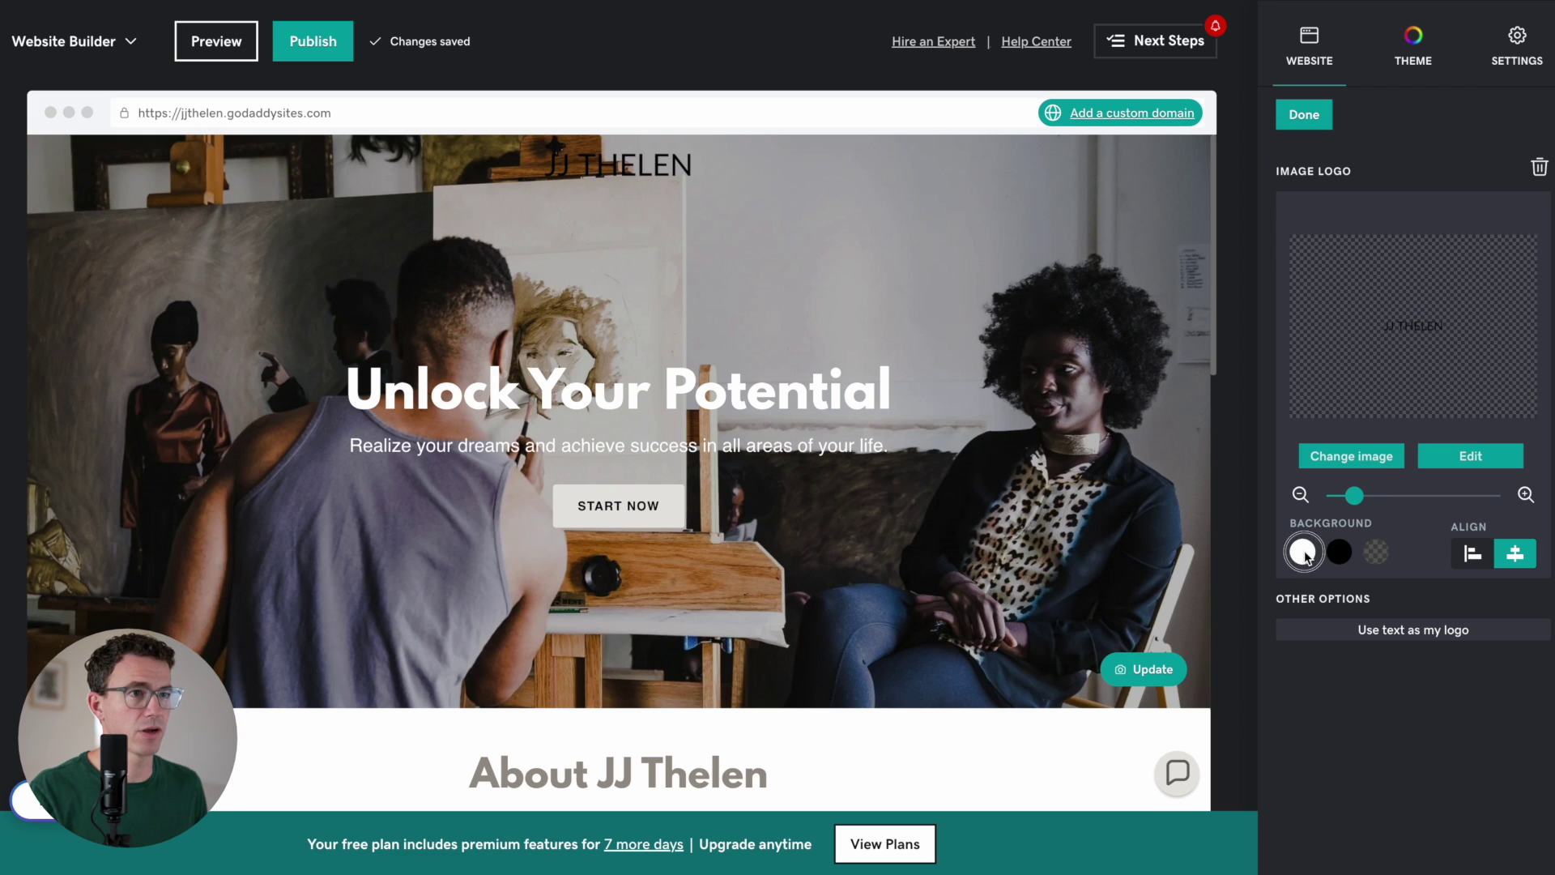
pyautogui.click(1340, 553)
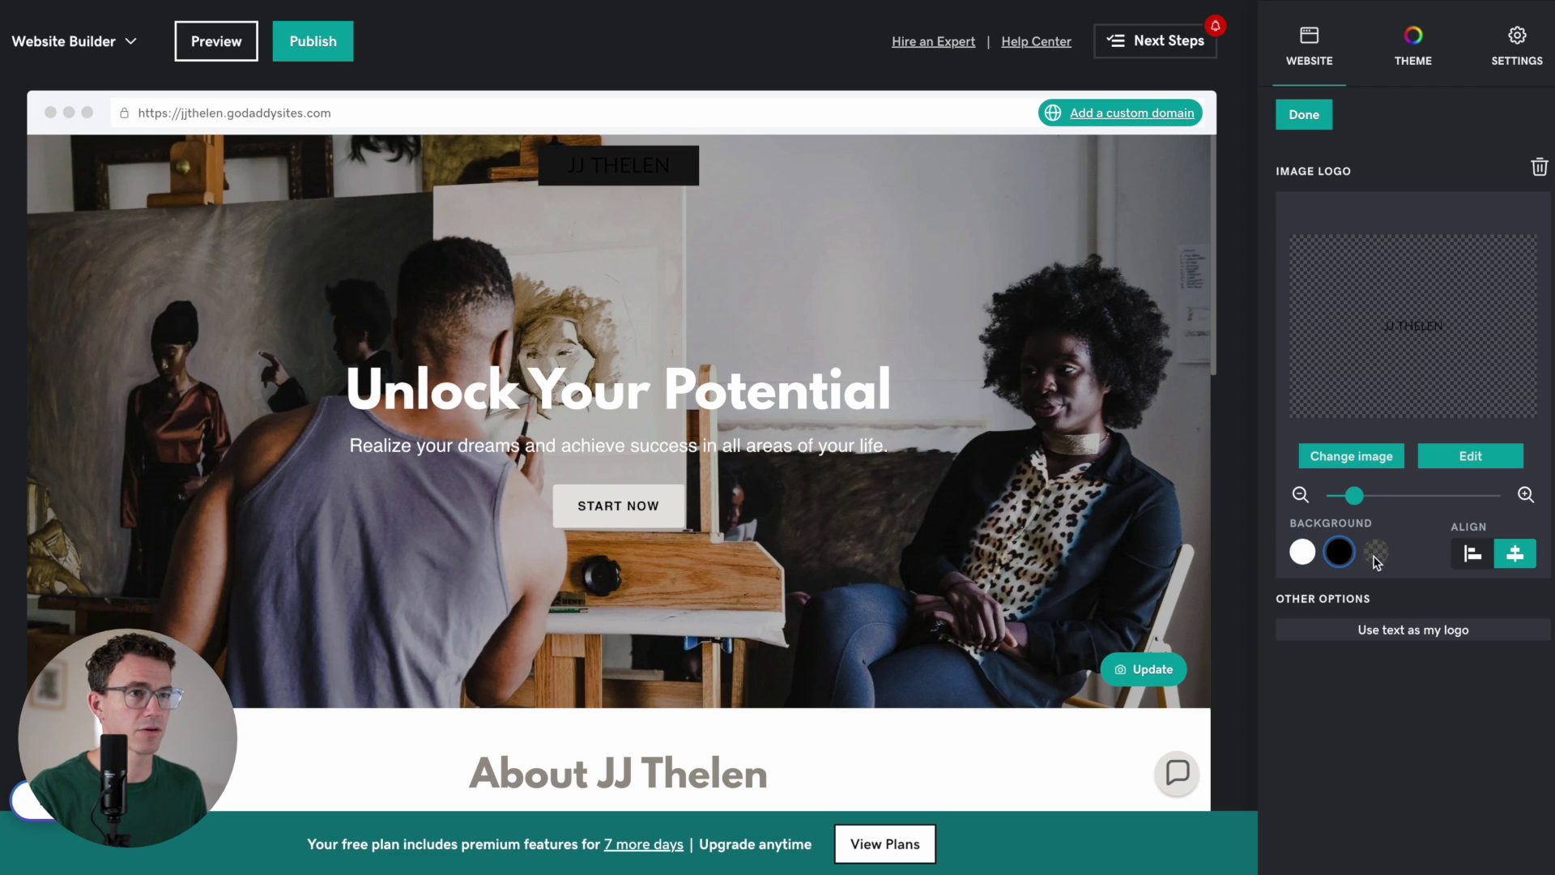
pyautogui.click(1374, 557)
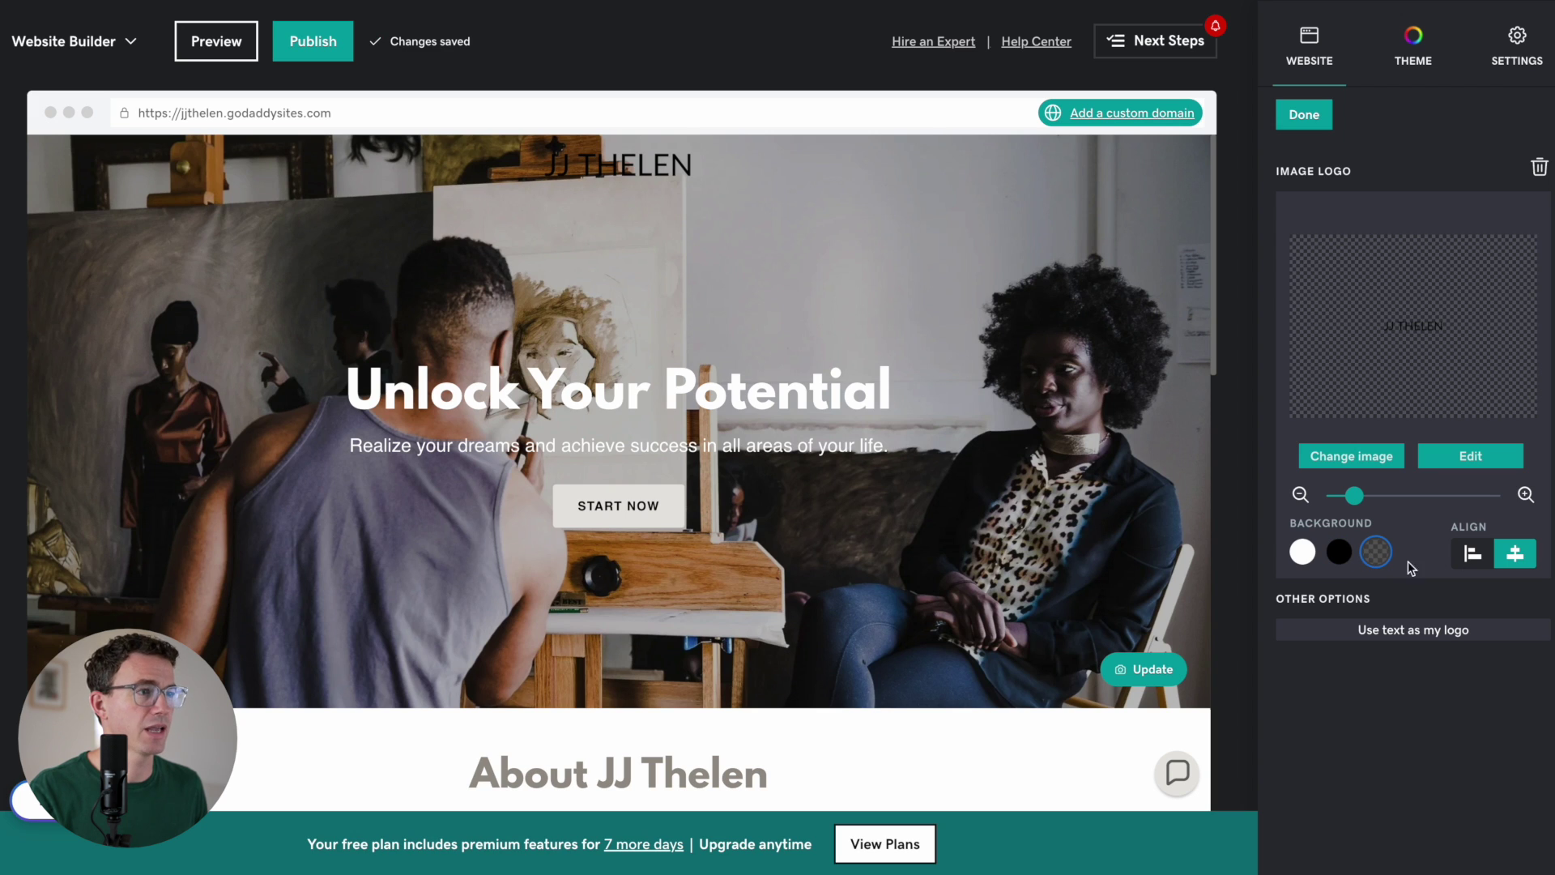
pyautogui.click(1479, 567)
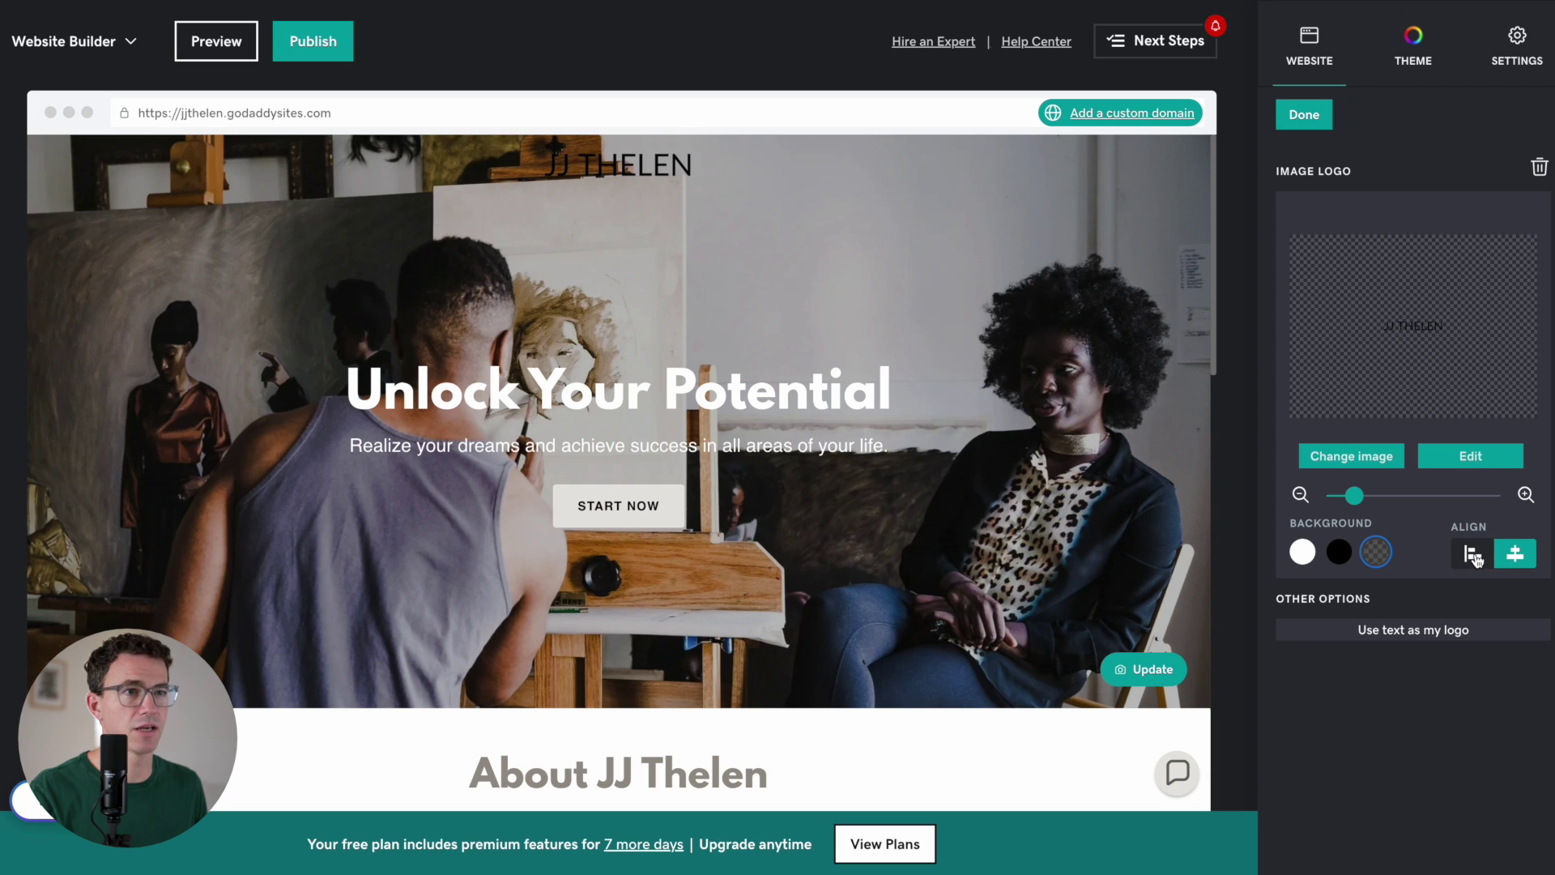
pyautogui.click(1472, 553)
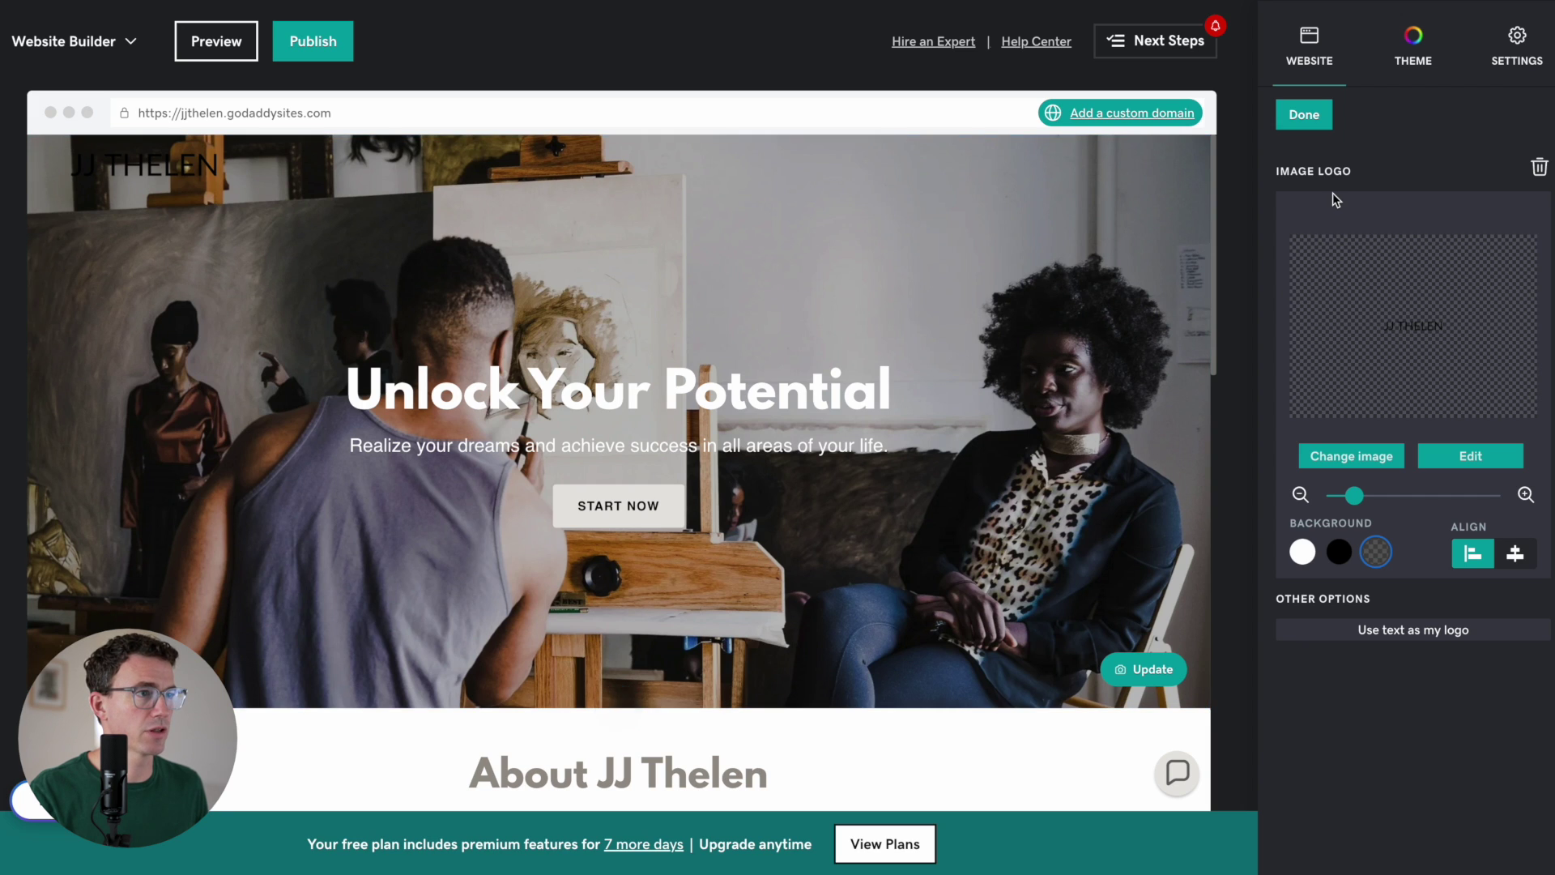
pyautogui.click(1303, 115)
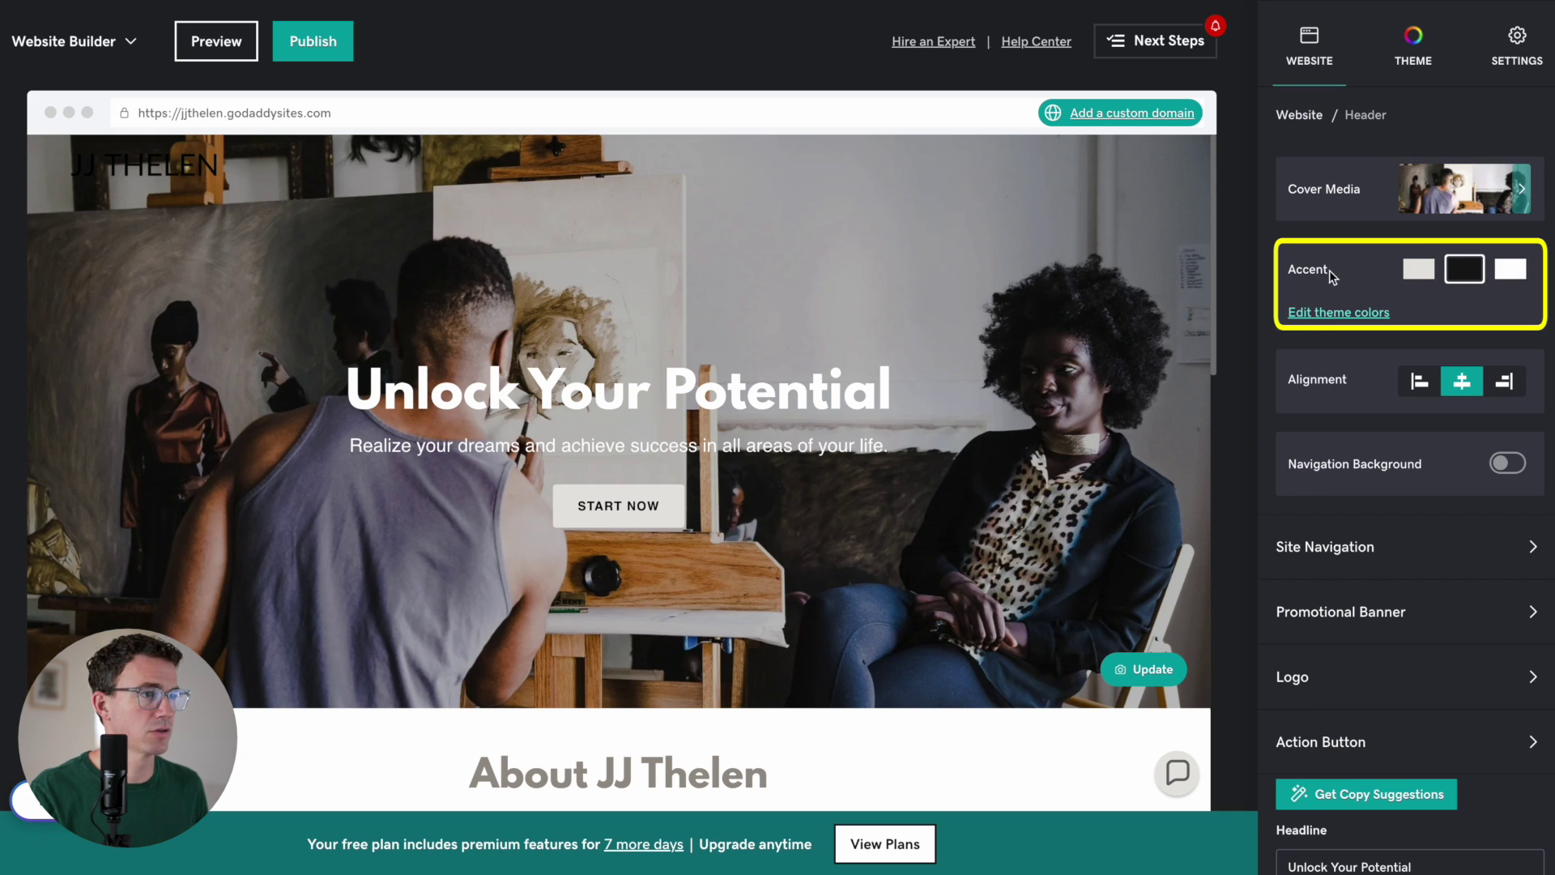
# Left-align the hero headline, subtitle and button, leaving the navigation background off.
pyautogui.click(1427, 387)
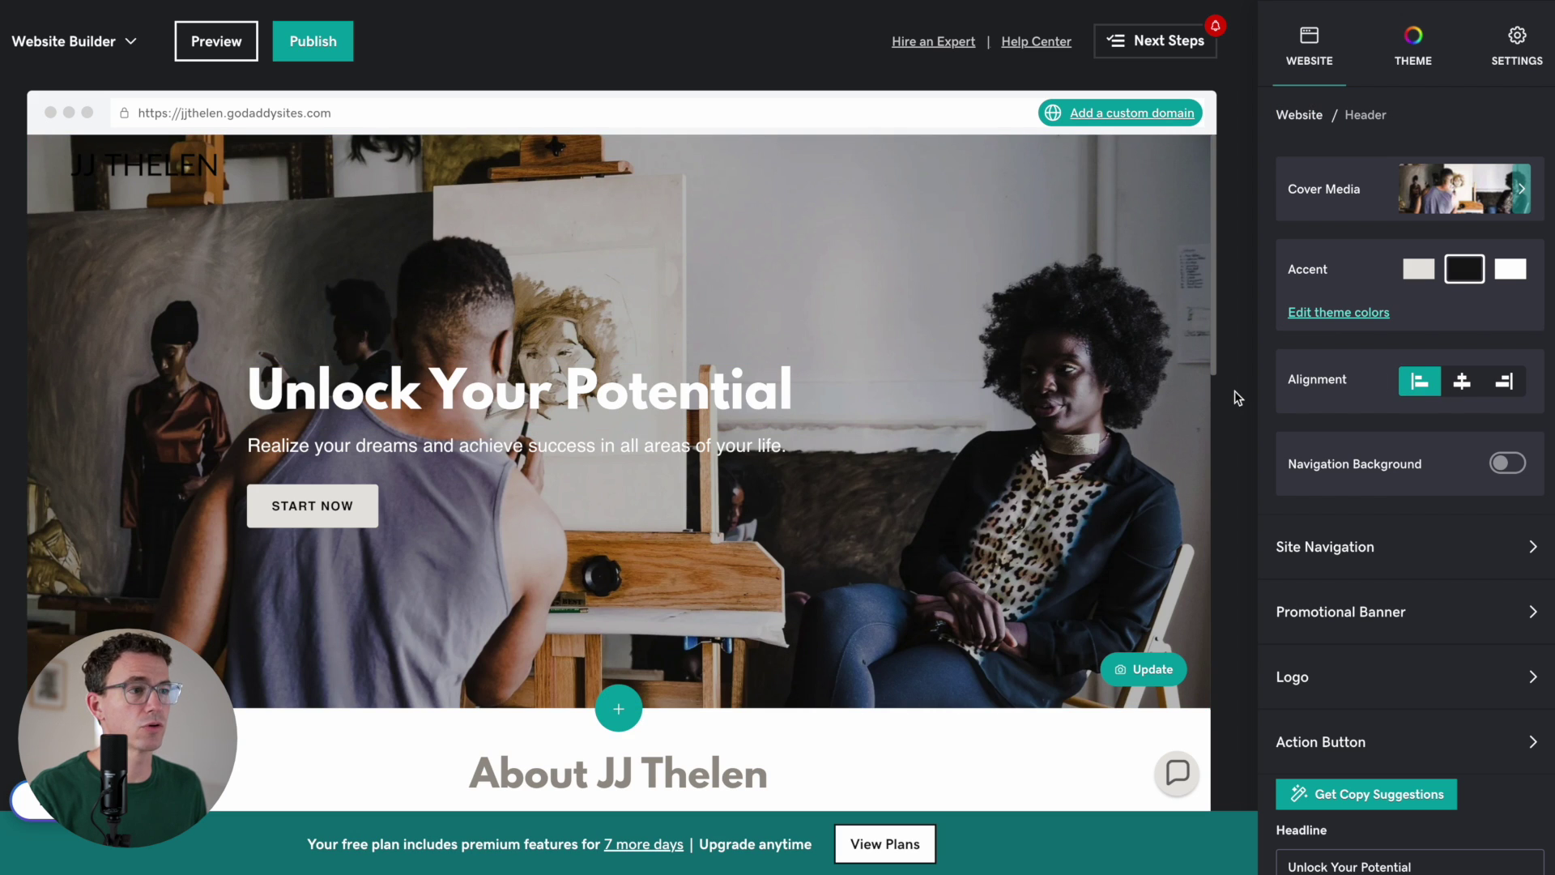
pyautogui.click(1508, 465)
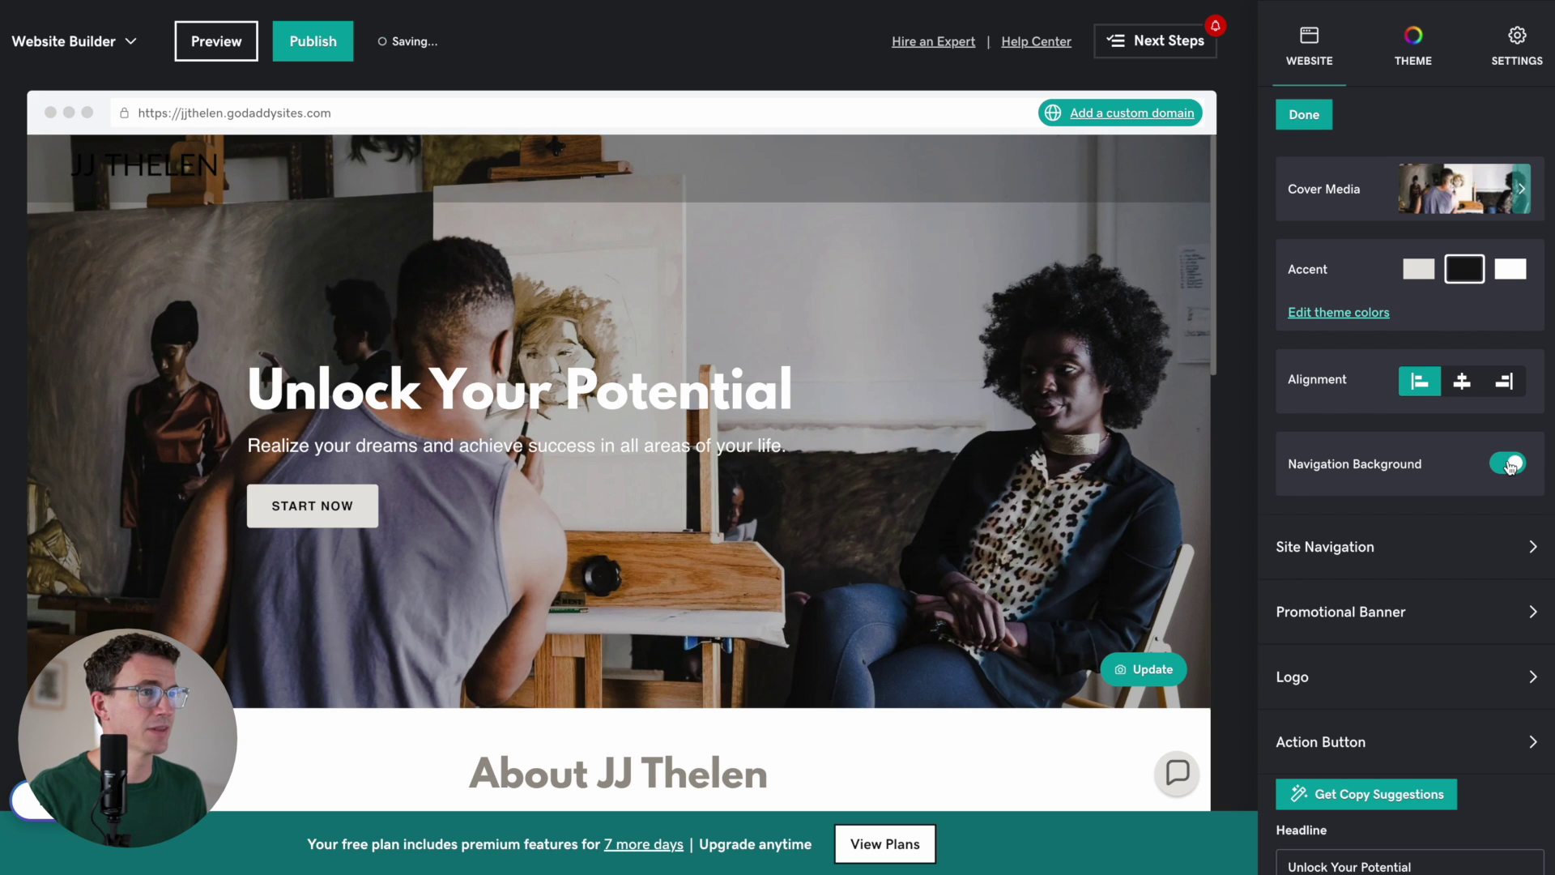
pyautogui.click(1508, 465)
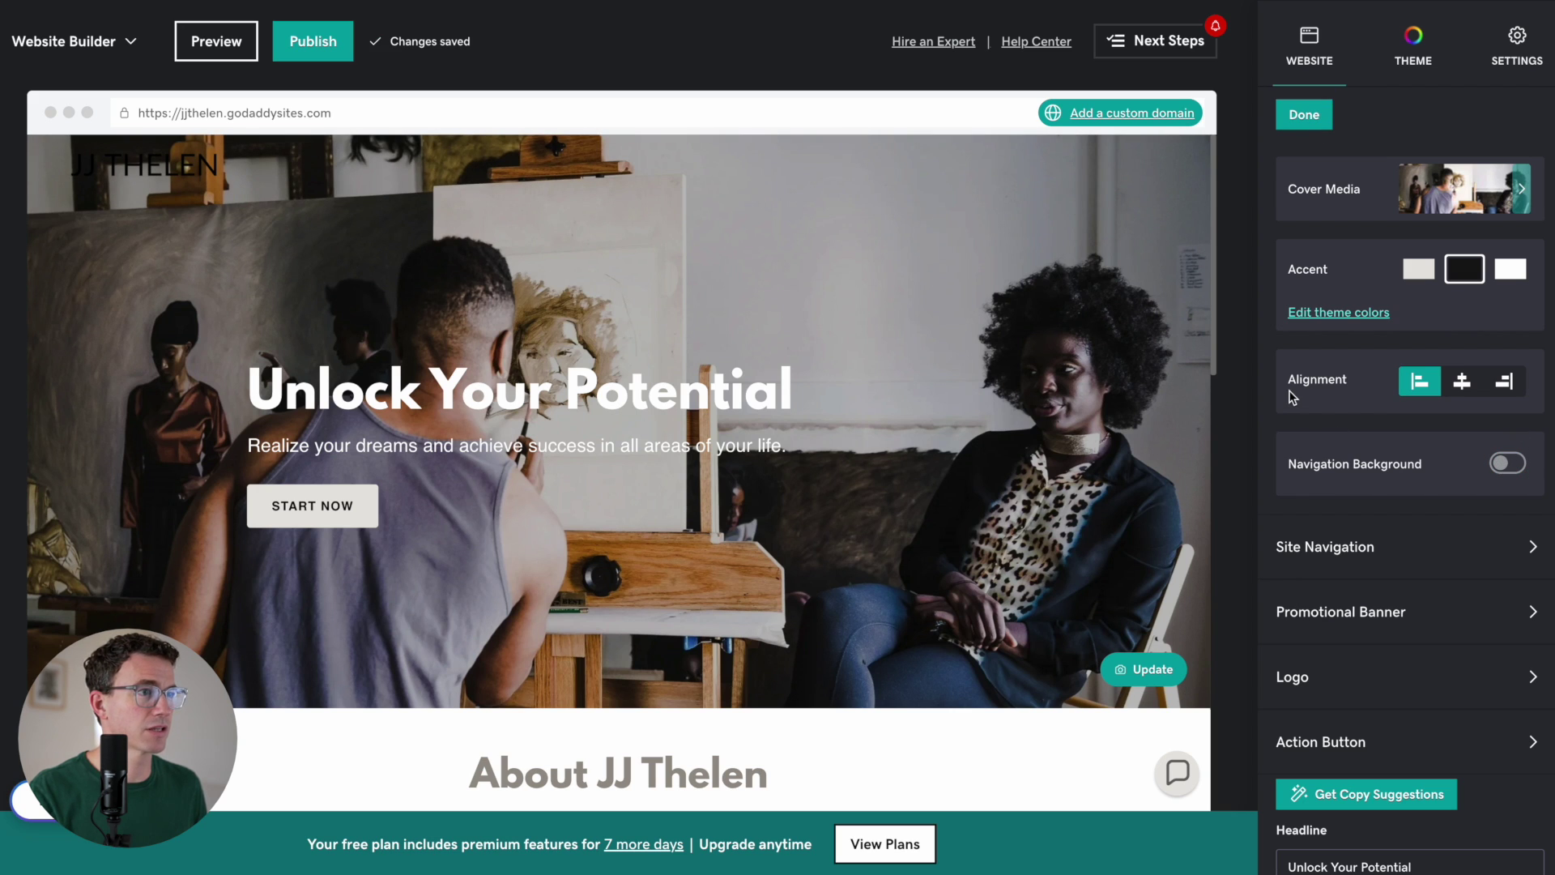
# Give the JJ THELEN logo a white background.
pyautogui.click(119, 172)
pyautogui.click(1301, 552)
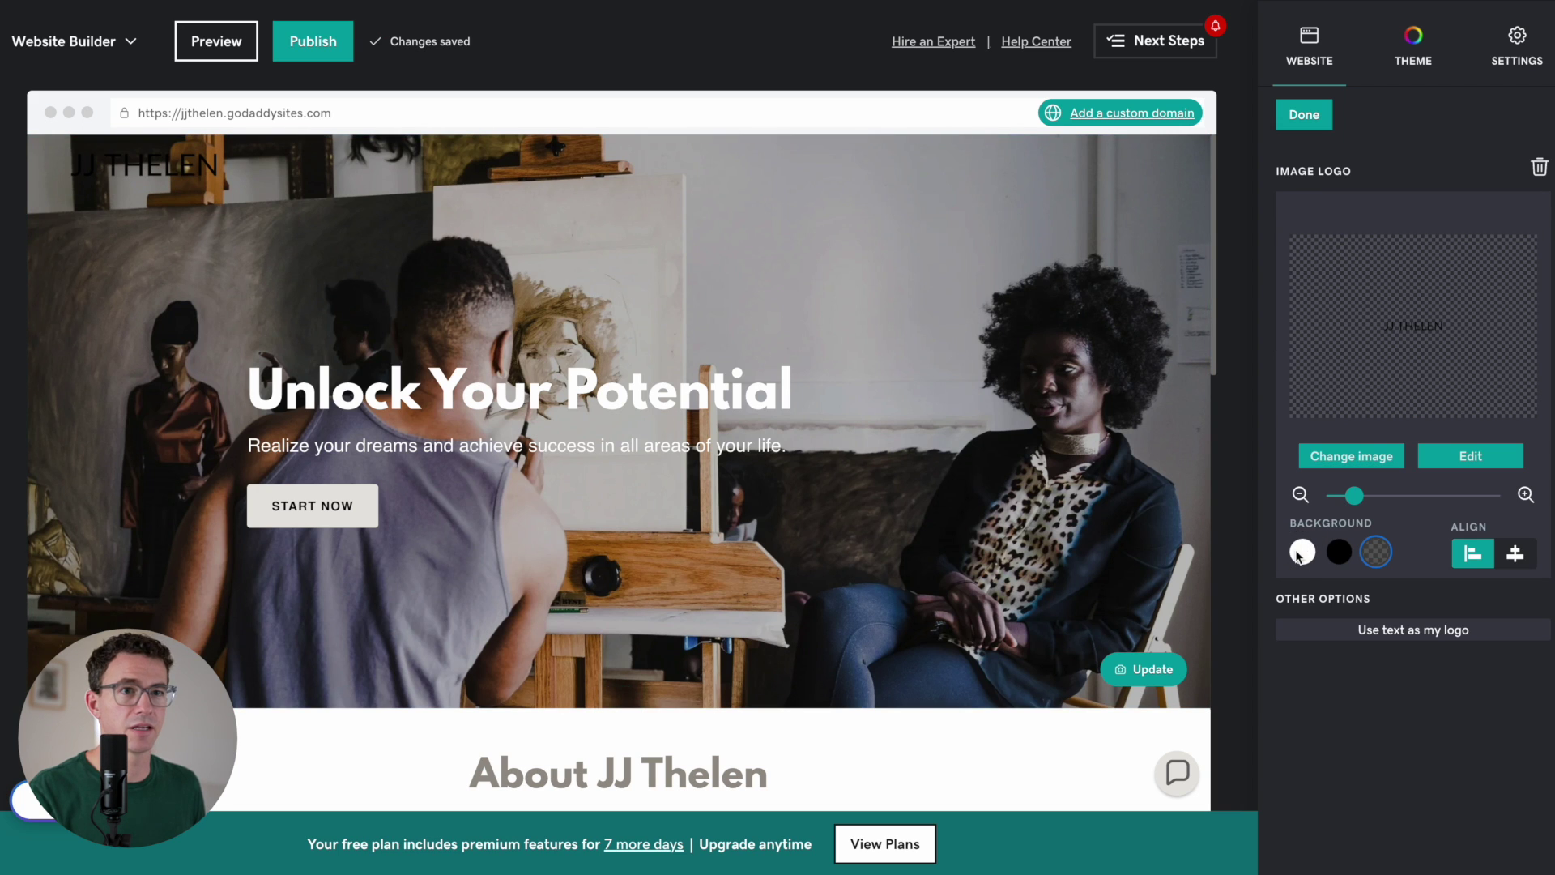
pyautogui.click(1315, 119)
# Use the uploaded Teleprompter_horizontal.jpeg photo as the hero cover image.
pyautogui.click(1057, 268)
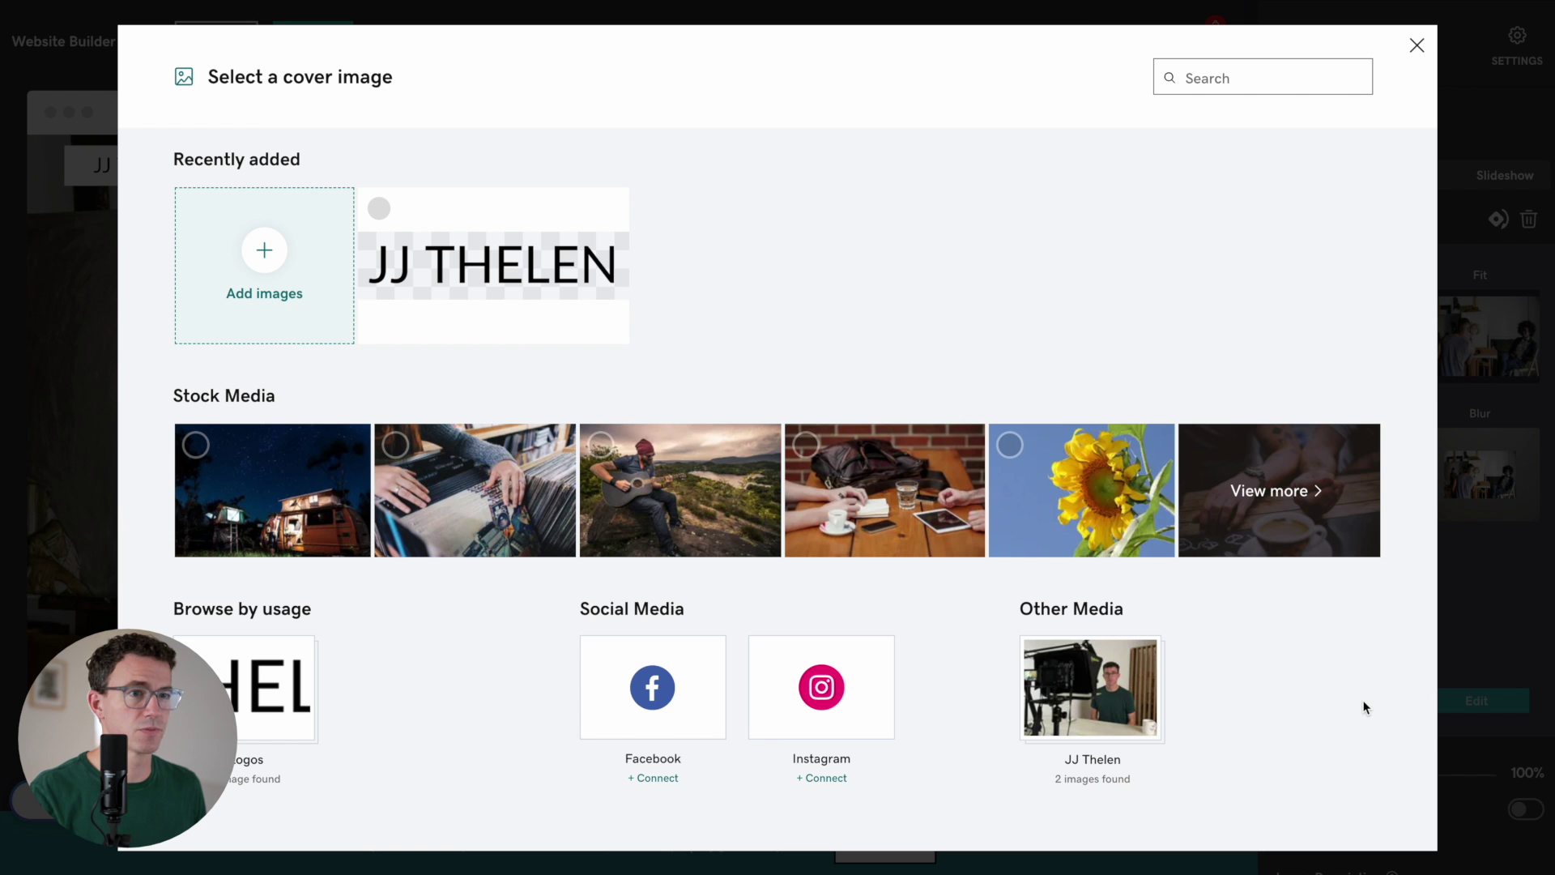
pyautogui.click(274, 223)
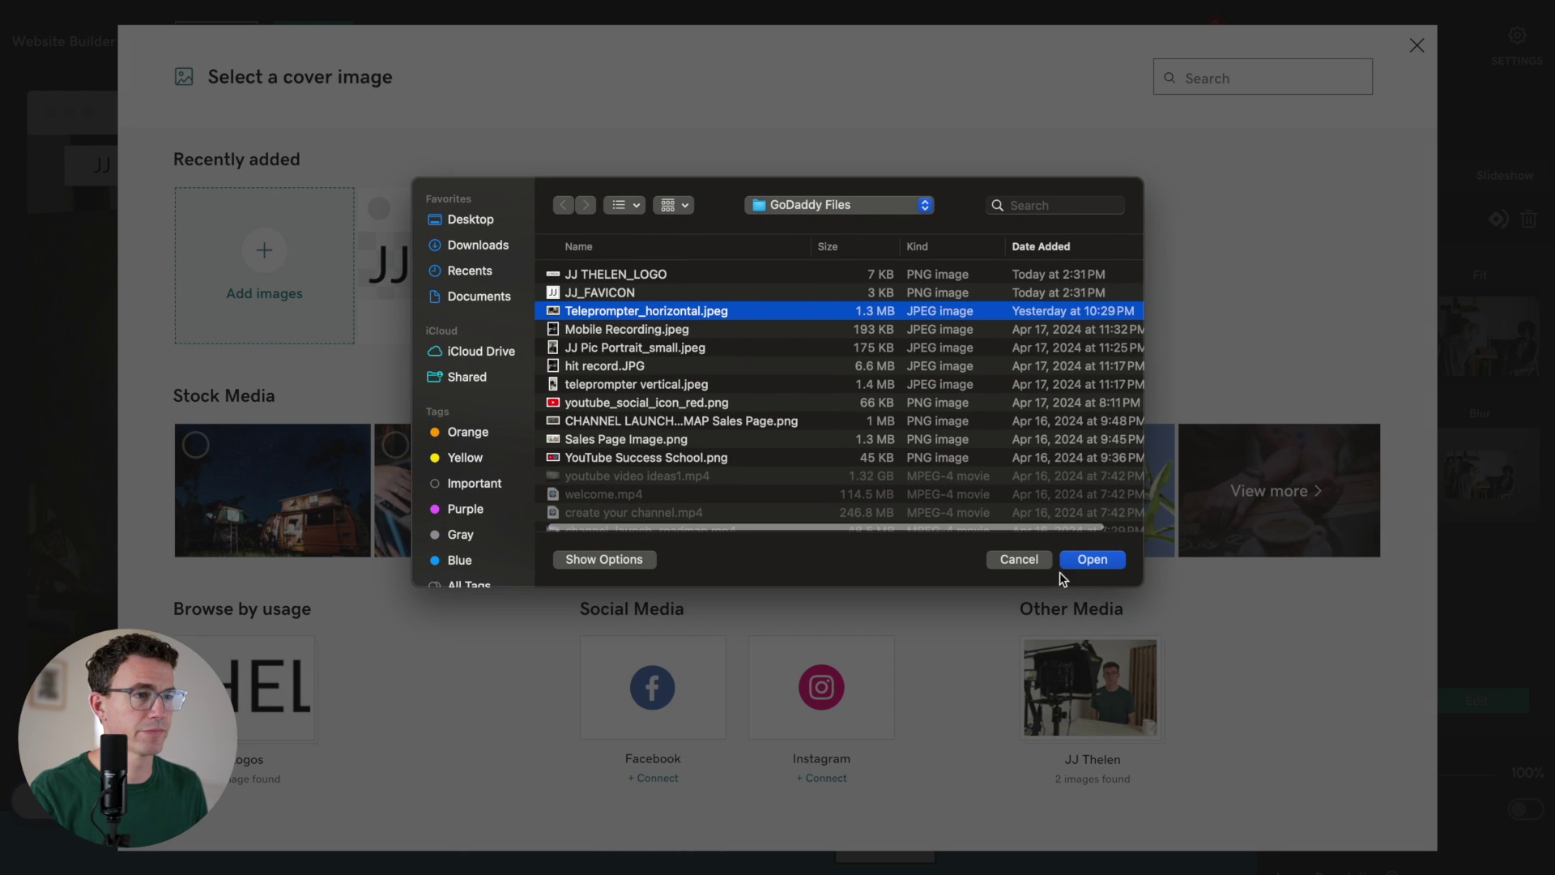
pyautogui.click(1091, 558)
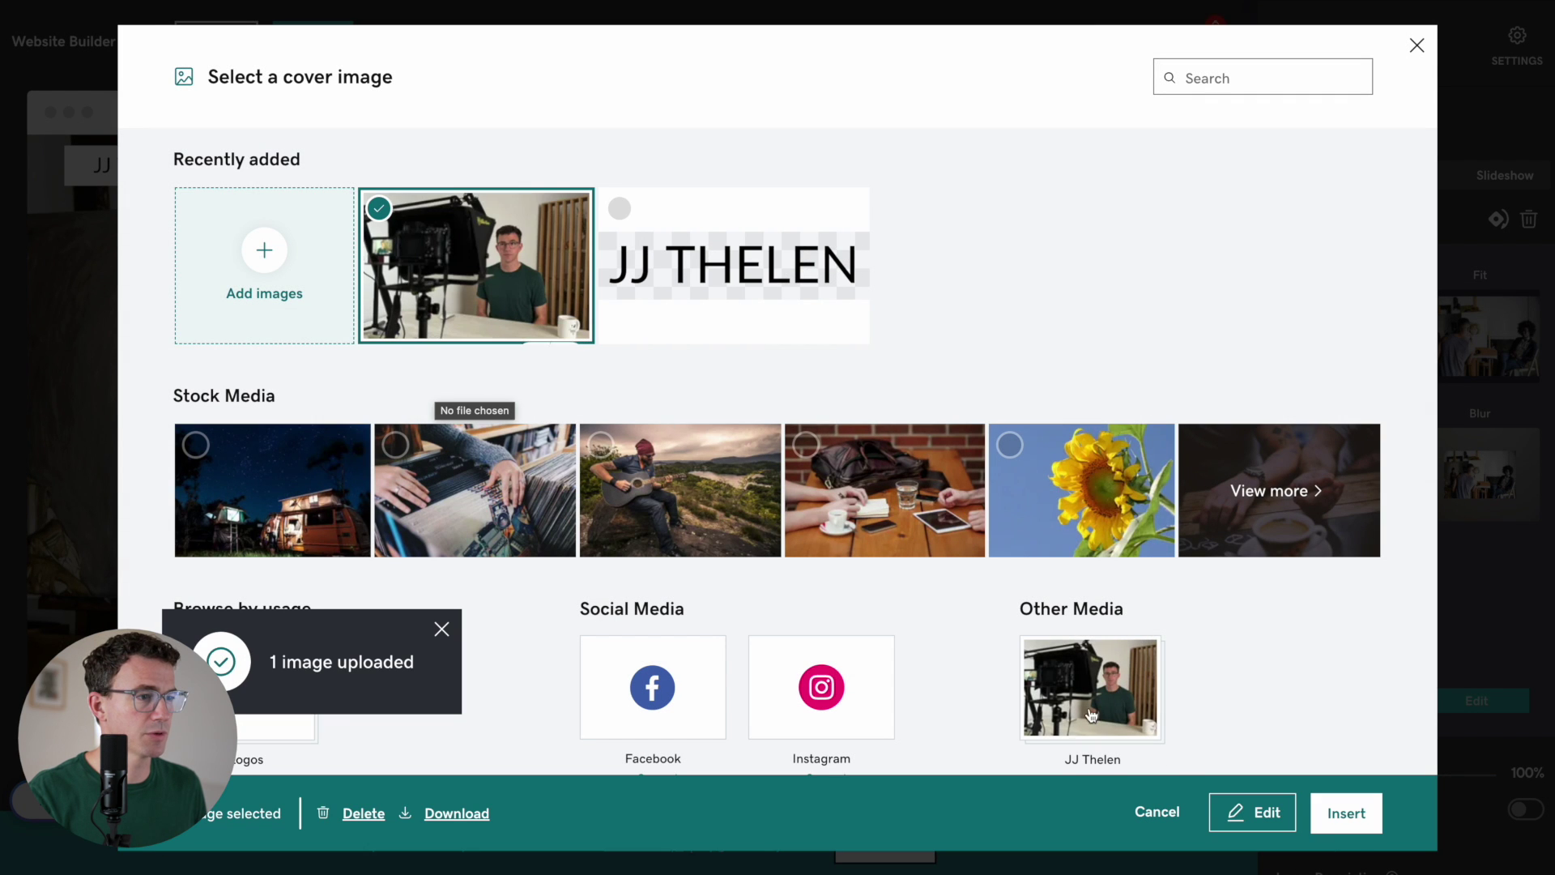
pyautogui.click(1337, 817)
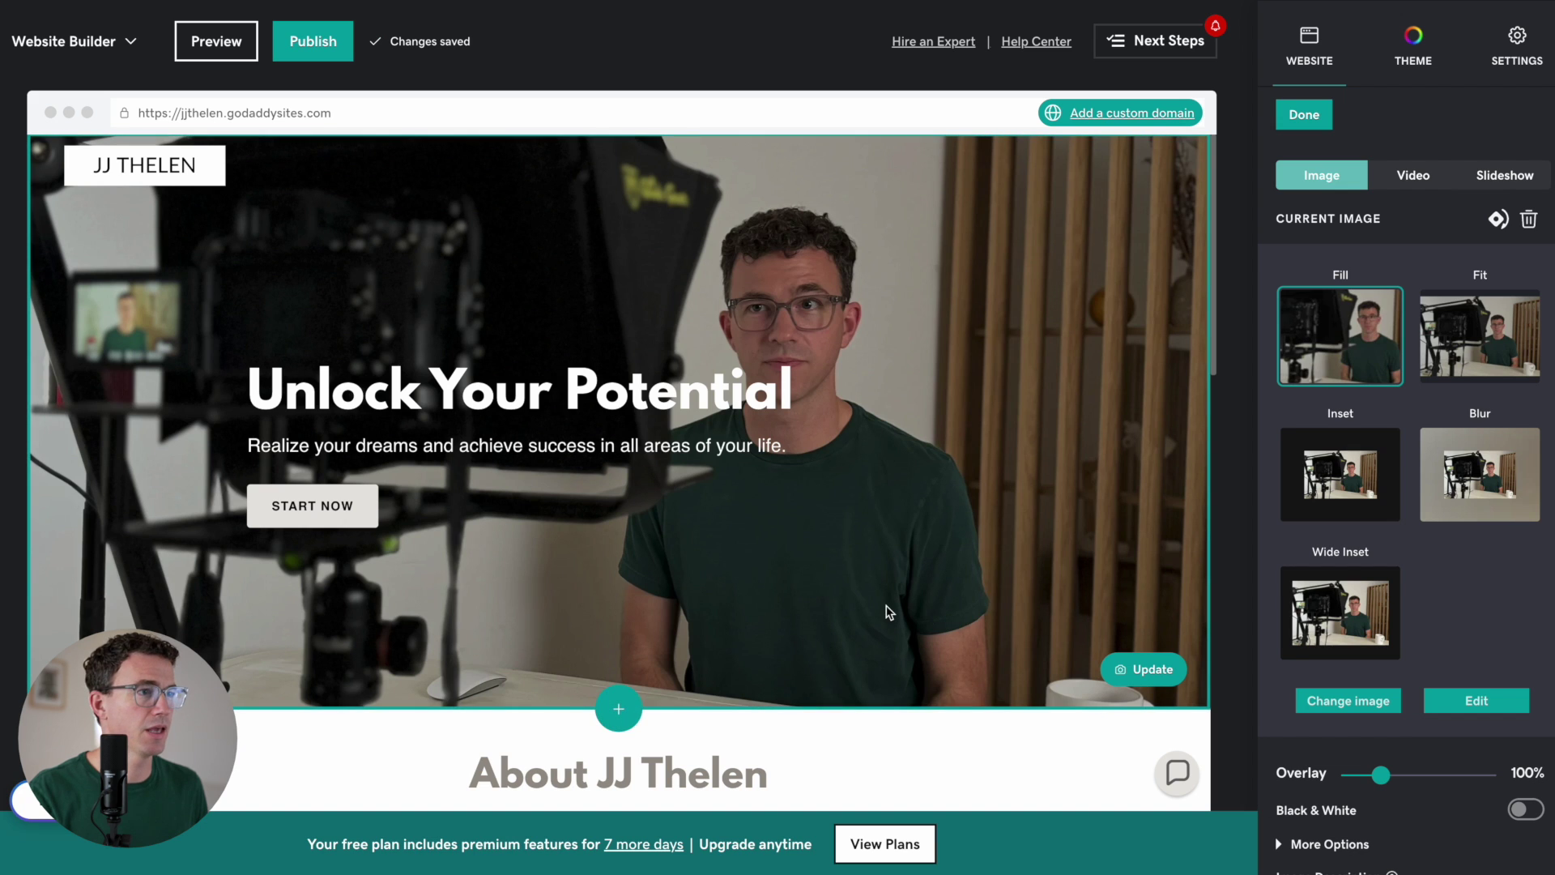
# Try right and centre alignments for the hero content, settling back on left.
pyautogui.click(658, 418)
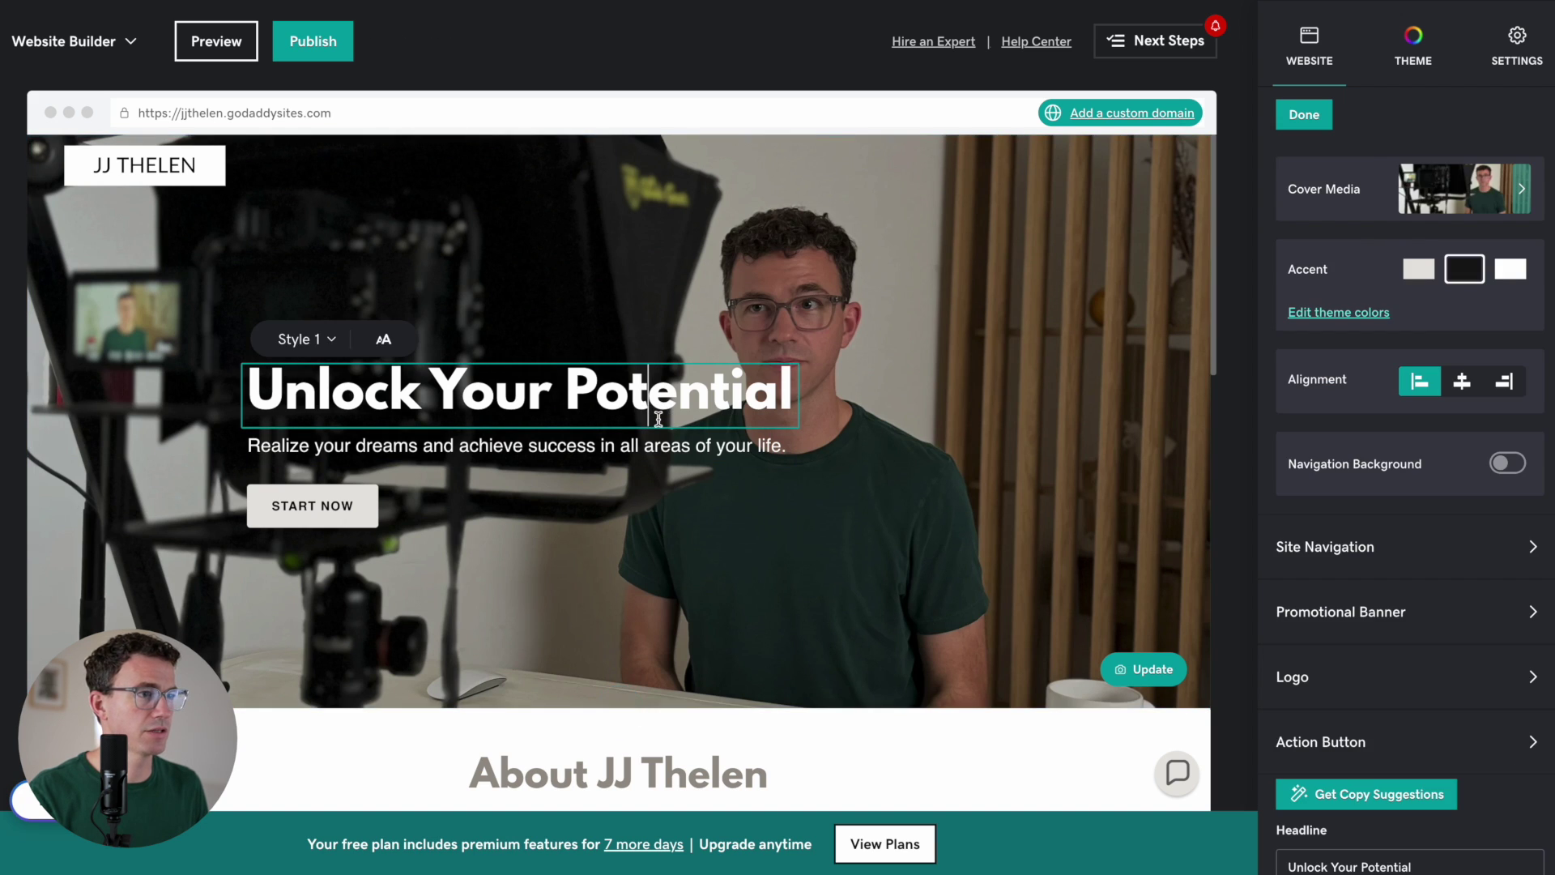
pyautogui.click(1504, 382)
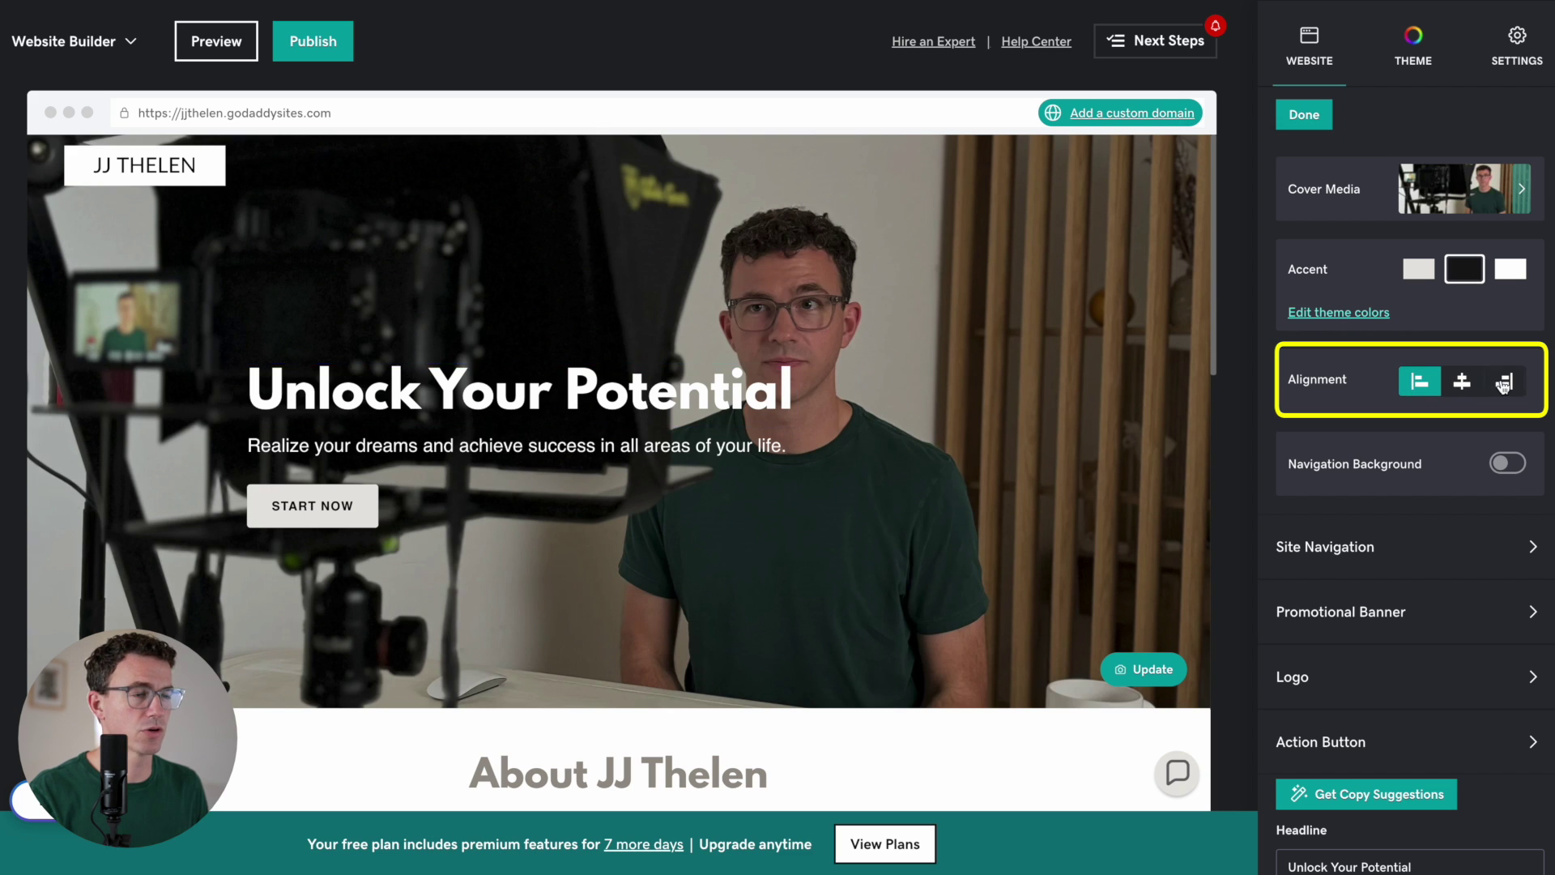
pyautogui.click(1460, 383)
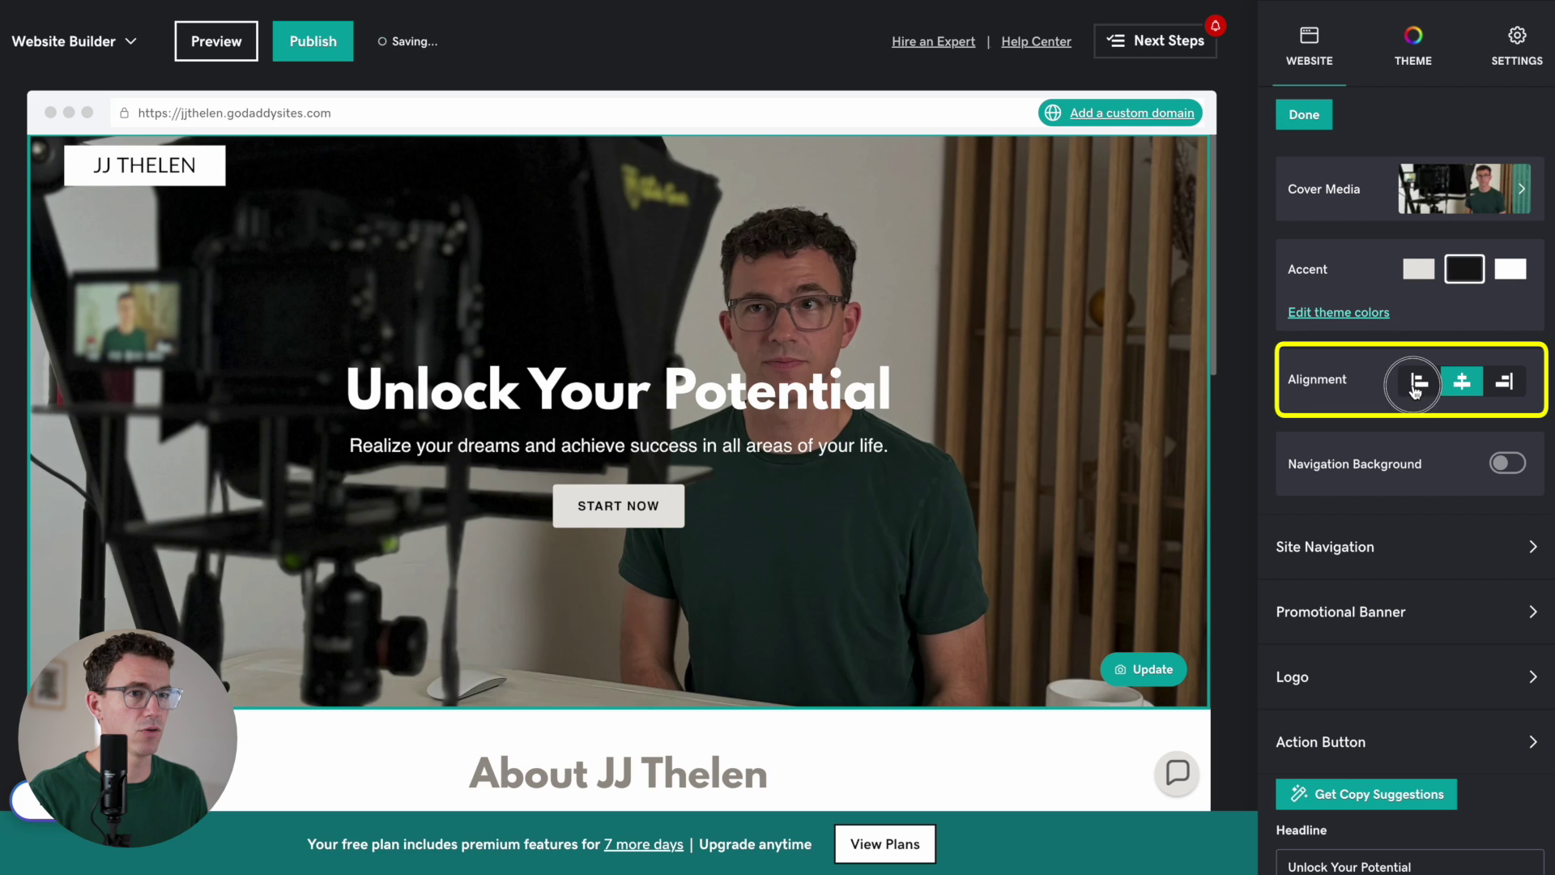
pyautogui.click(1417, 385)
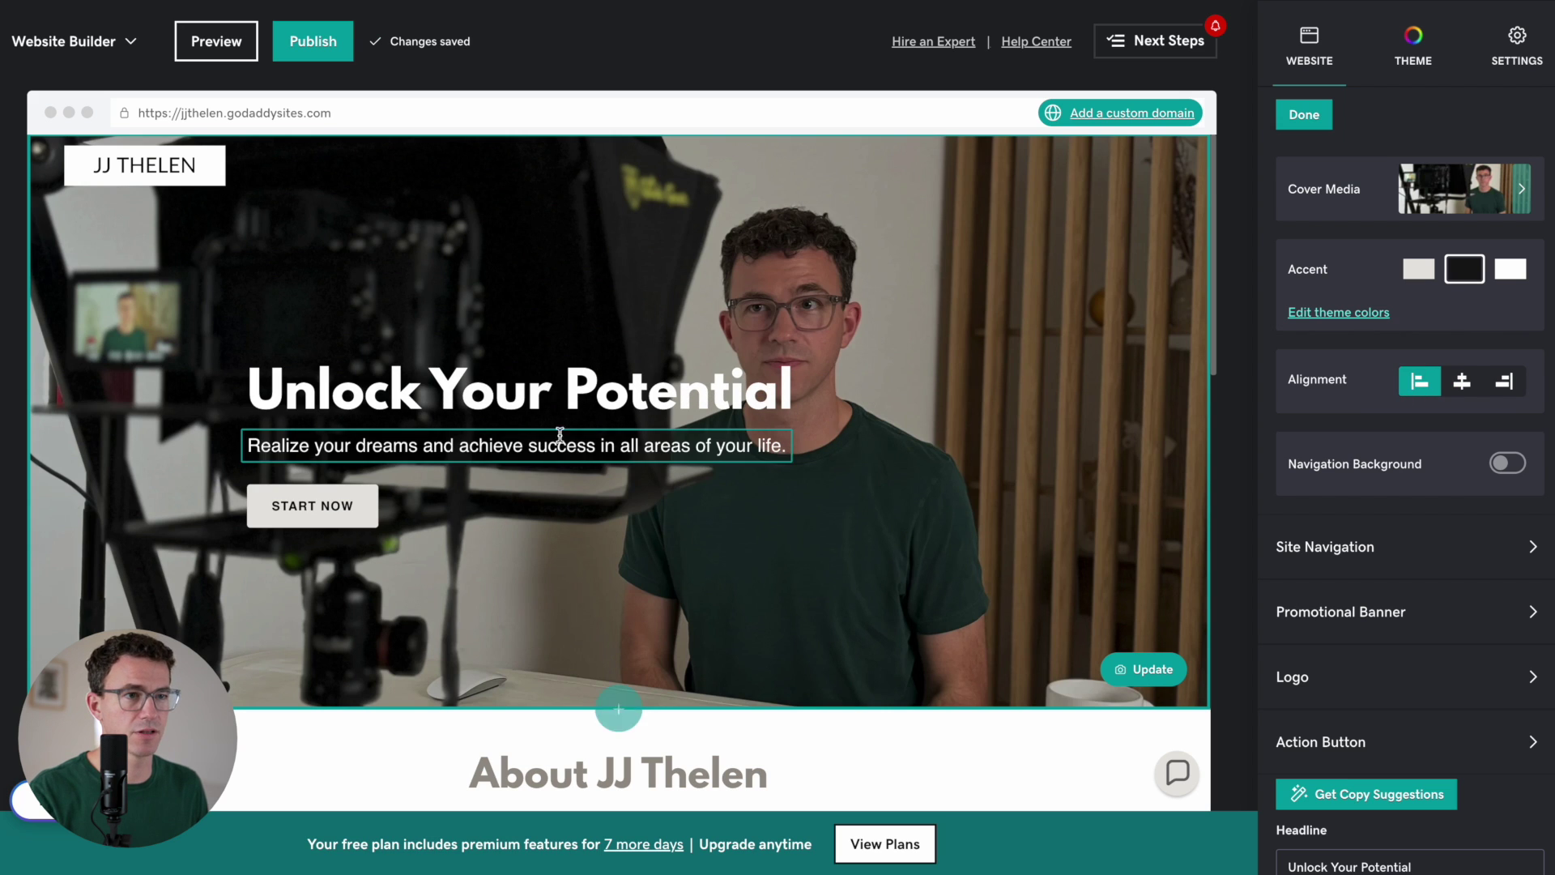
# Change the headline to 'JJ Thelen' and the subtitle to 'Grow your business with YouTube'.
pyautogui.click(542, 391)
pyautogui.tripleClick(542, 391)
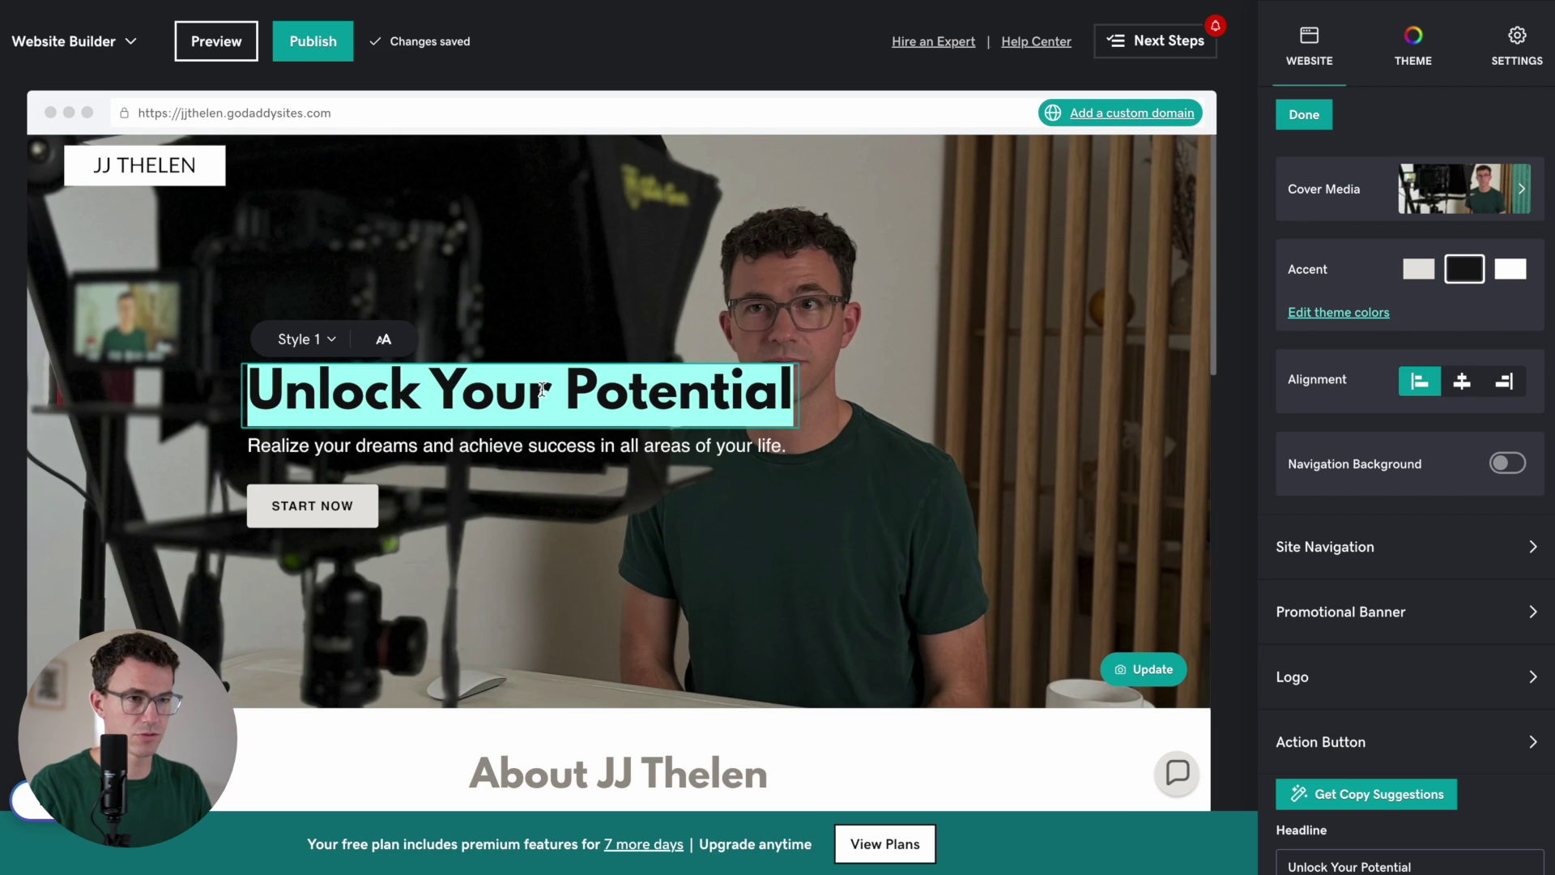
pyautogui.write('JJ Thelen')
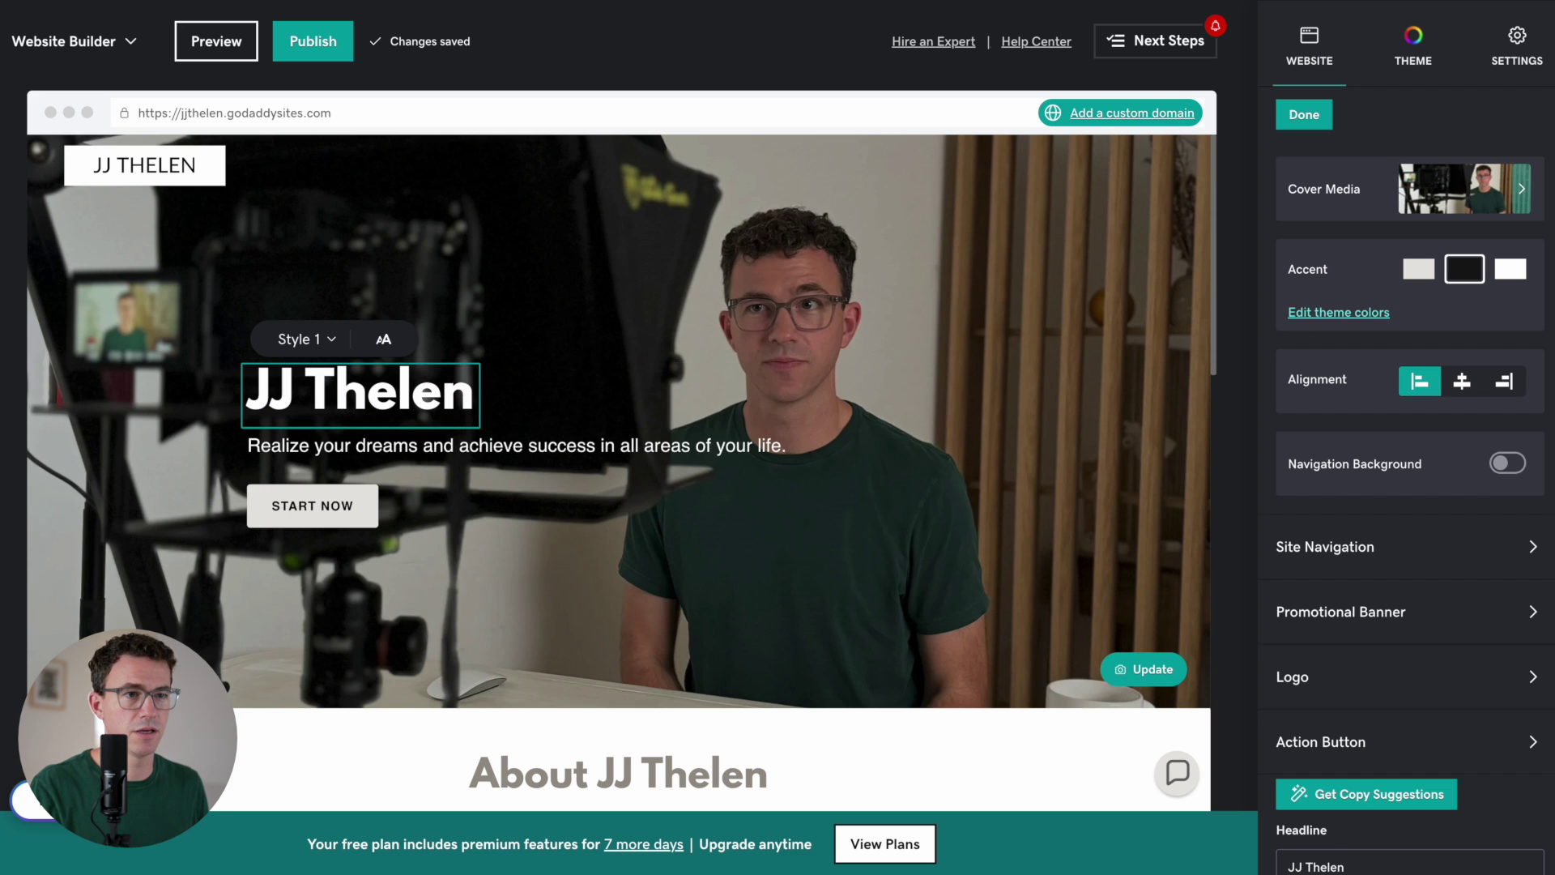
pyautogui.click(523, 442)
pyautogui.tripleClick(521, 438)
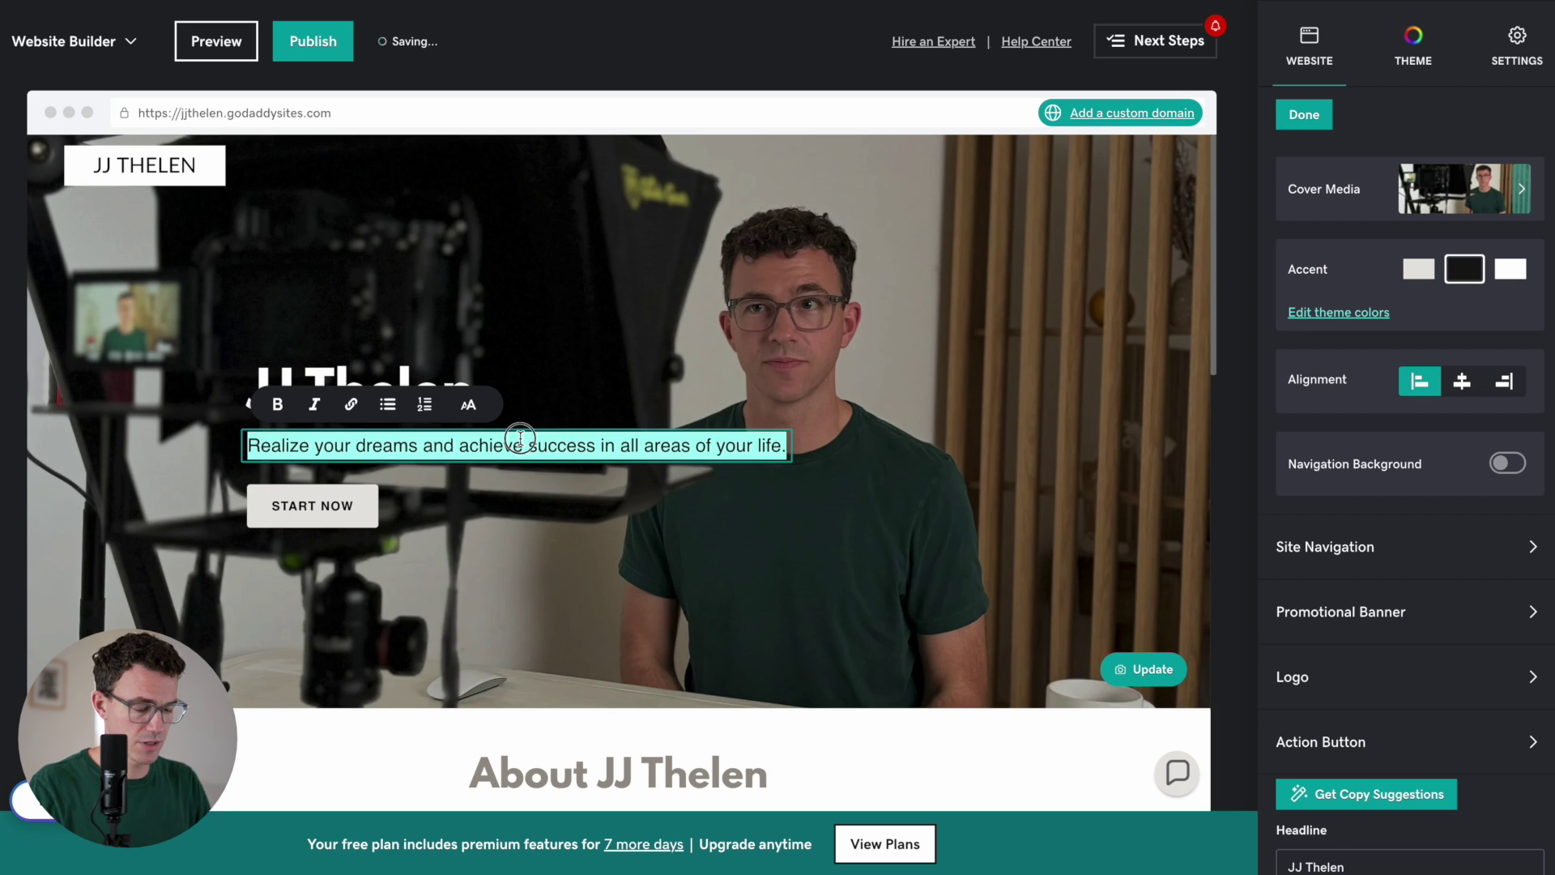
pyautogui.write('Grow your business with YouTube')
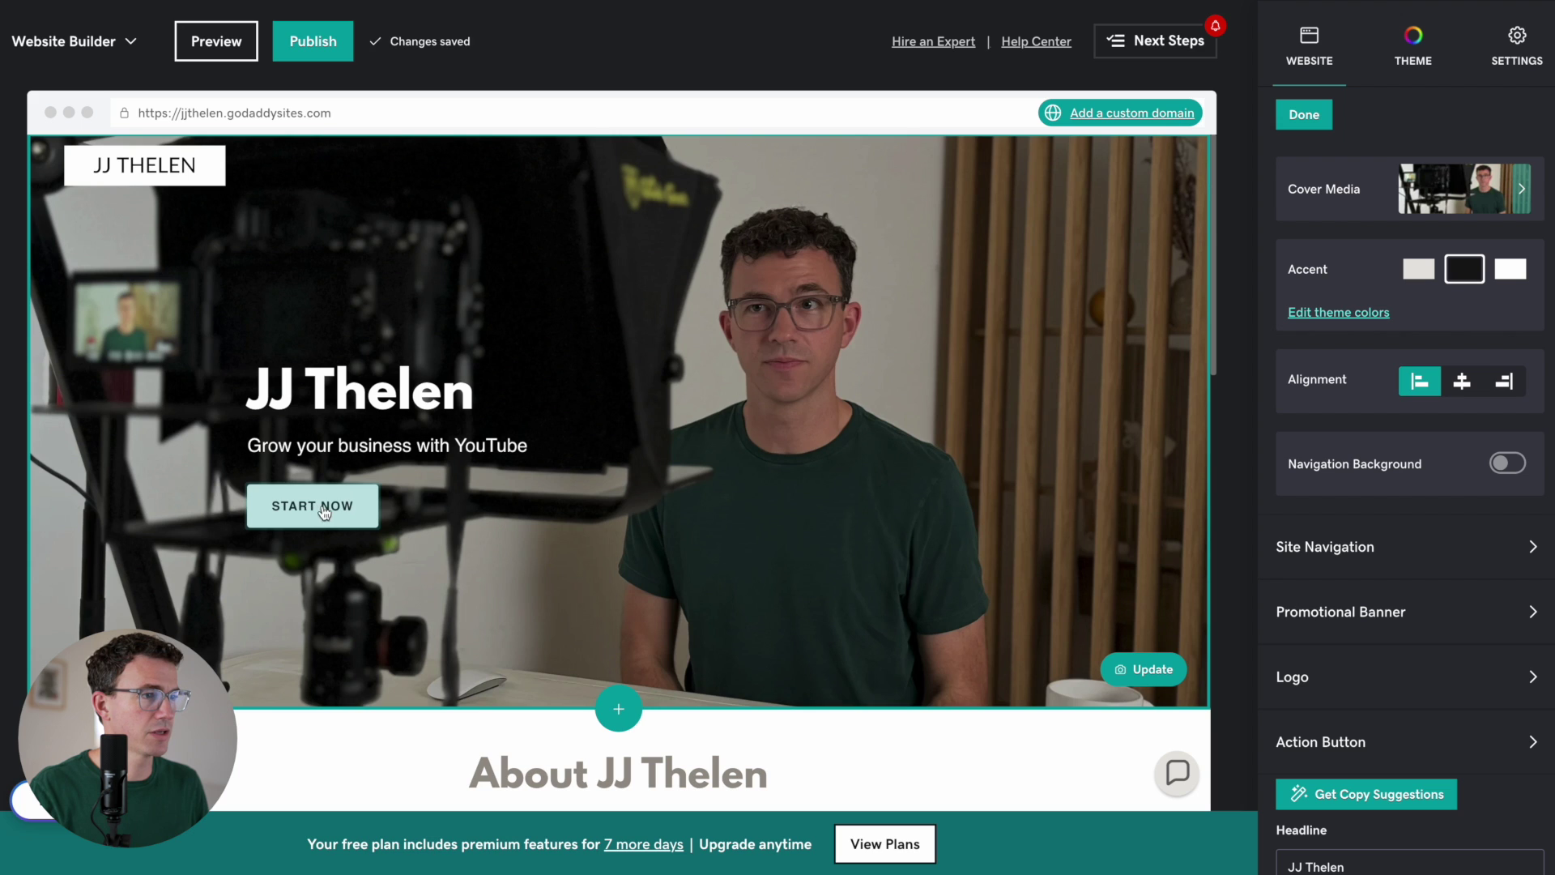
# Hide the START NOW action button in the hero.
pyautogui.scroll(-2, 1336, 559)
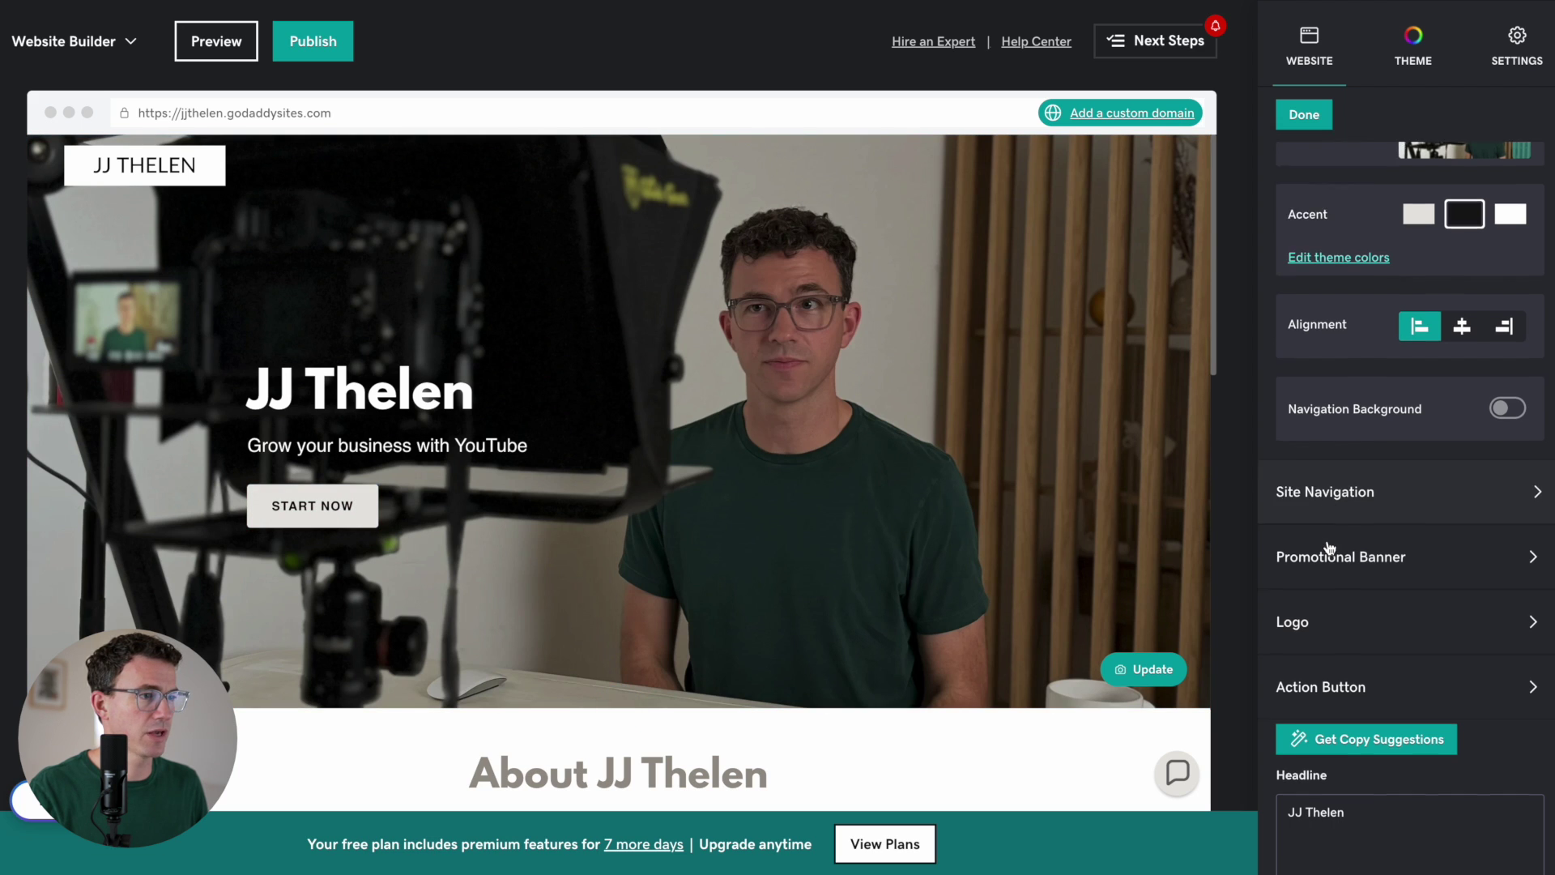
pyautogui.click(1359, 579)
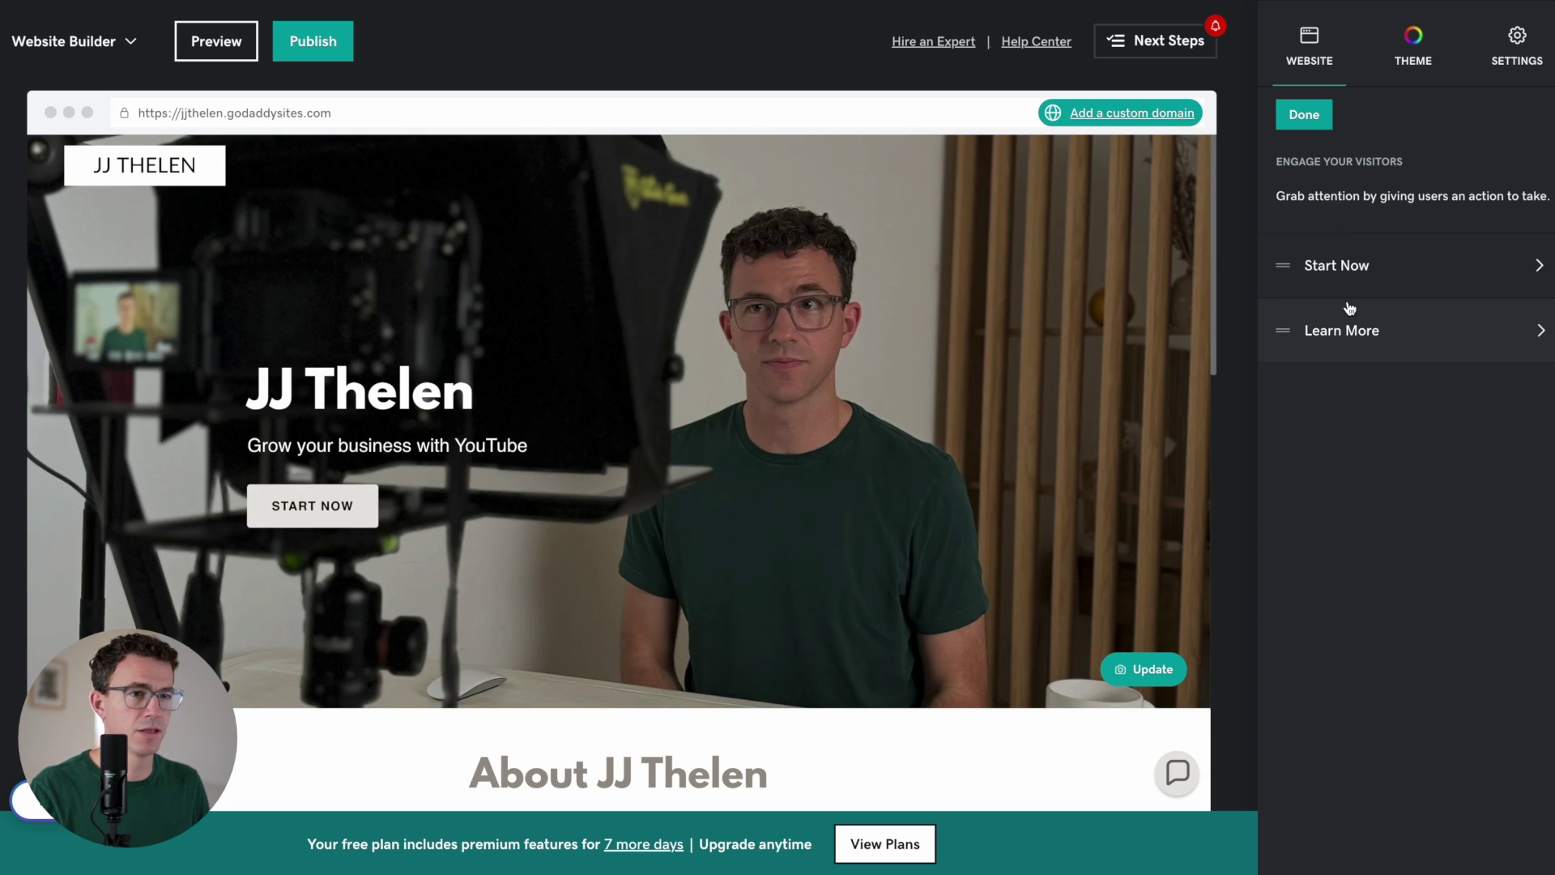
pyautogui.click(1371, 281)
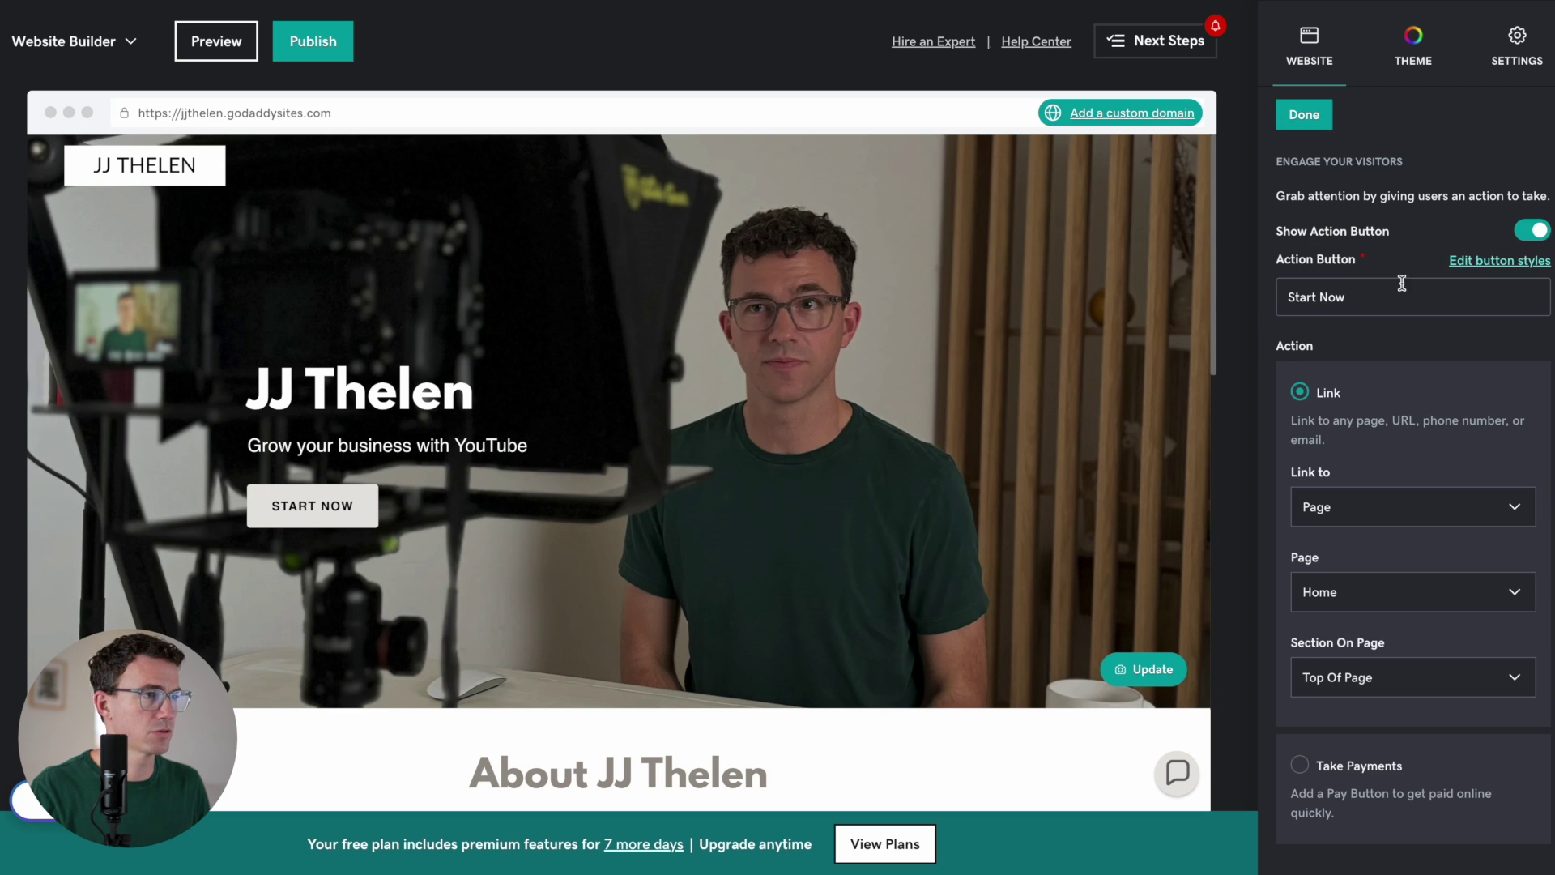
pyautogui.click(1533, 235)
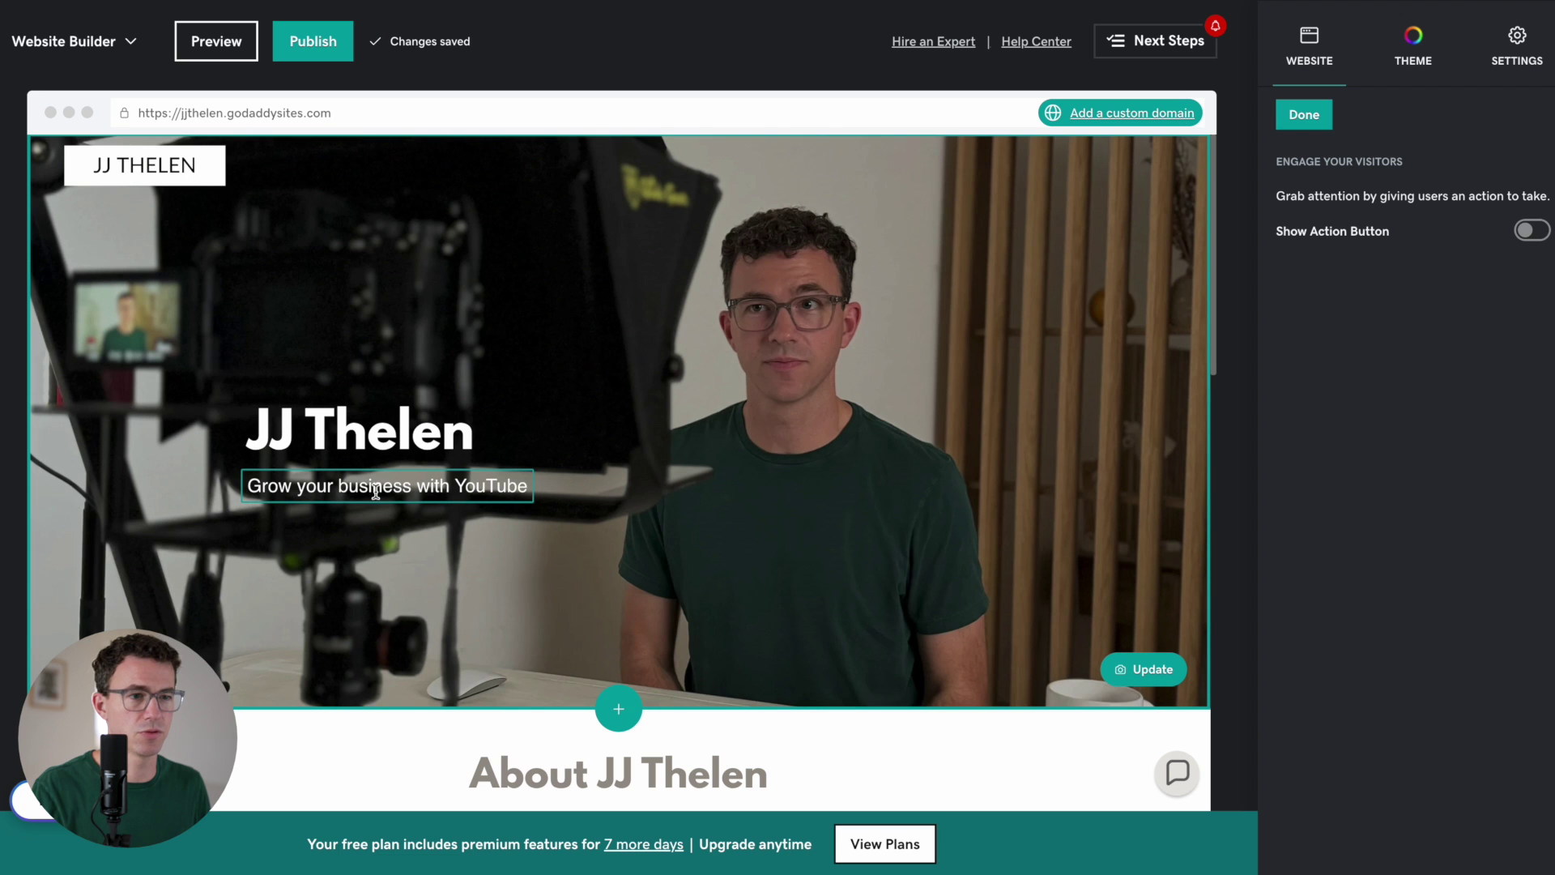
# Delete the 'About JJ Thelen' section from its options menu and confirm.
pyautogui.scroll(-9, 375, 491)
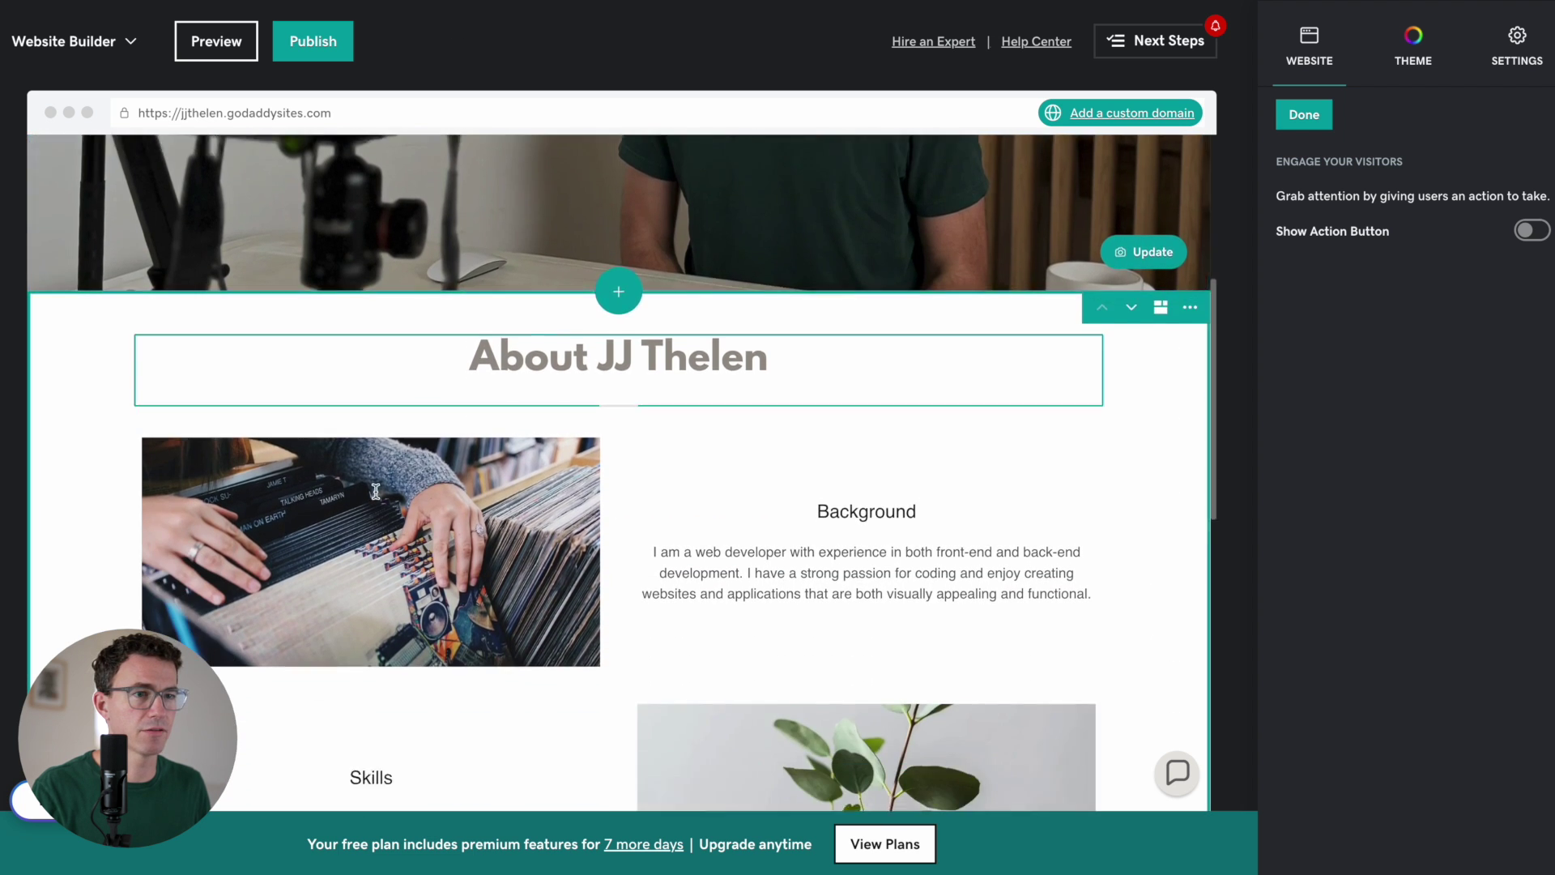
pyautogui.scroll(-4, 375, 492)
pyautogui.scroll(3, 377, 498)
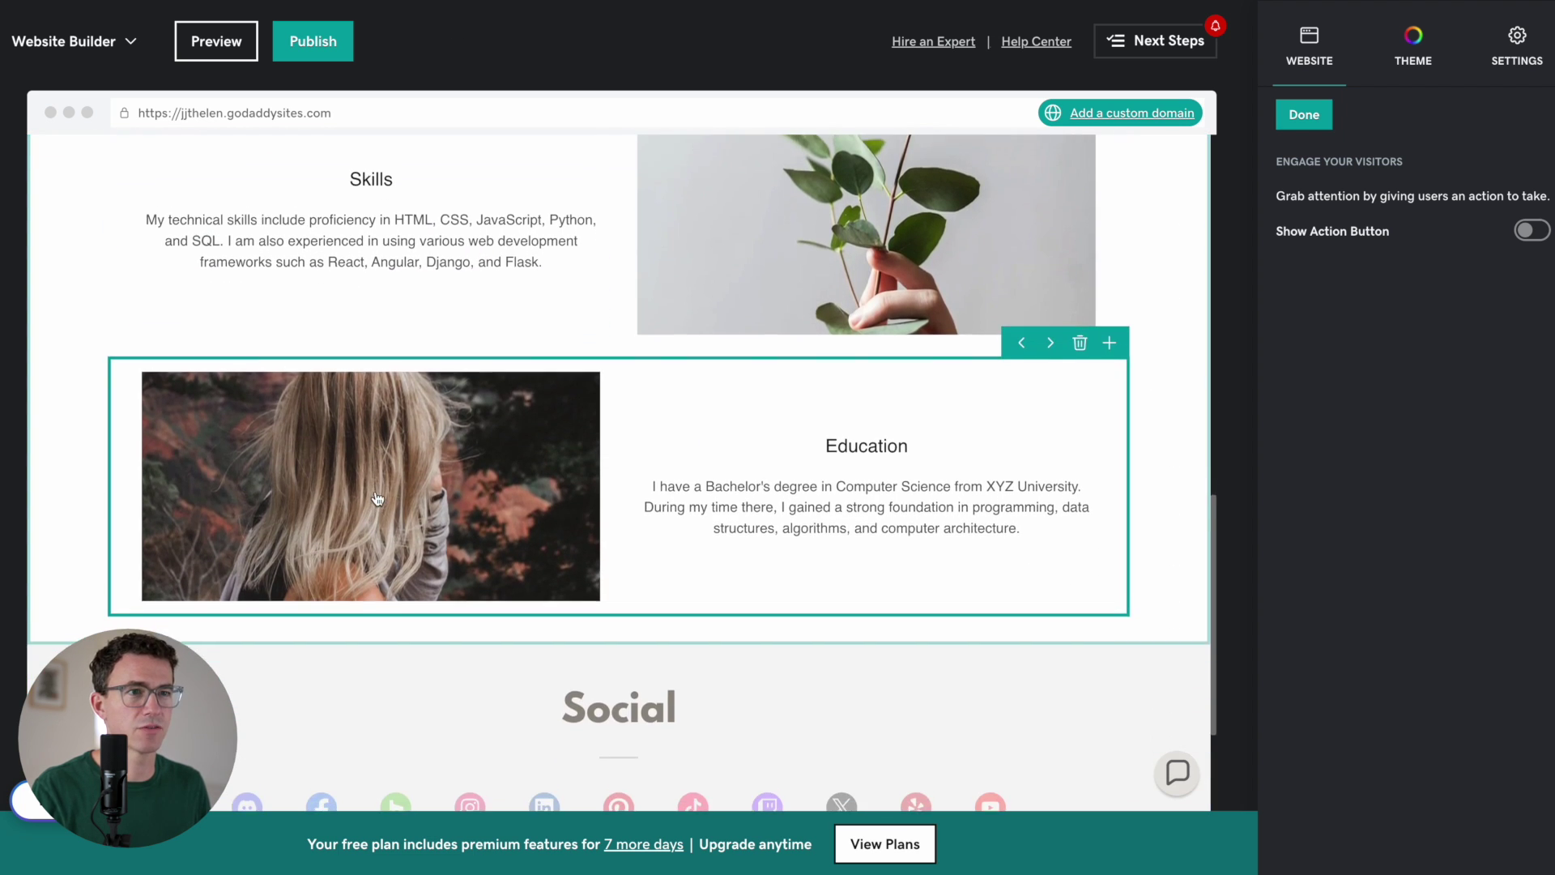
pyautogui.scroll(3, 377, 498)
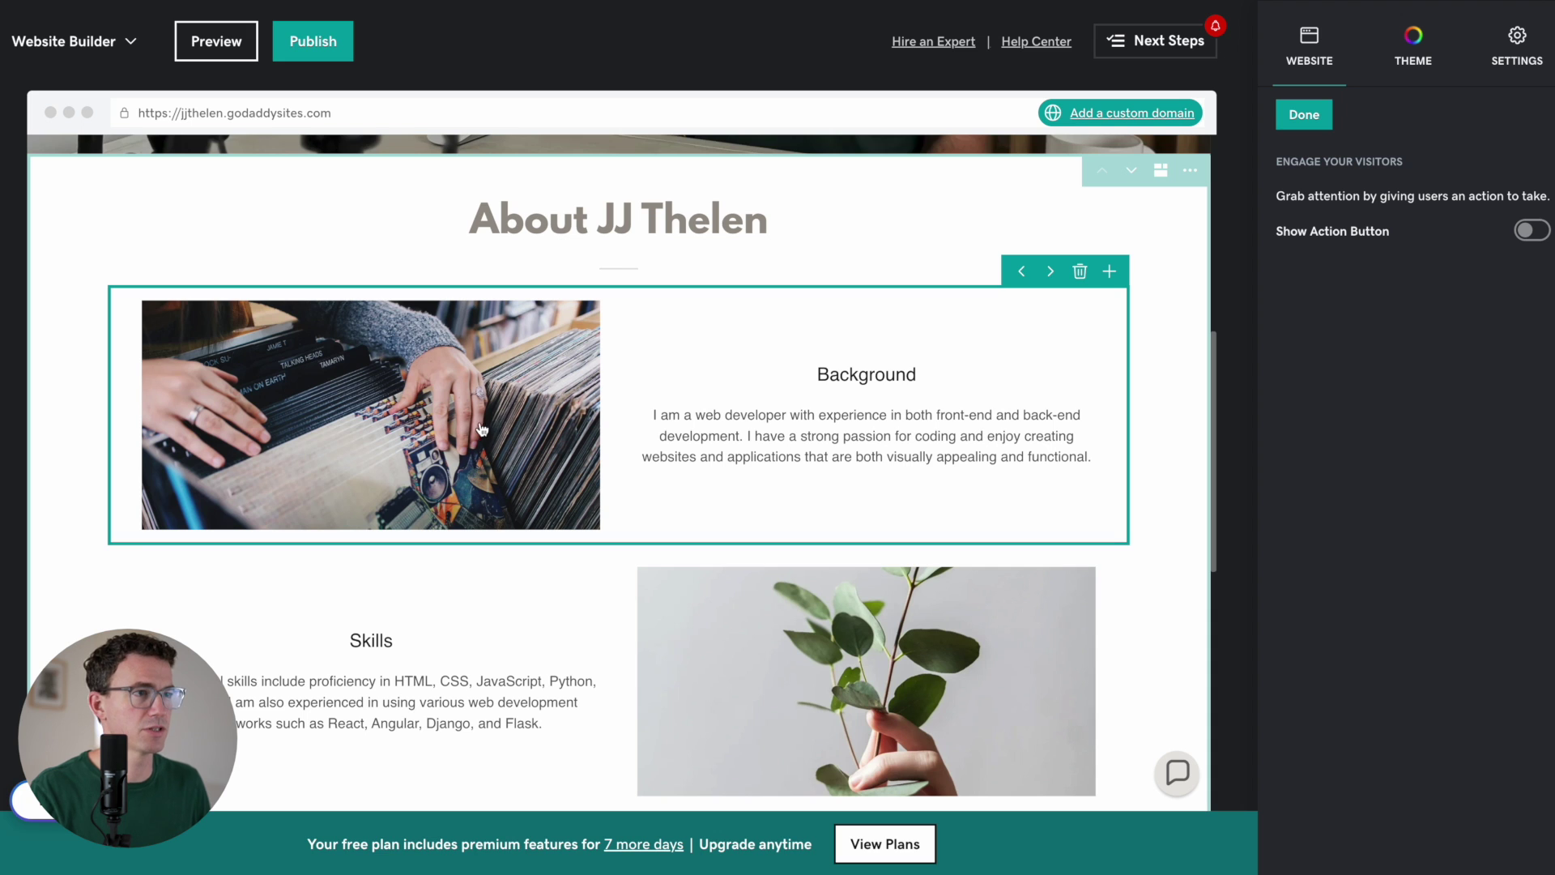
pyautogui.click(1191, 171)
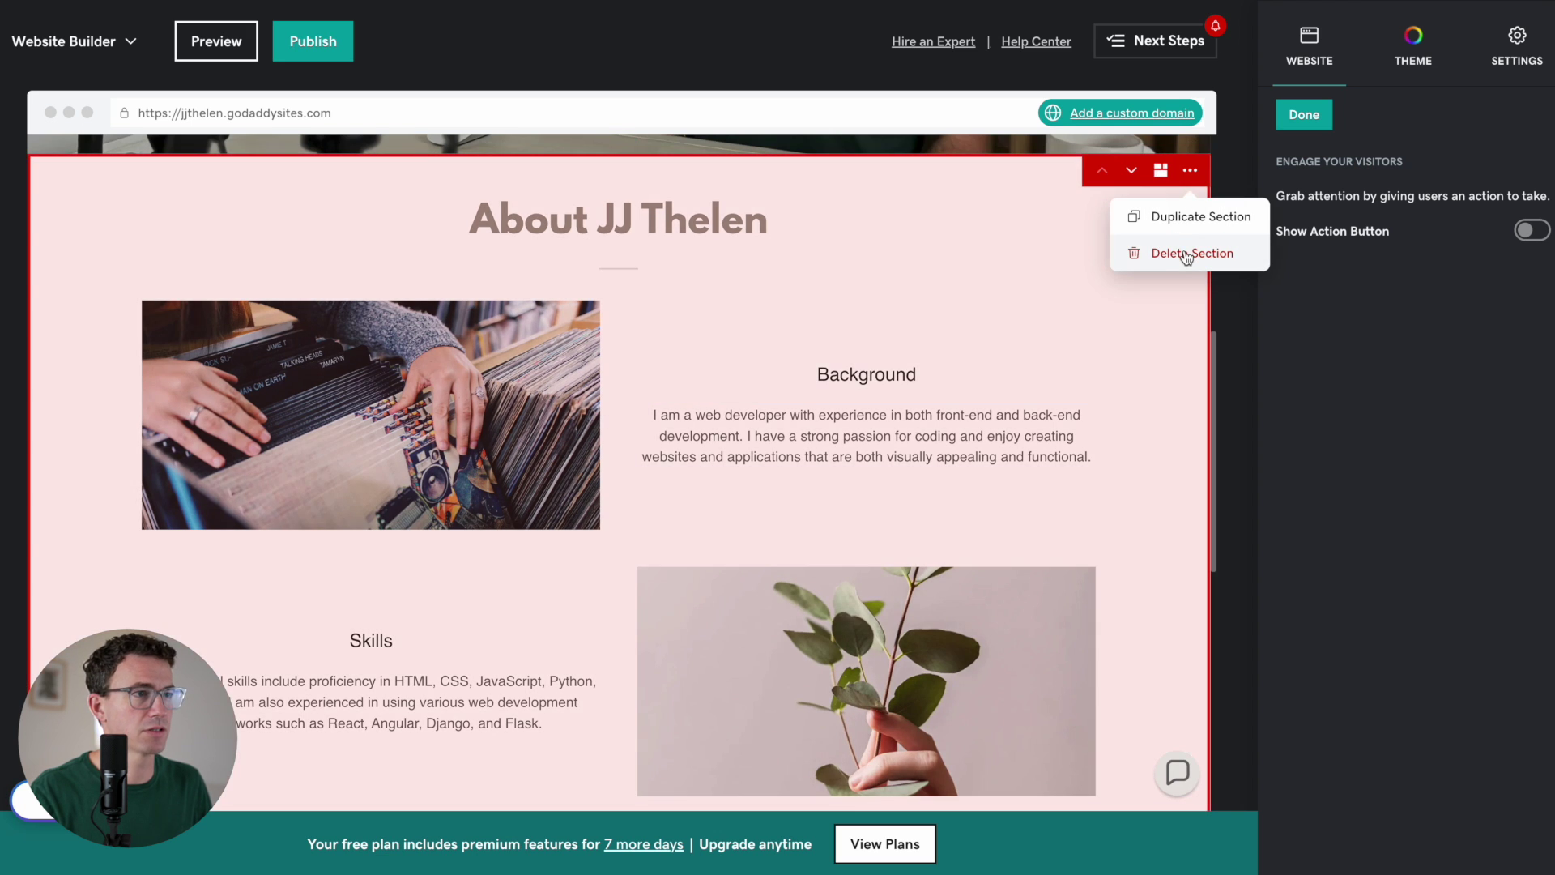
pyautogui.click(1184, 253)
pyautogui.click(585, 212)
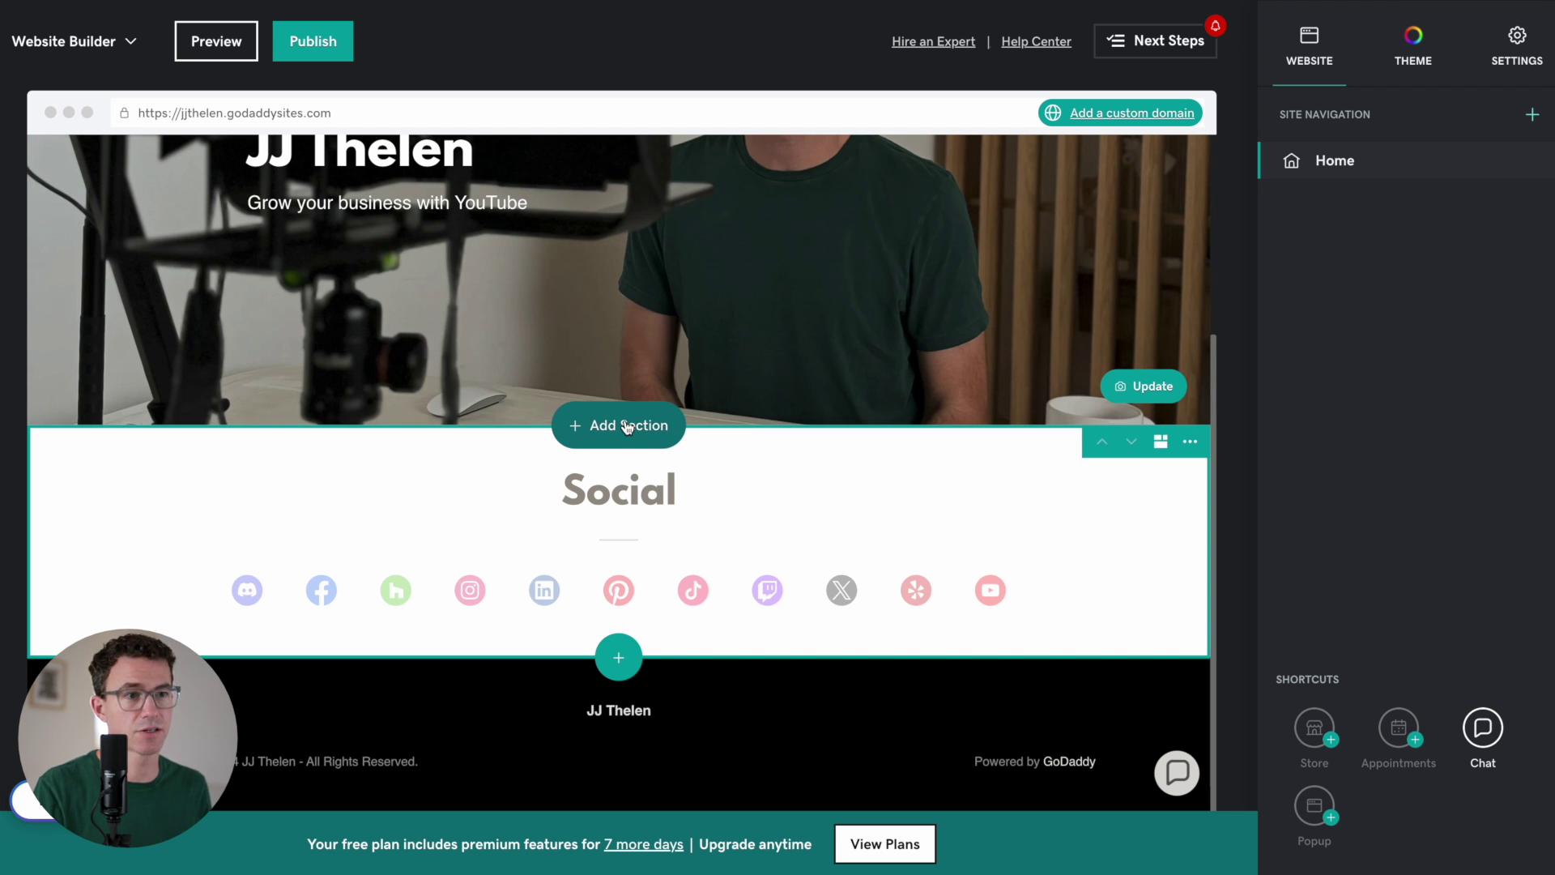
# Add an Audio & Video > Video layout with three featured videos below the hero.
pyautogui.click(626, 425)
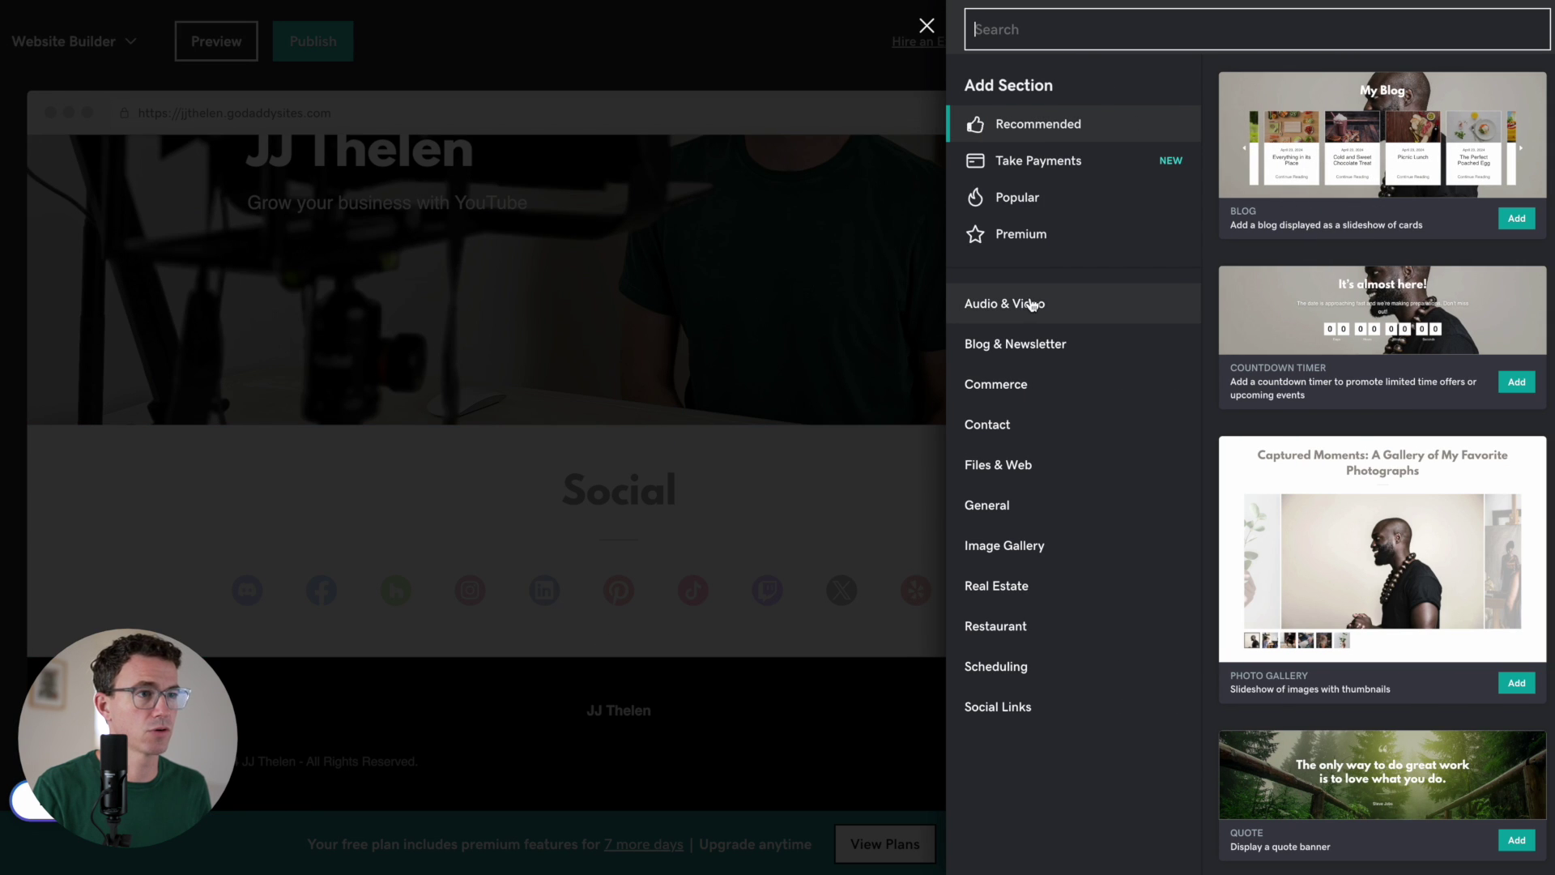
pyautogui.click(1027, 305)
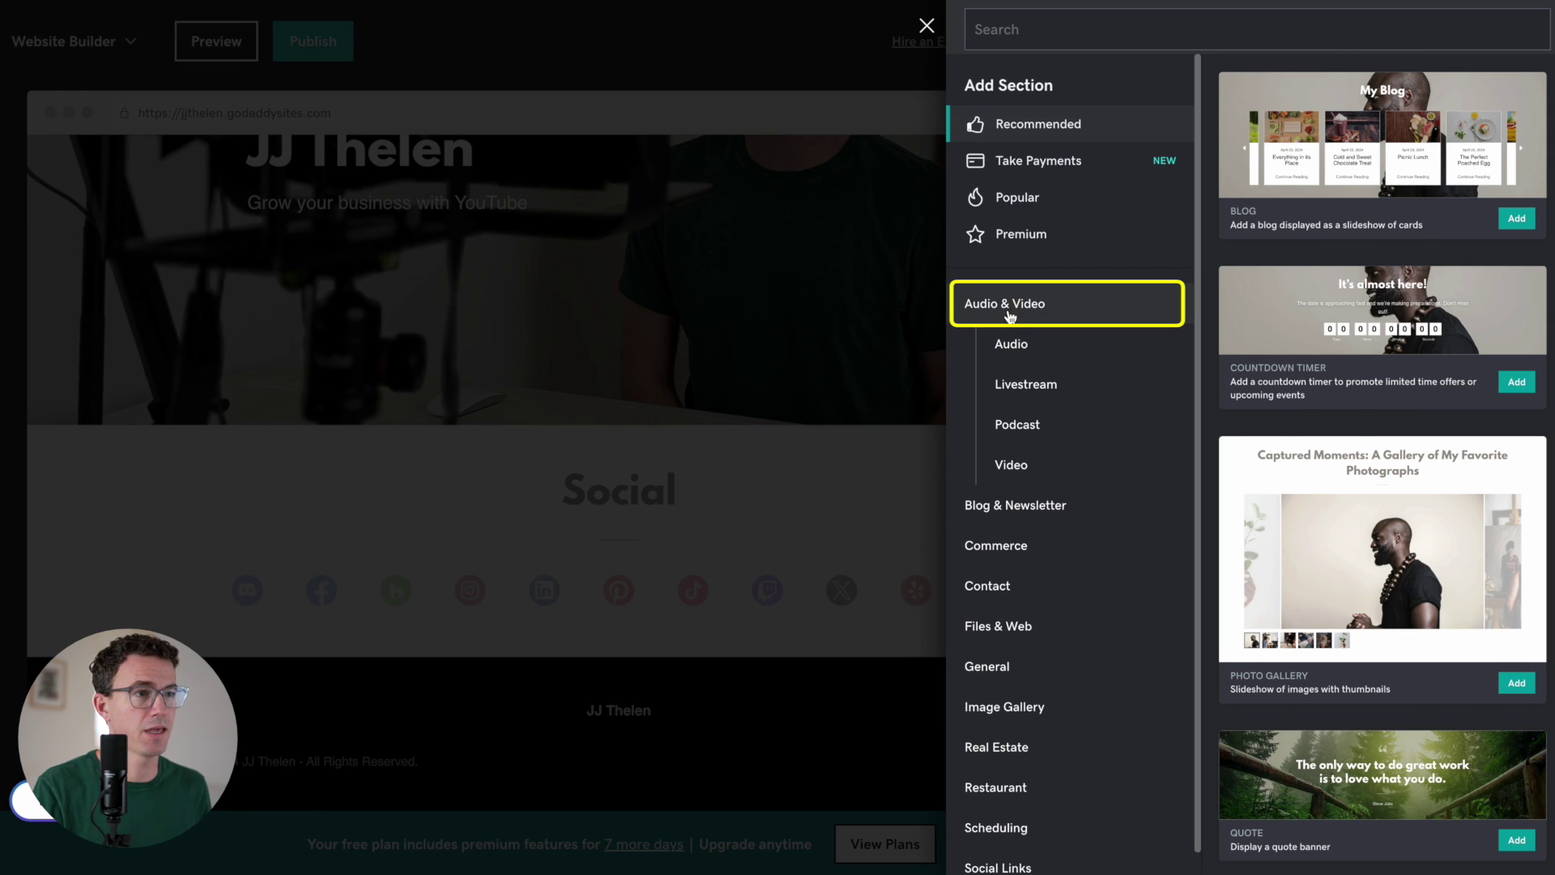
pyautogui.click(1019, 465)
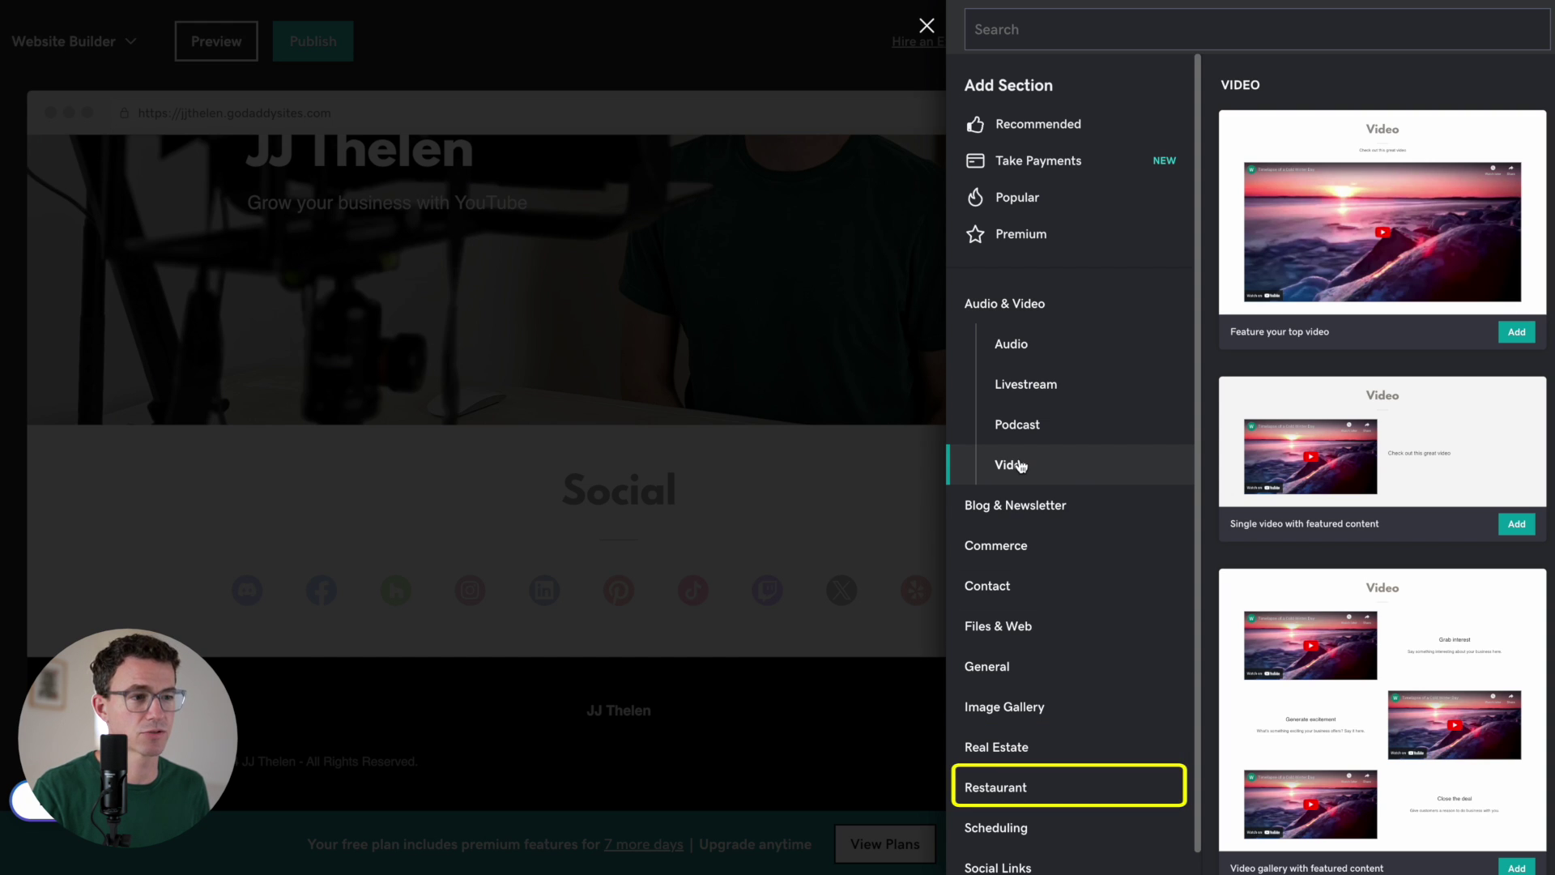
pyautogui.scroll(-1, 1088, 495)
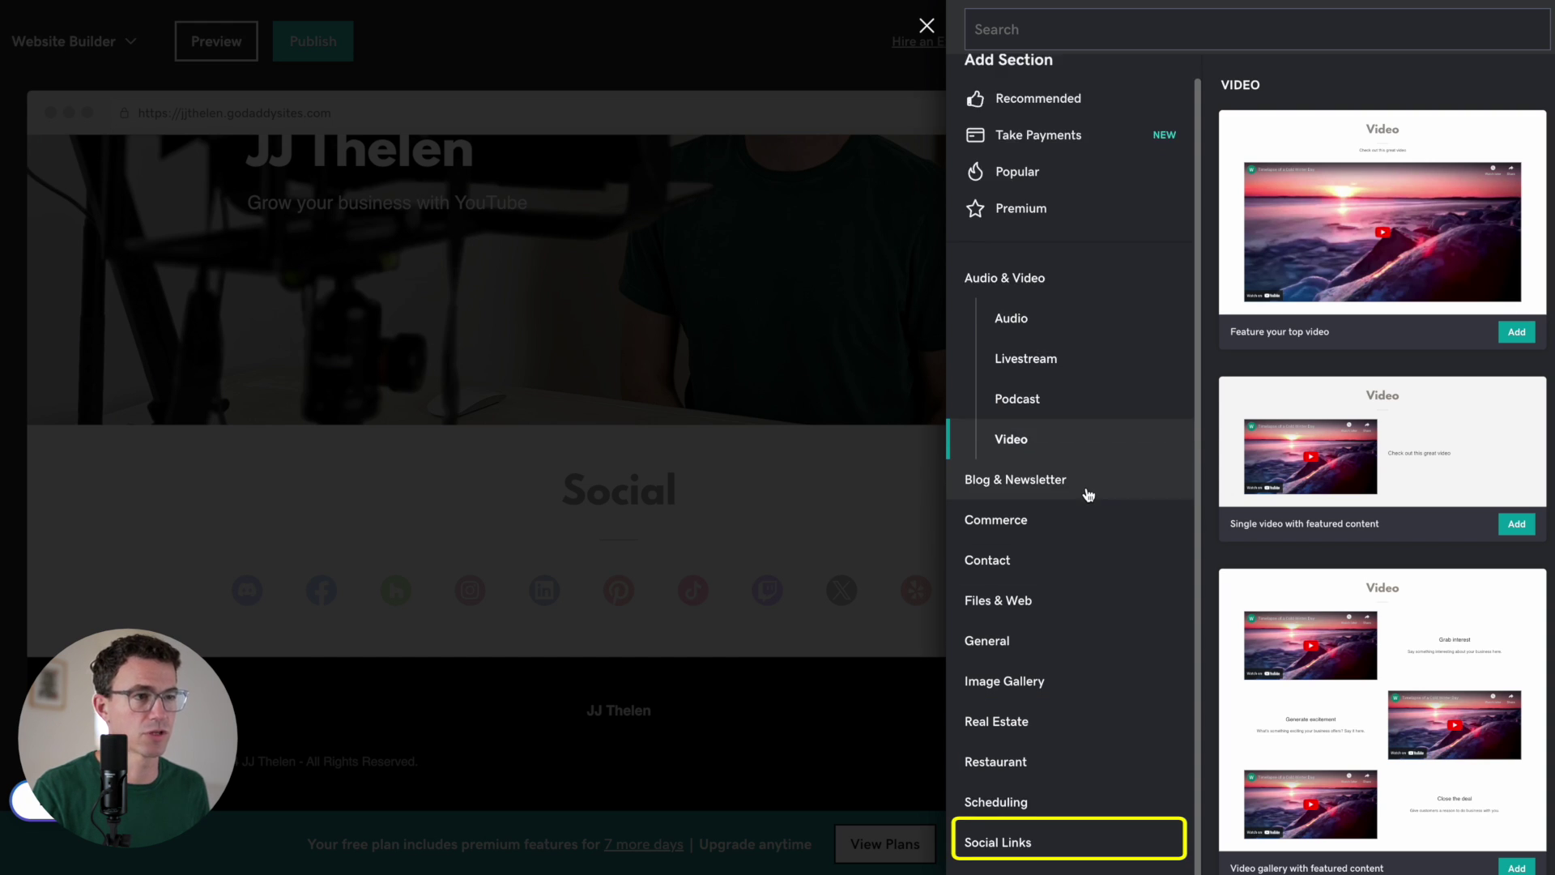
pyautogui.click(1450, 462)
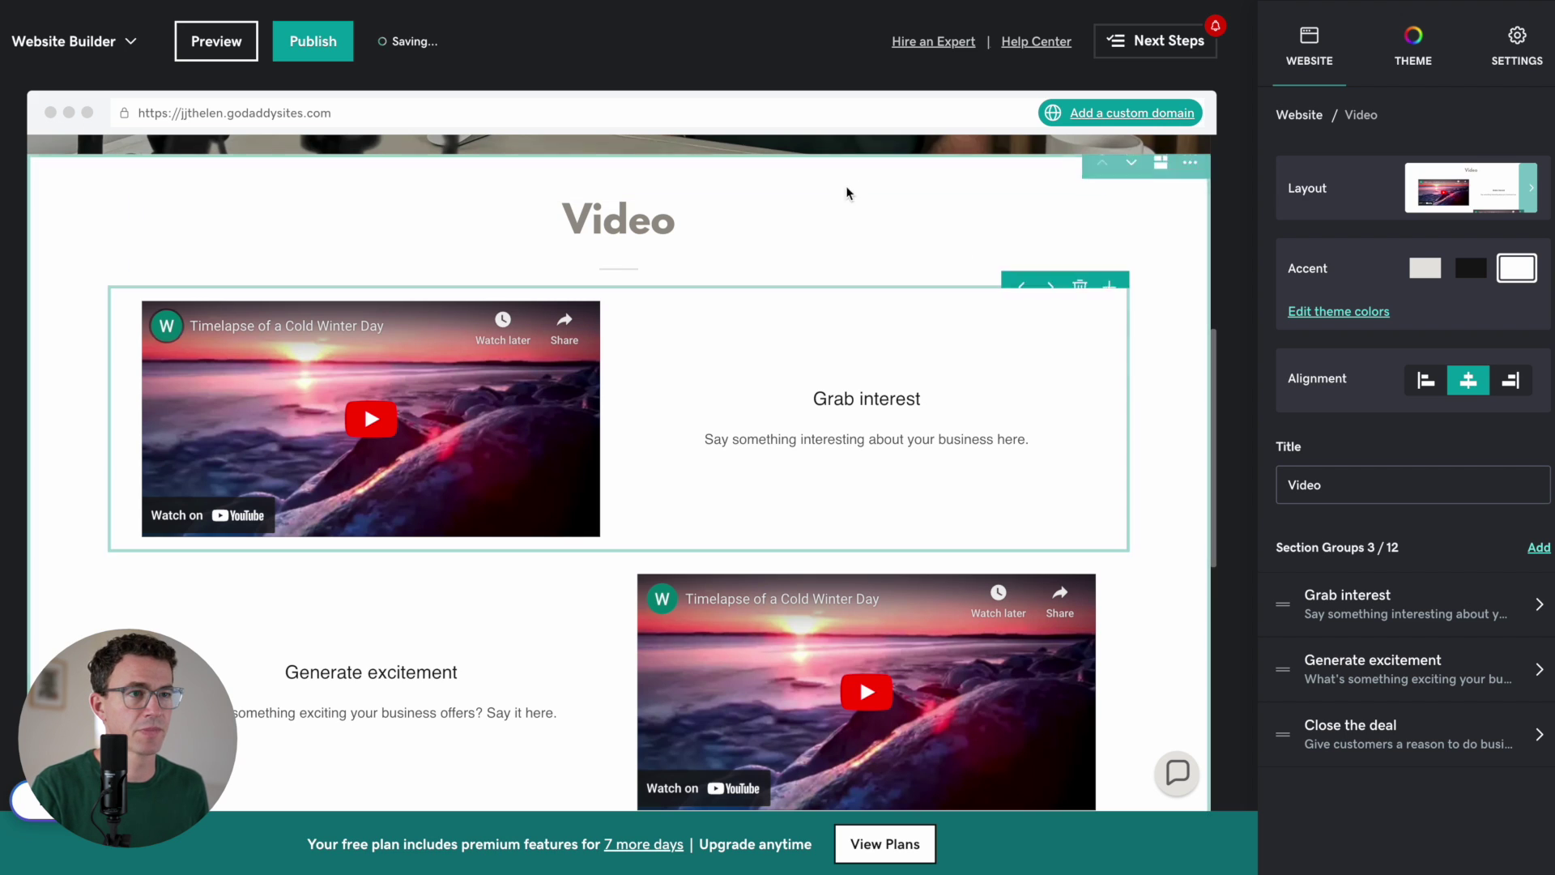
# Retitle the video section 'My YouTube Channels'.
pyautogui.click(669, 229)
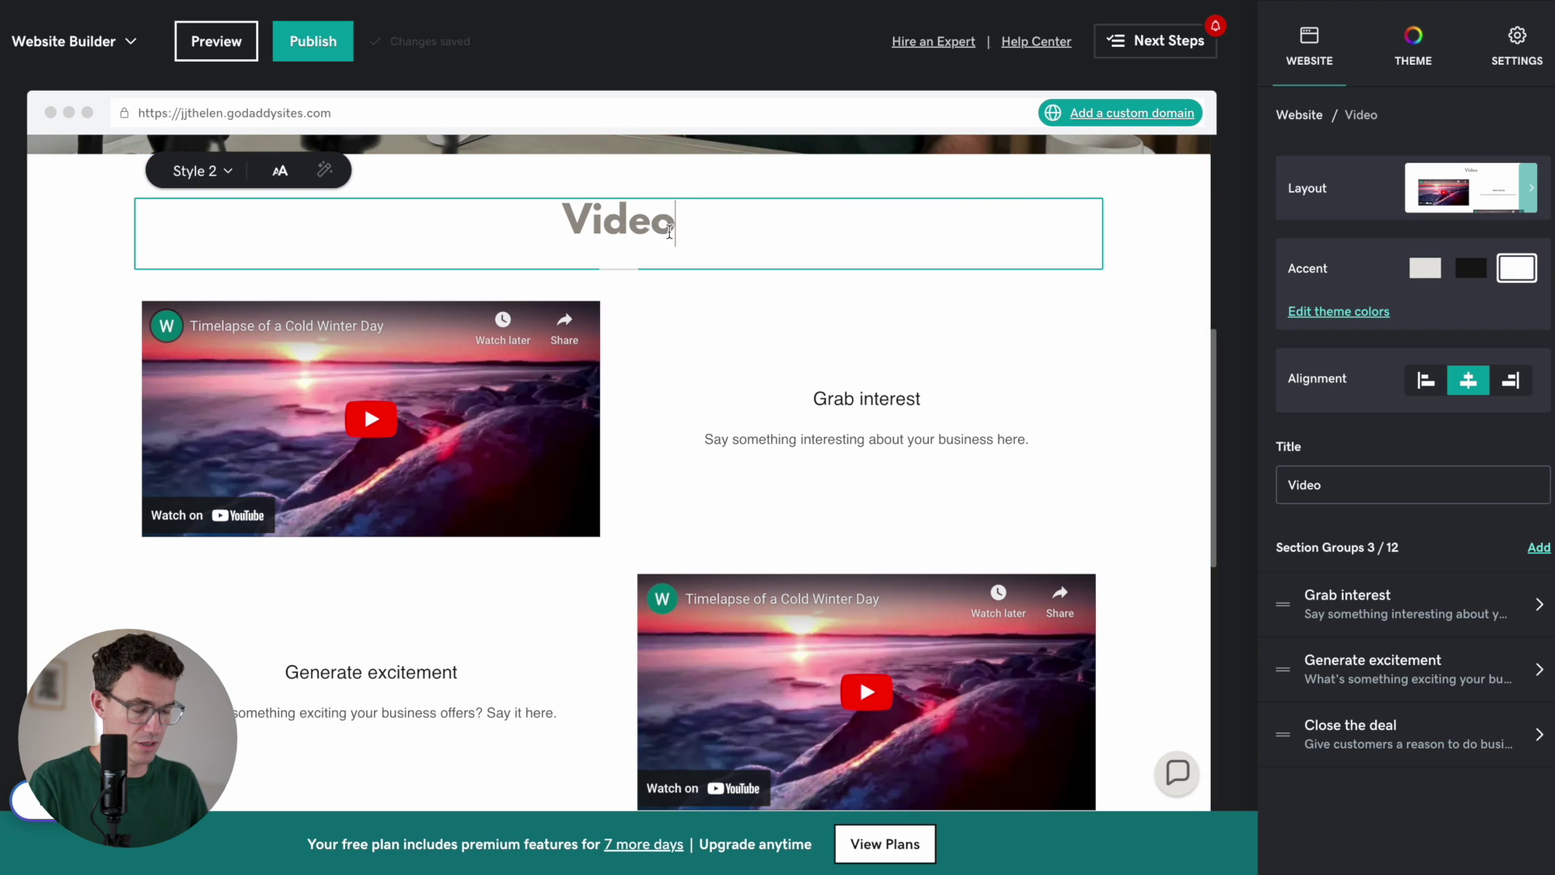
pyautogui.doubleClick(670, 230)
pyautogui.write('My ')
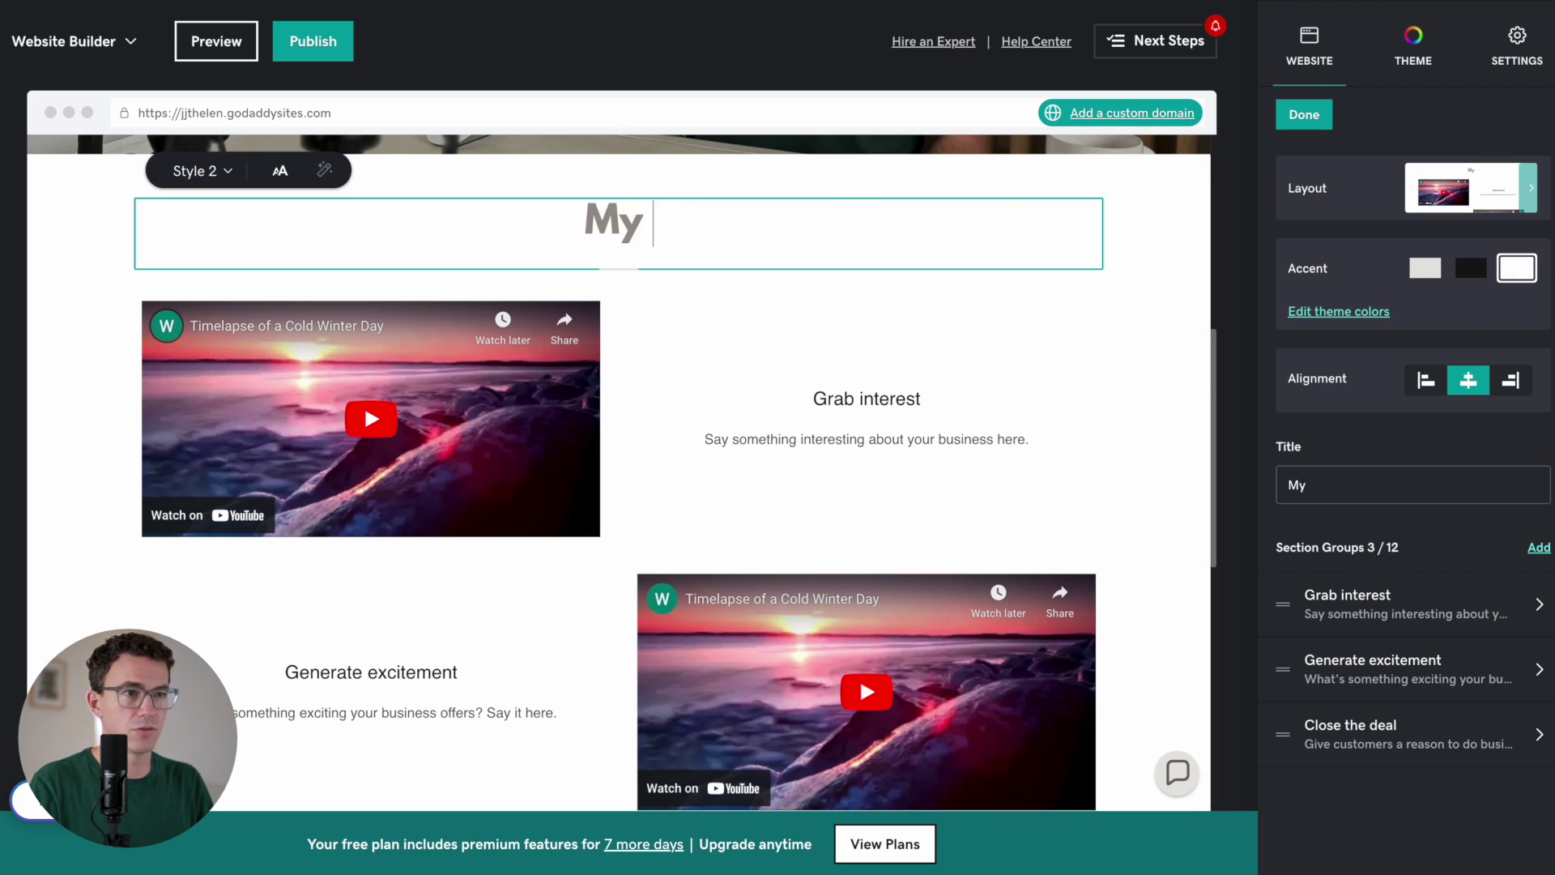
pyautogui.write('YouTube Channels')
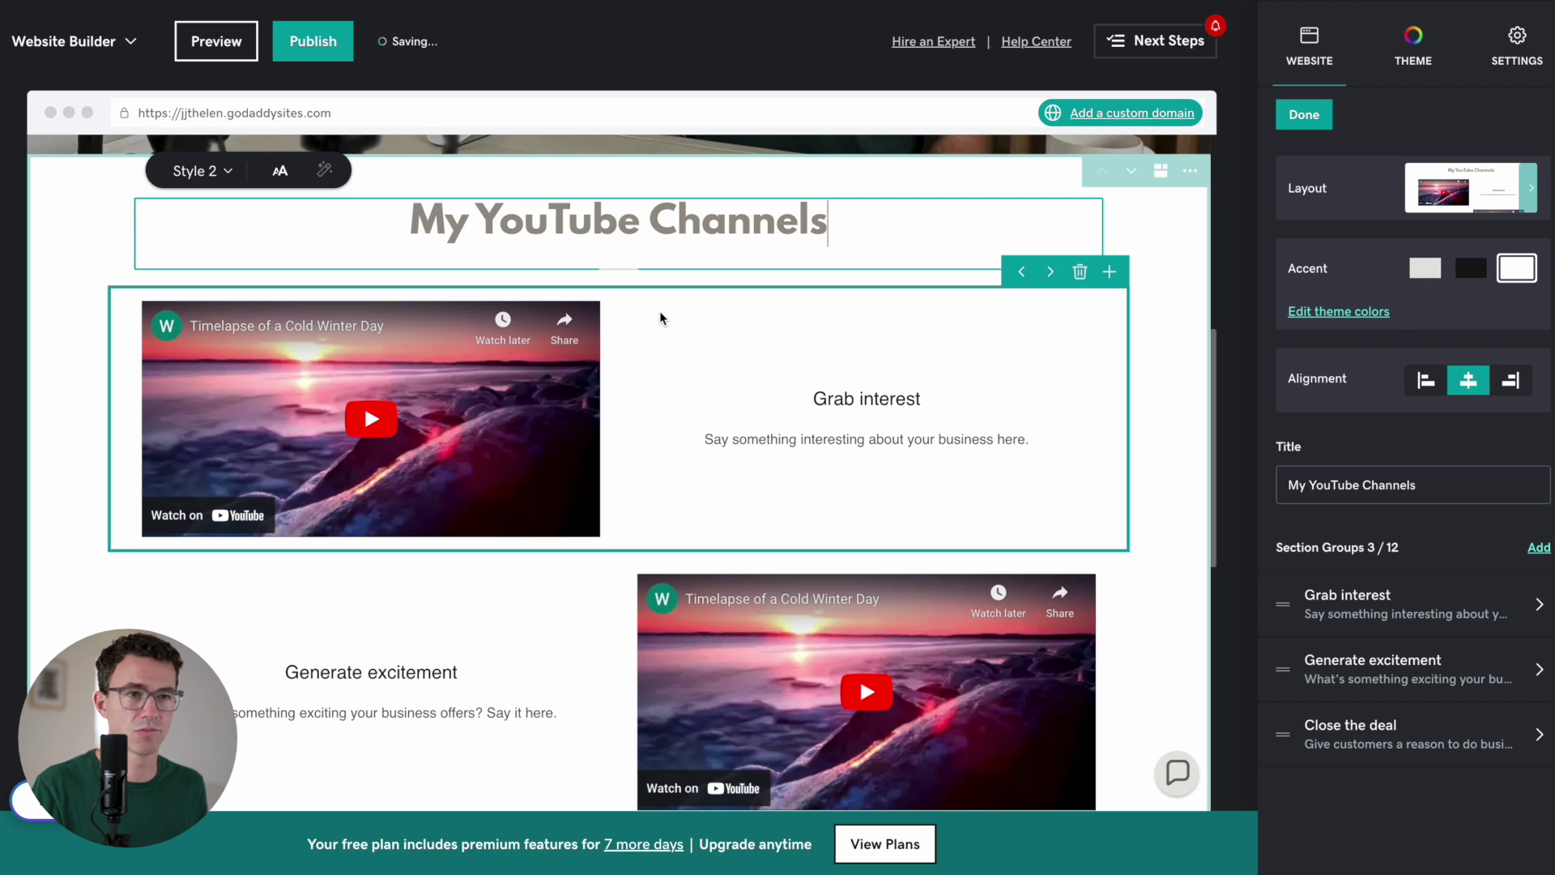
# Paste a new first video URL, headline 'TheFigCo', description 'Grow your business online with TheFigCo'.
pyautogui.click(363, 405)
pyautogui.click(1432, 389)
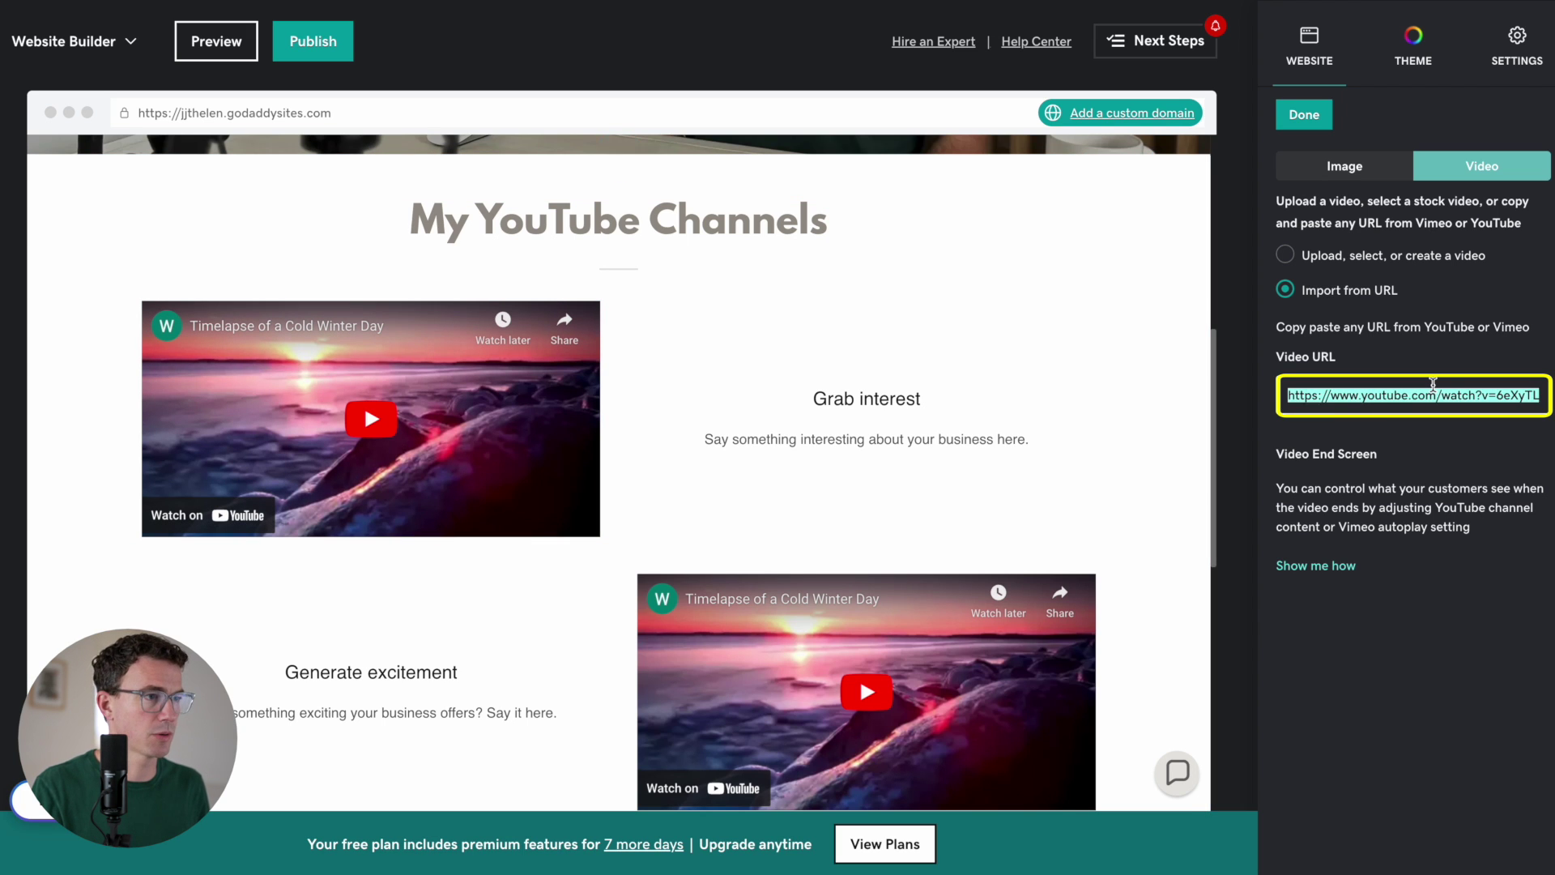
pyautogui.write('https://youtu.be/kqYf3gSi9Bg')
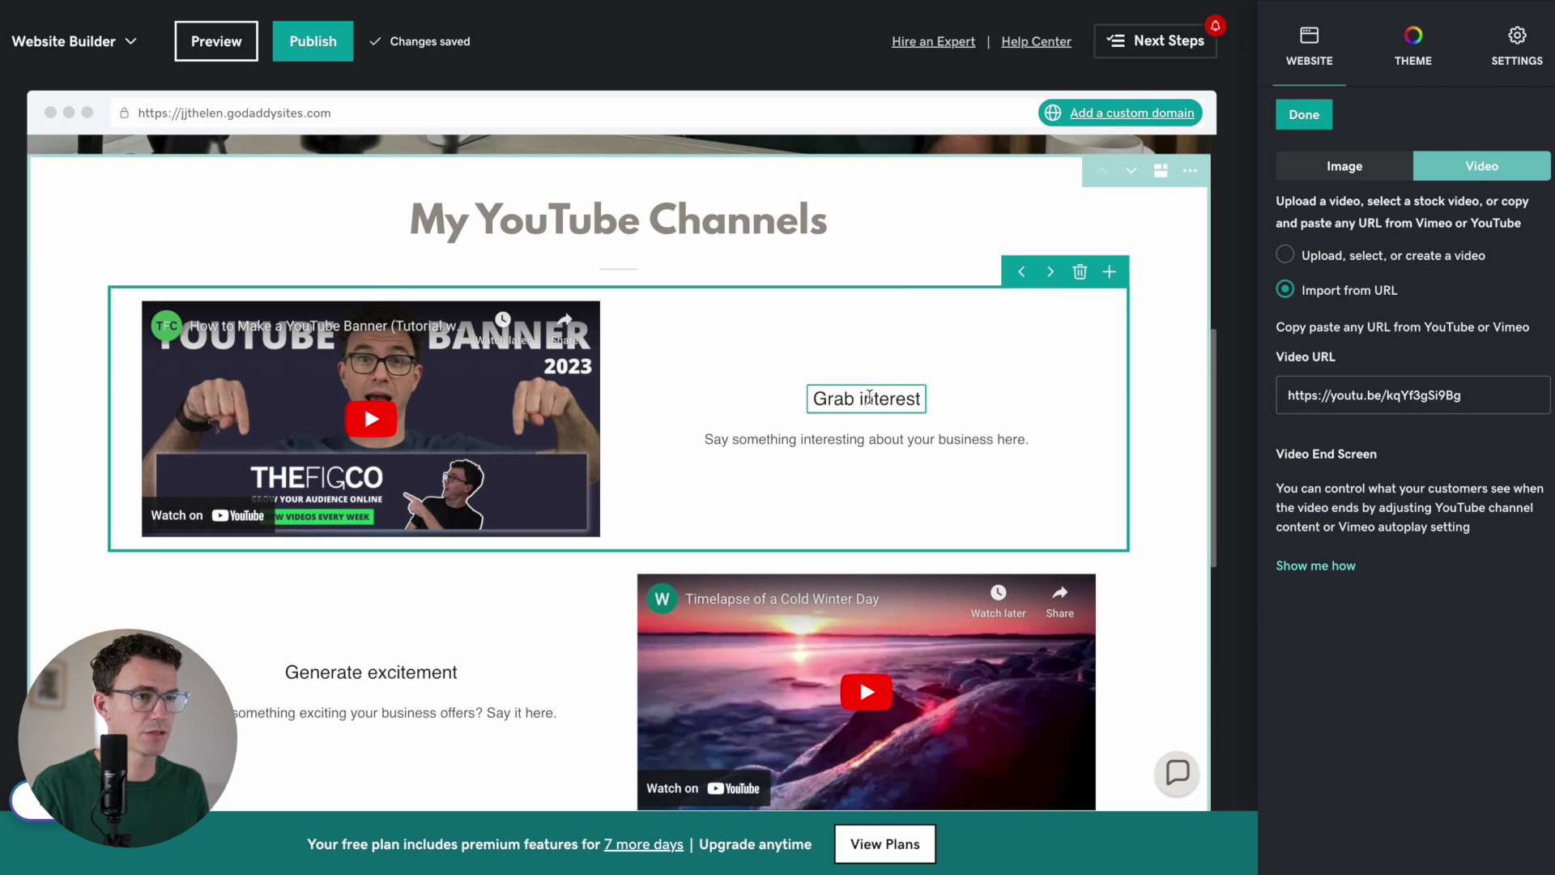
pyautogui.tripleClick(891, 398)
pyautogui.write('TheFigCo')
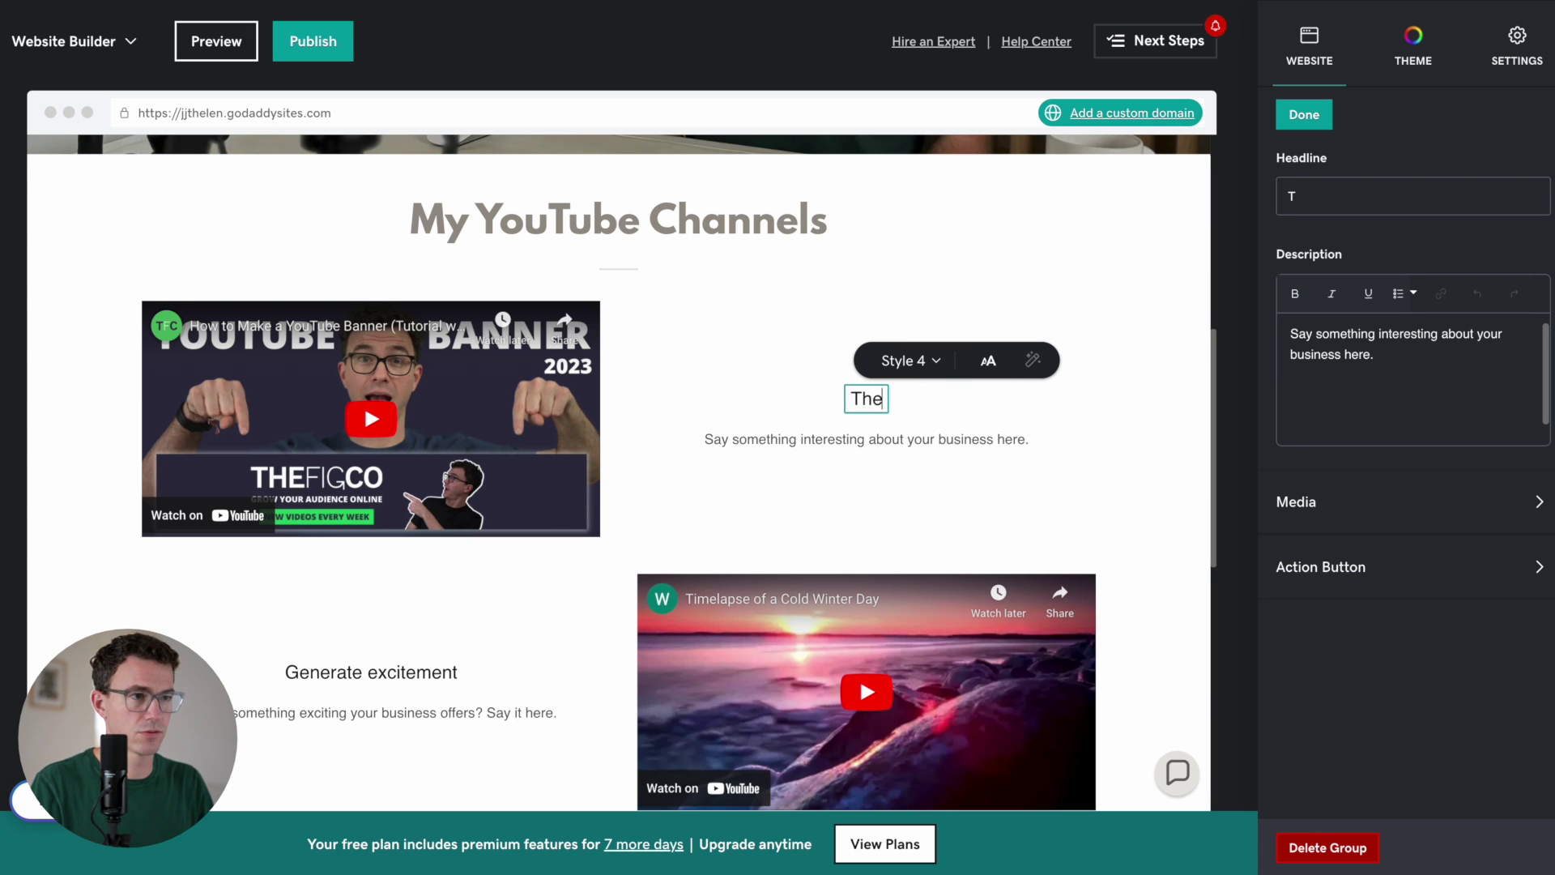
pyautogui.press('Tab')
pyautogui.write('Grow your business online')
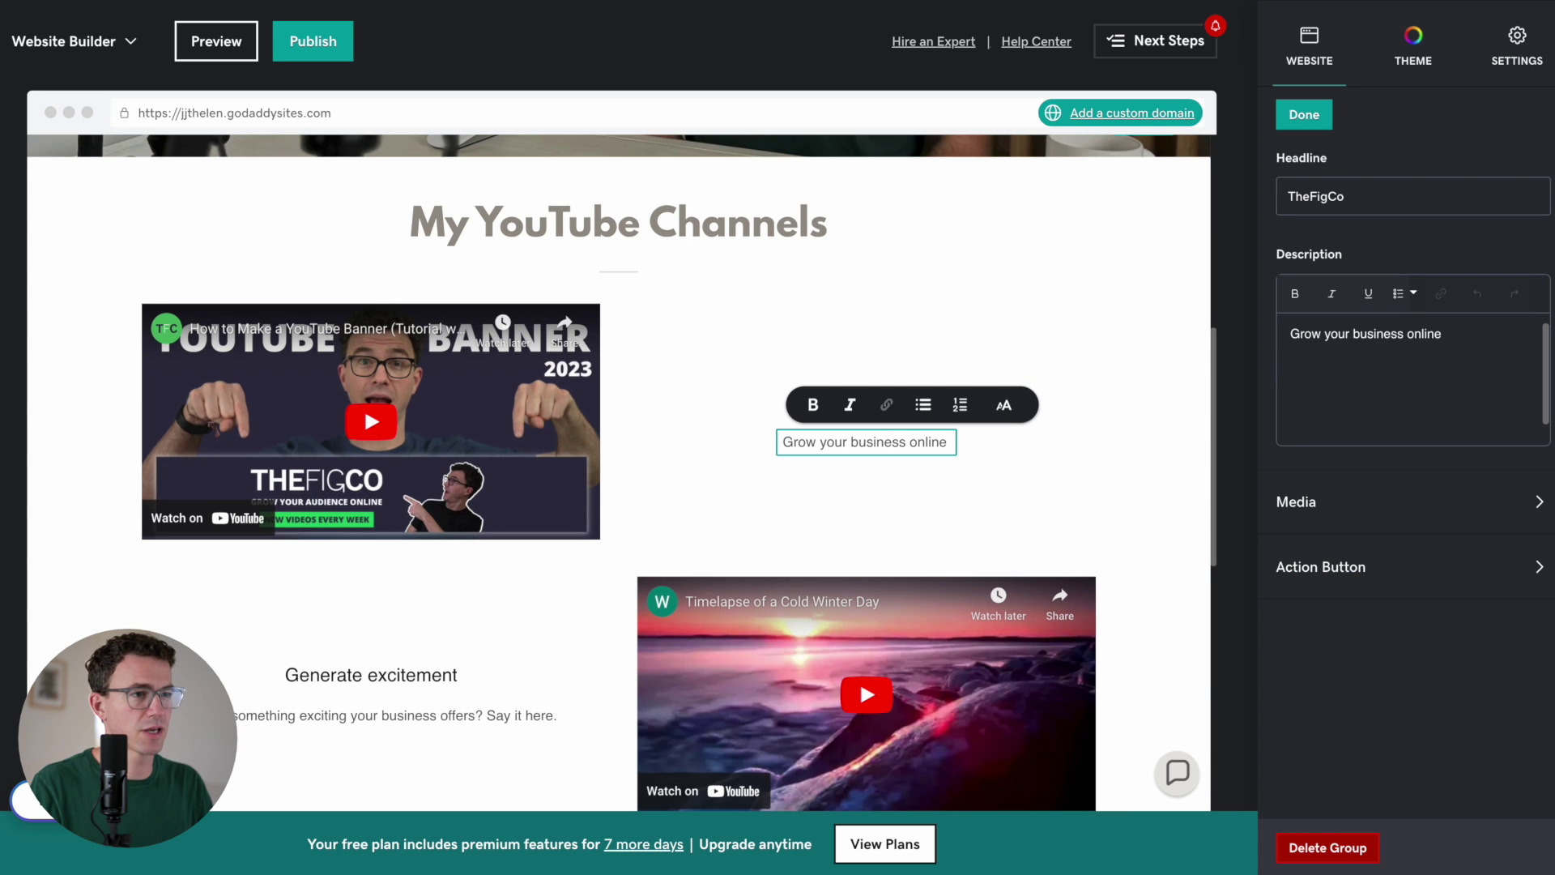
pyautogui.write(' with TheFigCo')
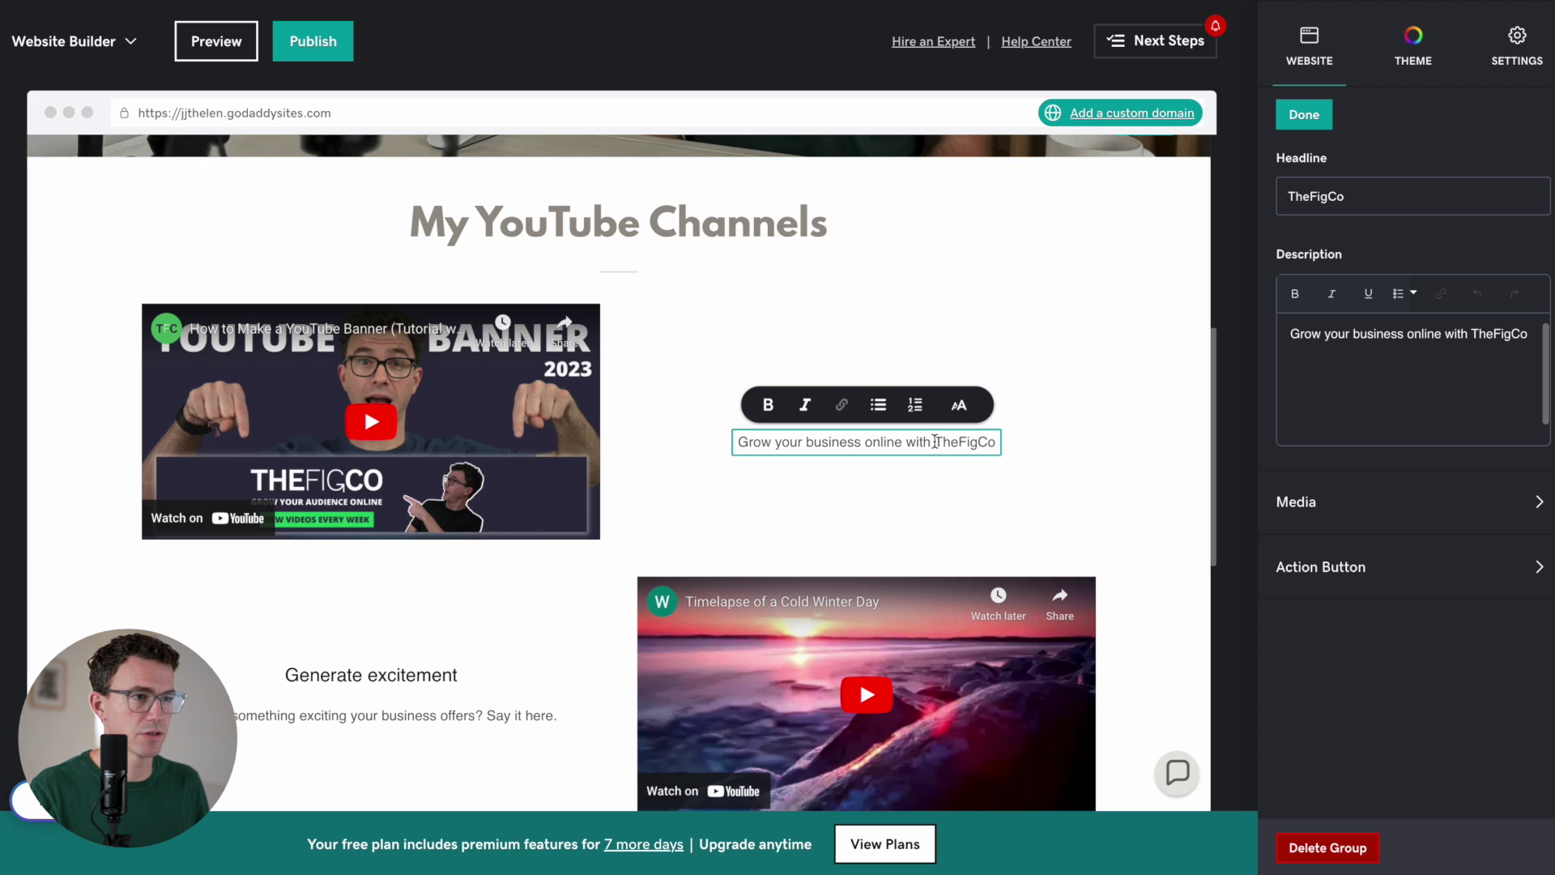
# Link 'TheFigCo' in the description to the youtube.com/thefigco channel.
pyautogui.moveTo(939, 440); pyautogui.dragTo(966, 442)
pyautogui.click(937, 443)
pyautogui.moveTo(937, 442); pyautogui.dragTo(1007, 442)
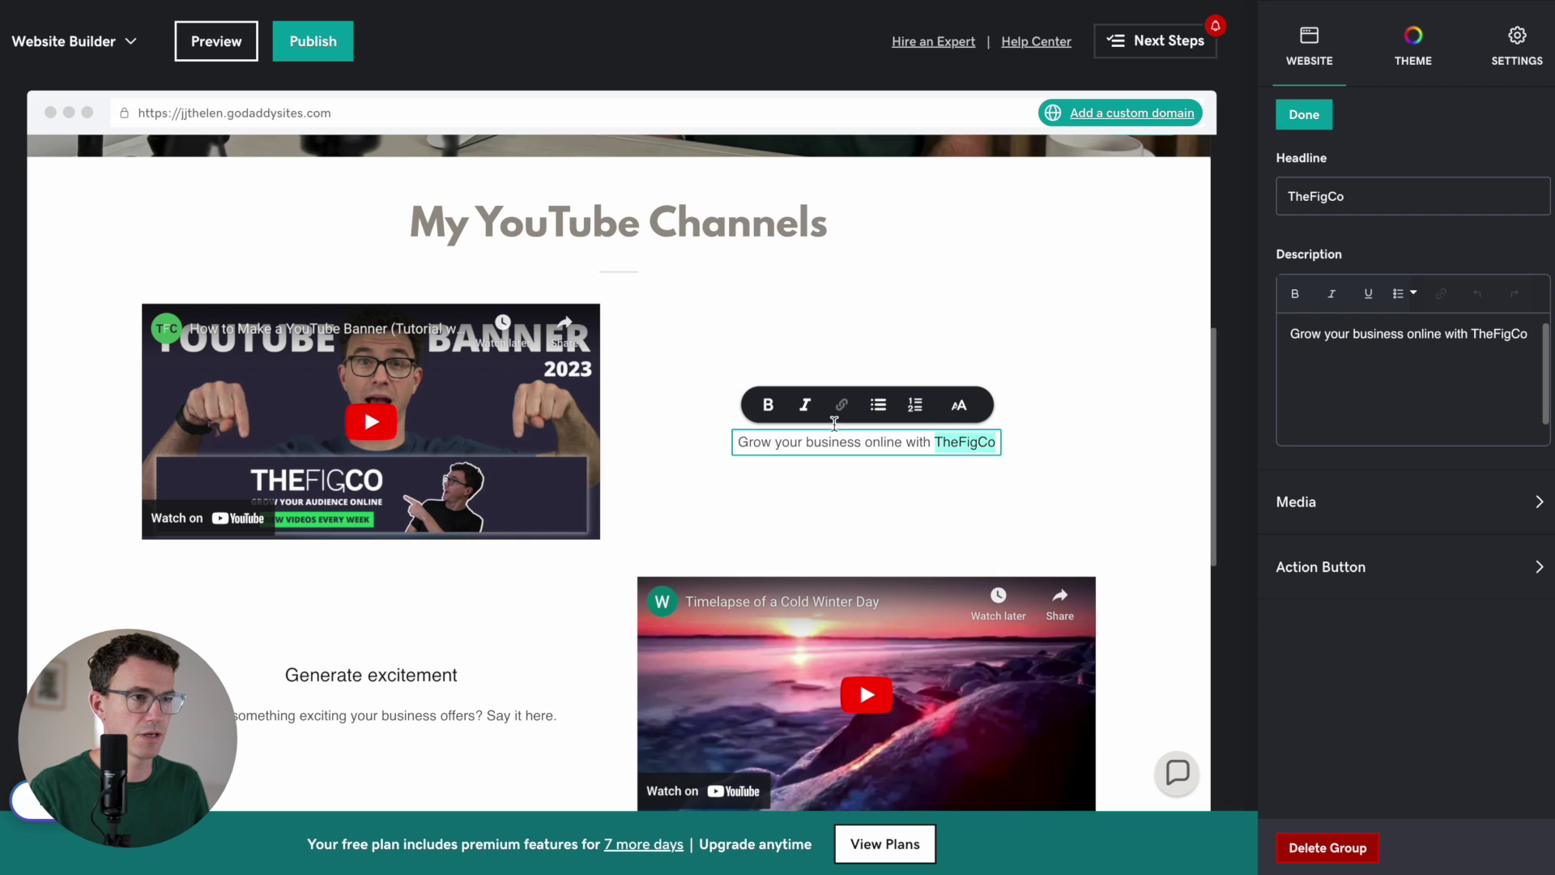
pyautogui.click(843, 407)
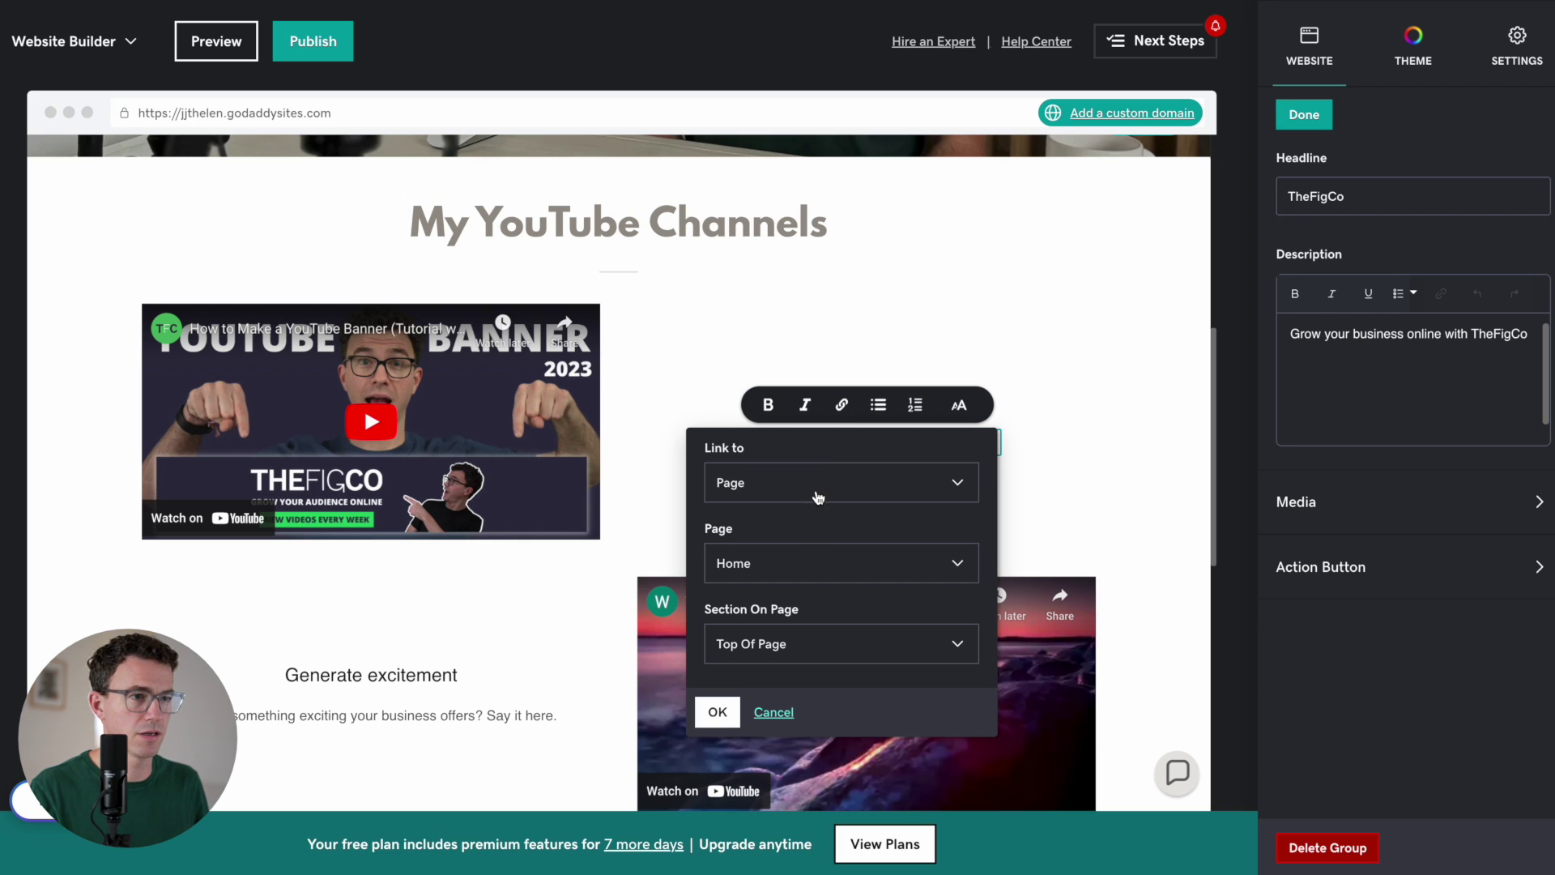
pyautogui.click(818, 498)
pyautogui.click(811, 580)
pyautogui.click(773, 568)
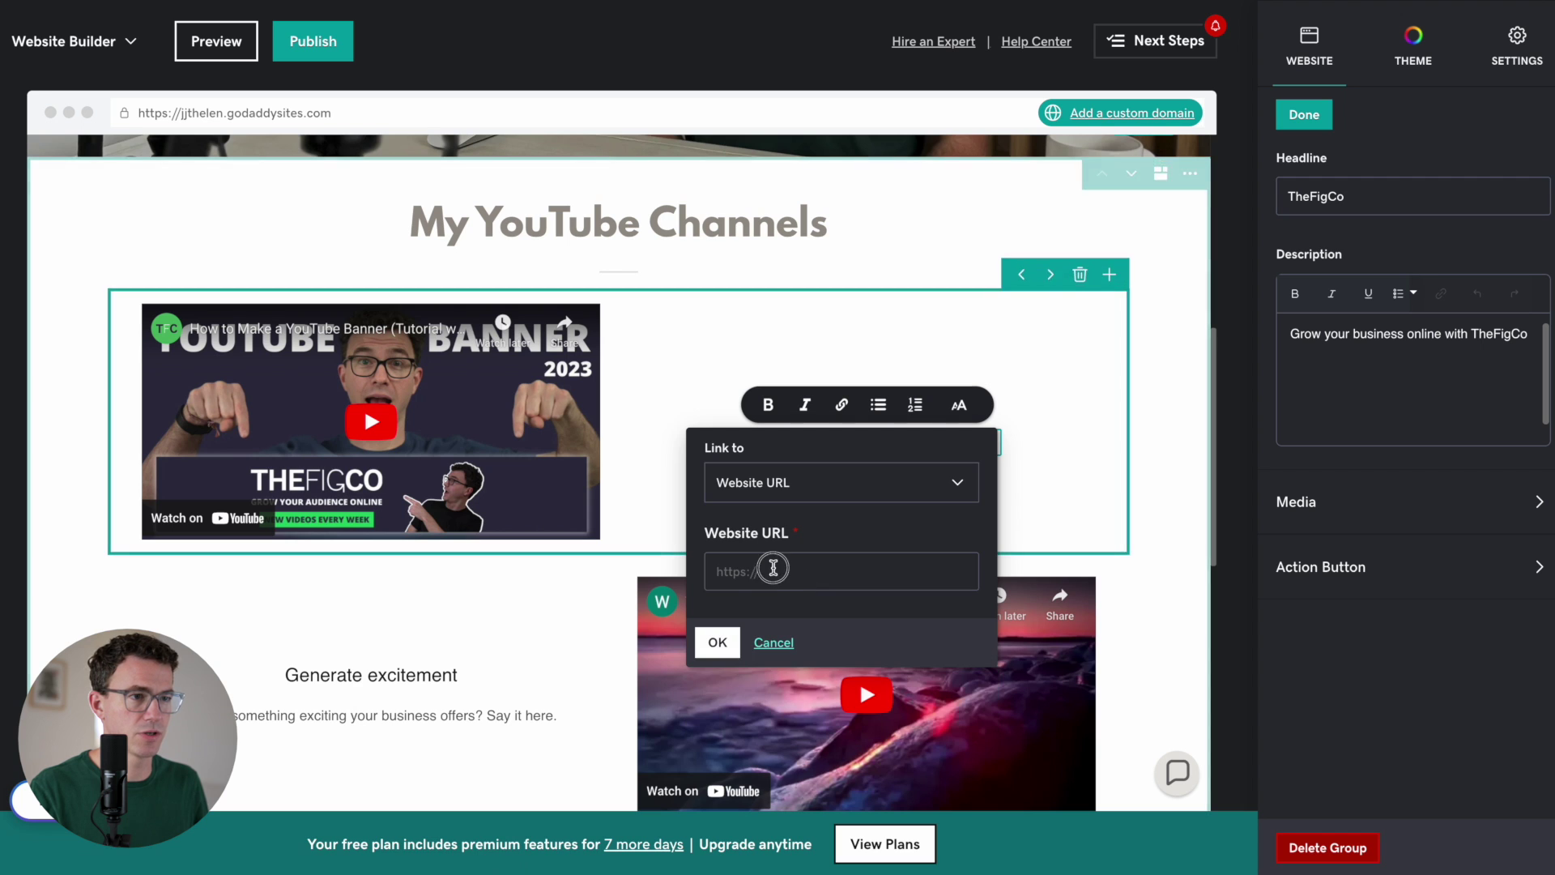
pyautogui.write('https://www.youtube.com/thefigco')
pyautogui.click(720, 644)
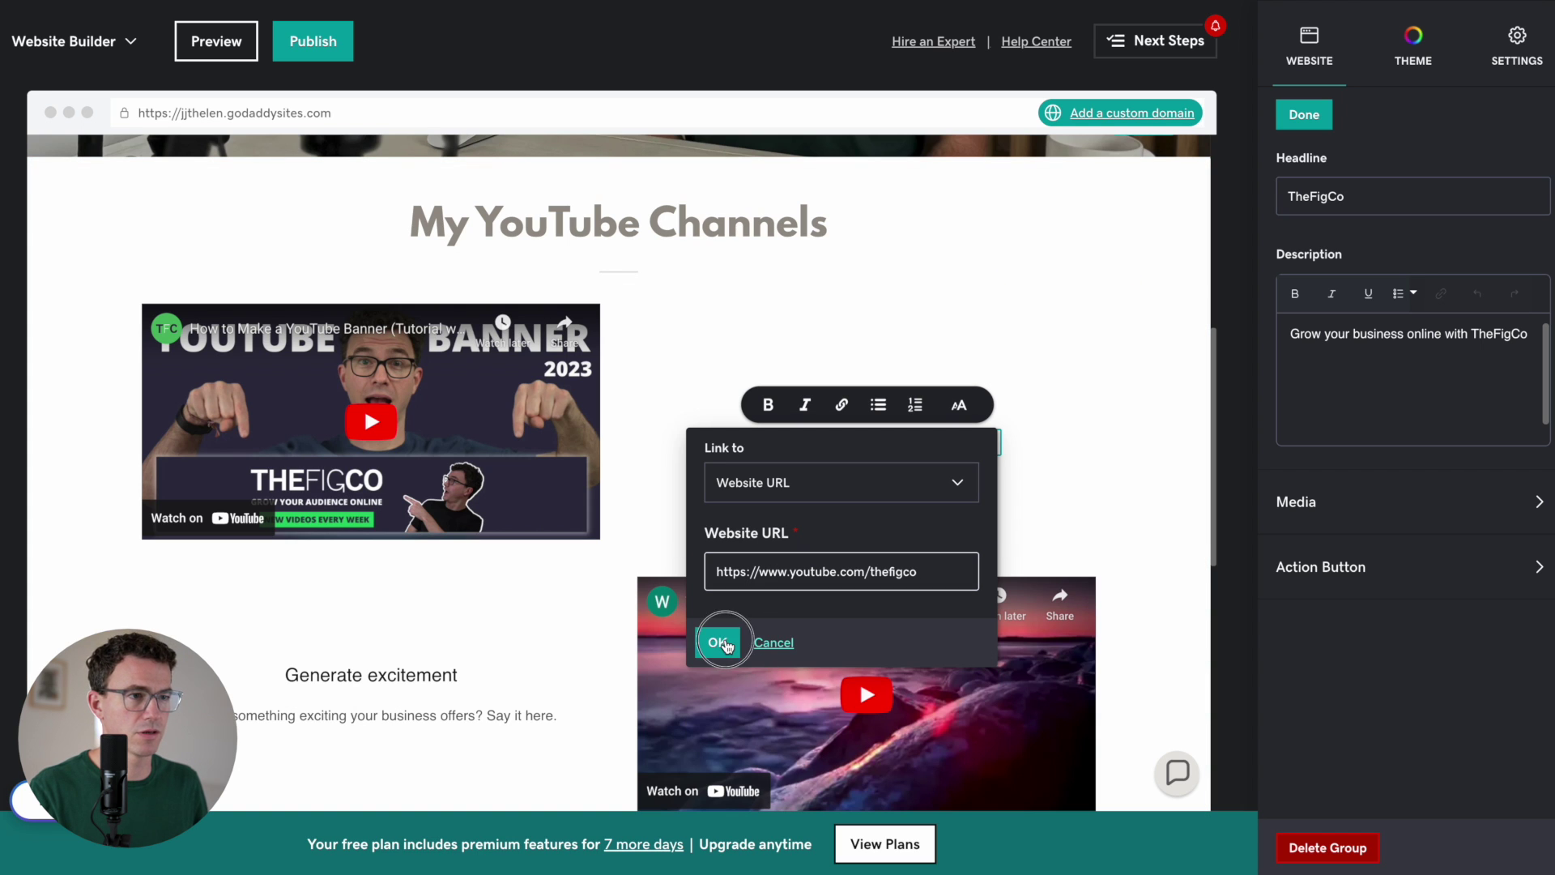
pyautogui.click(757, 478)
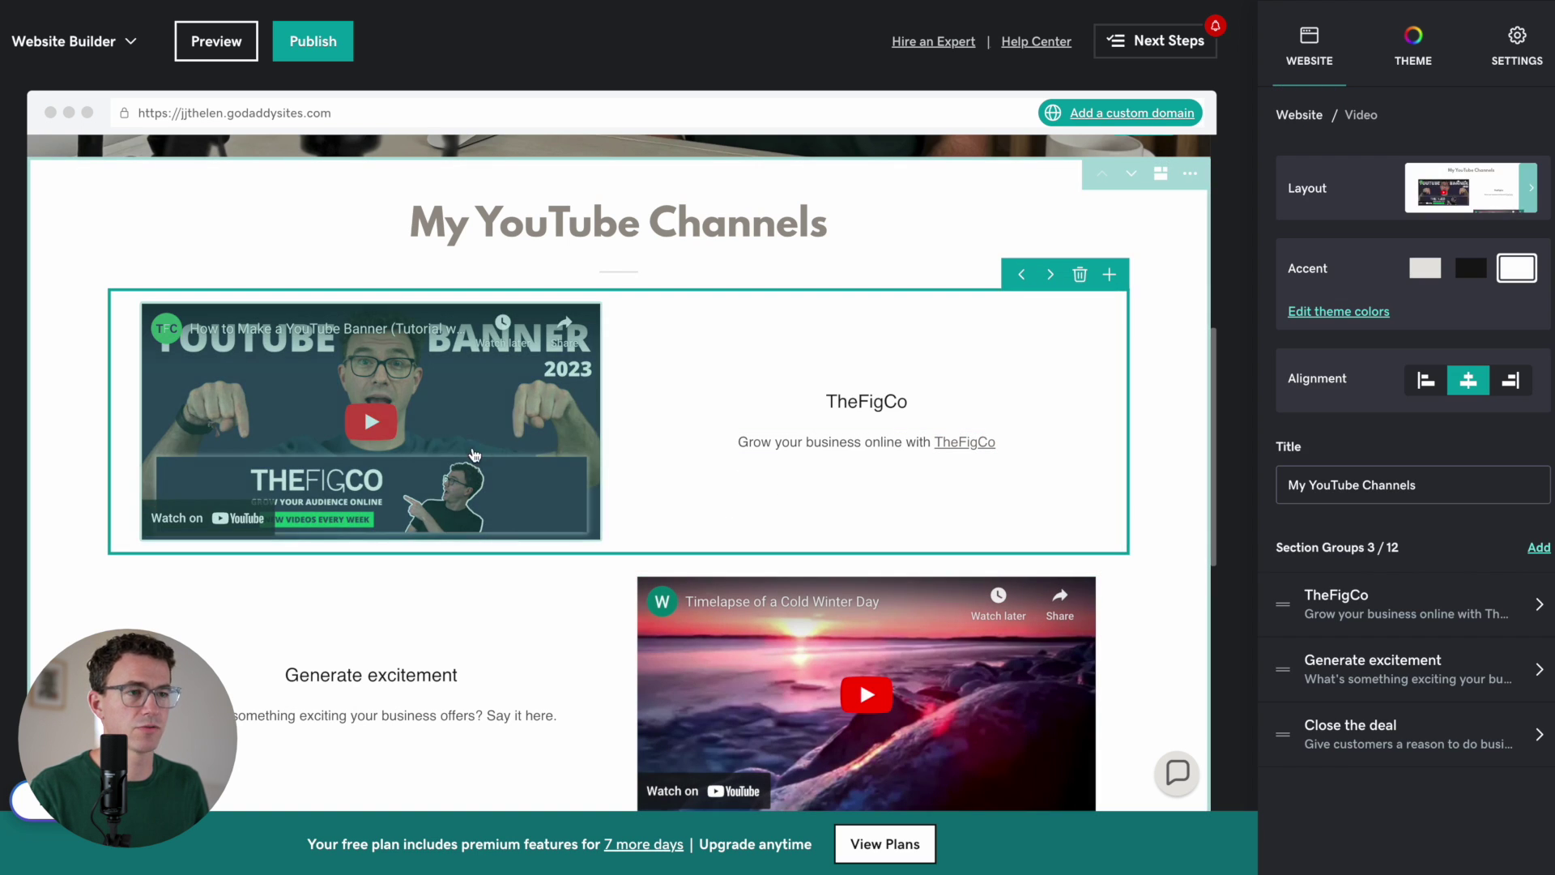
# Replace the second video's URL with the new pasted YouTube link.
pyautogui.scroll(-3, 783, 564)
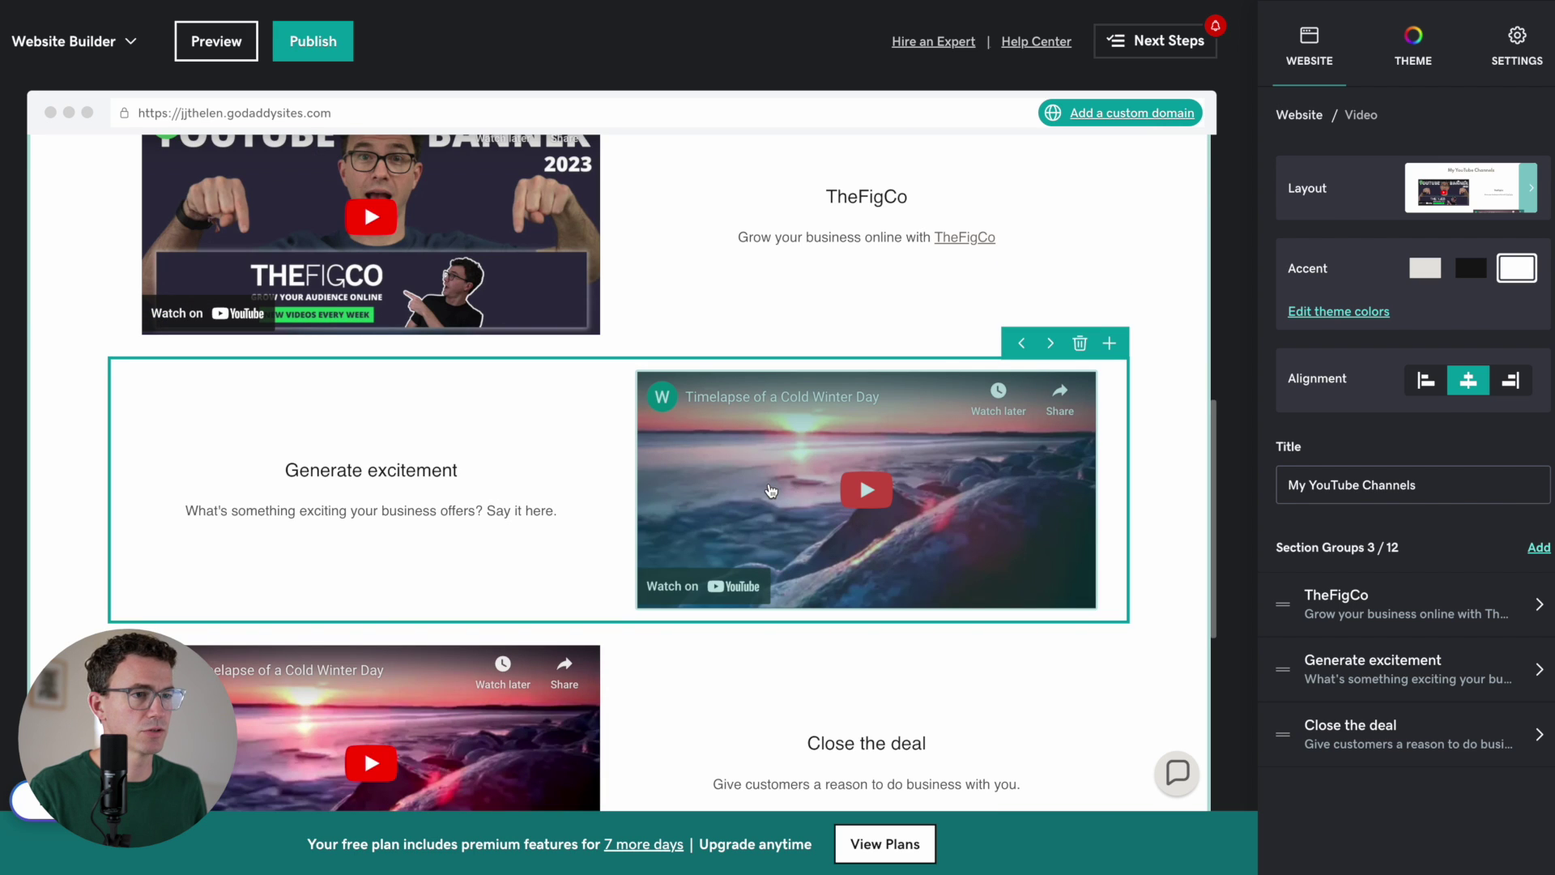
pyautogui.click(771, 490)
pyautogui.click(1360, 384)
pyautogui.hotkey('ctrl', 'a')
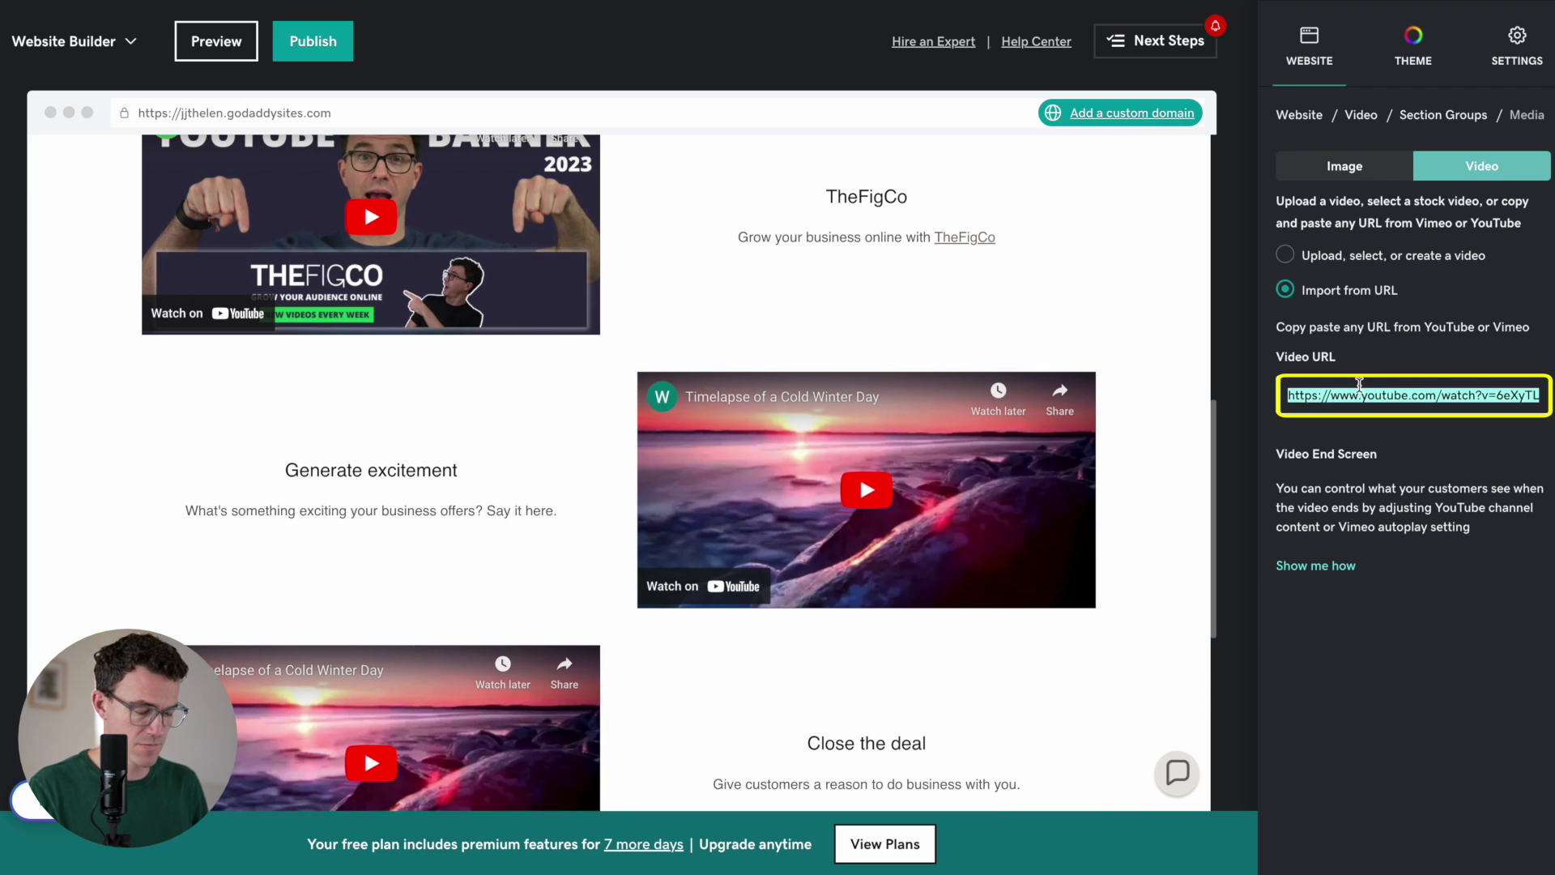
pyautogui.hotkey('ctrl', 'v')
# Change the second headline to '> enough' and paste in a new description.
pyautogui.click(419, 467)
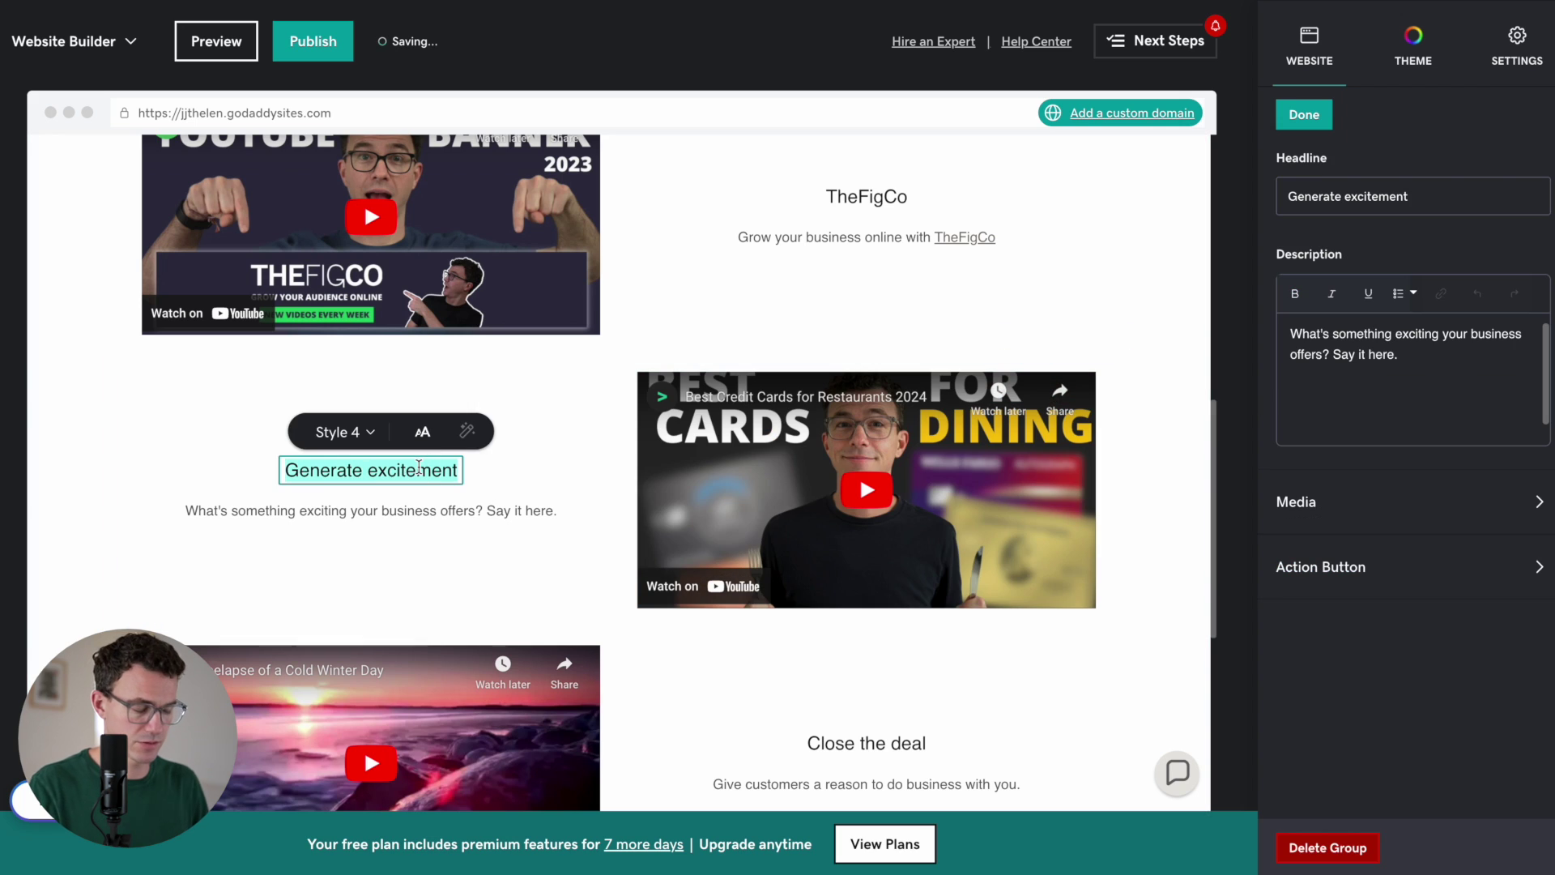
pyautogui.write('>')
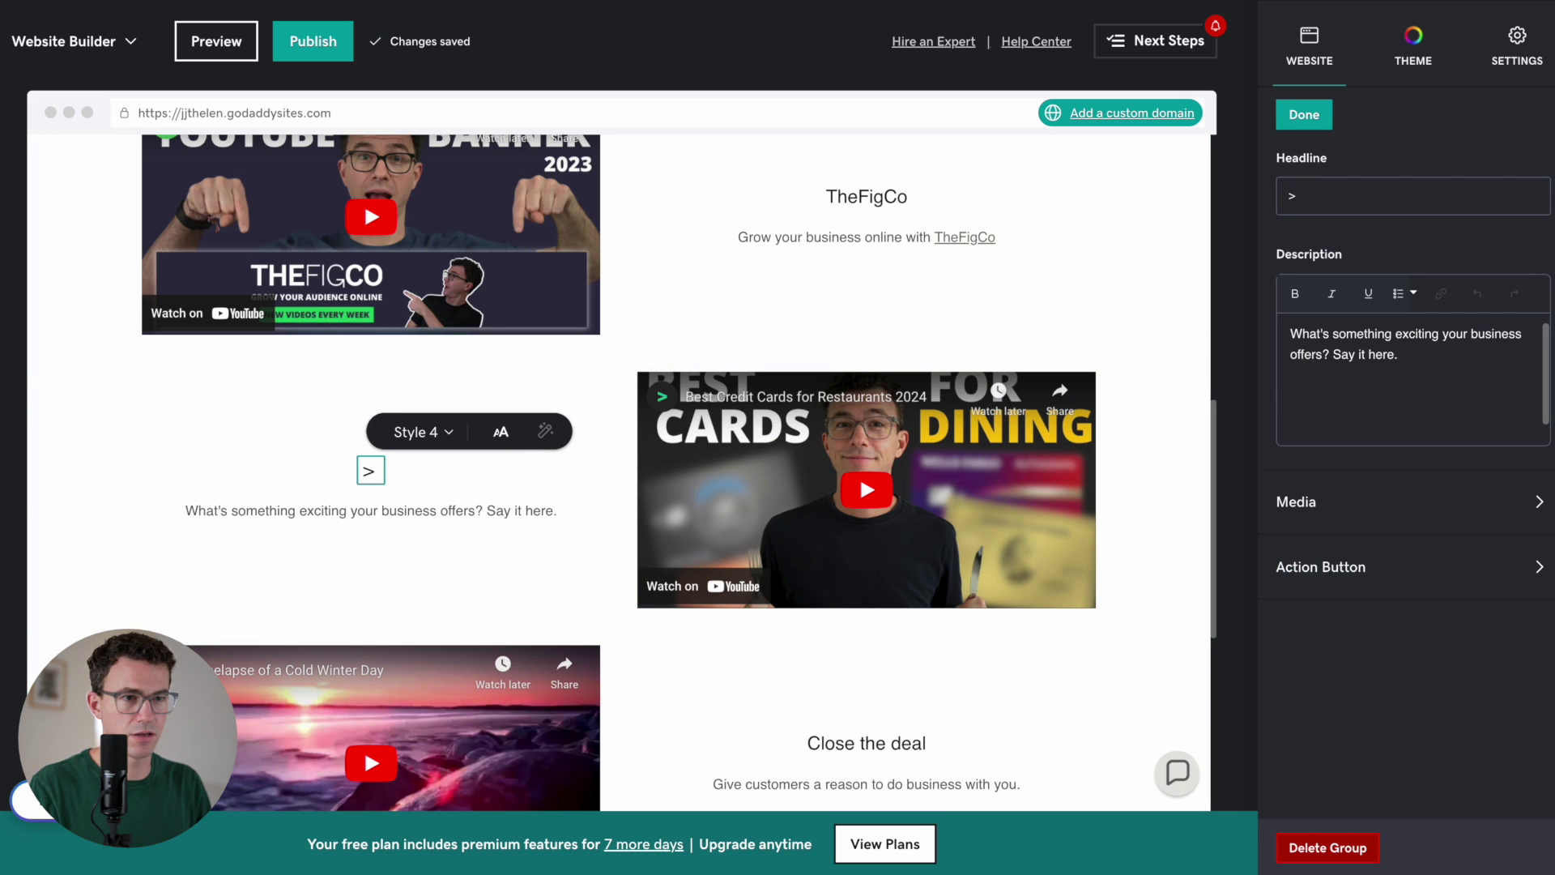
pyautogui.write(' enough')
pyautogui.click(369, 510)
pyautogui.write('Grow your income, spend wisely and invest for the future with > enough')
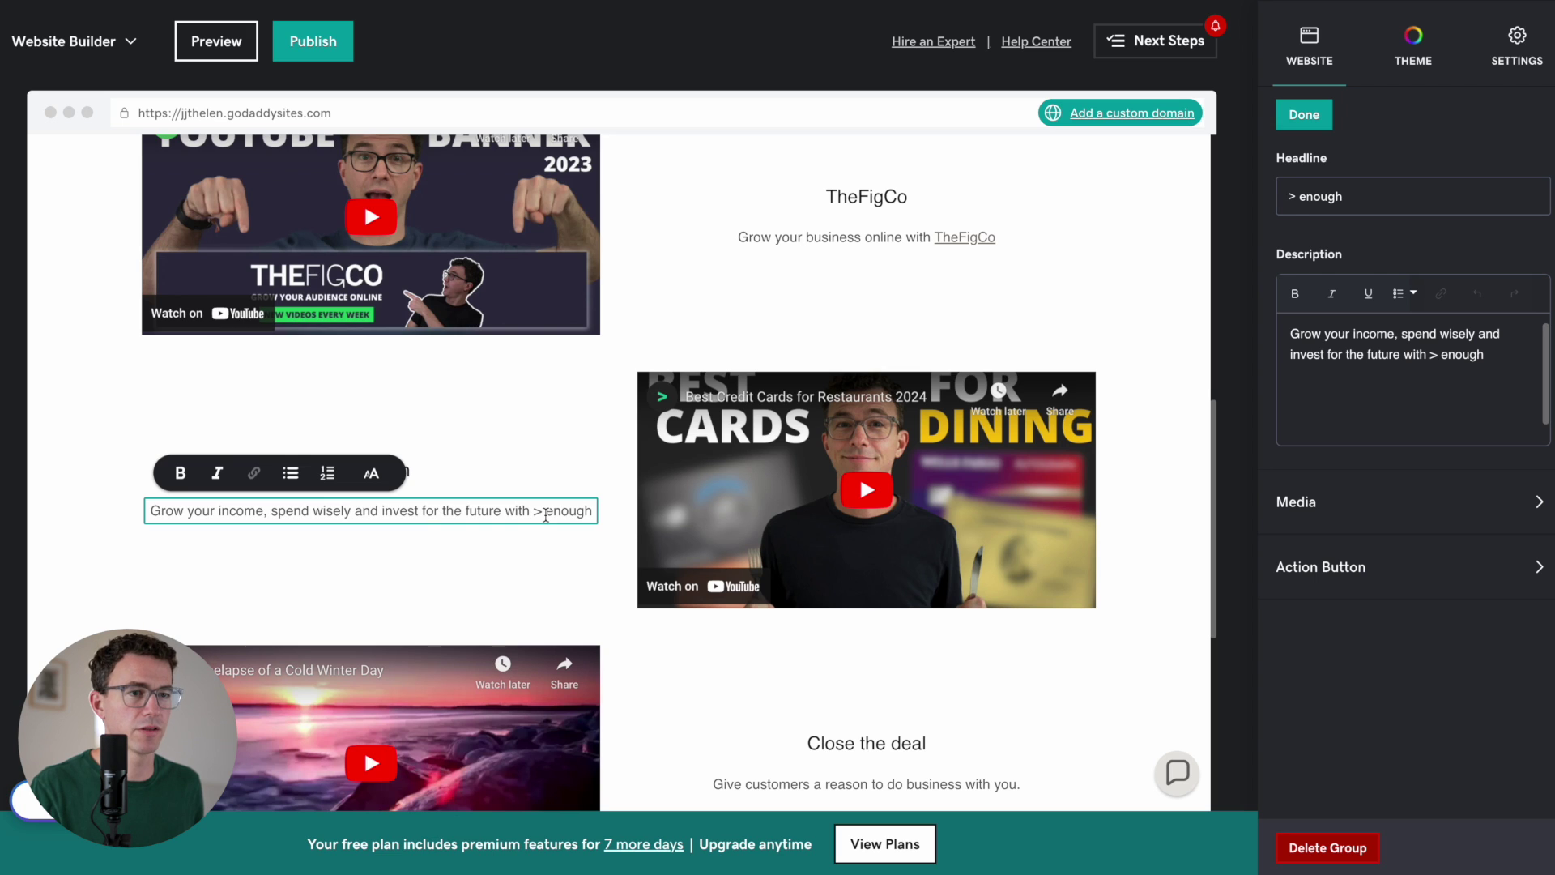
# Link '> enough' in the description to its YouTube channel URL.
pyautogui.moveTo(534, 510); pyautogui.dragTo(592, 511)
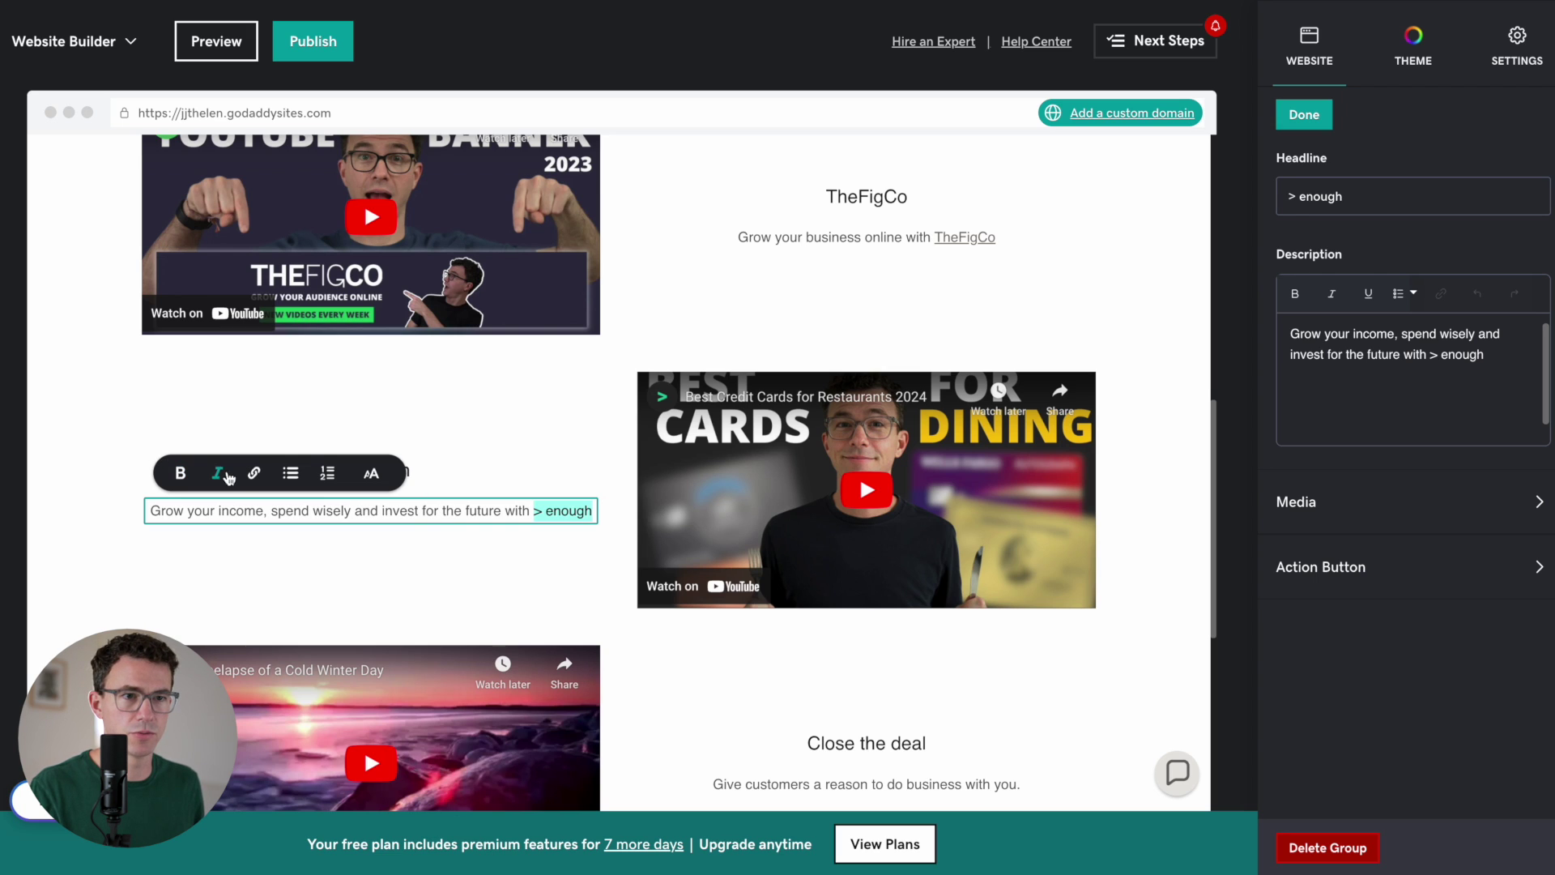
pyautogui.click(253, 473)
pyautogui.click(213, 639)
pyautogui.write('https://www.youtube.com/greaterthanenough')
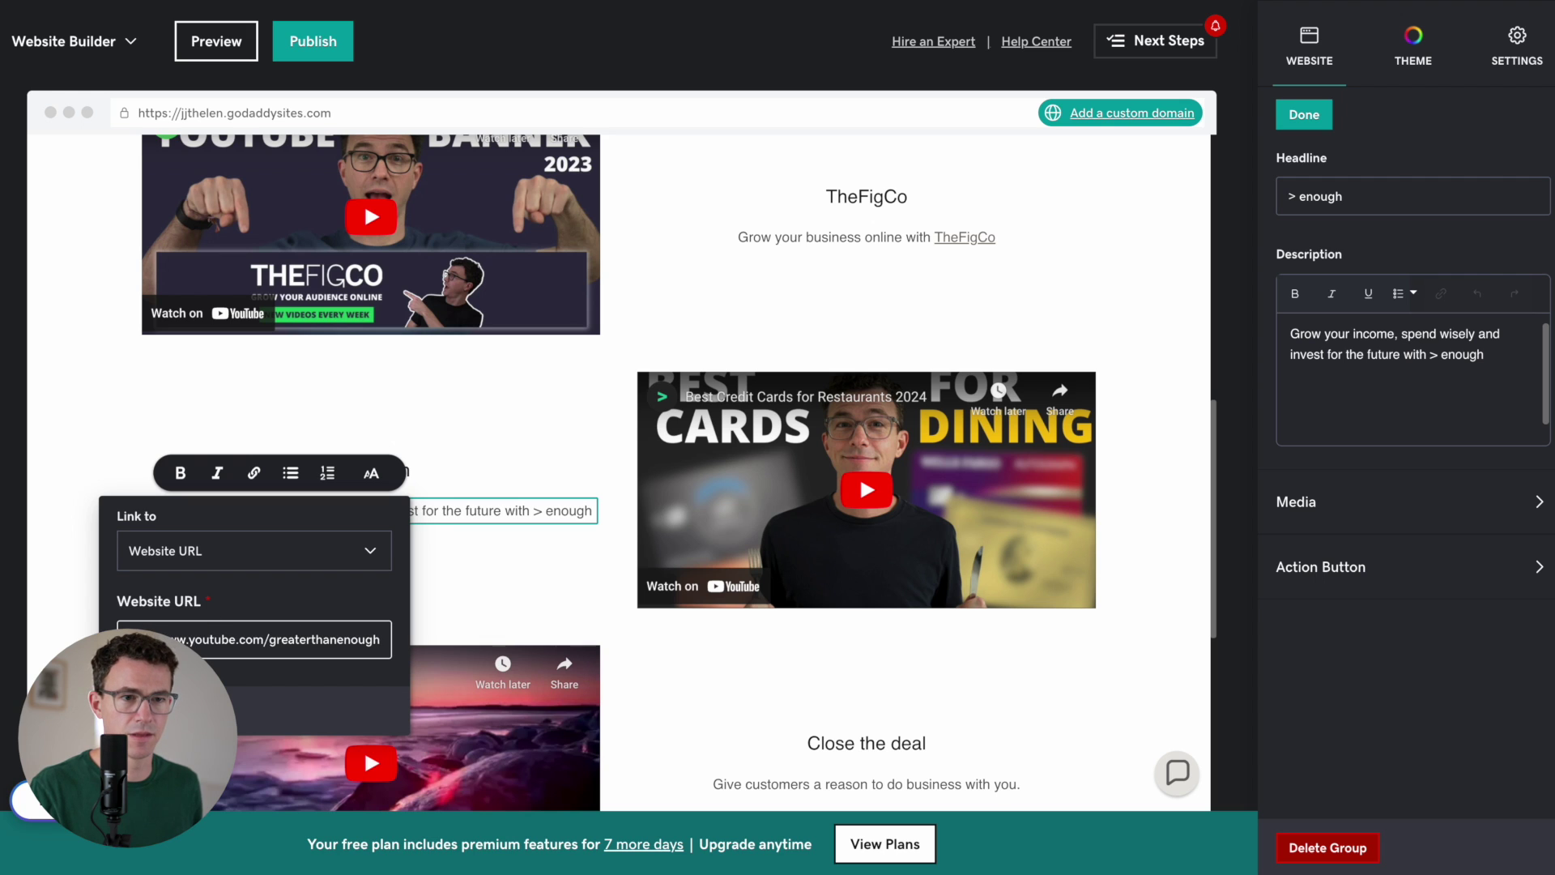
pyautogui.press('Return')
# Set the third headline to 'Beginning of a Business' and link that text in the description.
pyautogui.scroll(-2, 823, 579)
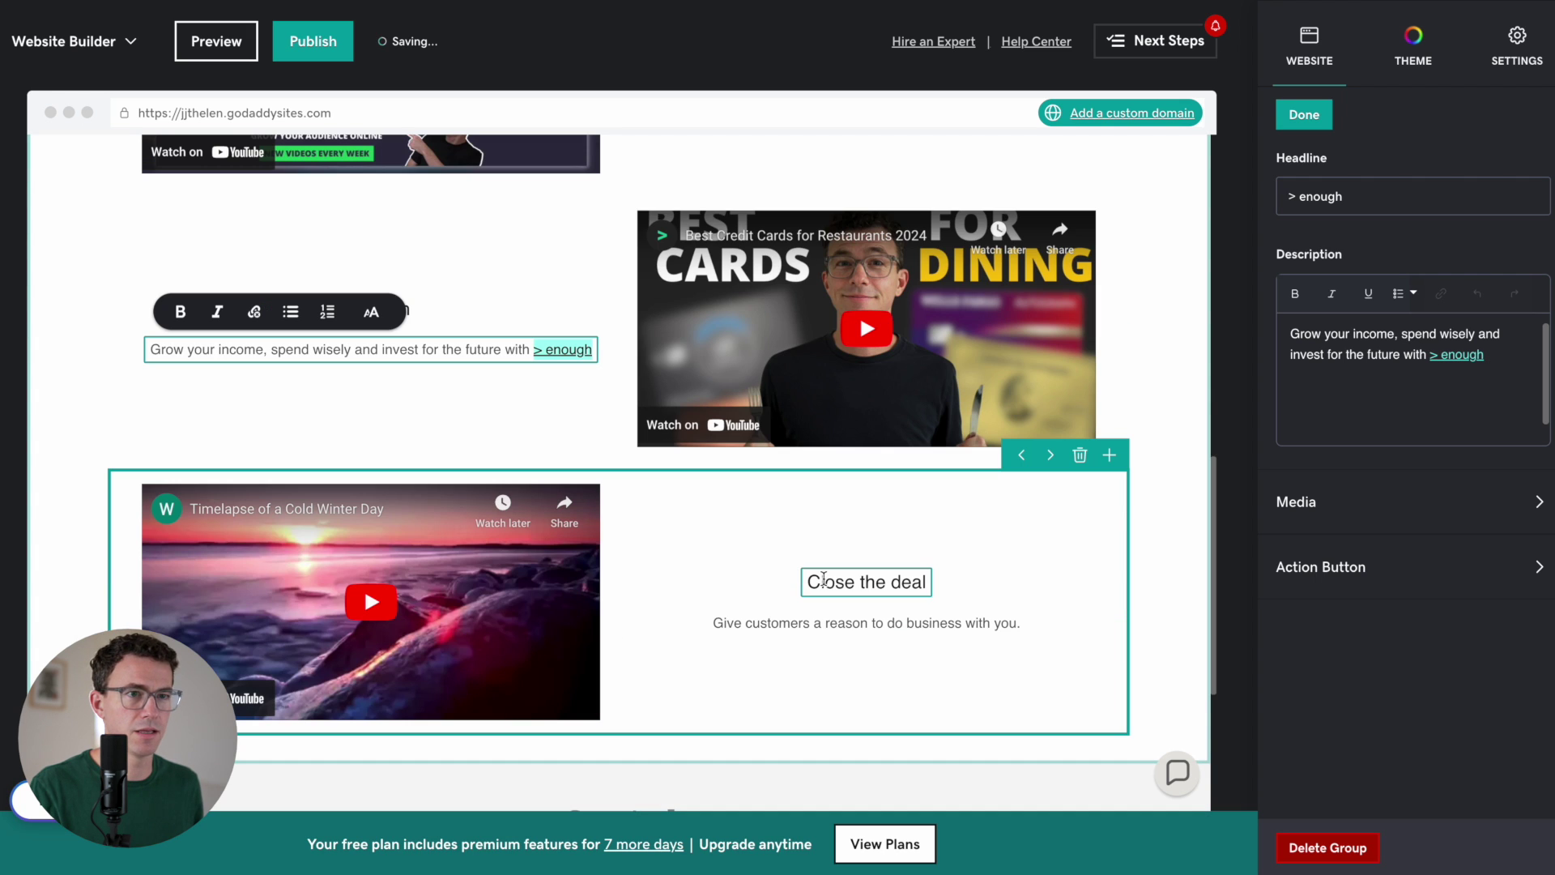
pyautogui.tripleClick(823, 579)
pyautogui.write('Be')
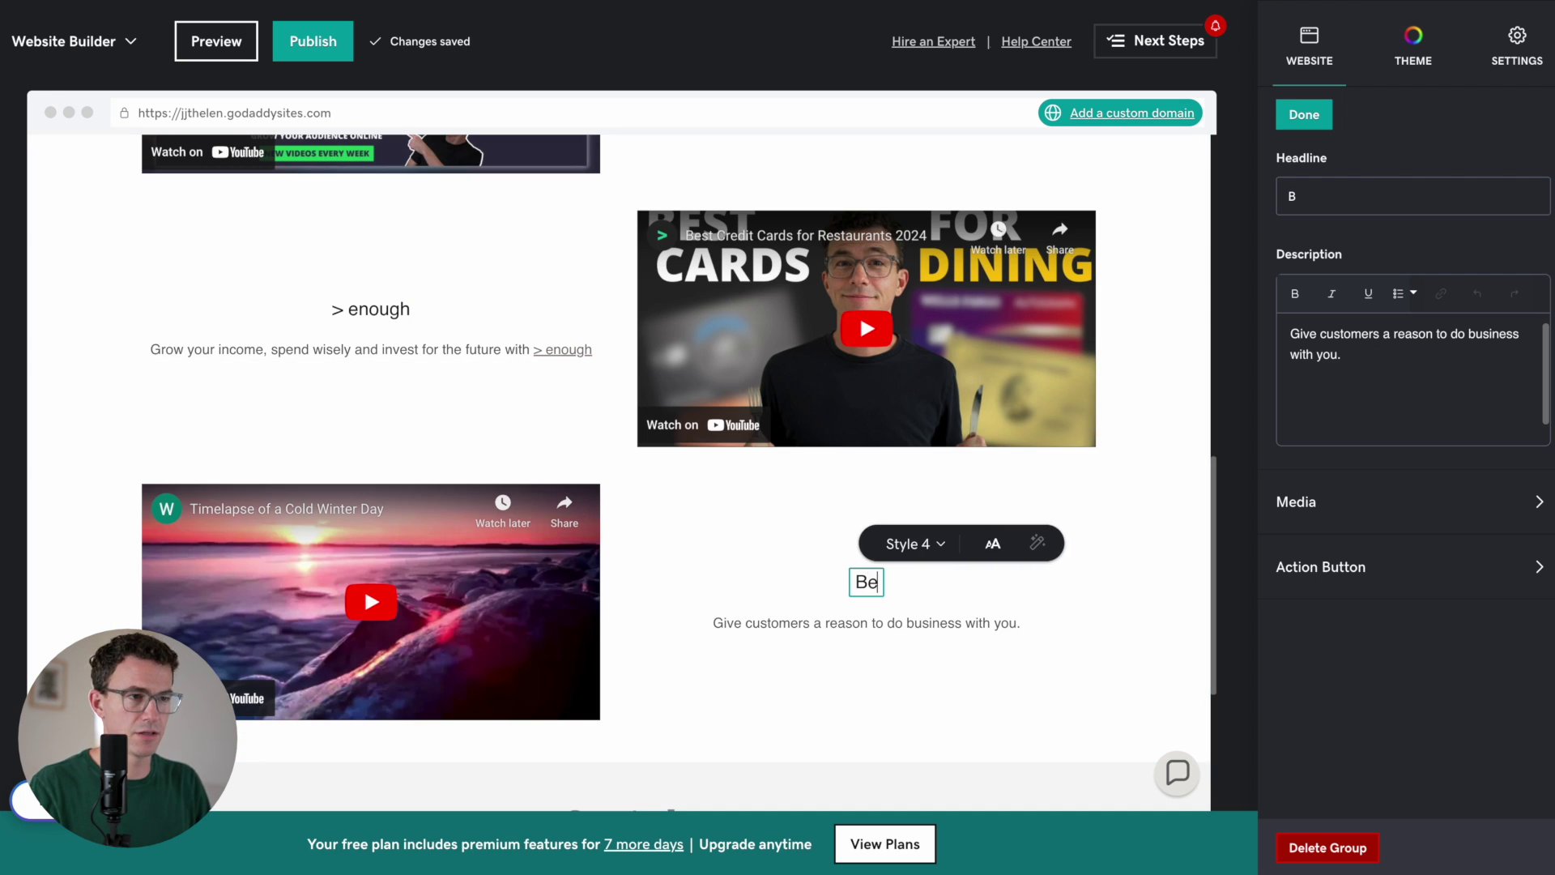
pyautogui.write('ginning of a ')
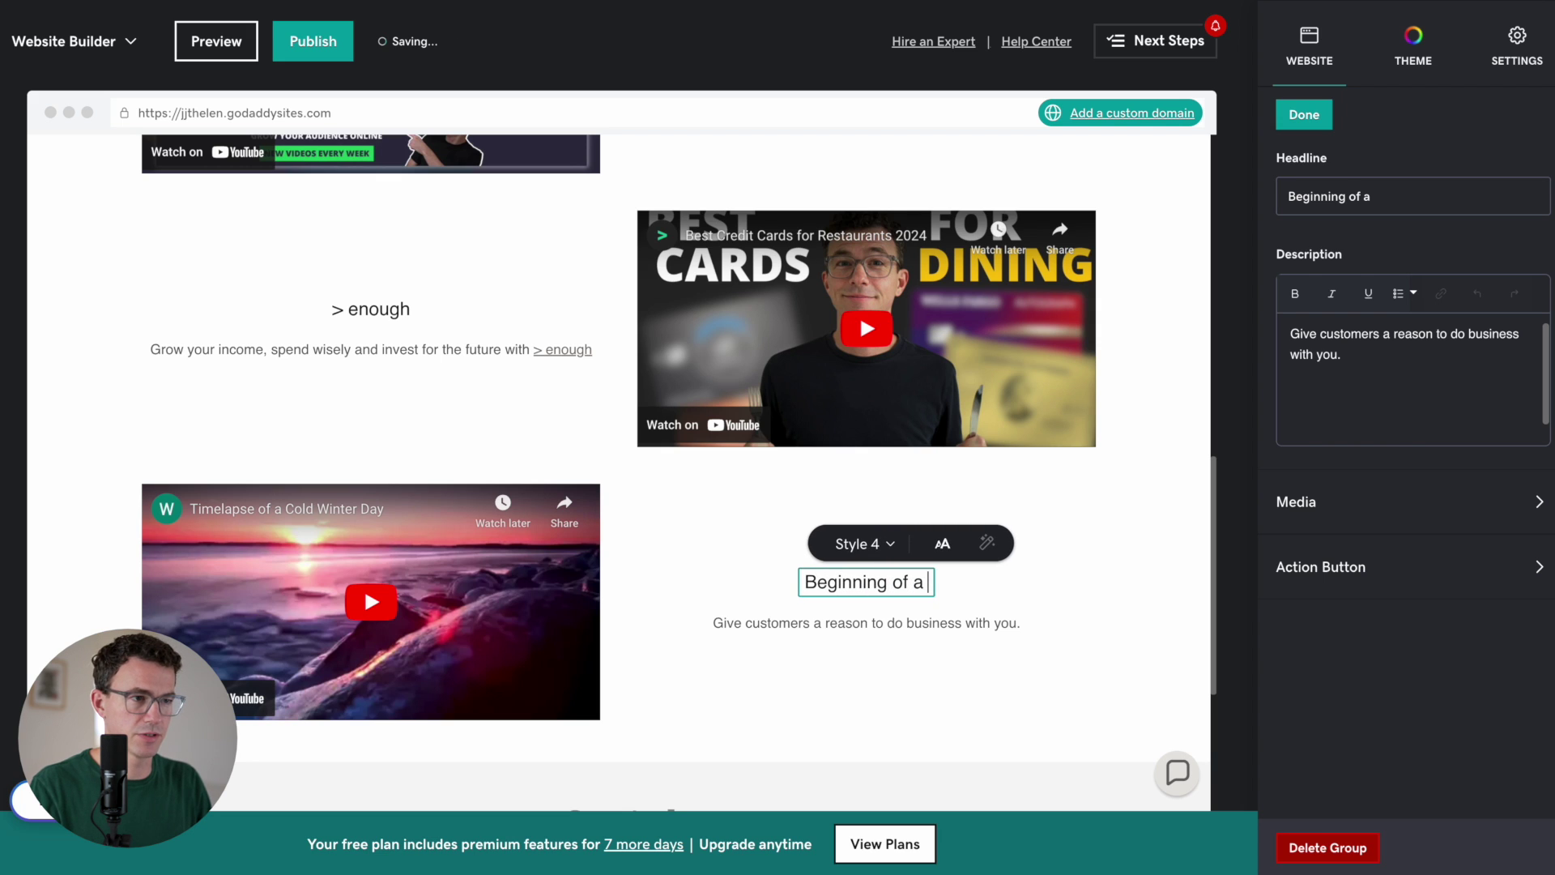
pyautogui.write('Business')
pyautogui.press('Tab')
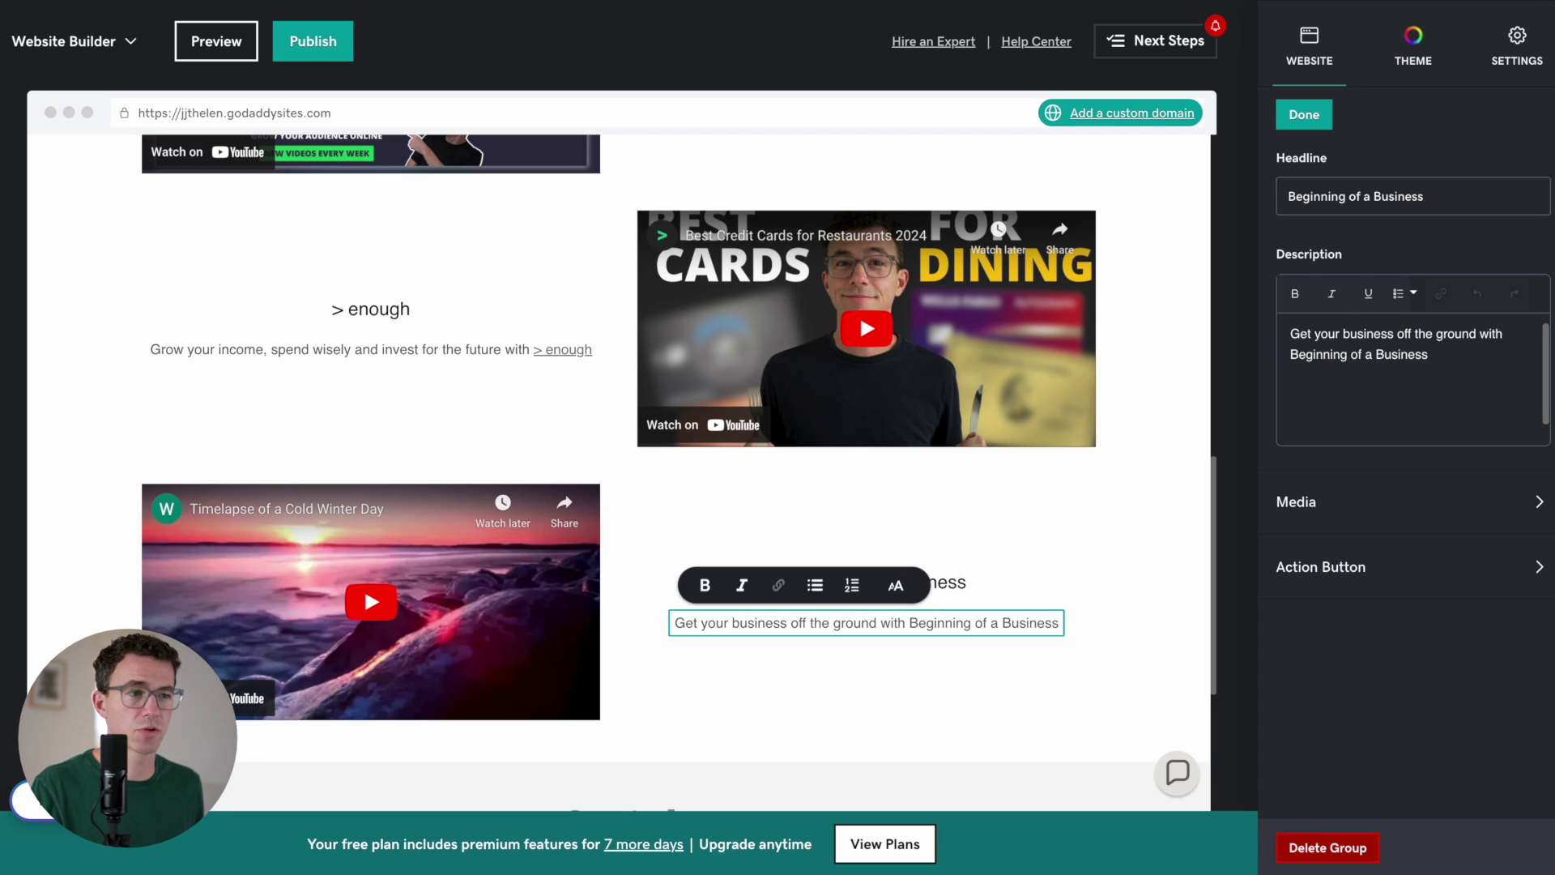
pyautogui.click(930, 624)
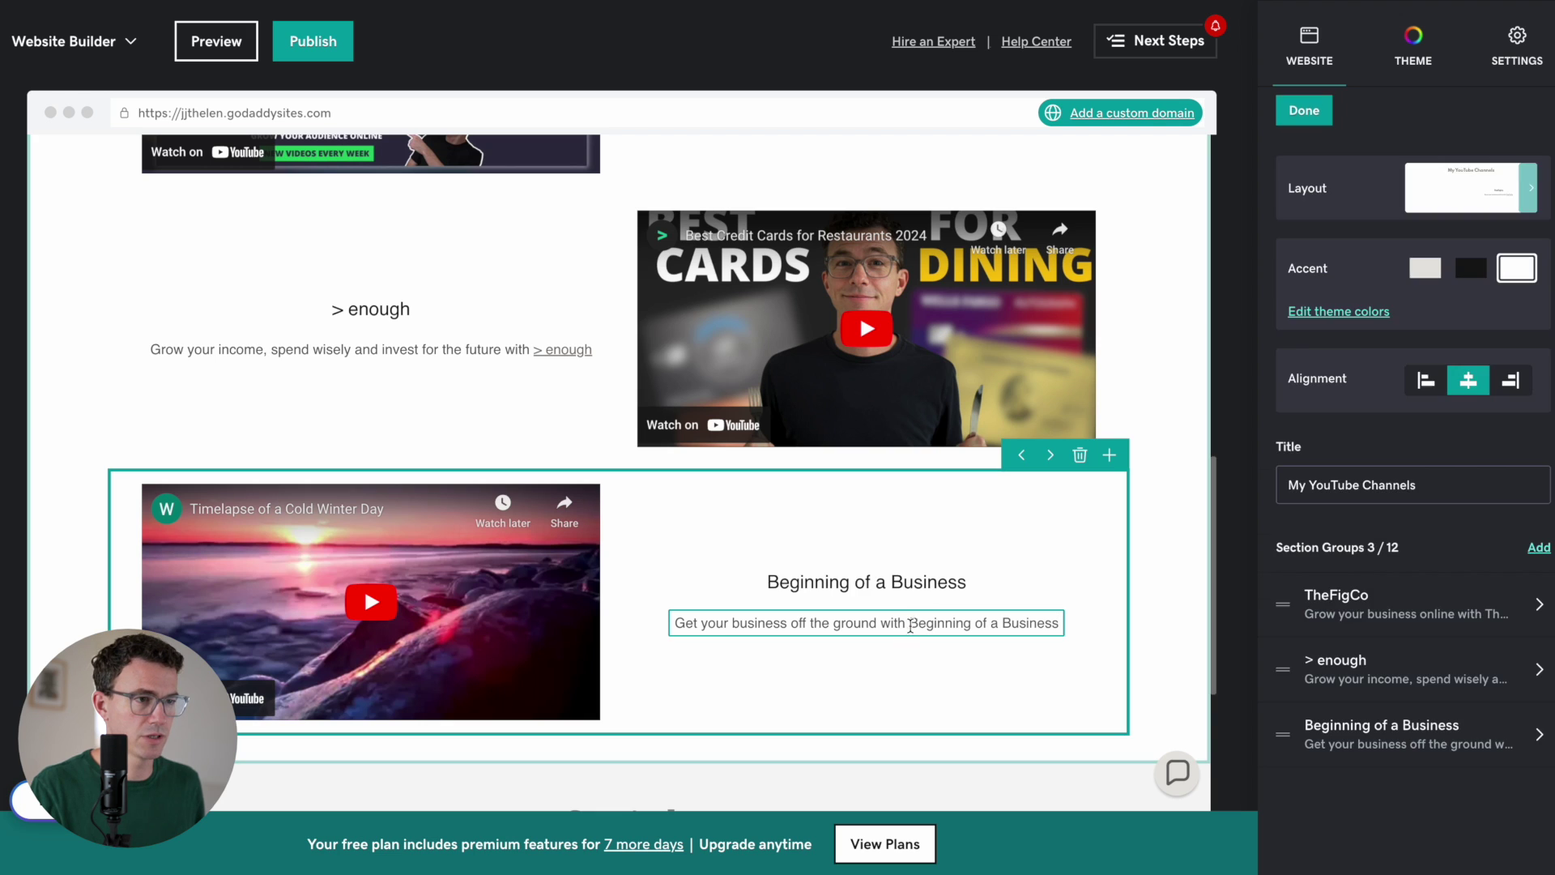
pyautogui.moveTo(911, 623); pyautogui.dragTo(1079, 626)
pyautogui.click(778, 585)
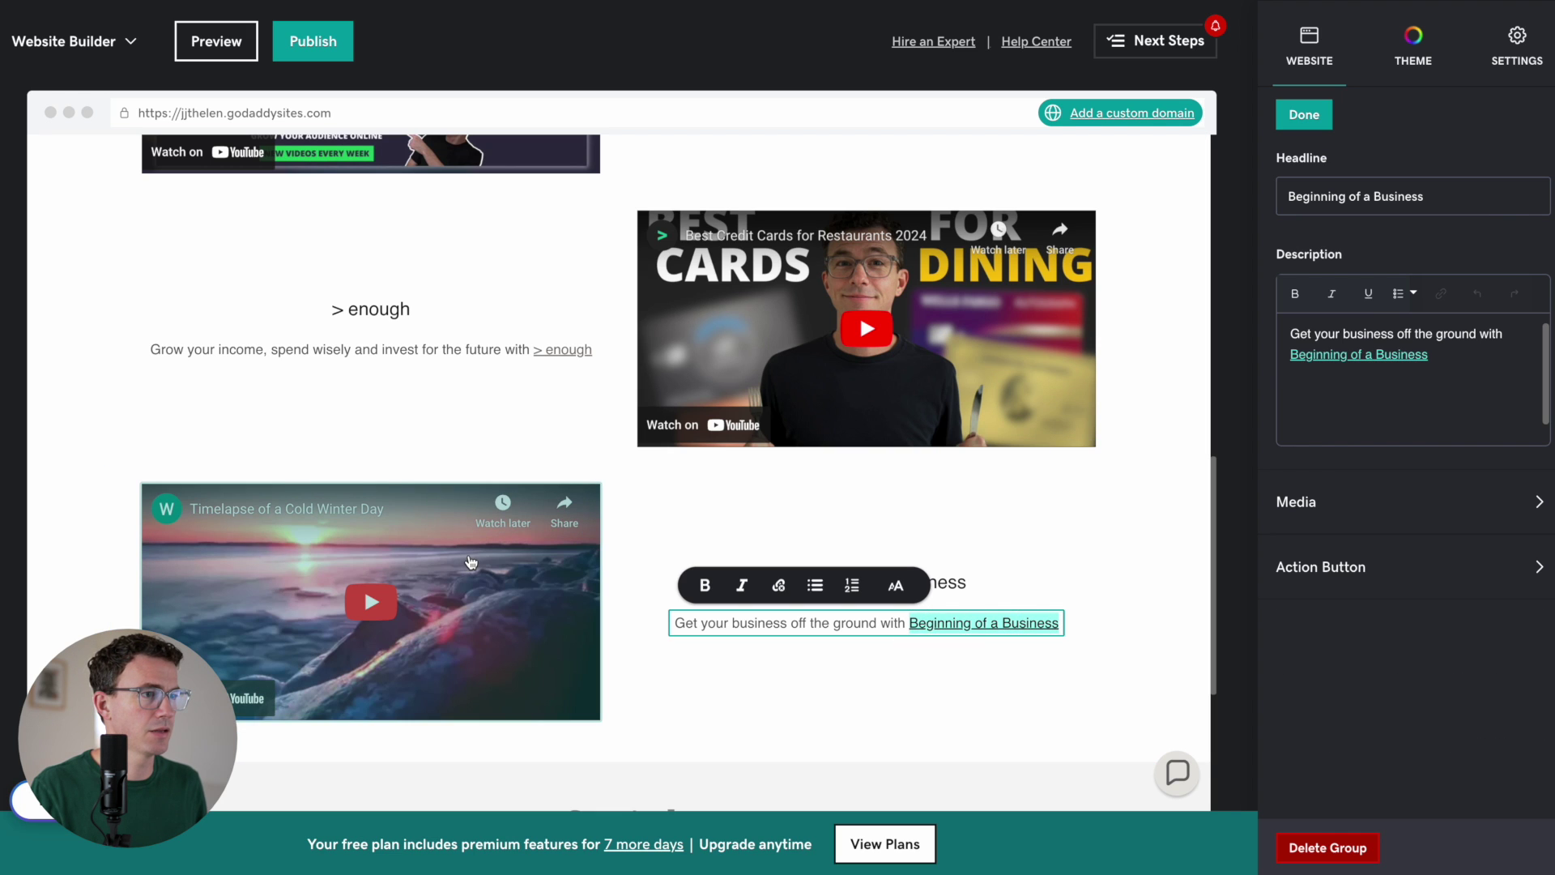
# Replace the third winter-day video with the LLC explainer video URL.
pyautogui.click(470, 561)
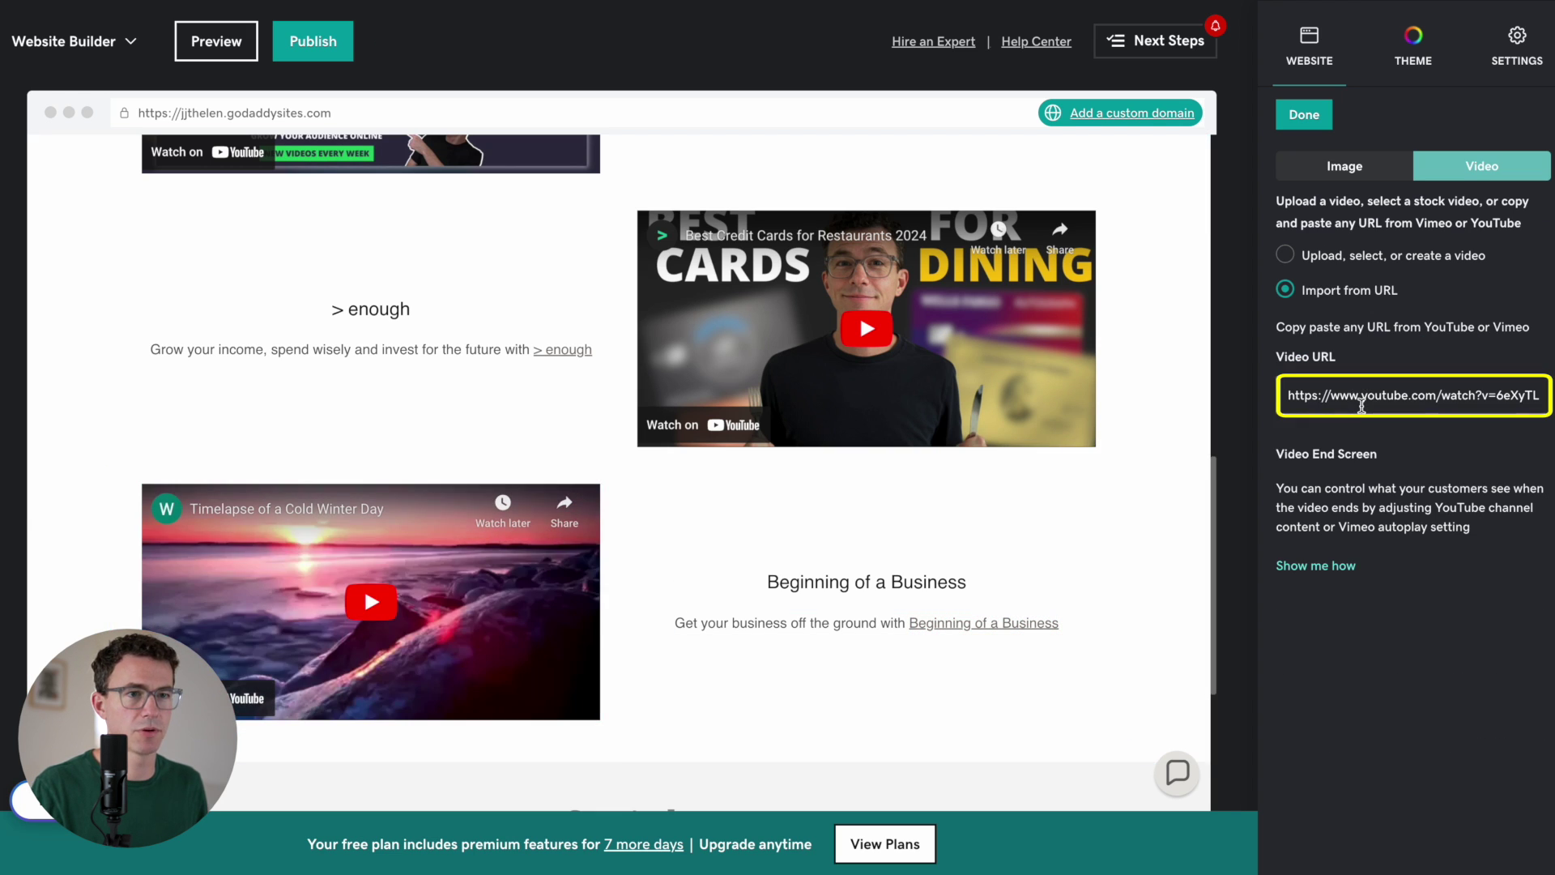
pyautogui.tripleClick(1361, 396)
pyautogui.write('https://youtu.be/IETStlymUgQ')
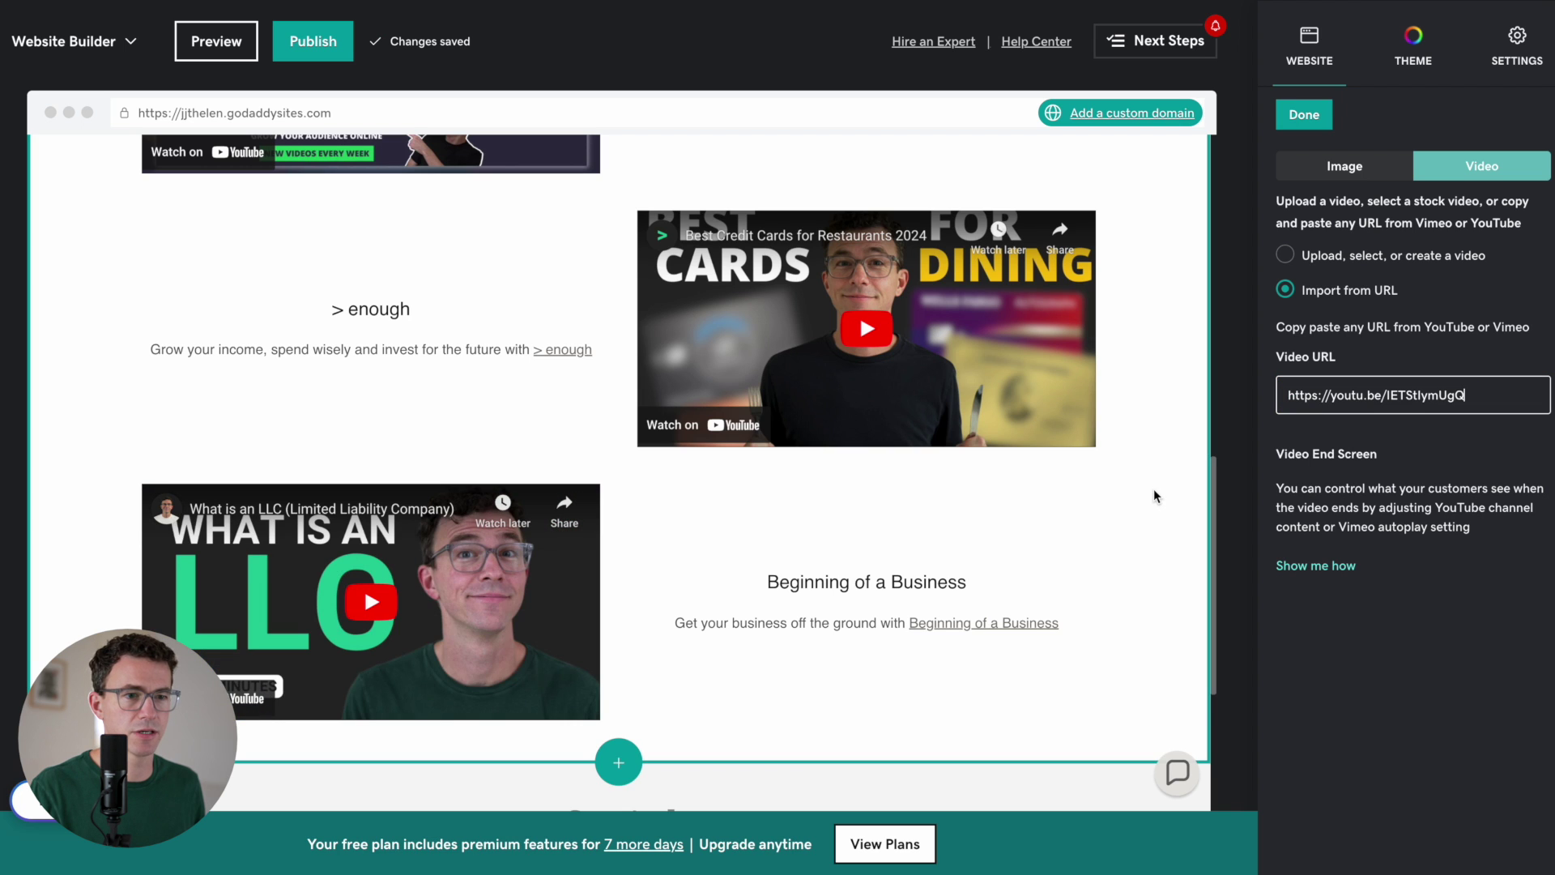
pyautogui.scroll(-5, 1153, 488)
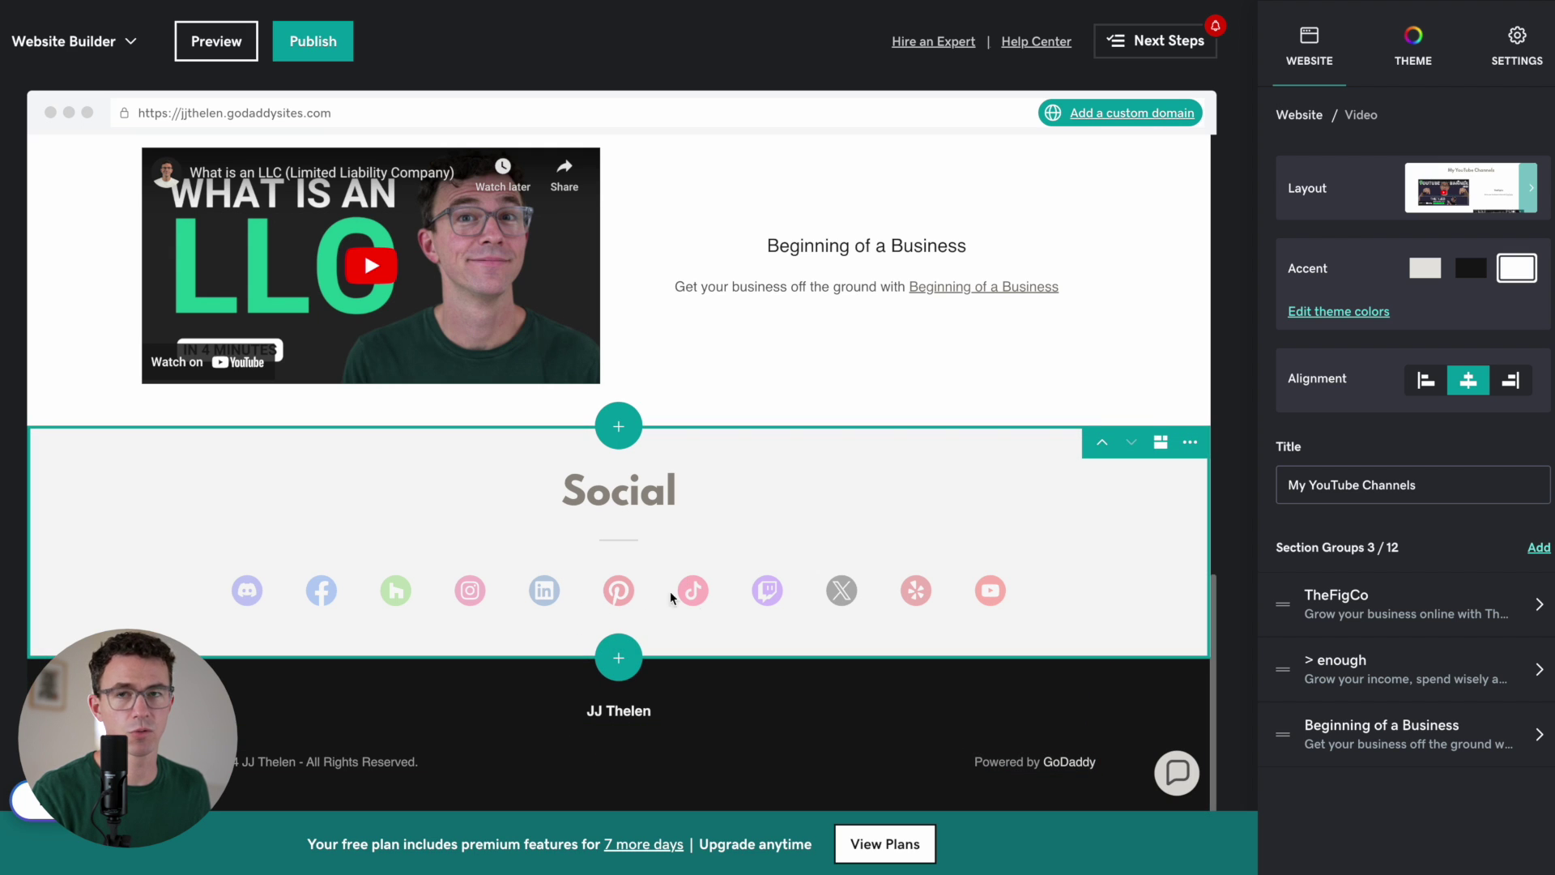
# Clear the 'Powered by GoDaddy' text from the footer's Footer Note field.
pyautogui.click(1035, 765)
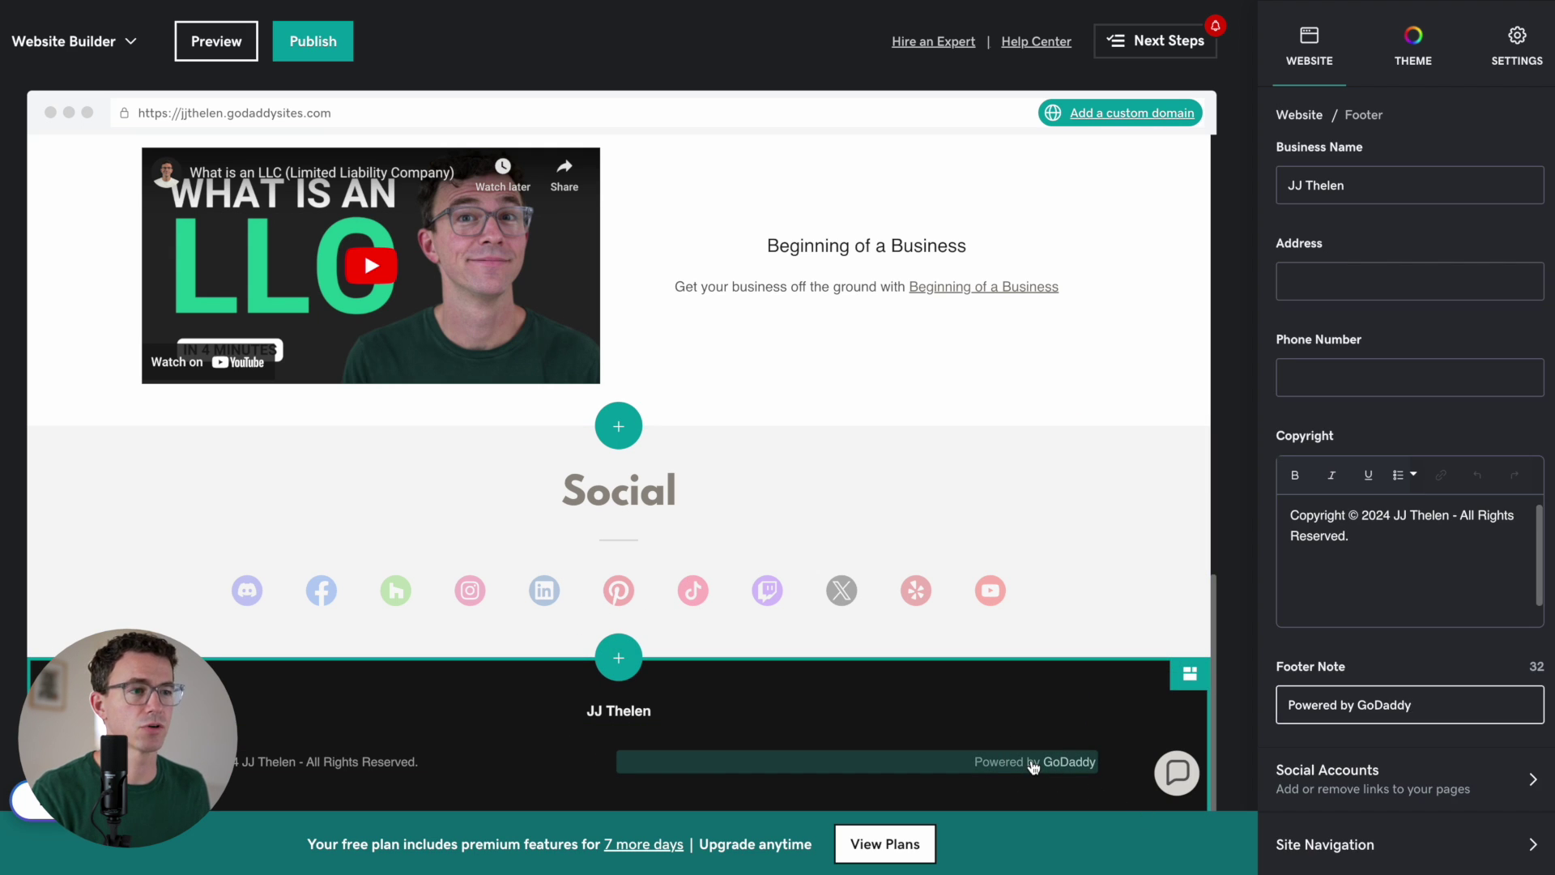
pyautogui.tripleClick(1390, 707)
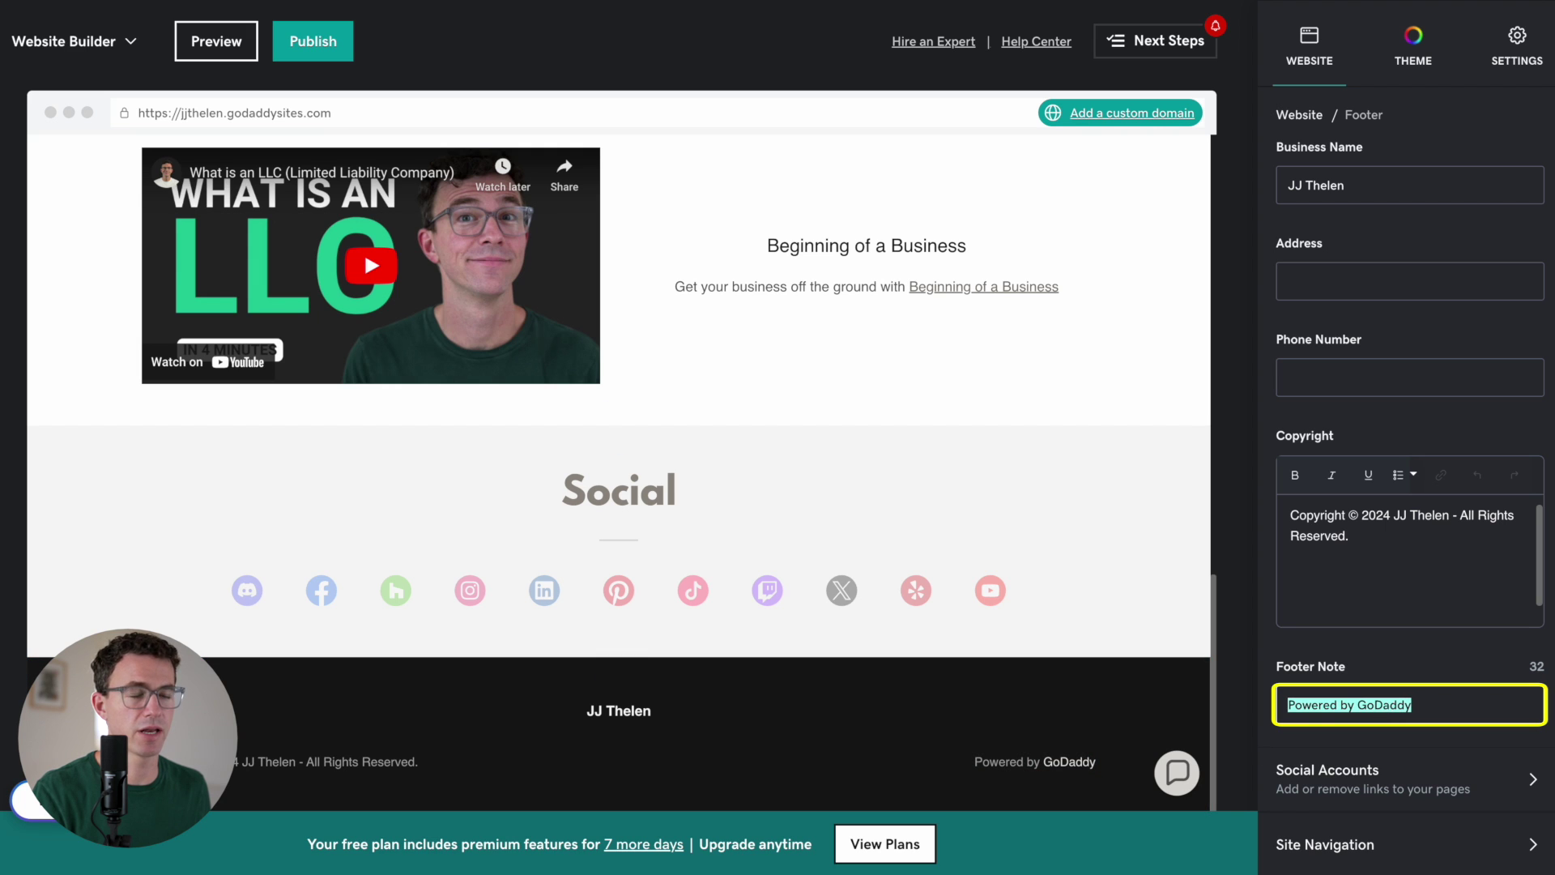
pyautogui.press('BackSpace')
pyautogui.click(818, 740)
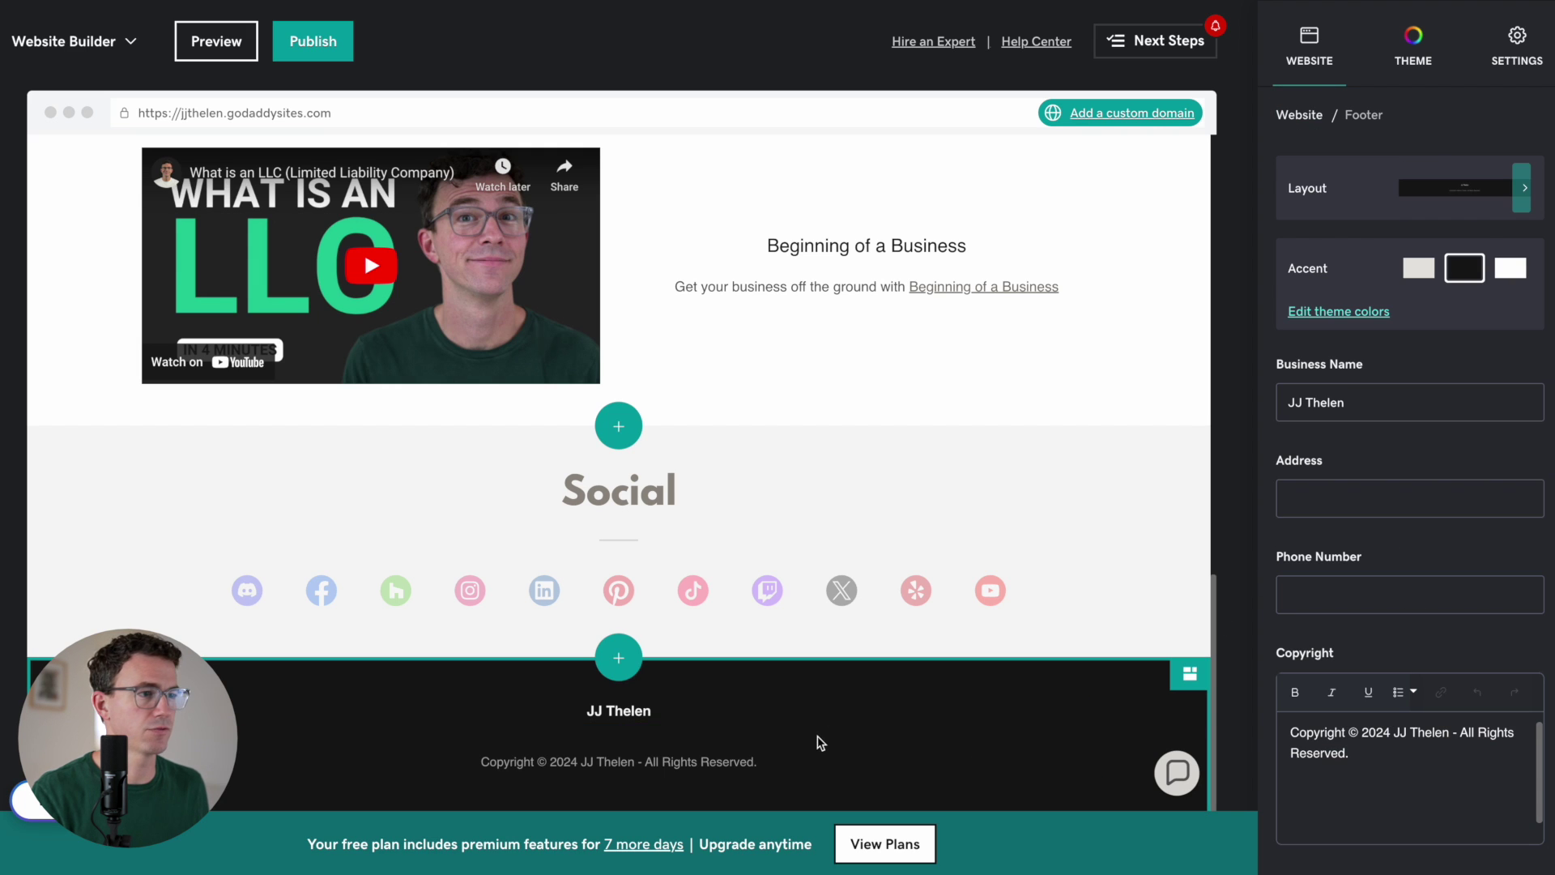
pyautogui.scroll(-3, 1380, 477)
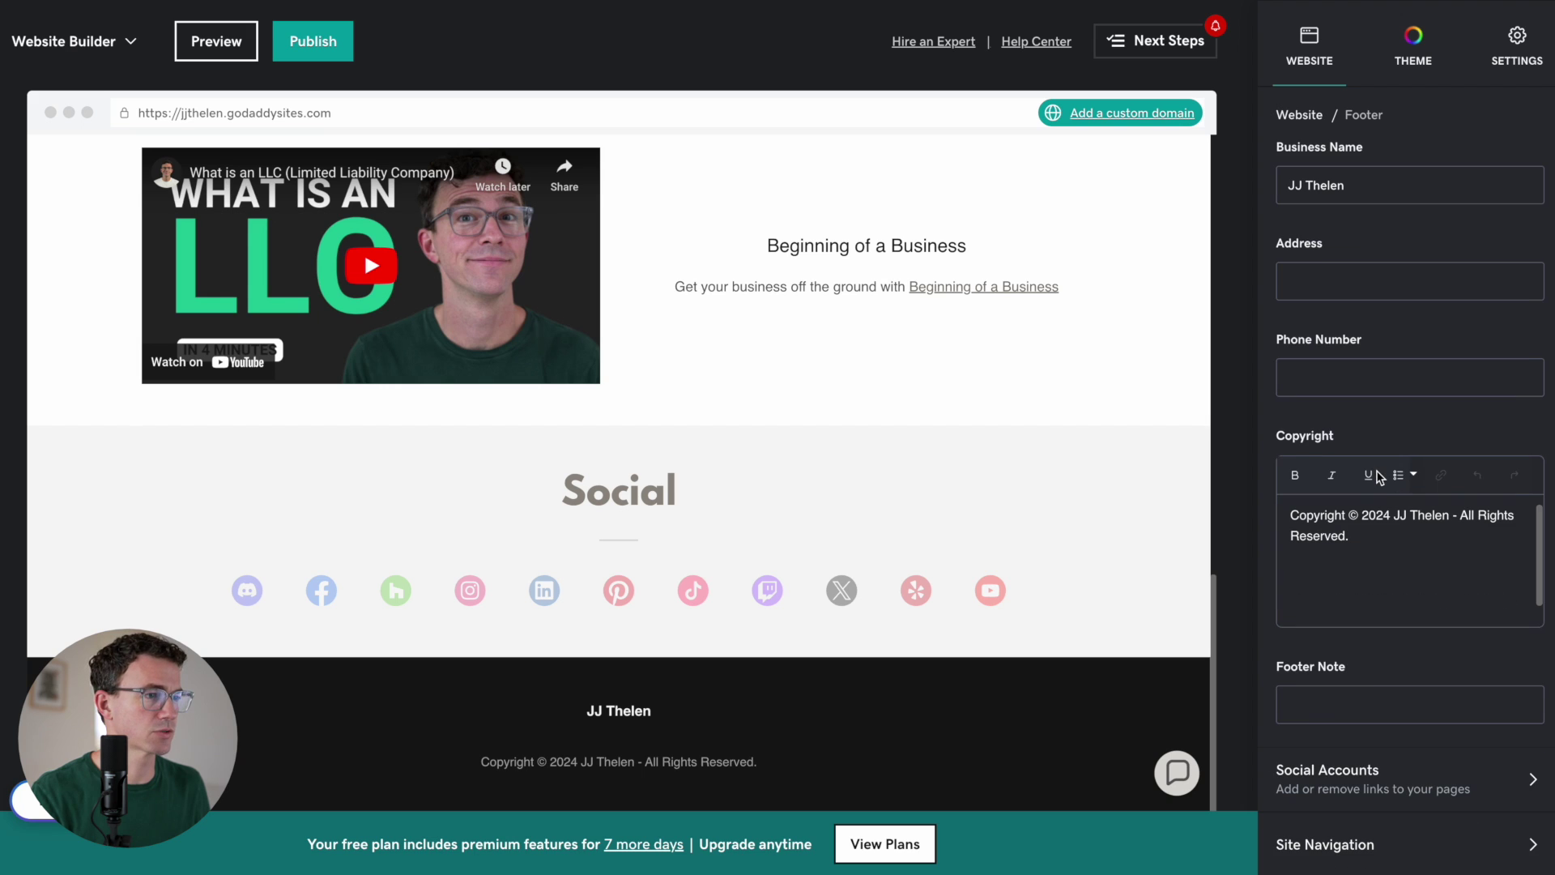
# Turn on Show Social Links in the footer and enter facebook.com/thefigco for Facebook.
pyautogui.click(1360, 775)
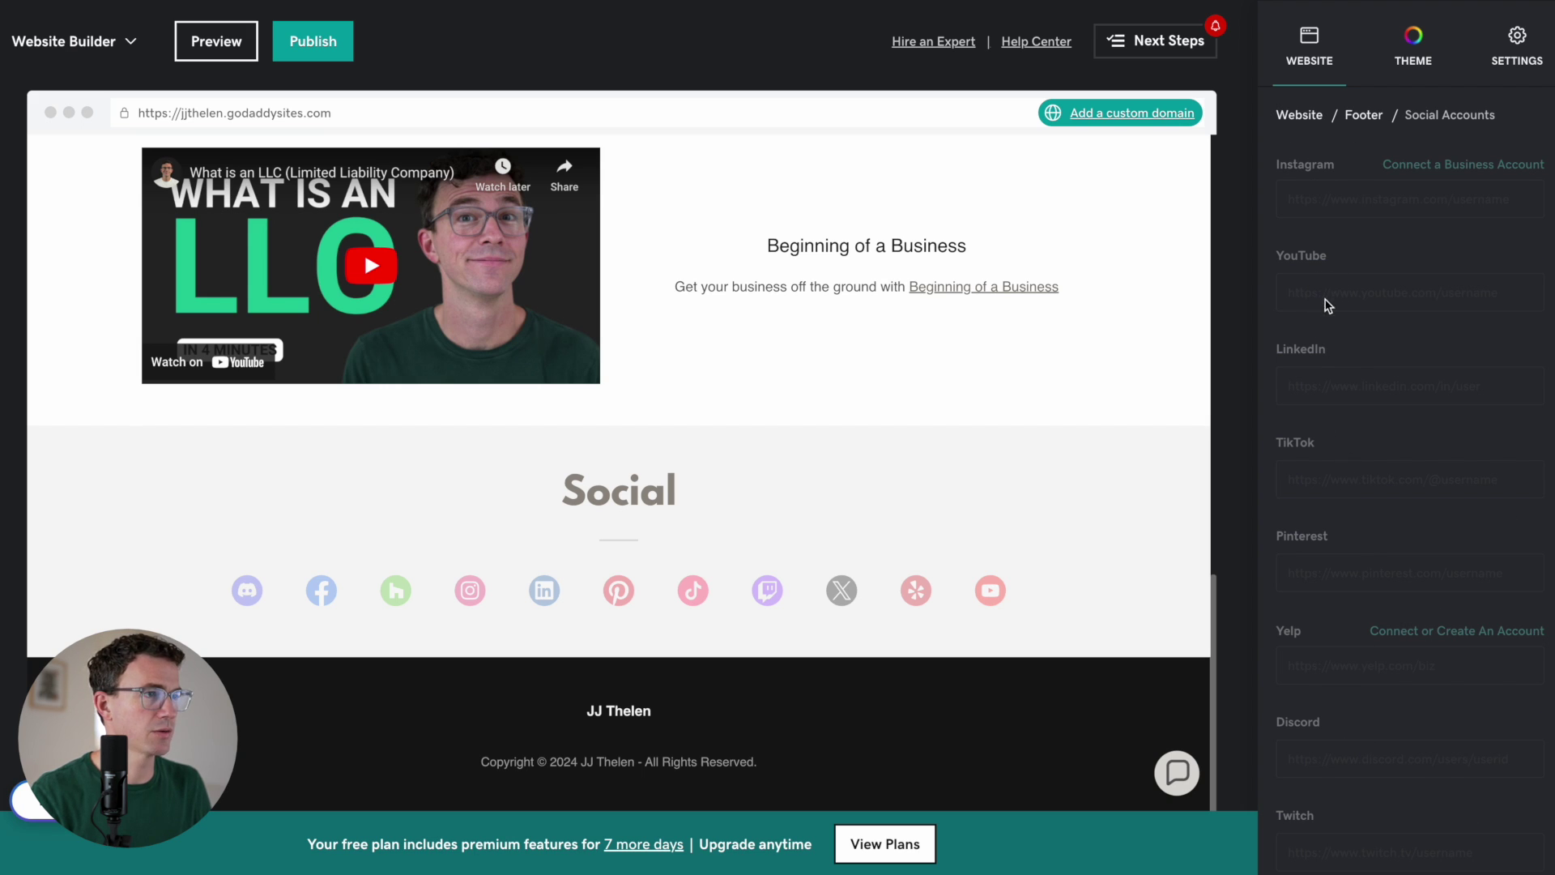
pyautogui.scroll(3, 1329, 337)
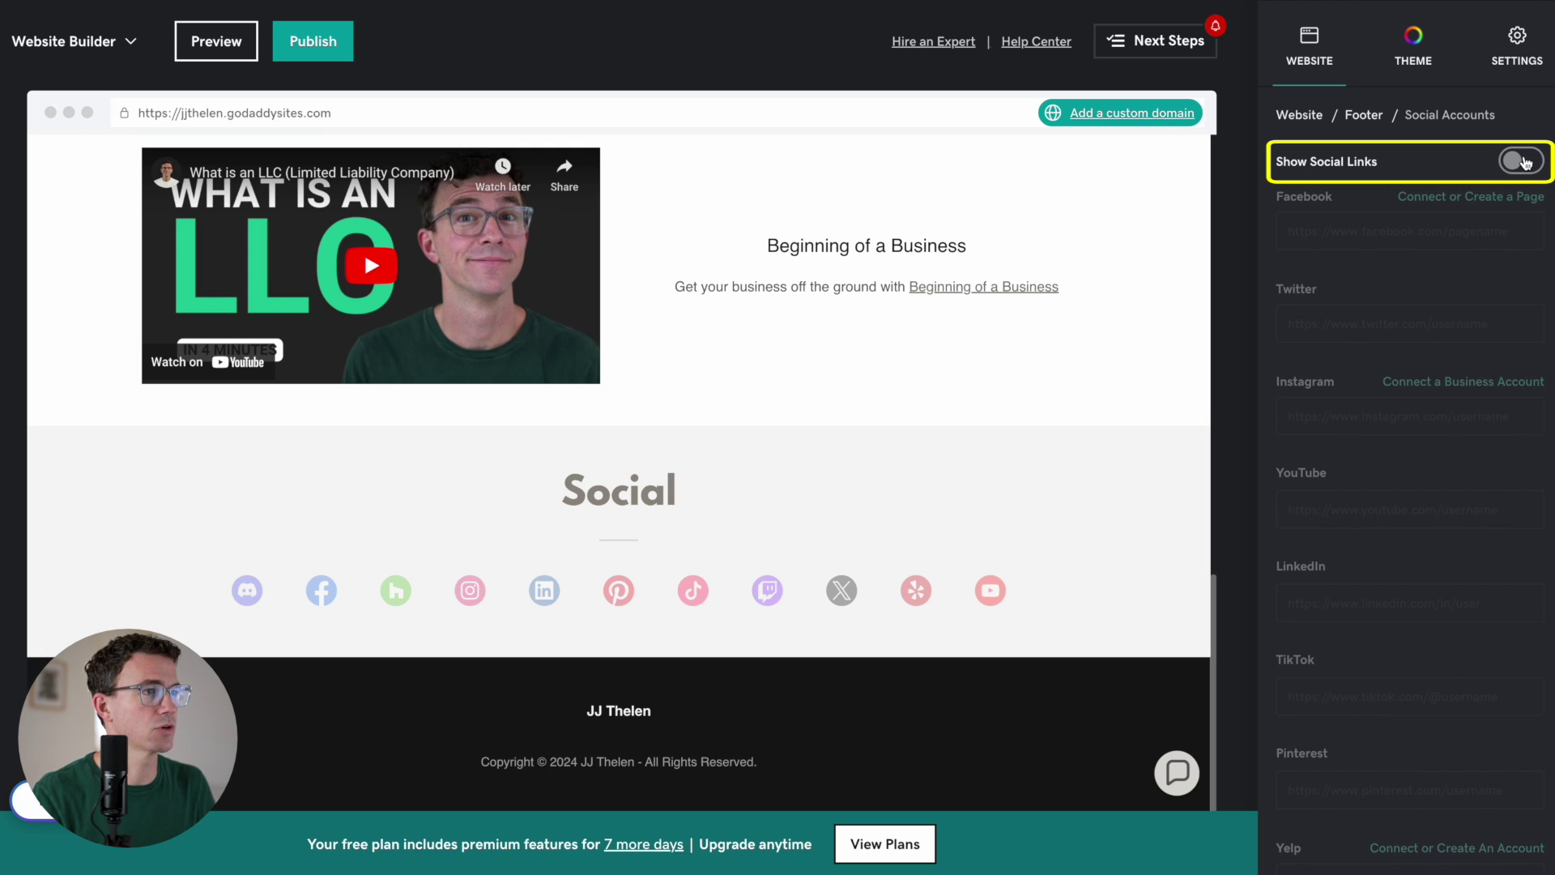
pyautogui.click(1521, 161)
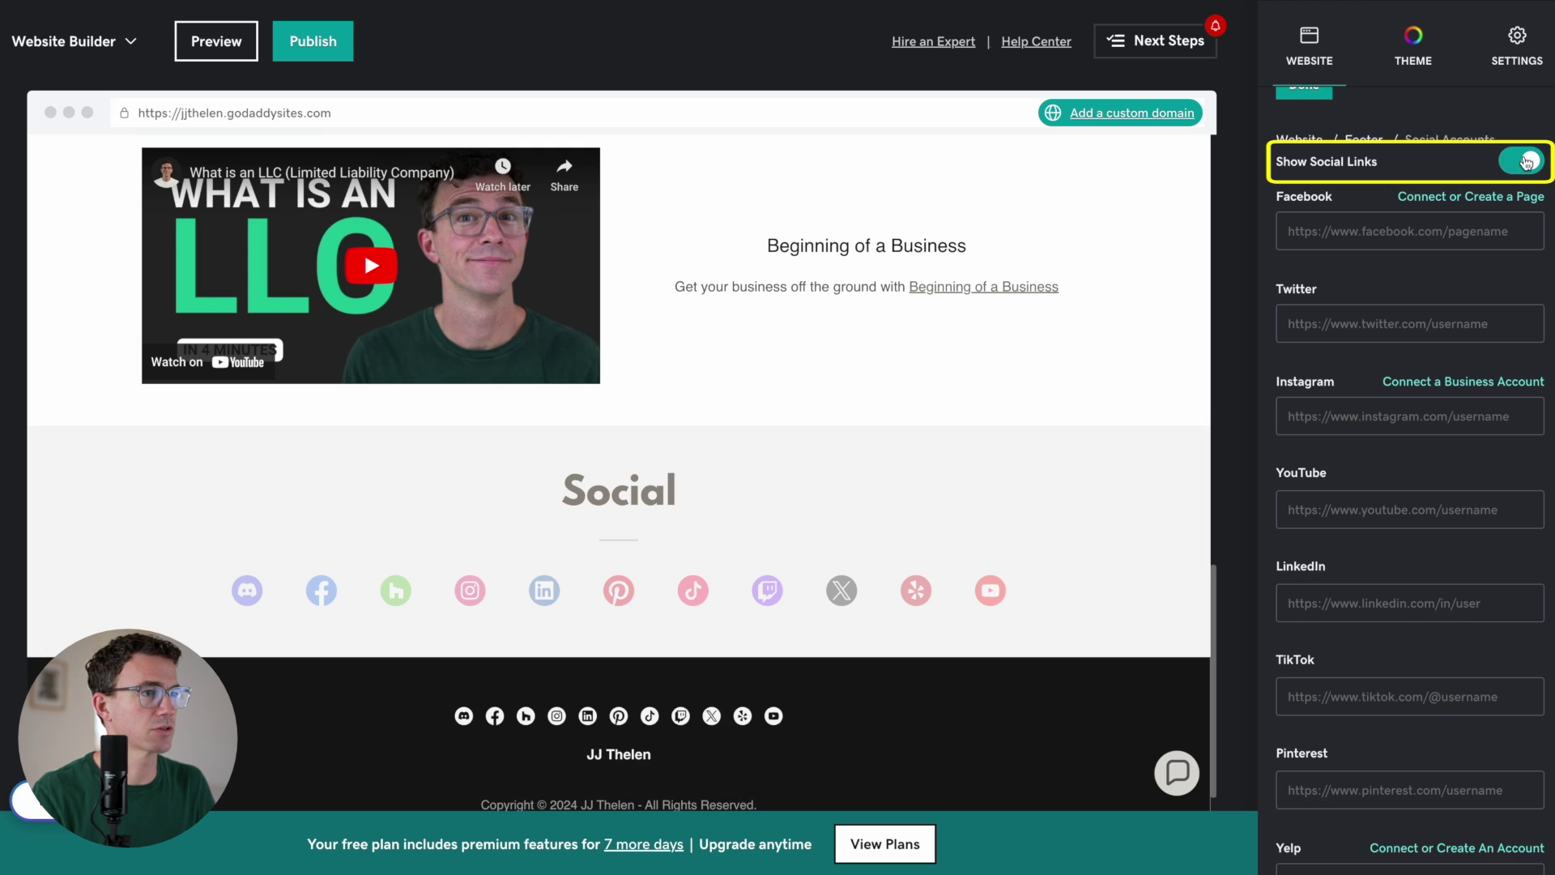
pyautogui.click(1343, 231)
pyautogui.write('facebook.com/t')
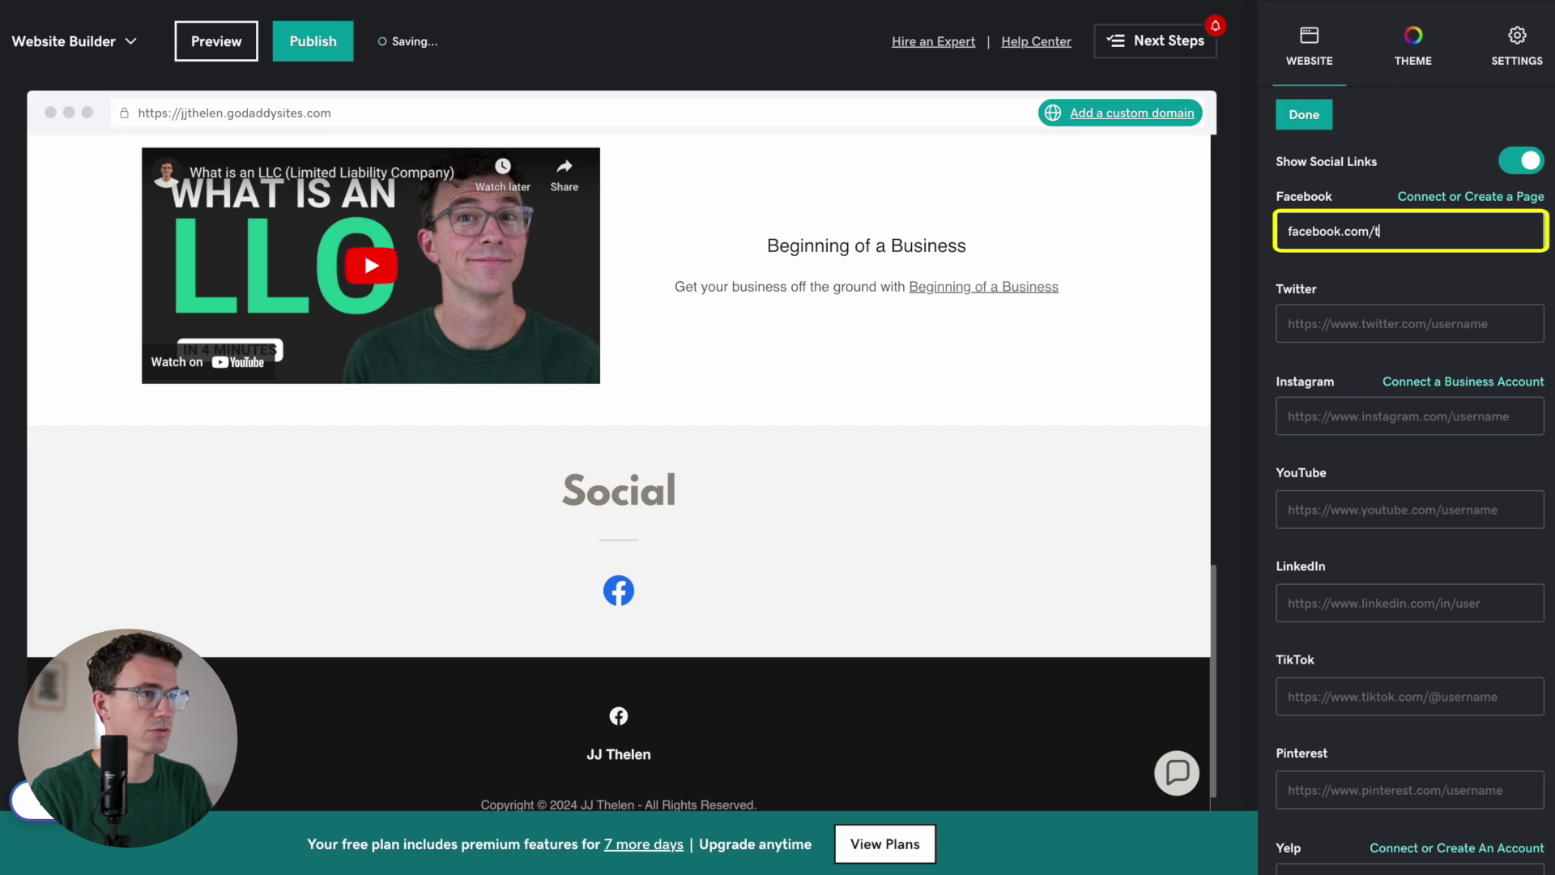
pyautogui.write('hefigco')
pyautogui.press('Return')
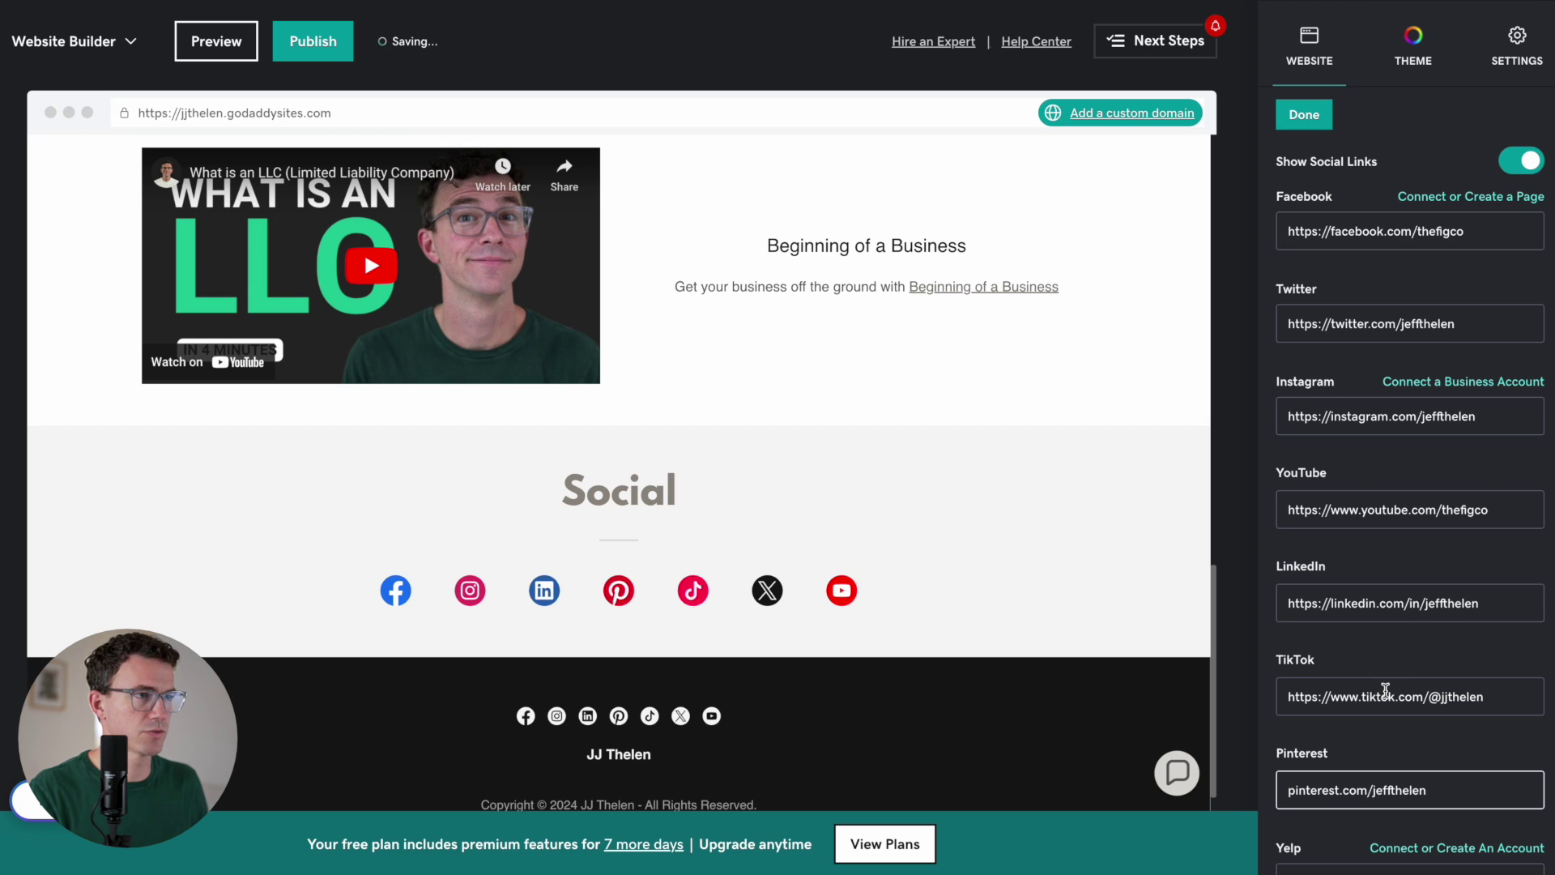
pyautogui.scroll(-5, 1367, 451)
pyautogui.scroll(5, 1356, 340)
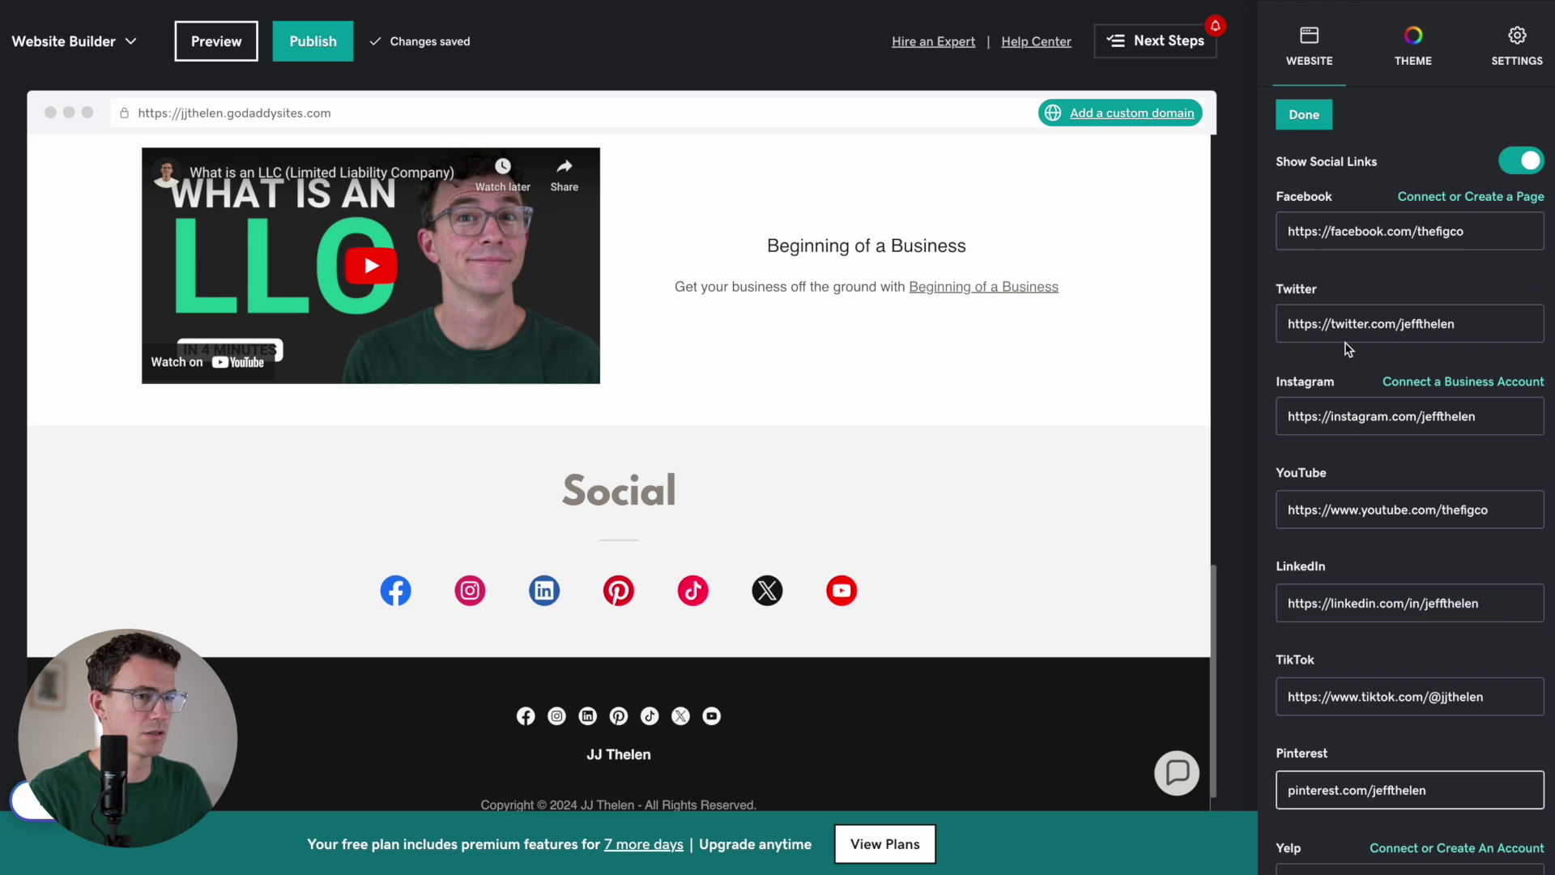
pyautogui.click(1306, 115)
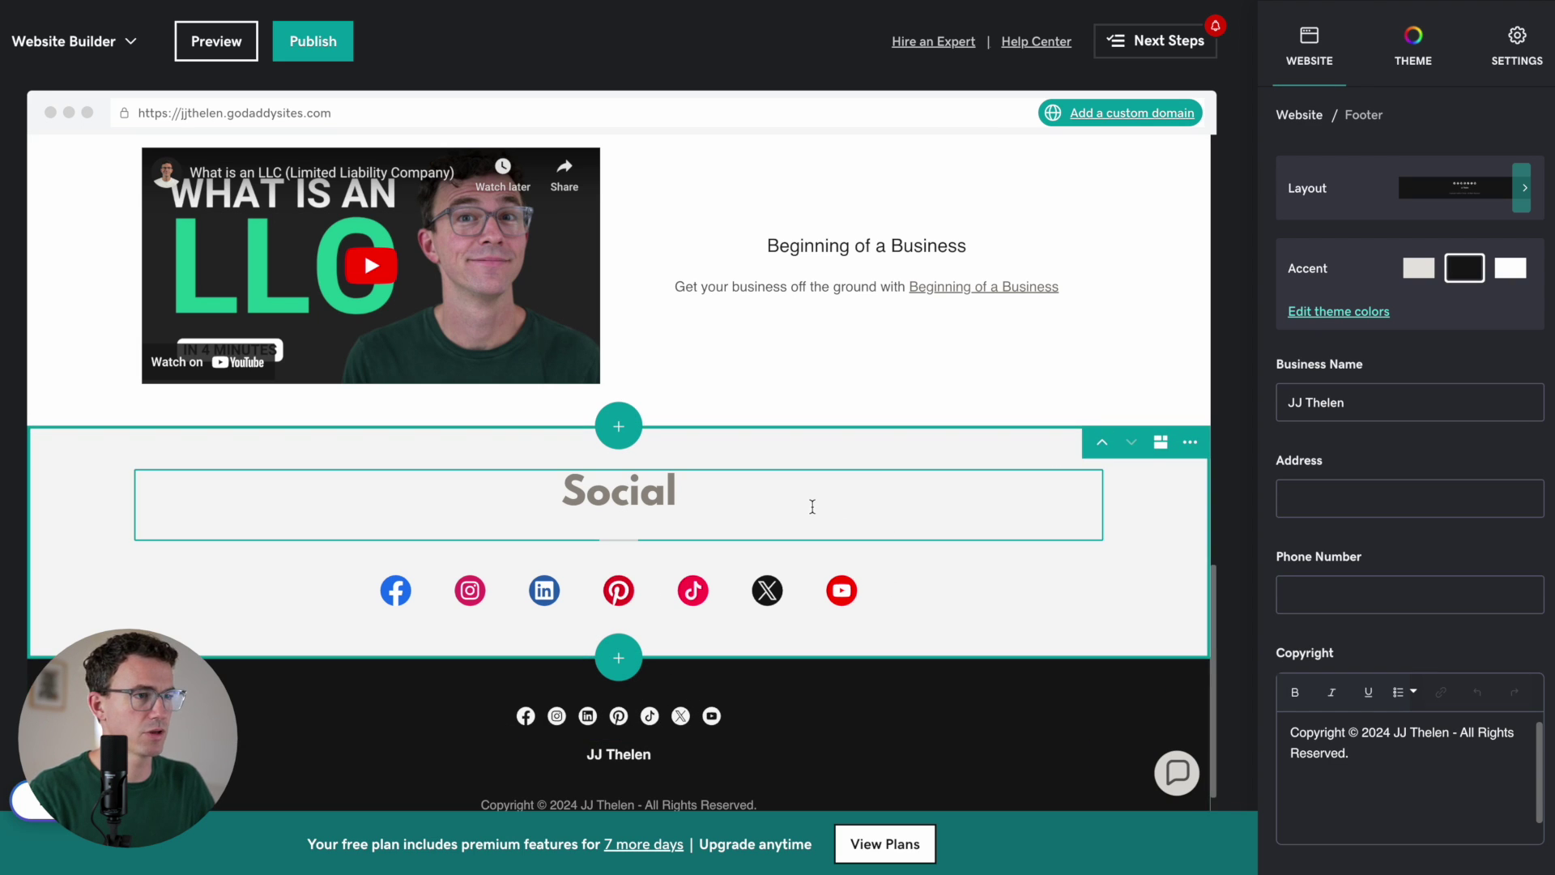
# Delete the Social section through its options menu and confirm.
pyautogui.click(1189, 443)
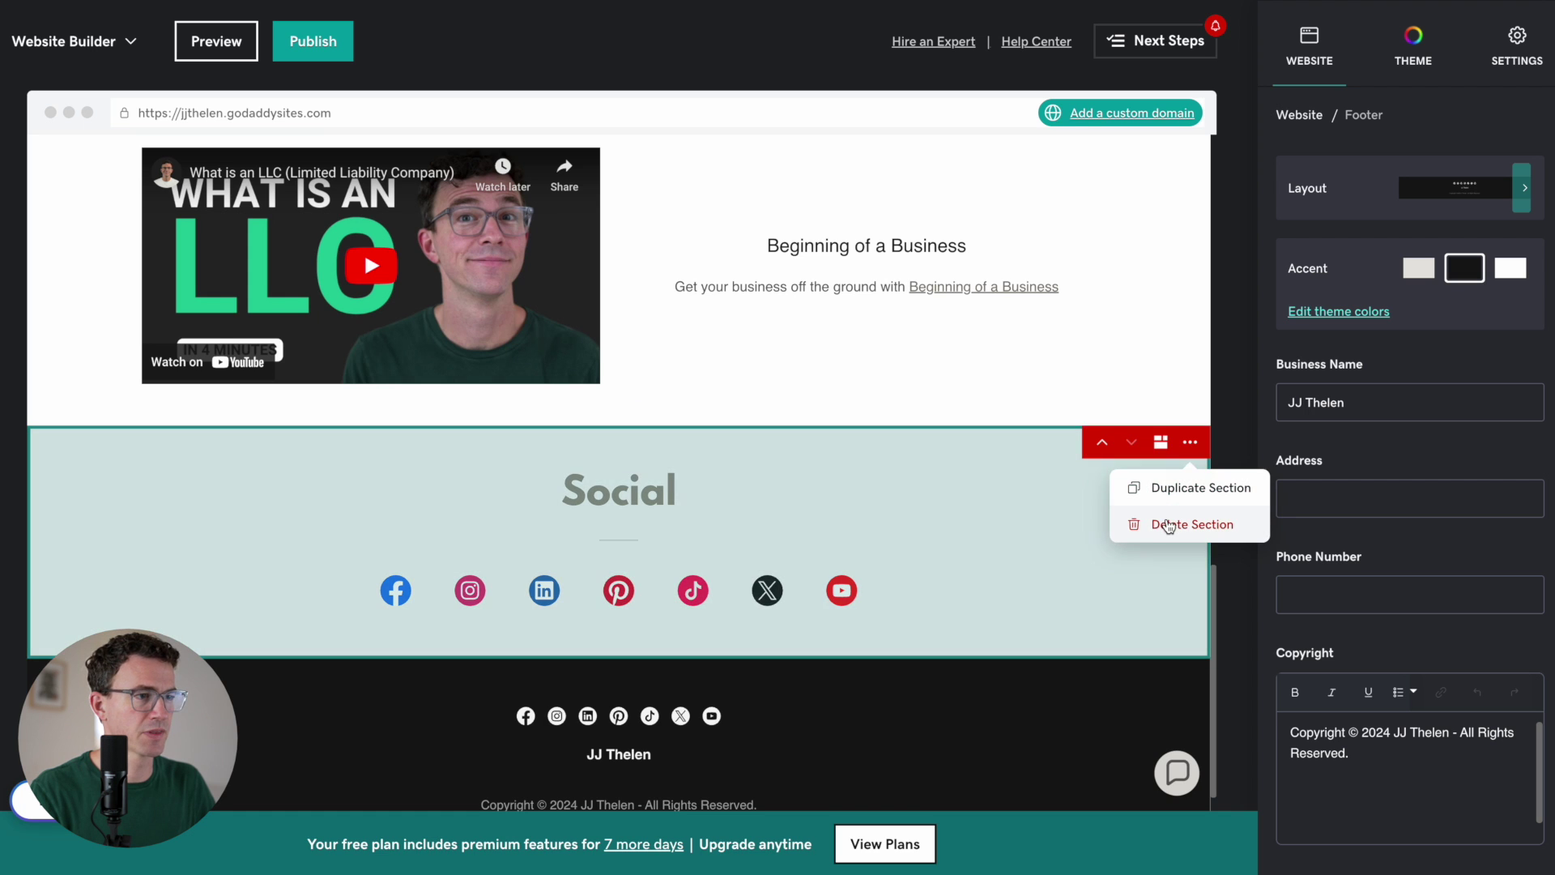
pyautogui.click(1145, 523)
pyautogui.click(583, 210)
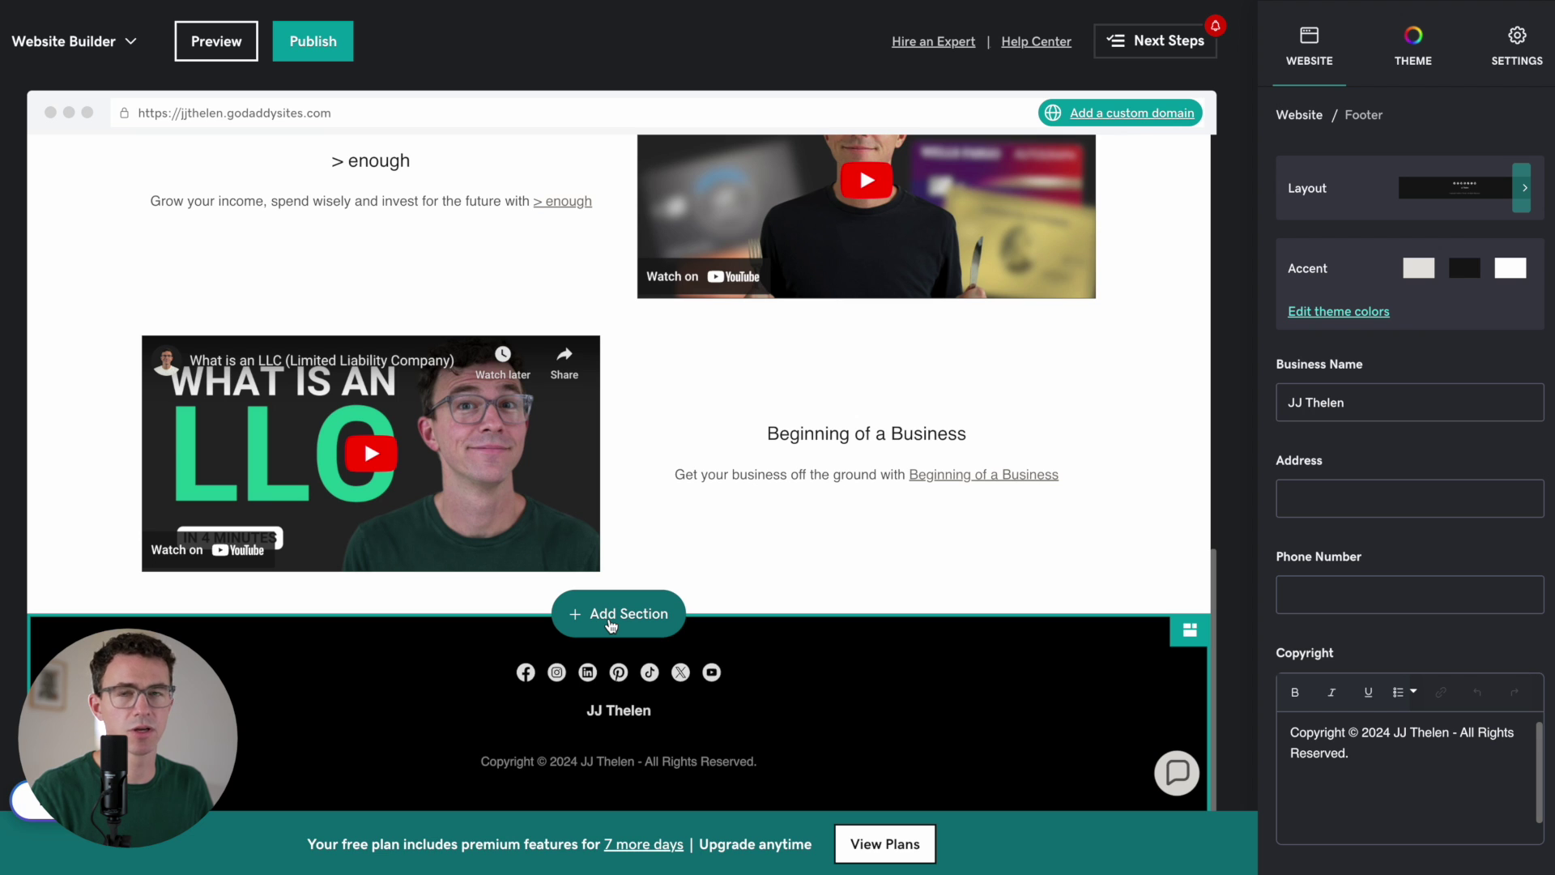
# Add the General > Content 'Welcome visitors' section layout to the page.
pyautogui.click(610, 615)
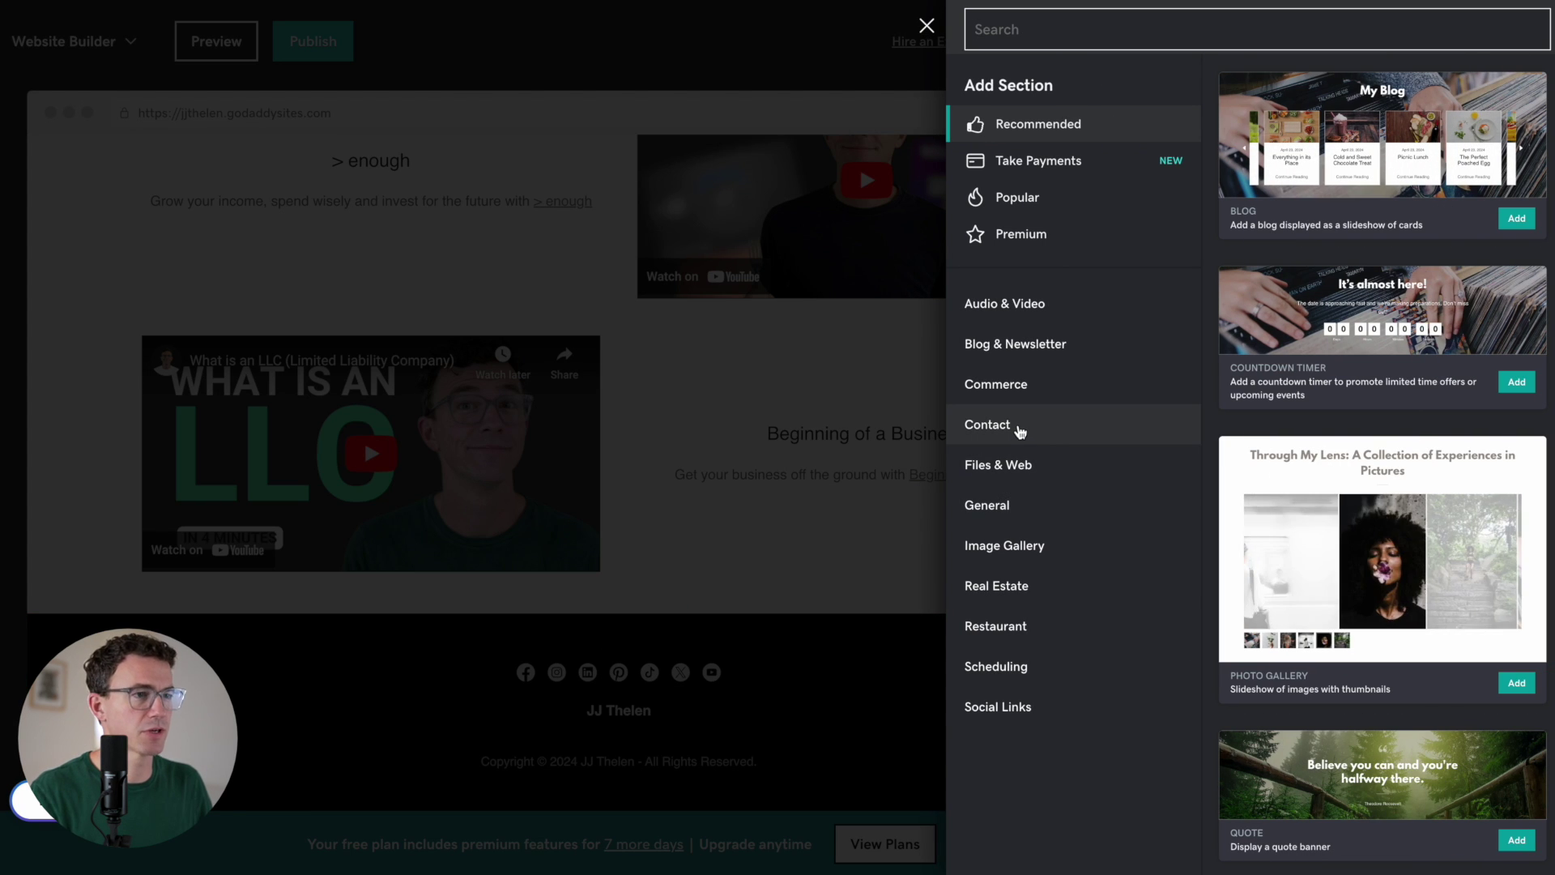
pyautogui.click(1002, 505)
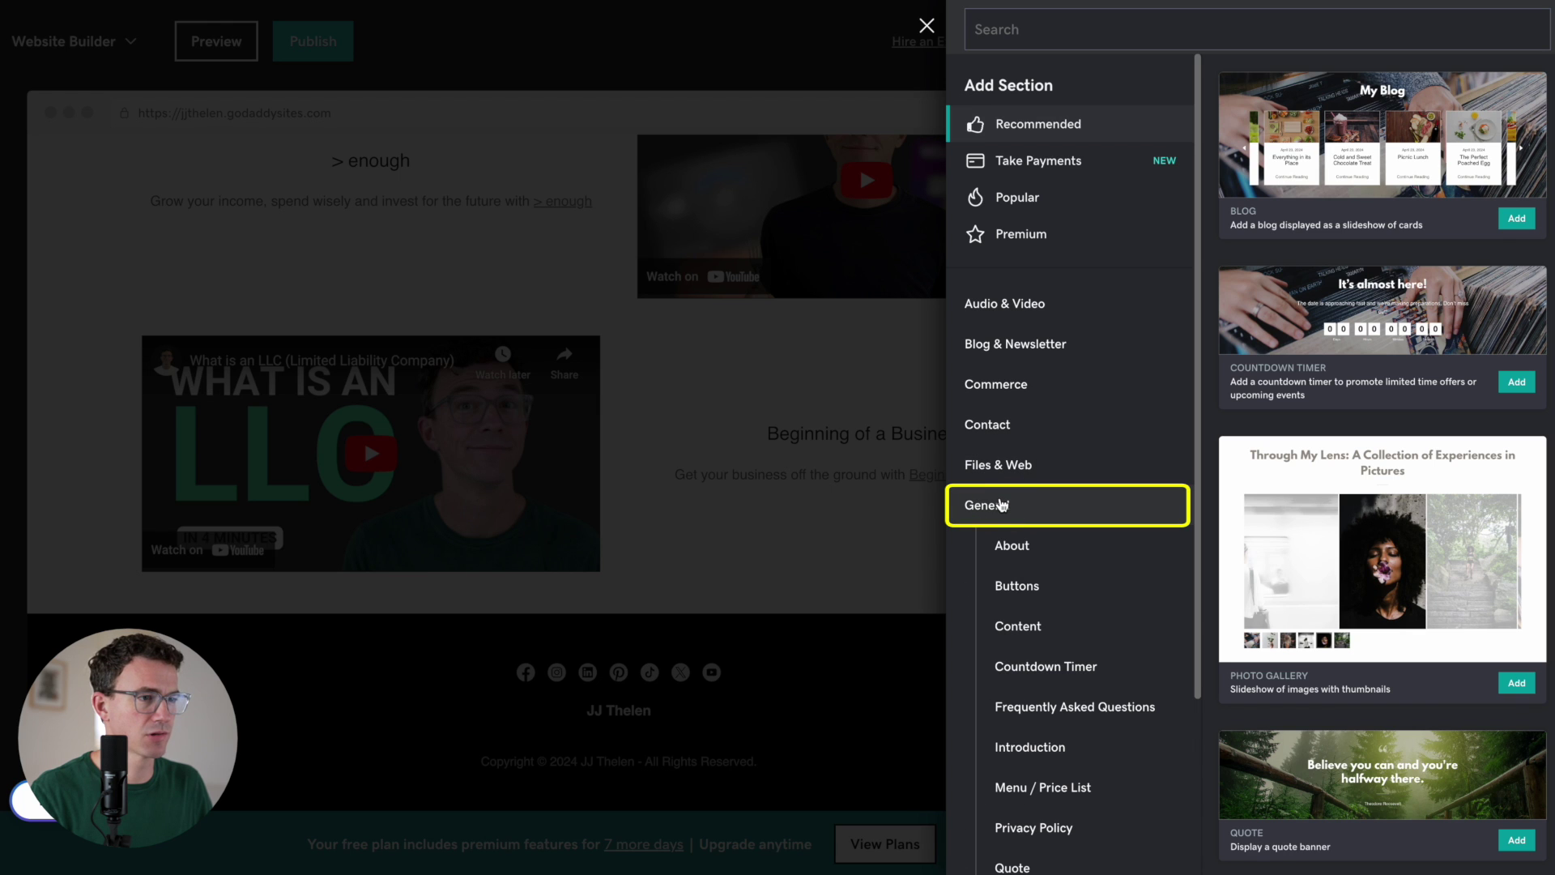
pyautogui.click(1020, 628)
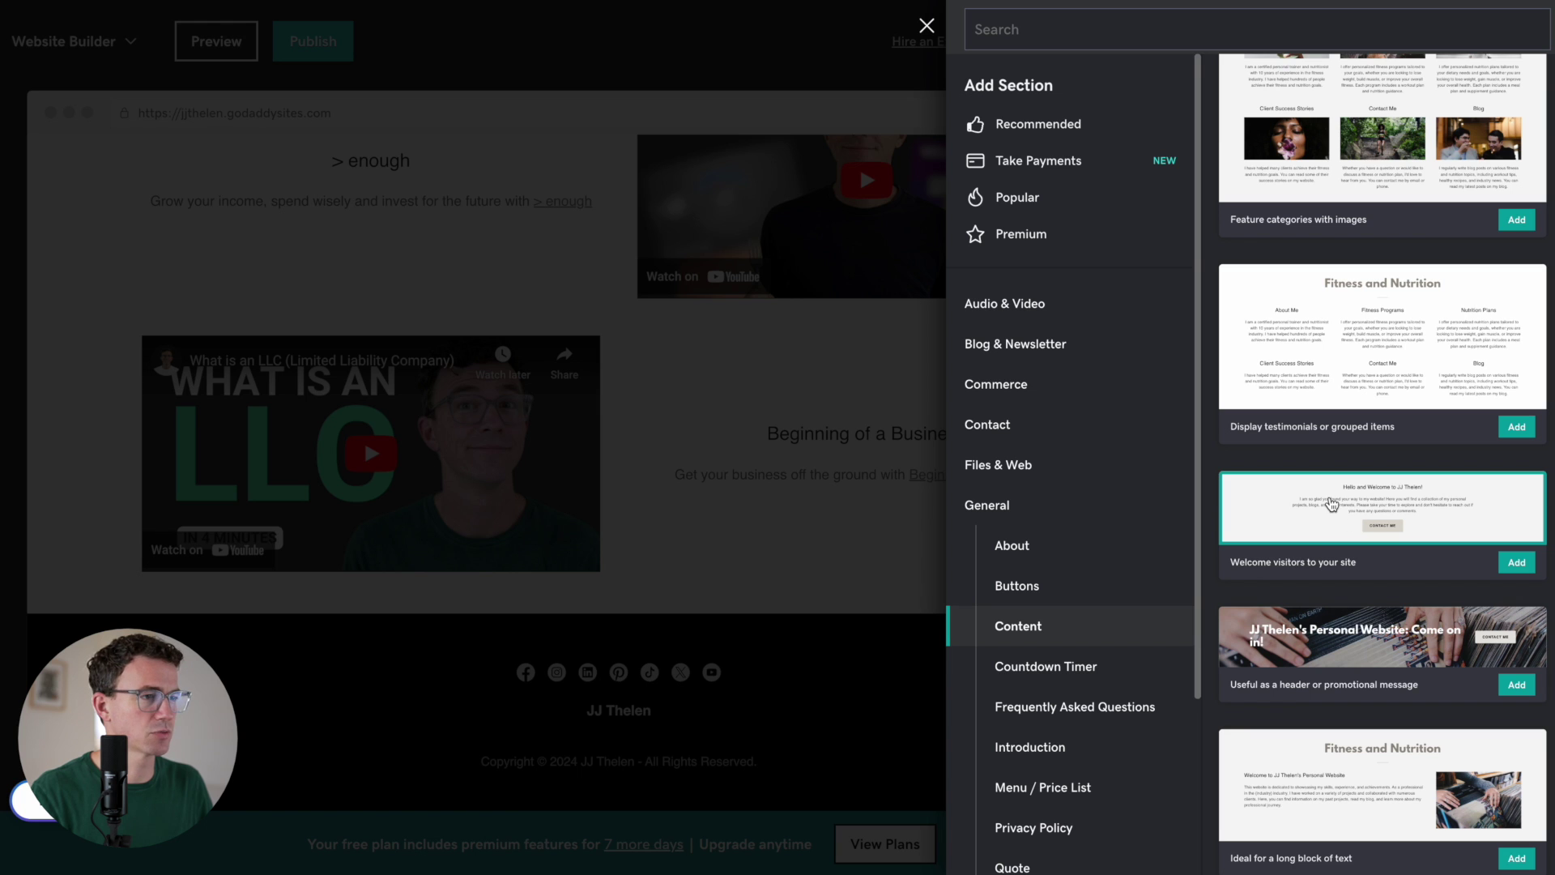
pyautogui.click(1331, 504)
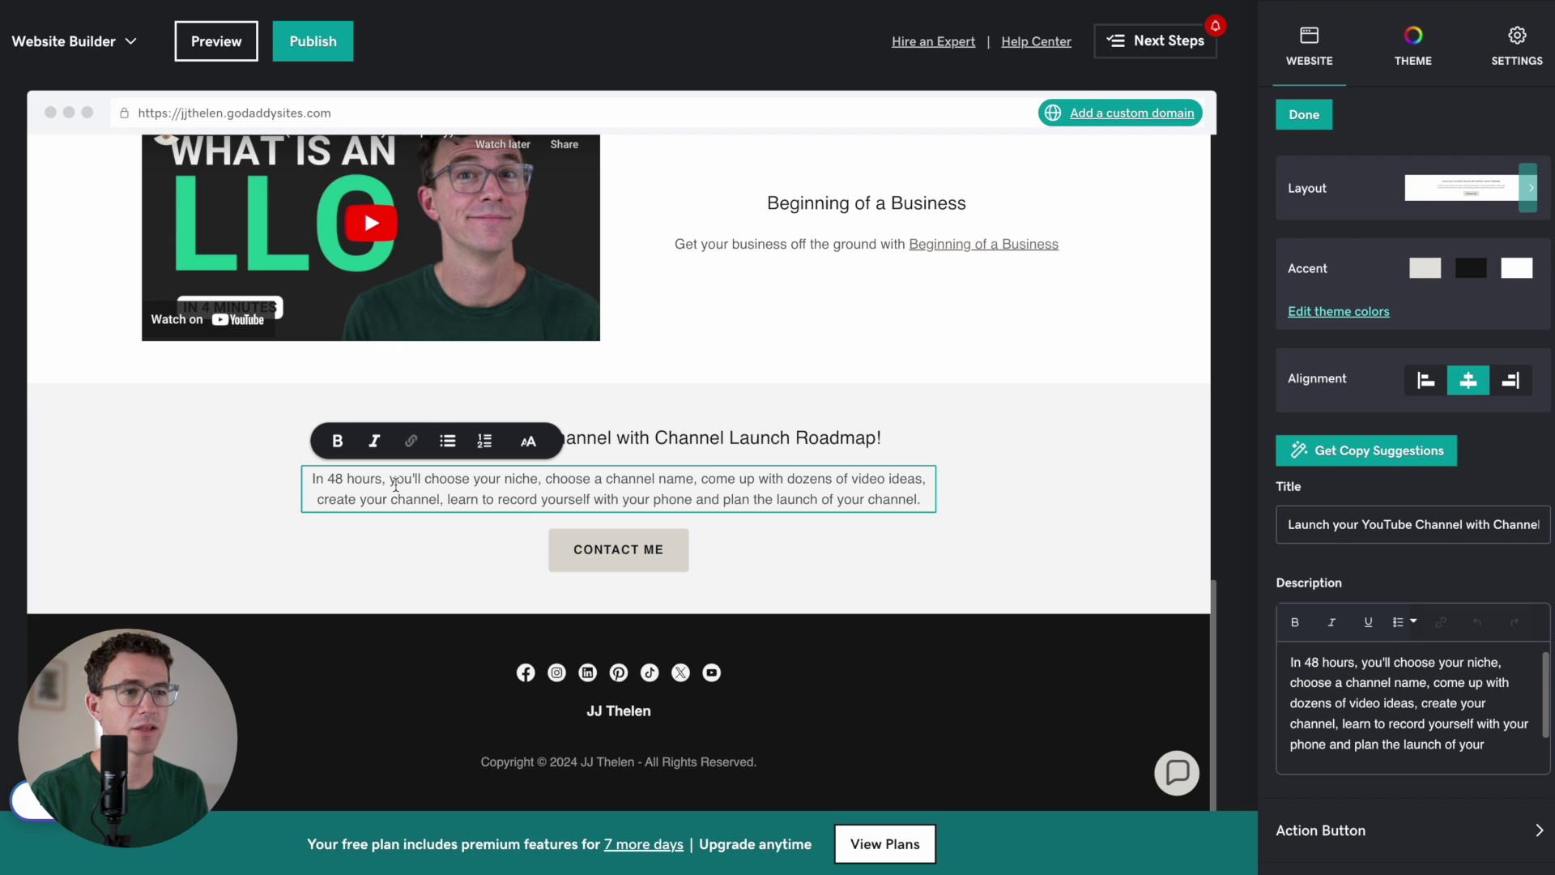
pyautogui.click(486, 523)
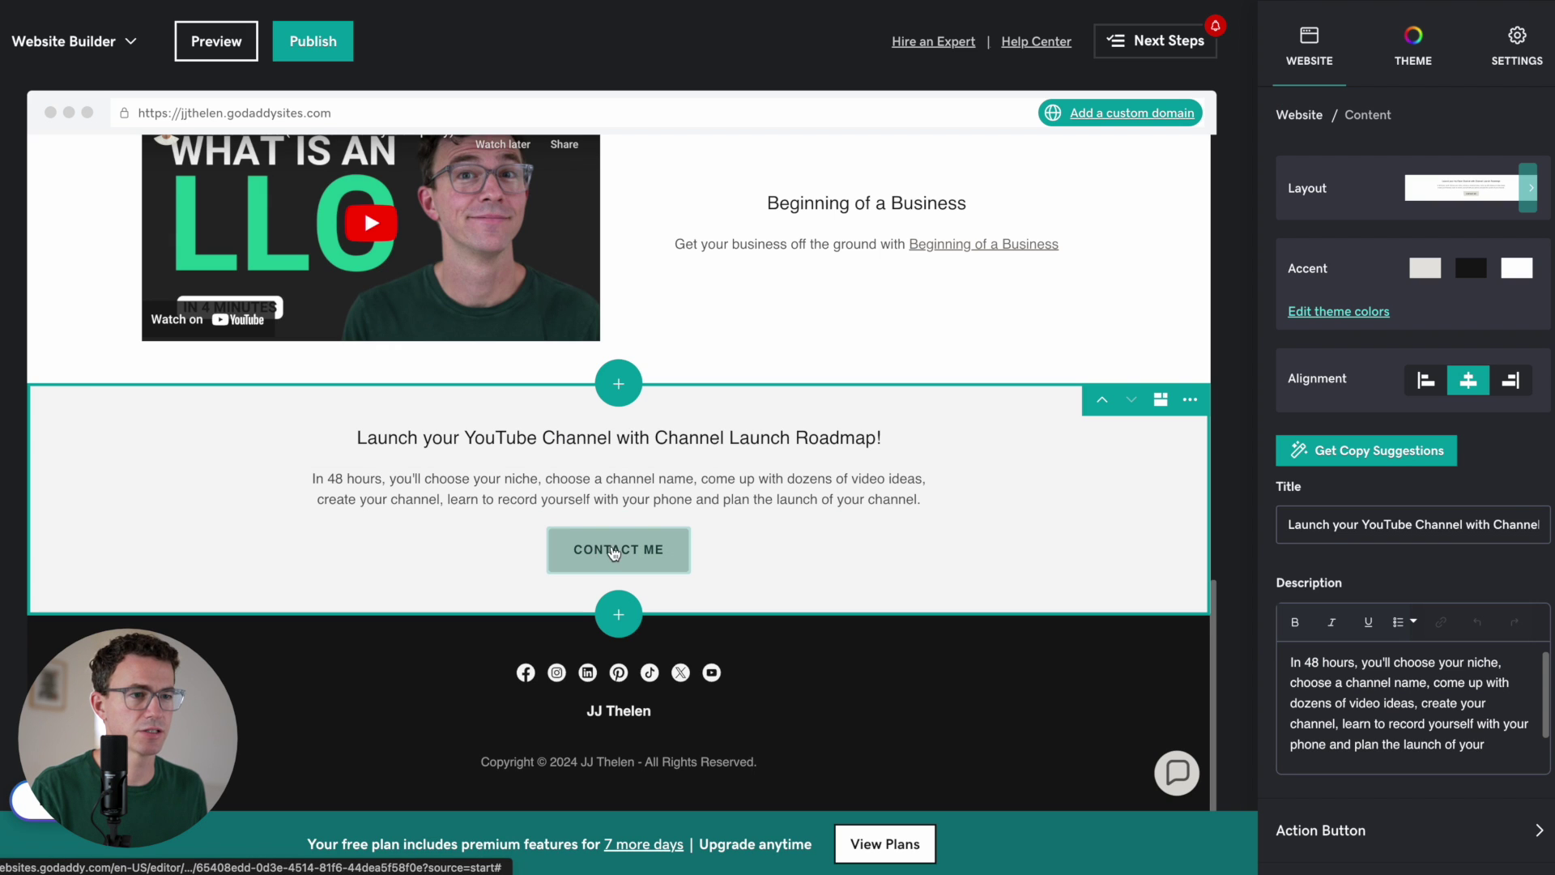
pyautogui.click(607, 551)
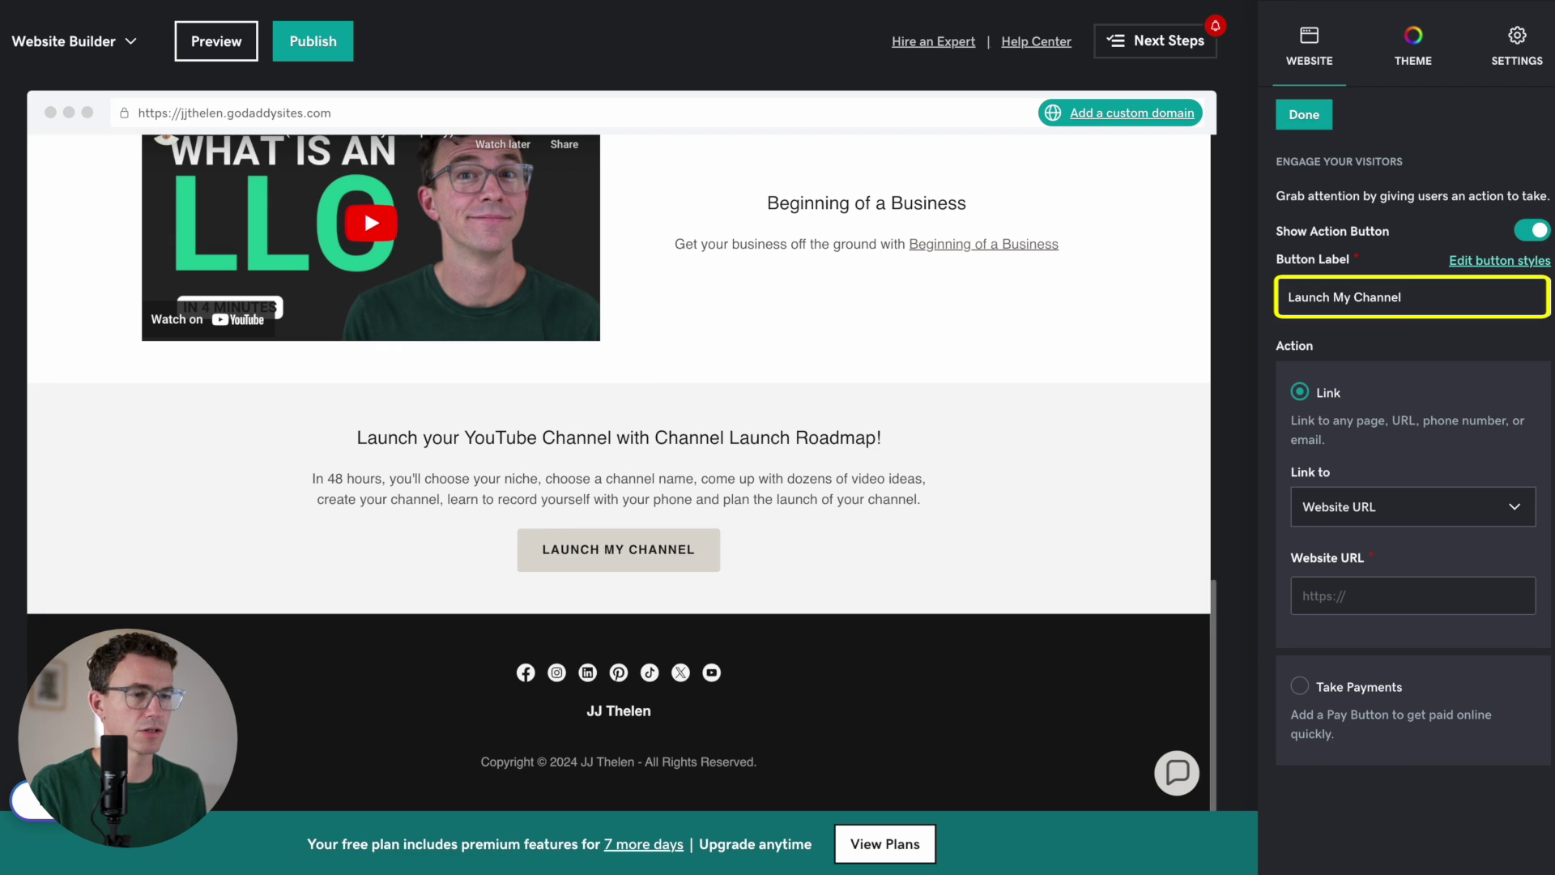
pyautogui.click(1332, 508)
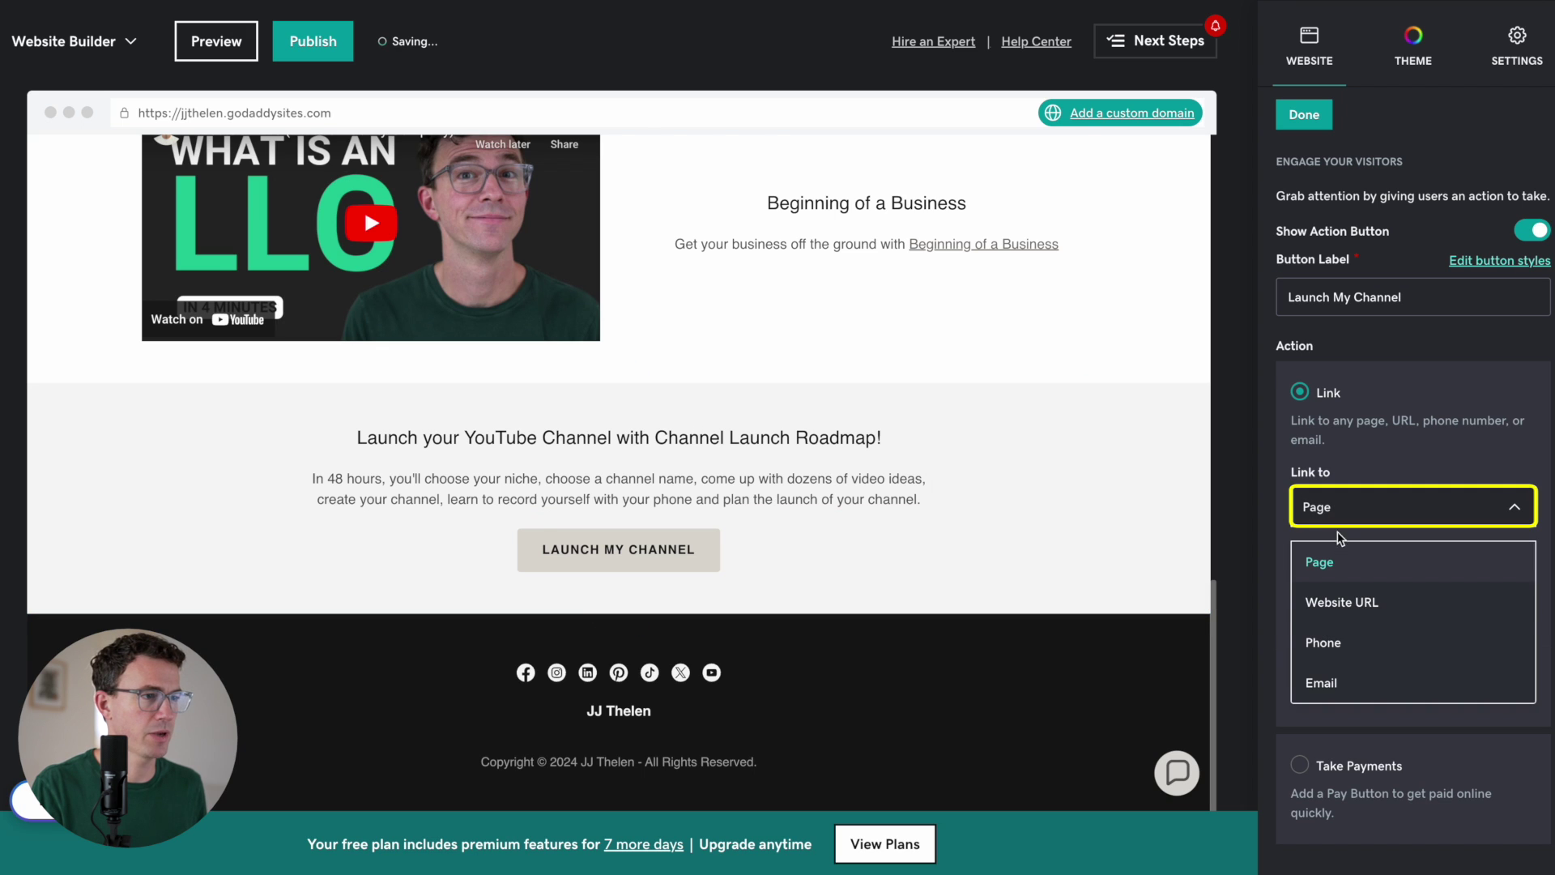
pyautogui.click(1350, 604)
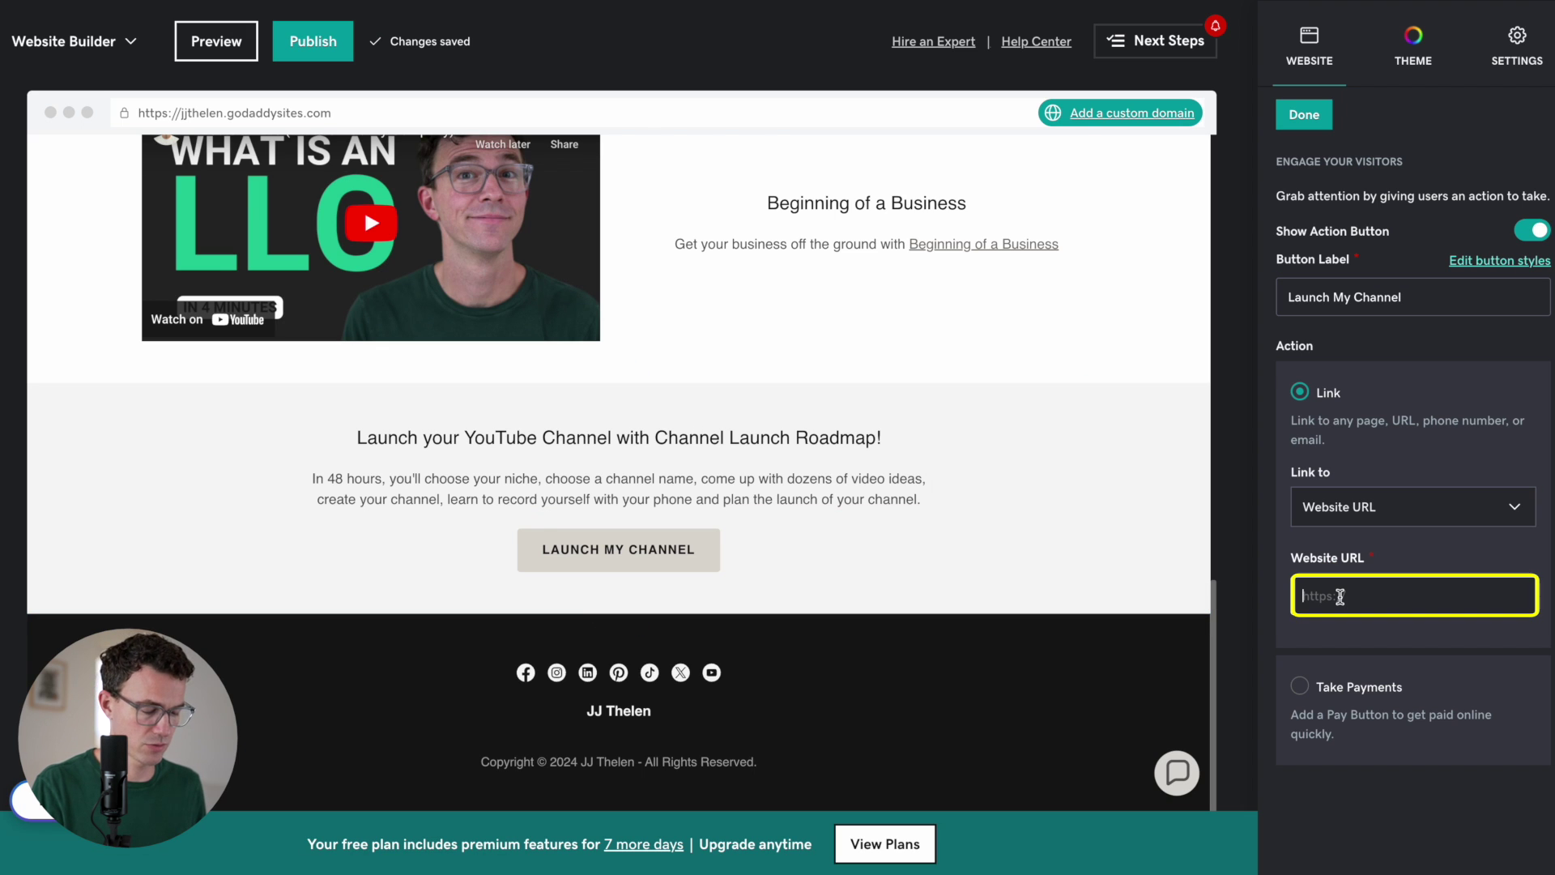
pyautogui.write('https://channellaunchroadmap.com')
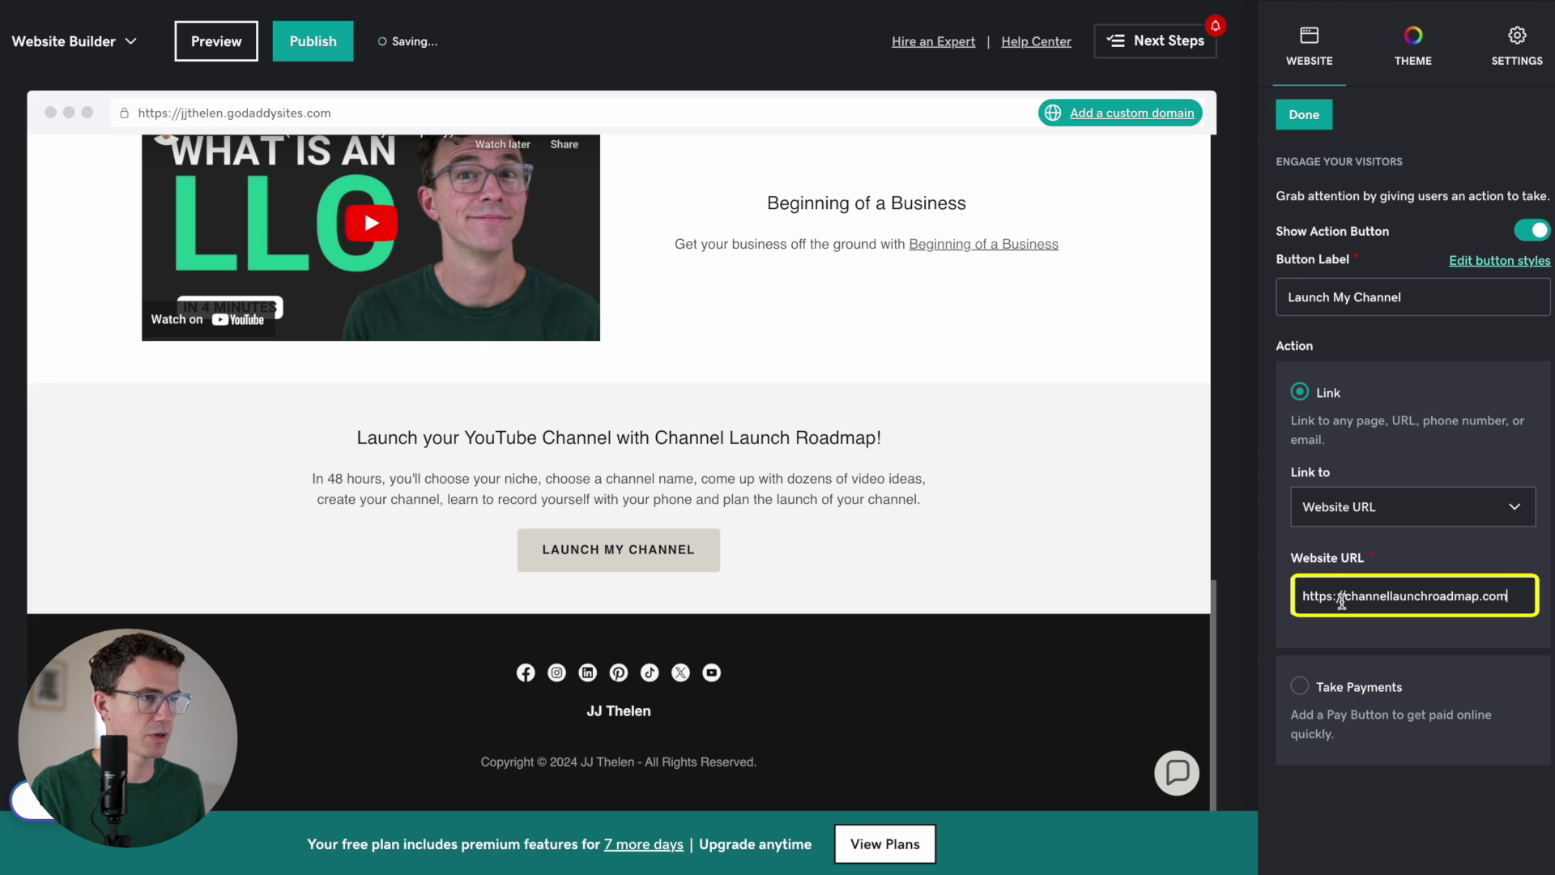
pyautogui.click(1304, 114)
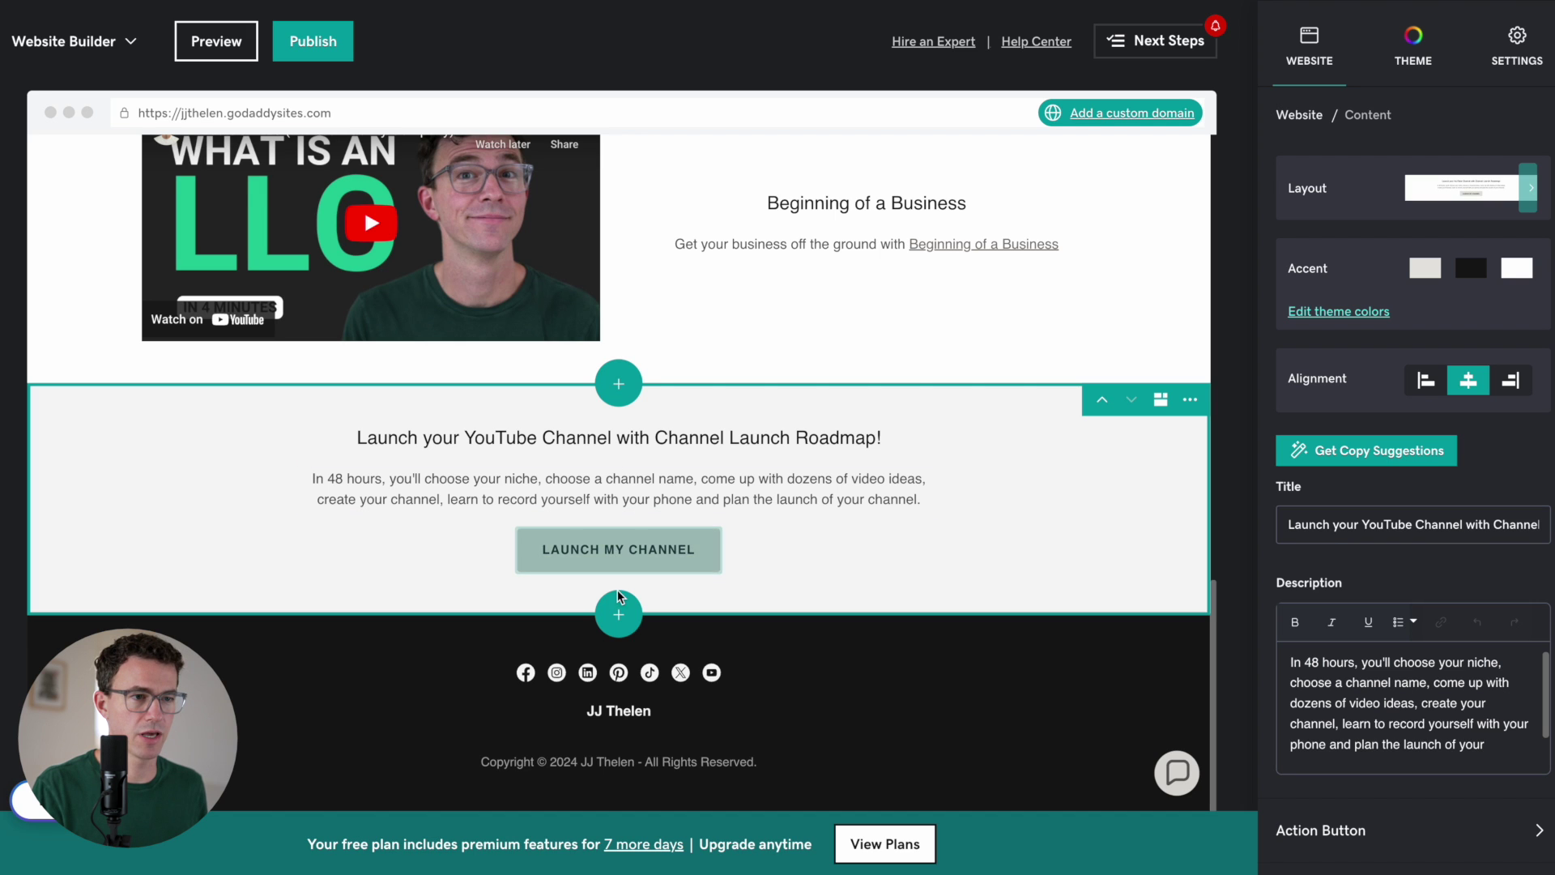
pyautogui.click(619, 613)
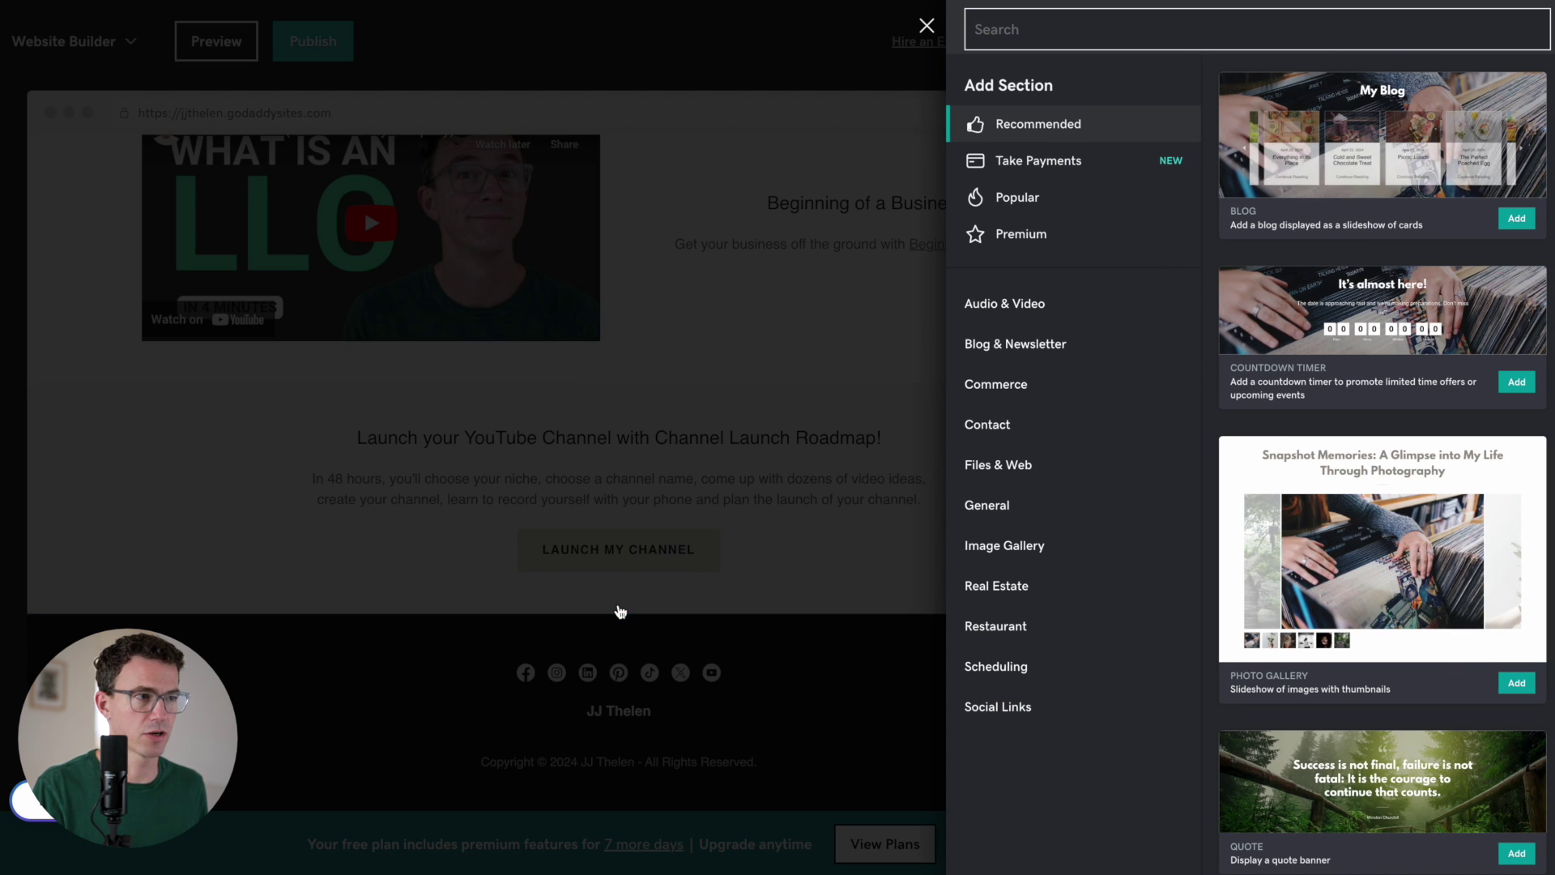
# Add the slideshow-of-cards layout from Blog & Newsletter > Blog.
pyautogui.click(972, 344)
pyautogui.click(1006, 382)
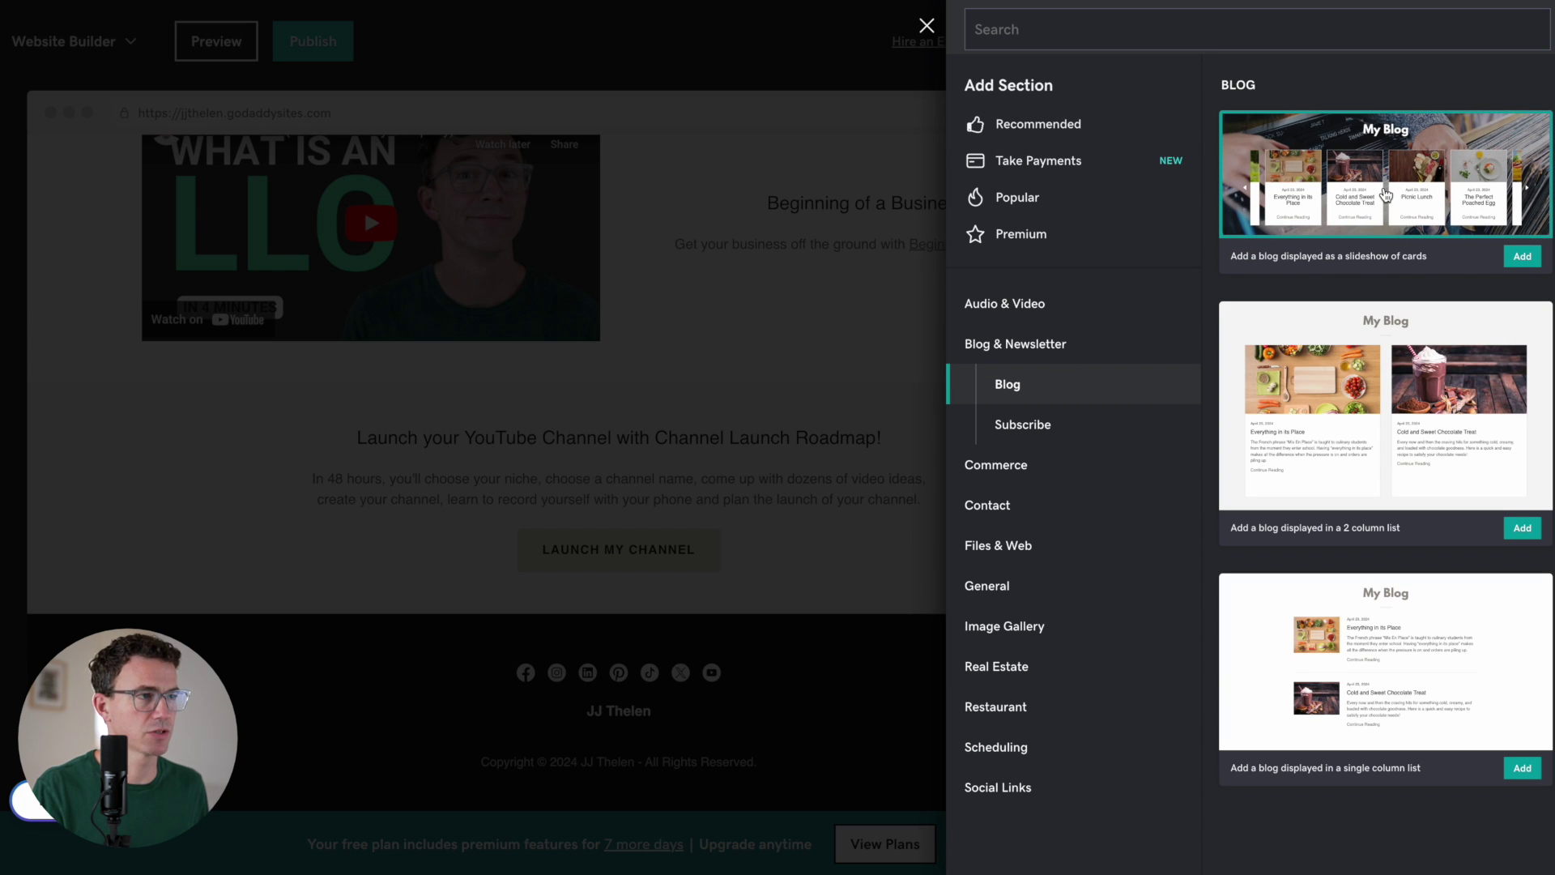
pyautogui.click(1384, 192)
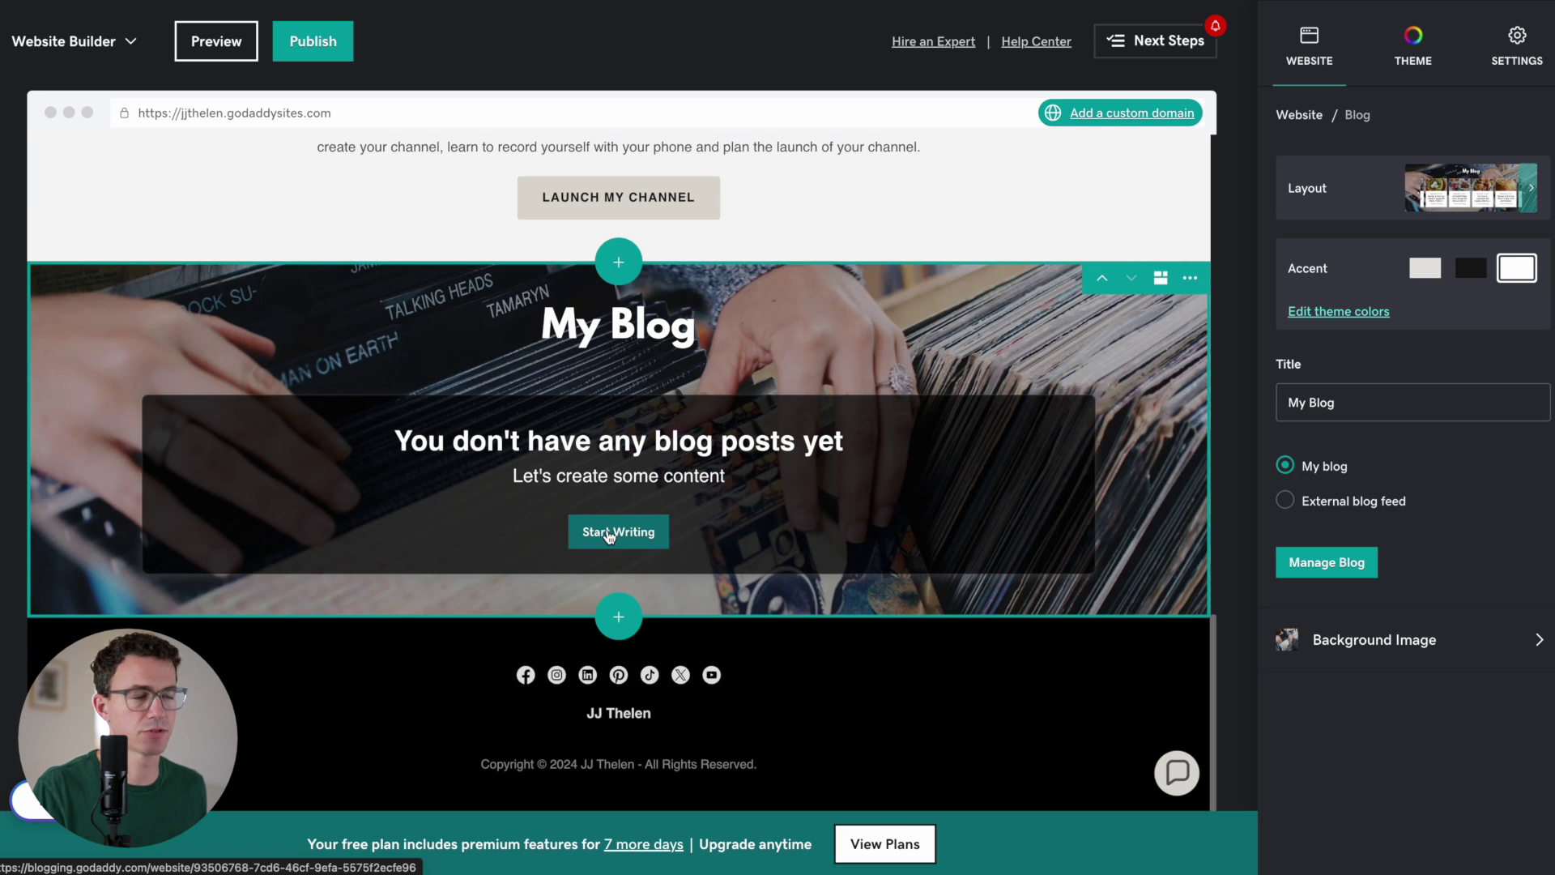
# Create a post titled 'Why your business needs a YouTube channel' with pasted body text.
pyautogui.click(609, 533)
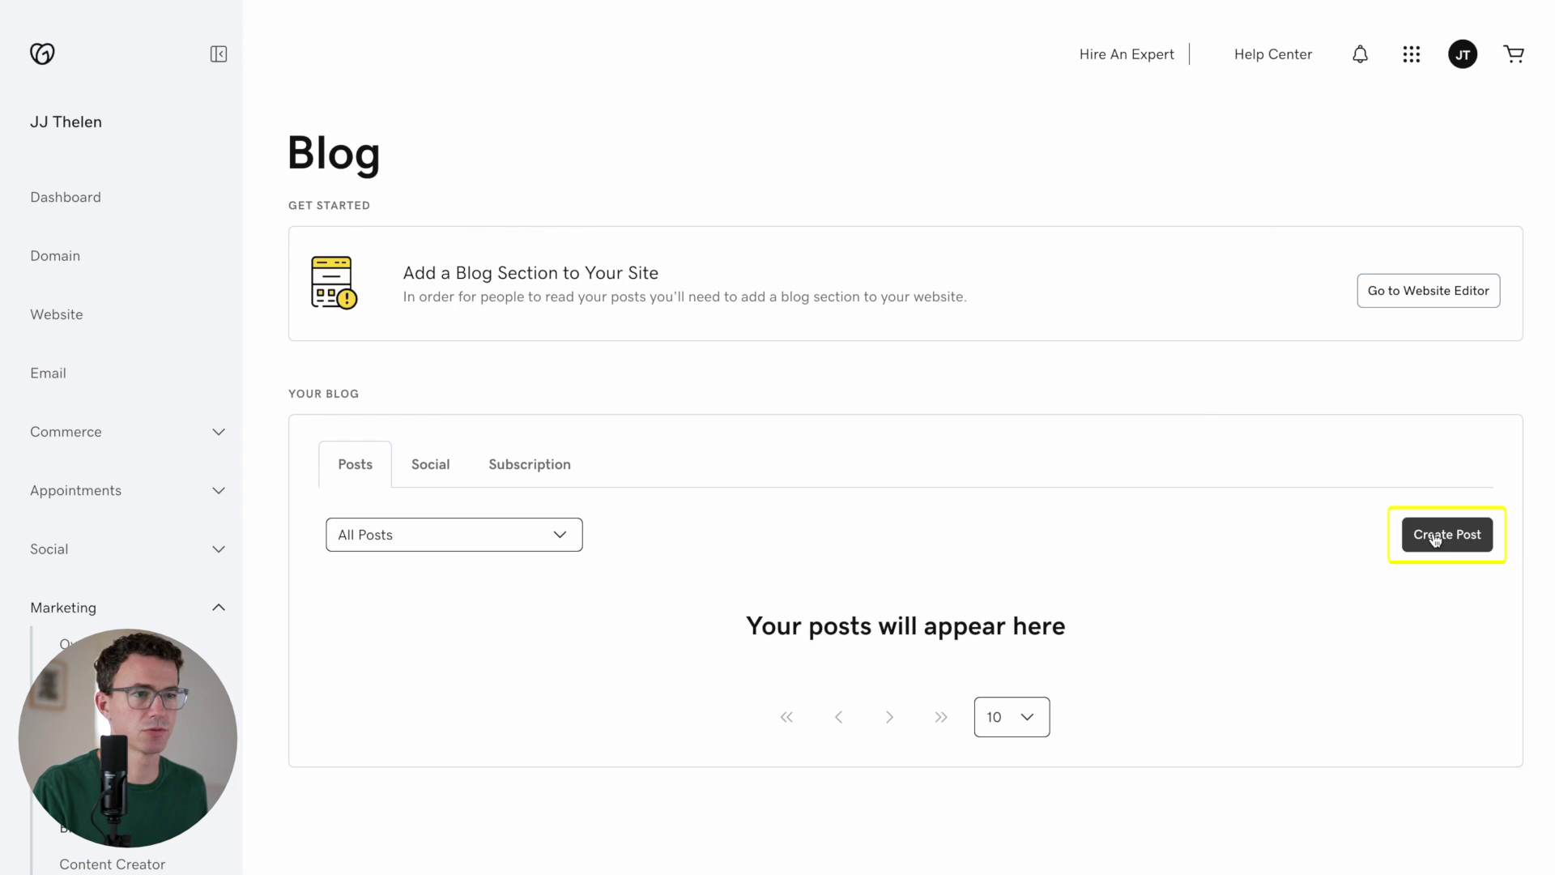
pyautogui.click(1435, 540)
pyautogui.write('your busine')
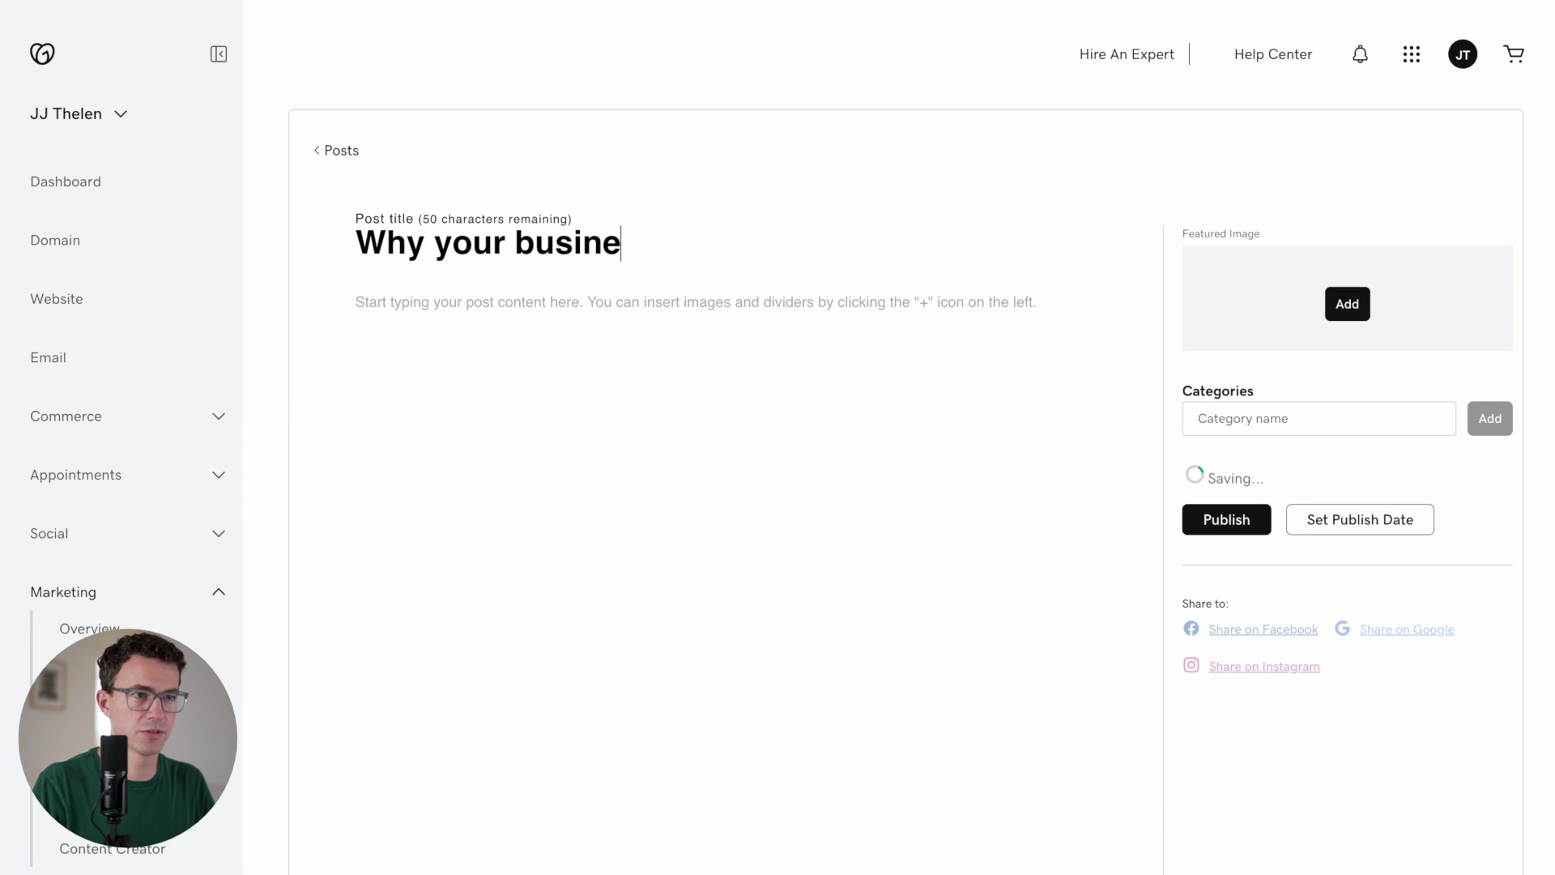
pyautogui.write('ss needs a y')
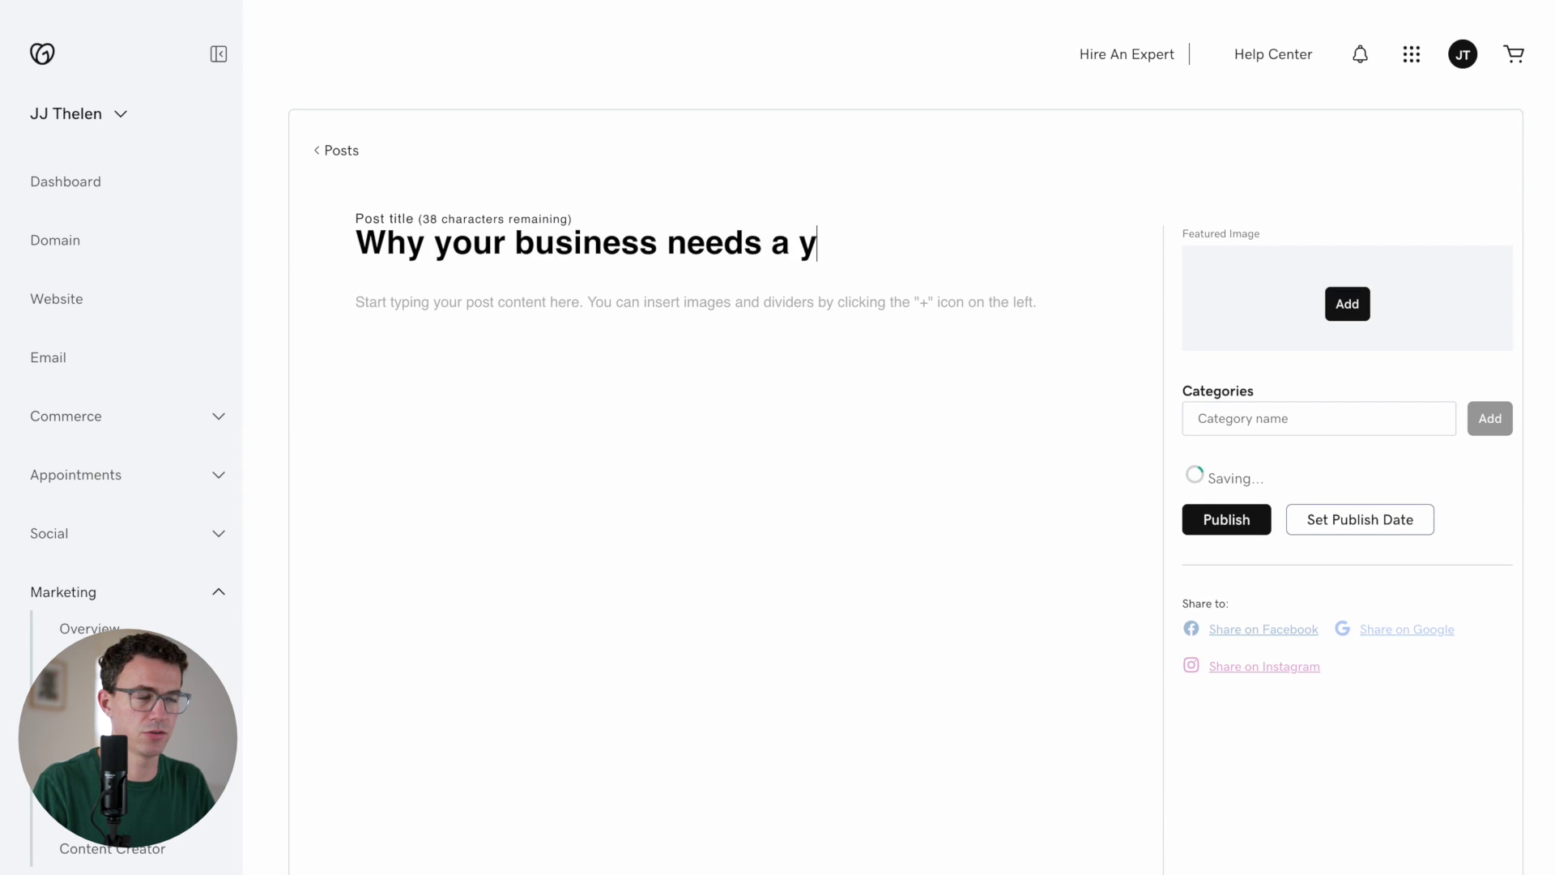
pyautogui.press('BackSpace')
pyautogui.write('YouTube cha')
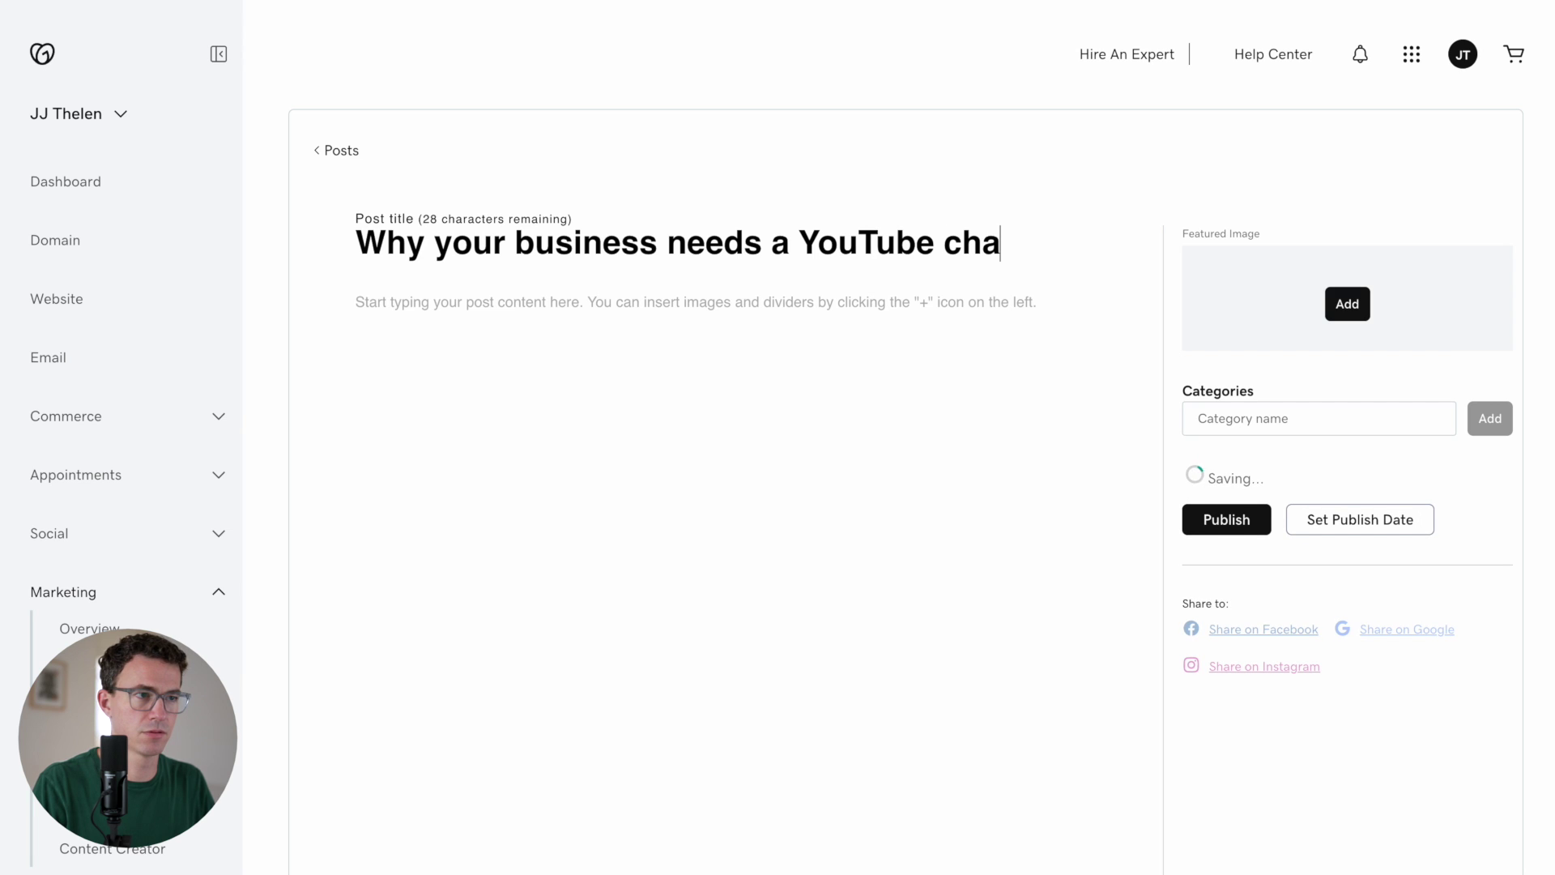
pyautogui.write('nnel')
pyautogui.click(381, 357)
pyautogui.write('You can build trust. You can grow an audience. You can get leads. You can sell on autopilot.')
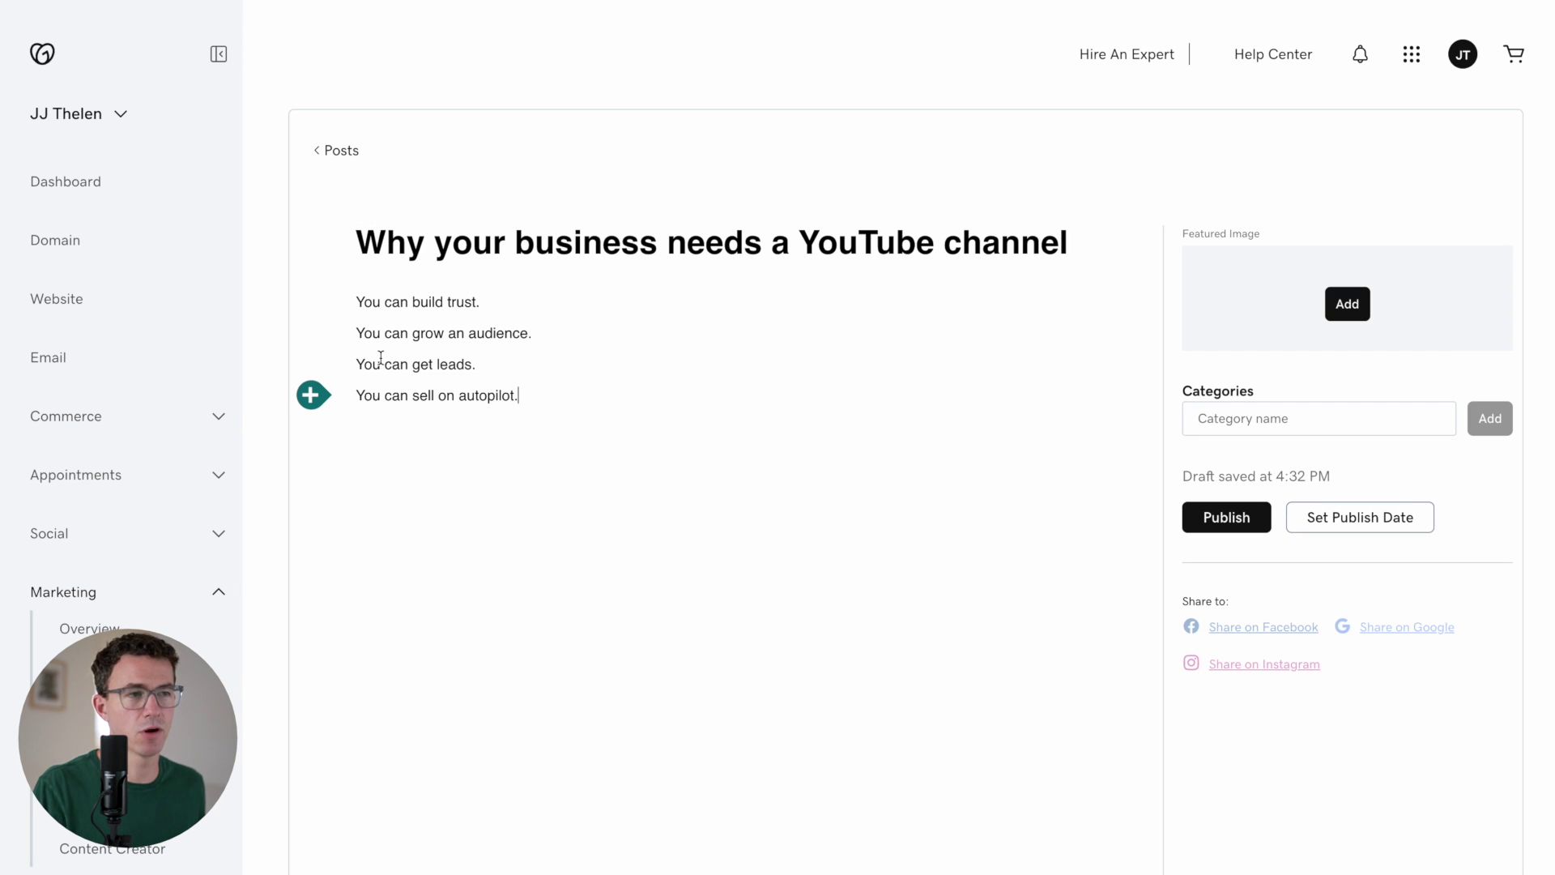
# Embed the YouTube video in the post as a Video block.
pyautogui.click(311, 394)
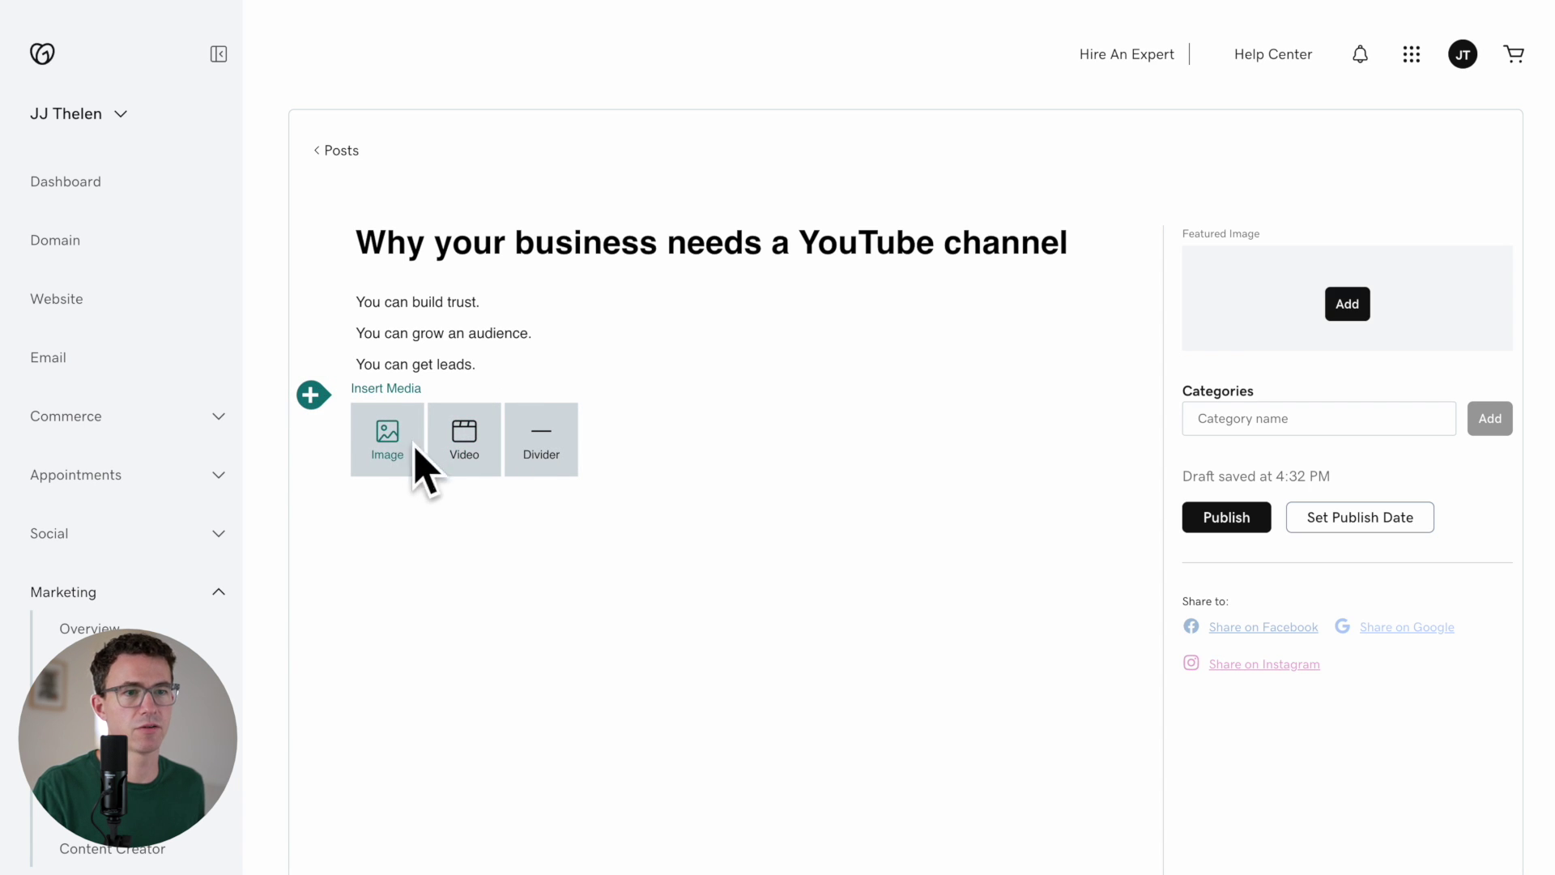
pyautogui.click(464, 451)
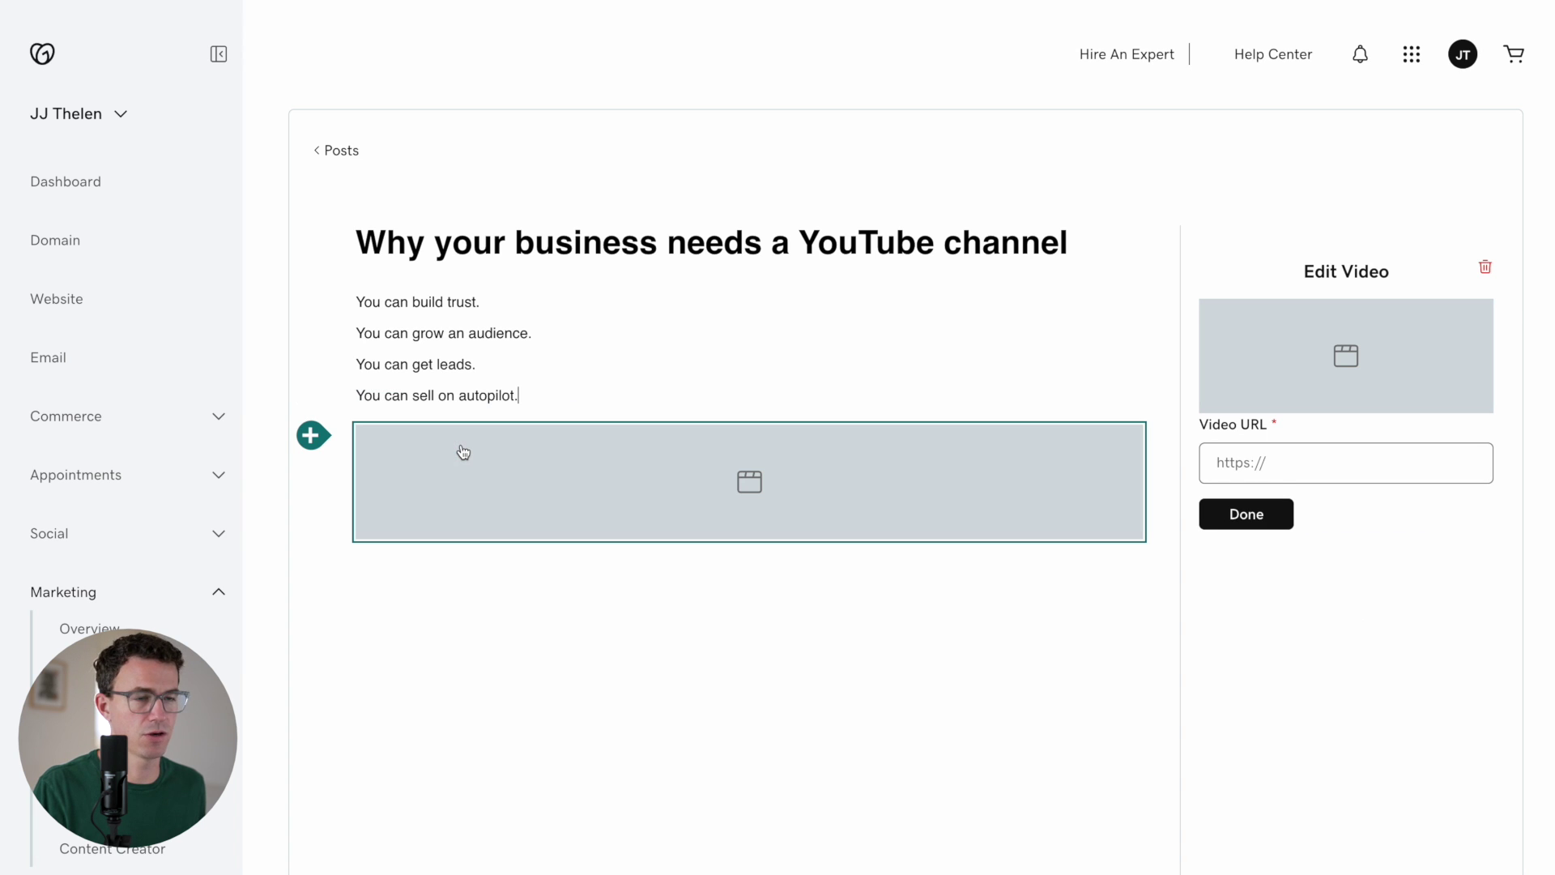
pyautogui.hotkey('ctrl', 'v')
pyautogui.click(1251, 560)
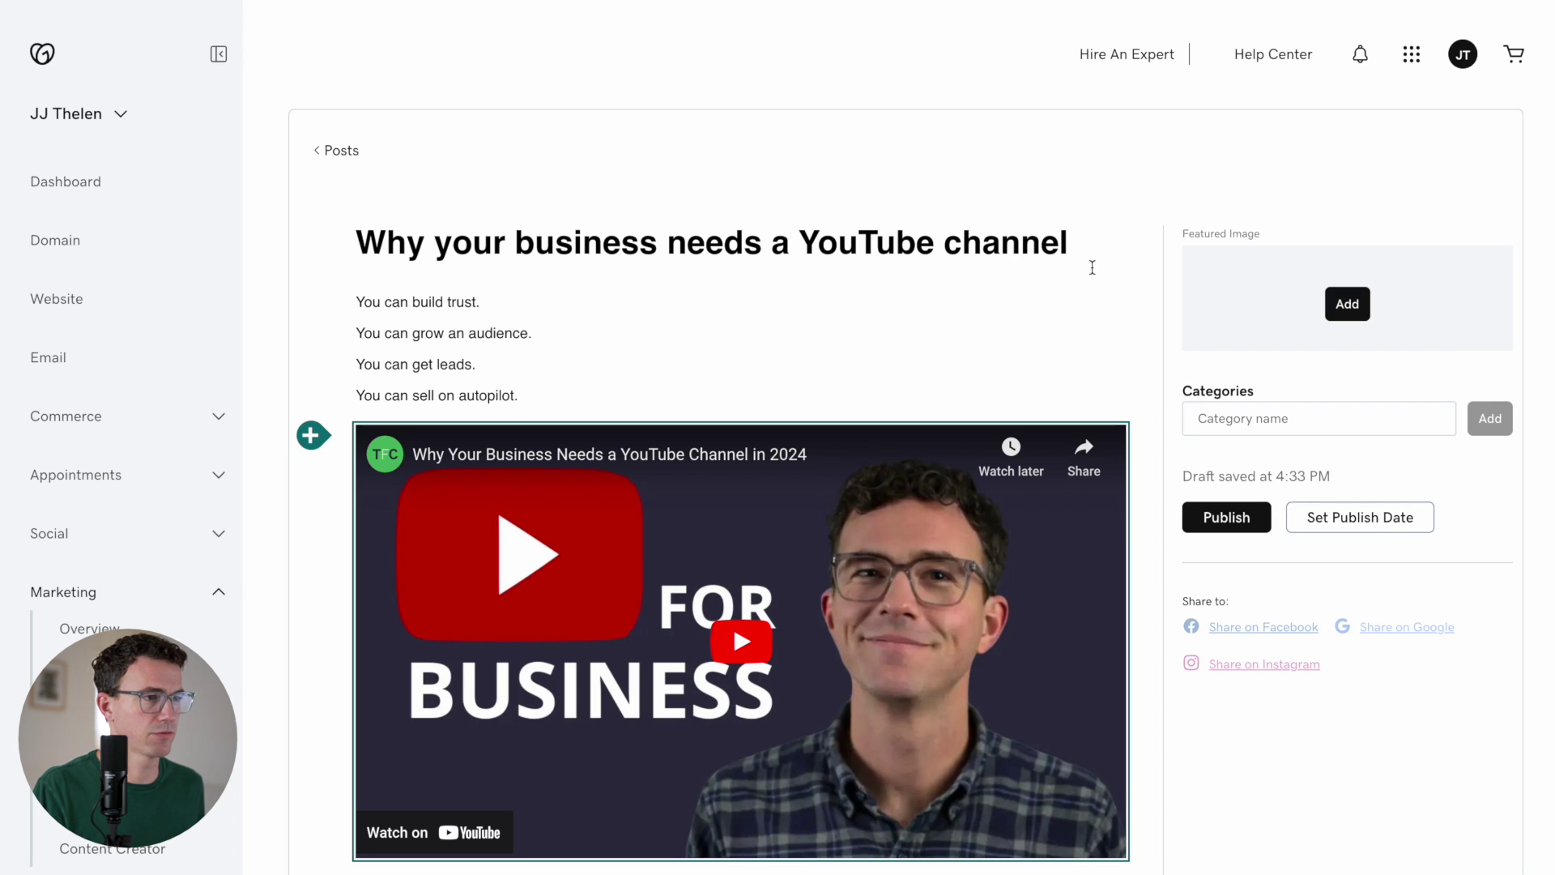
# Publish the post, return to the website editor, and publish the site.
pyautogui.click(1236, 520)
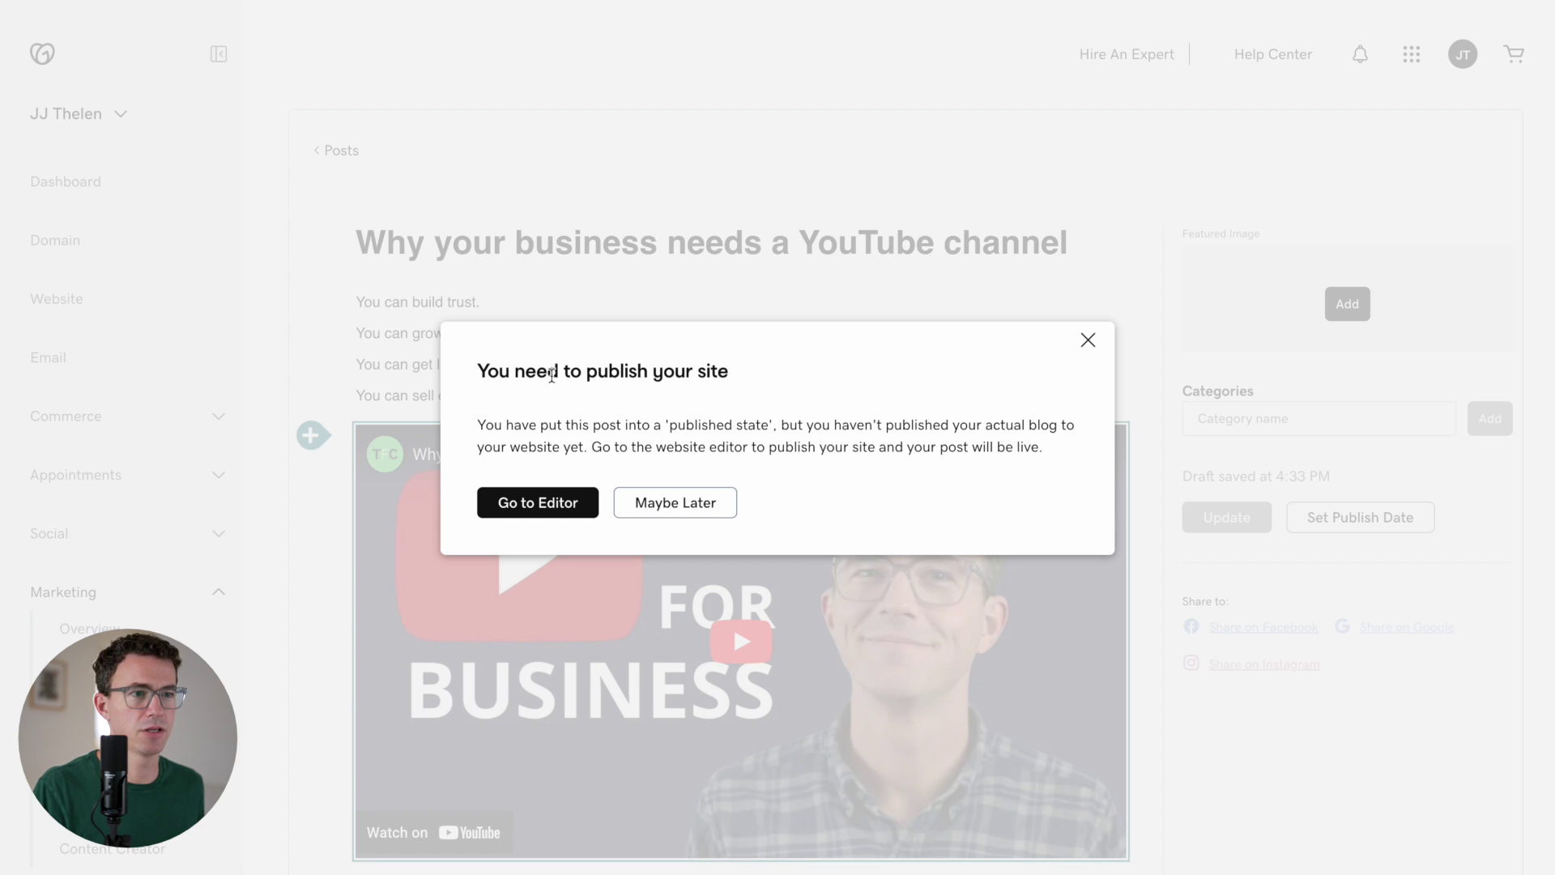
pyautogui.click(546, 504)
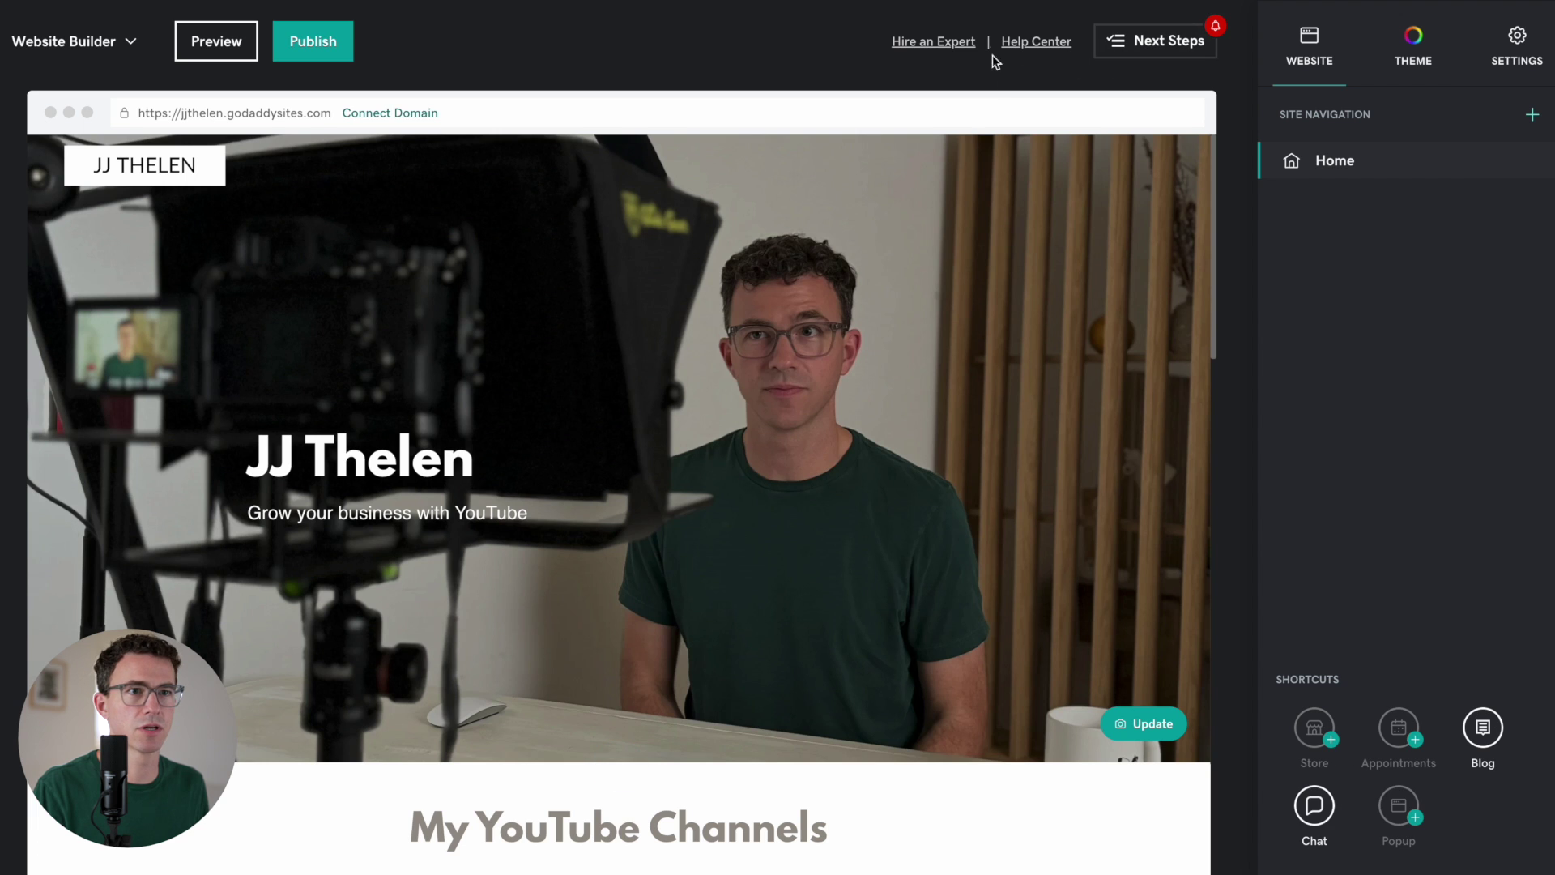
pyautogui.click(329, 49)
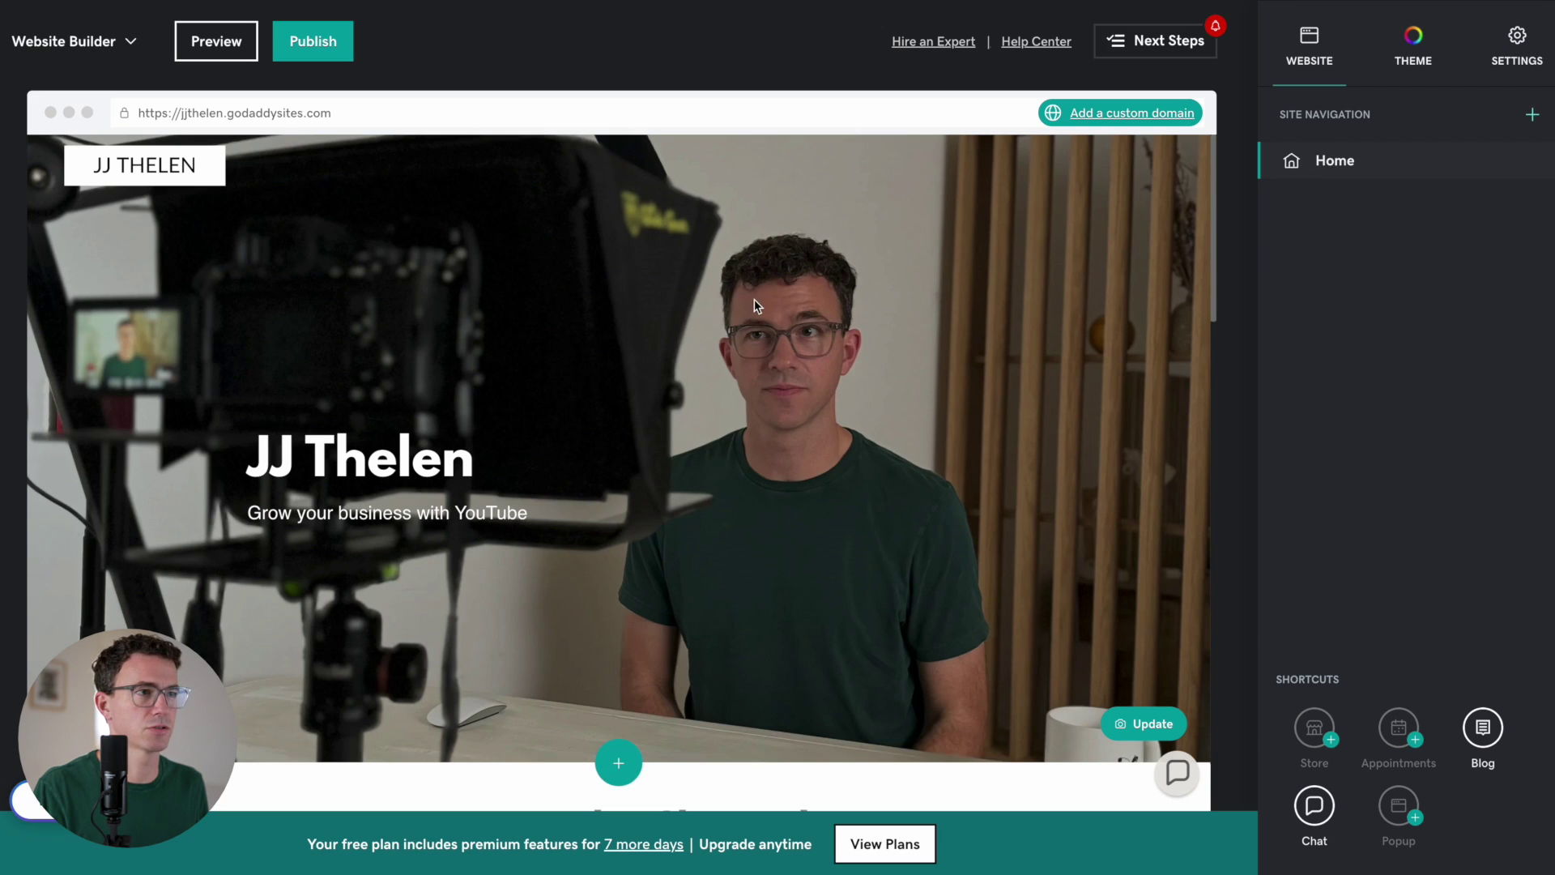
# Add an Online Appointments section below the My Blog section and begin adding a service.
pyautogui.scroll(-20, 642, 320)
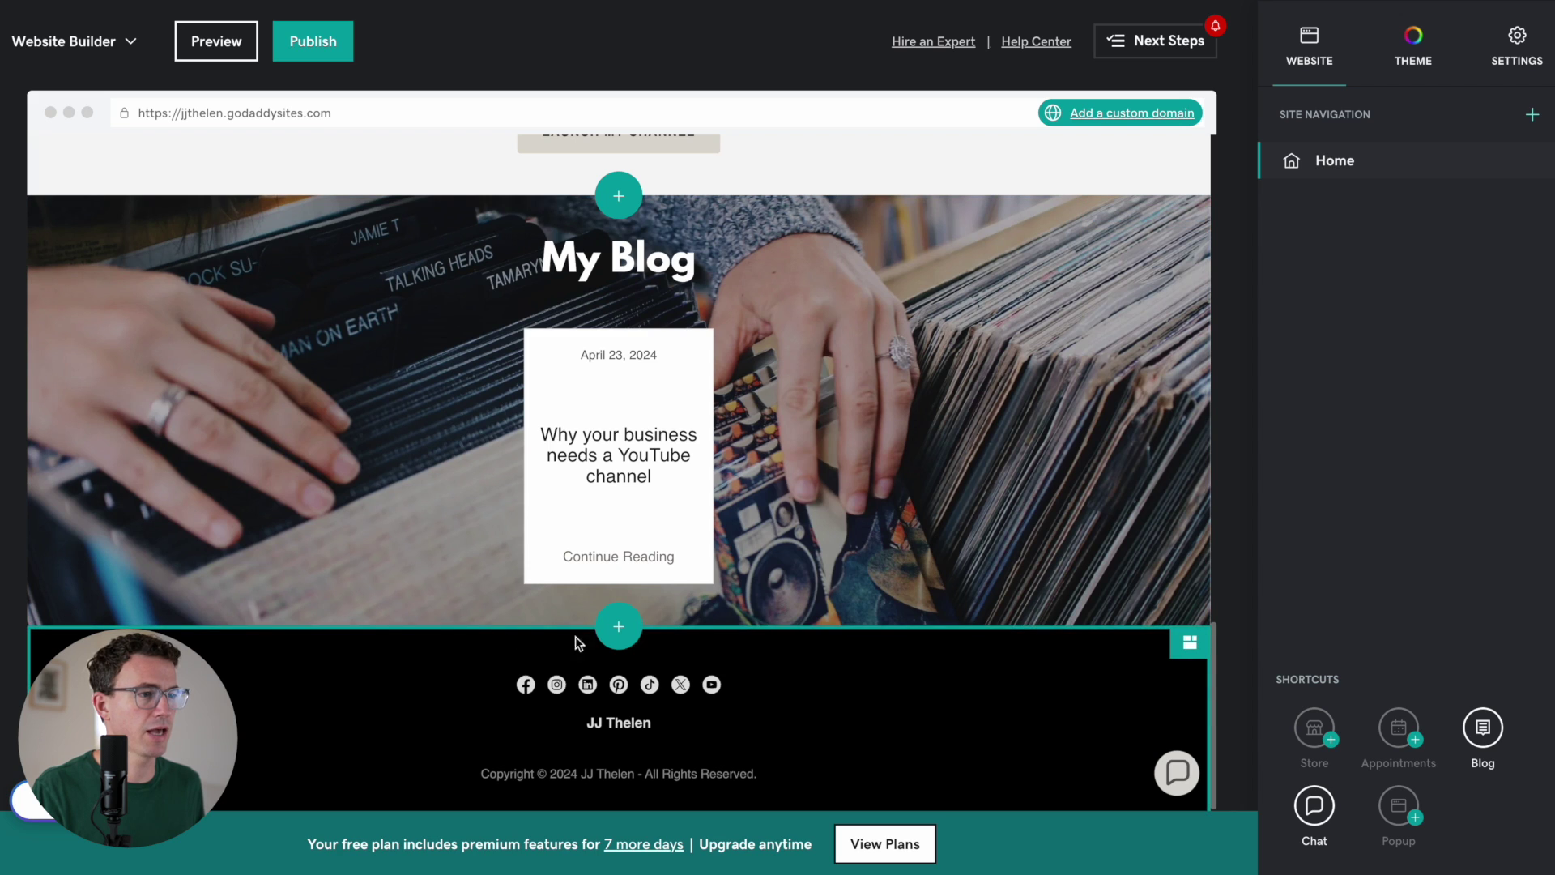
pyautogui.click(1392, 729)
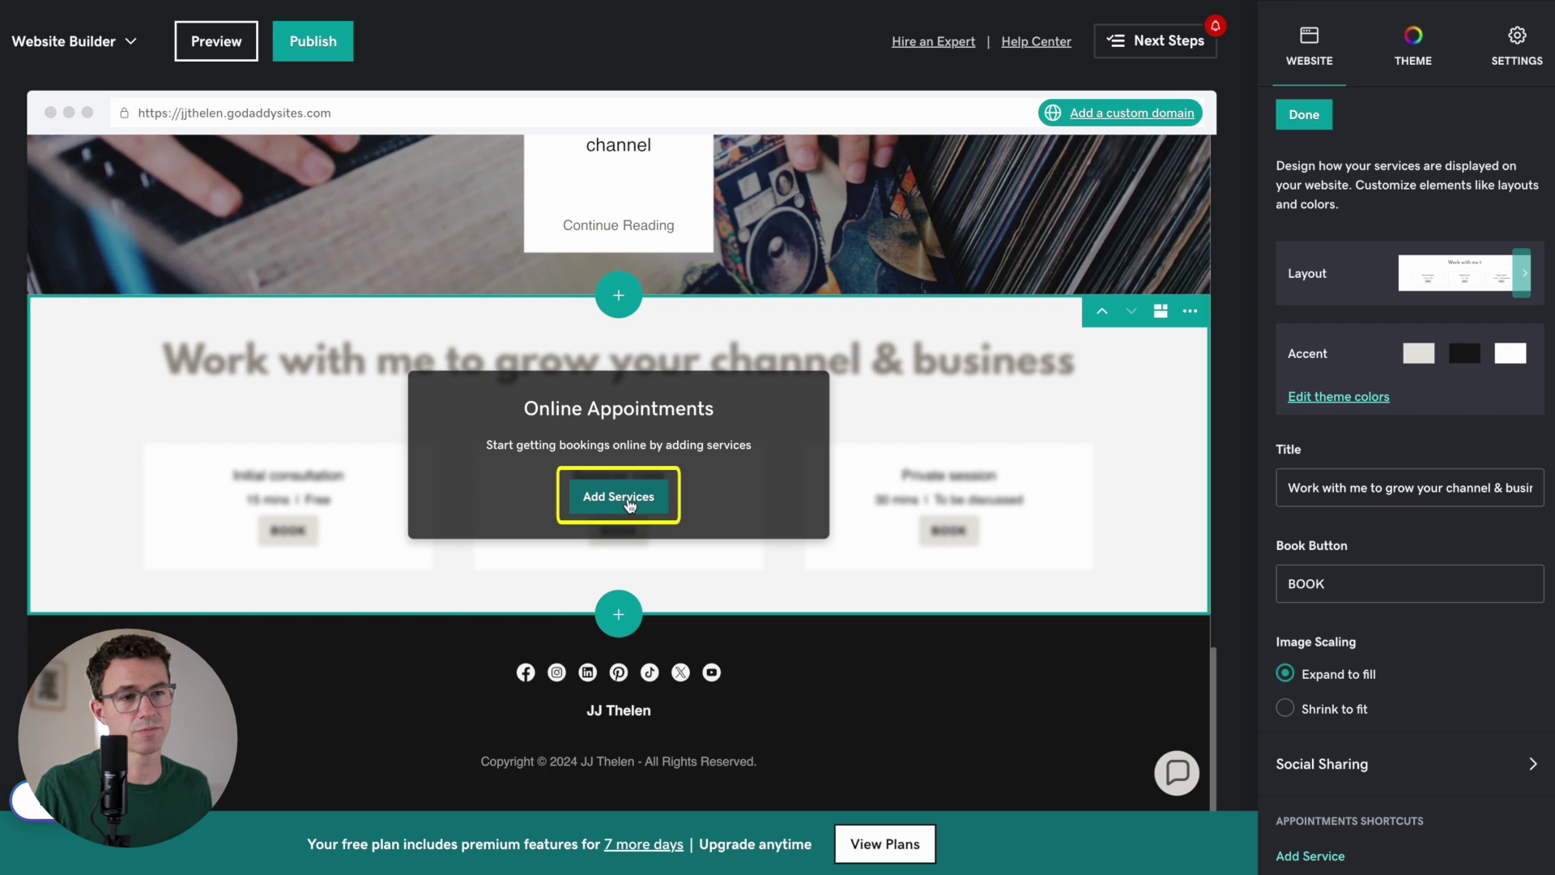
pyautogui.click(629, 506)
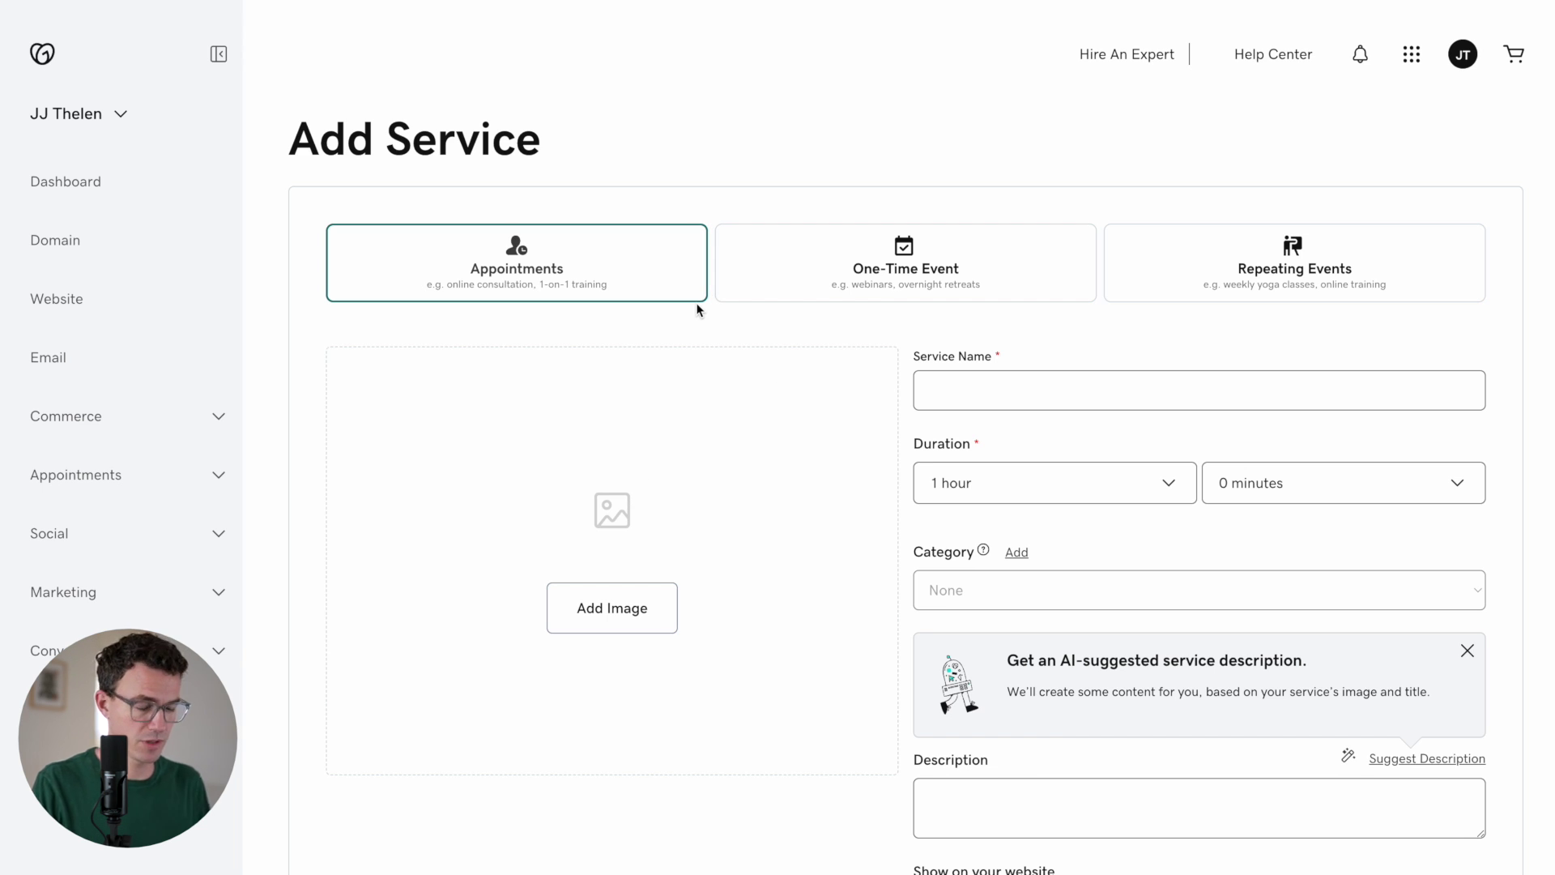
# Name the service '1-on-1 YouTube Coaching Call' and add a description about one-on-one growth help.
pyautogui.write('1-on-1 YouTube Coaching Call')
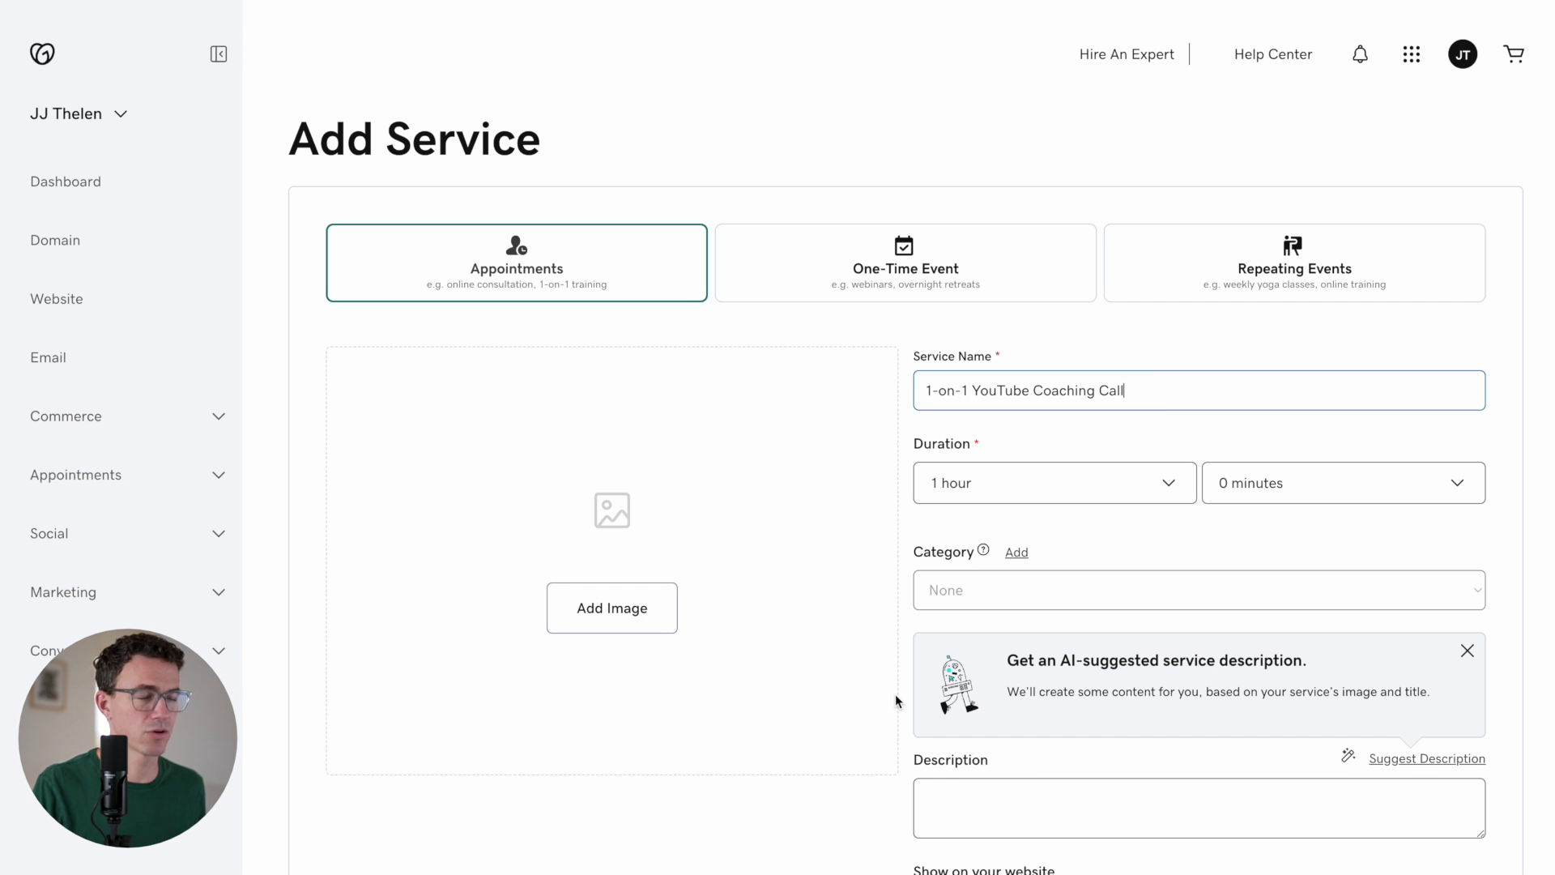
pyautogui.scroll(-2, 895, 701)
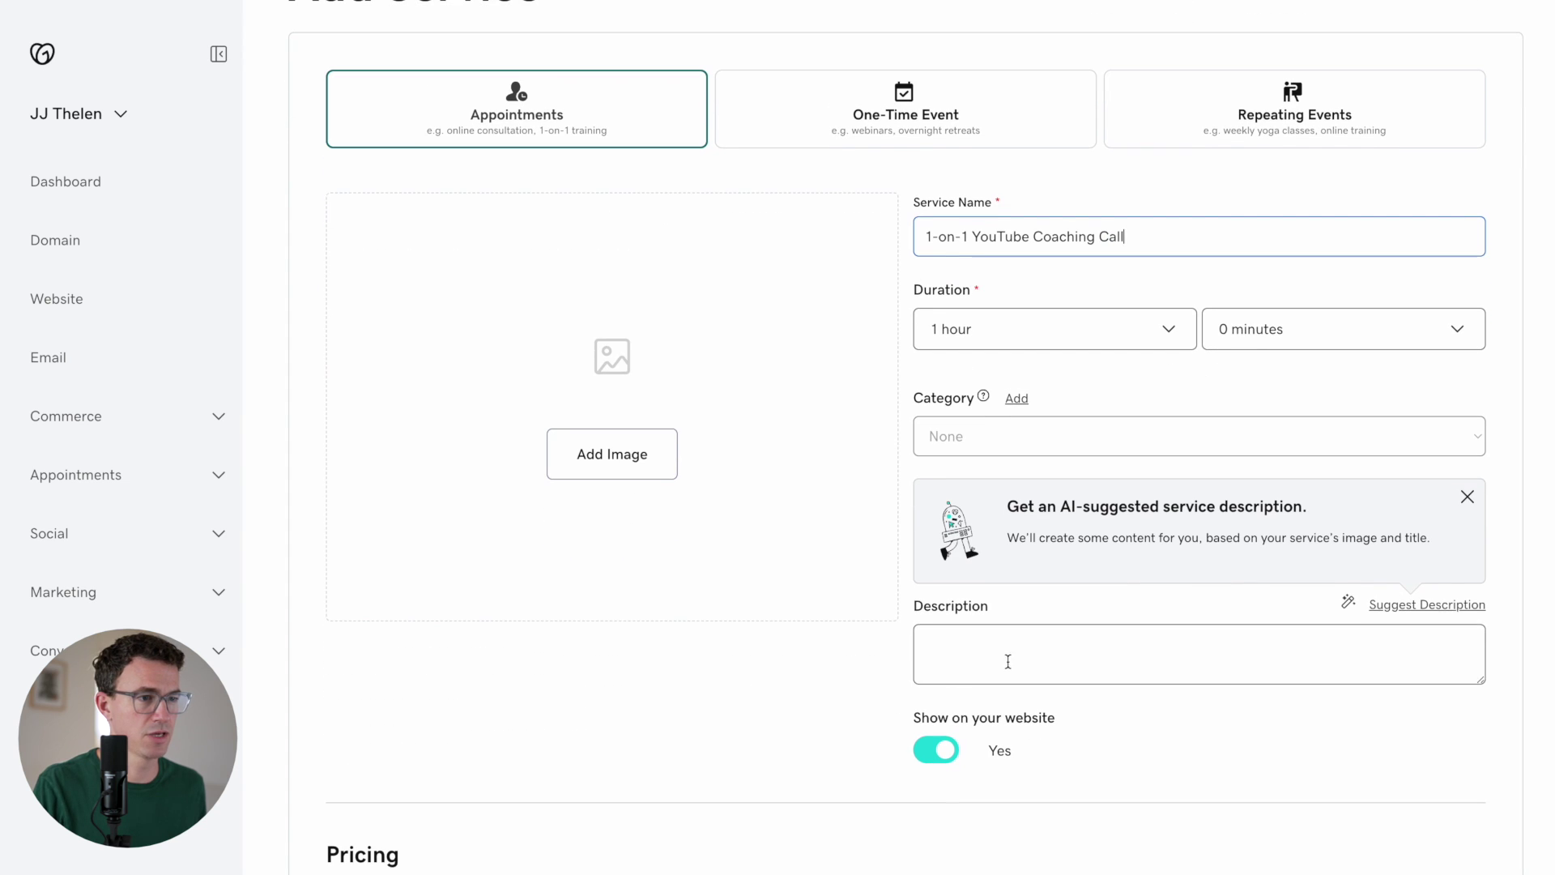
pyautogui.click(1007, 659)
pyautogui.write("Grow your audience and your business with my one-on-one help. You'll also receive a recording of the call.")
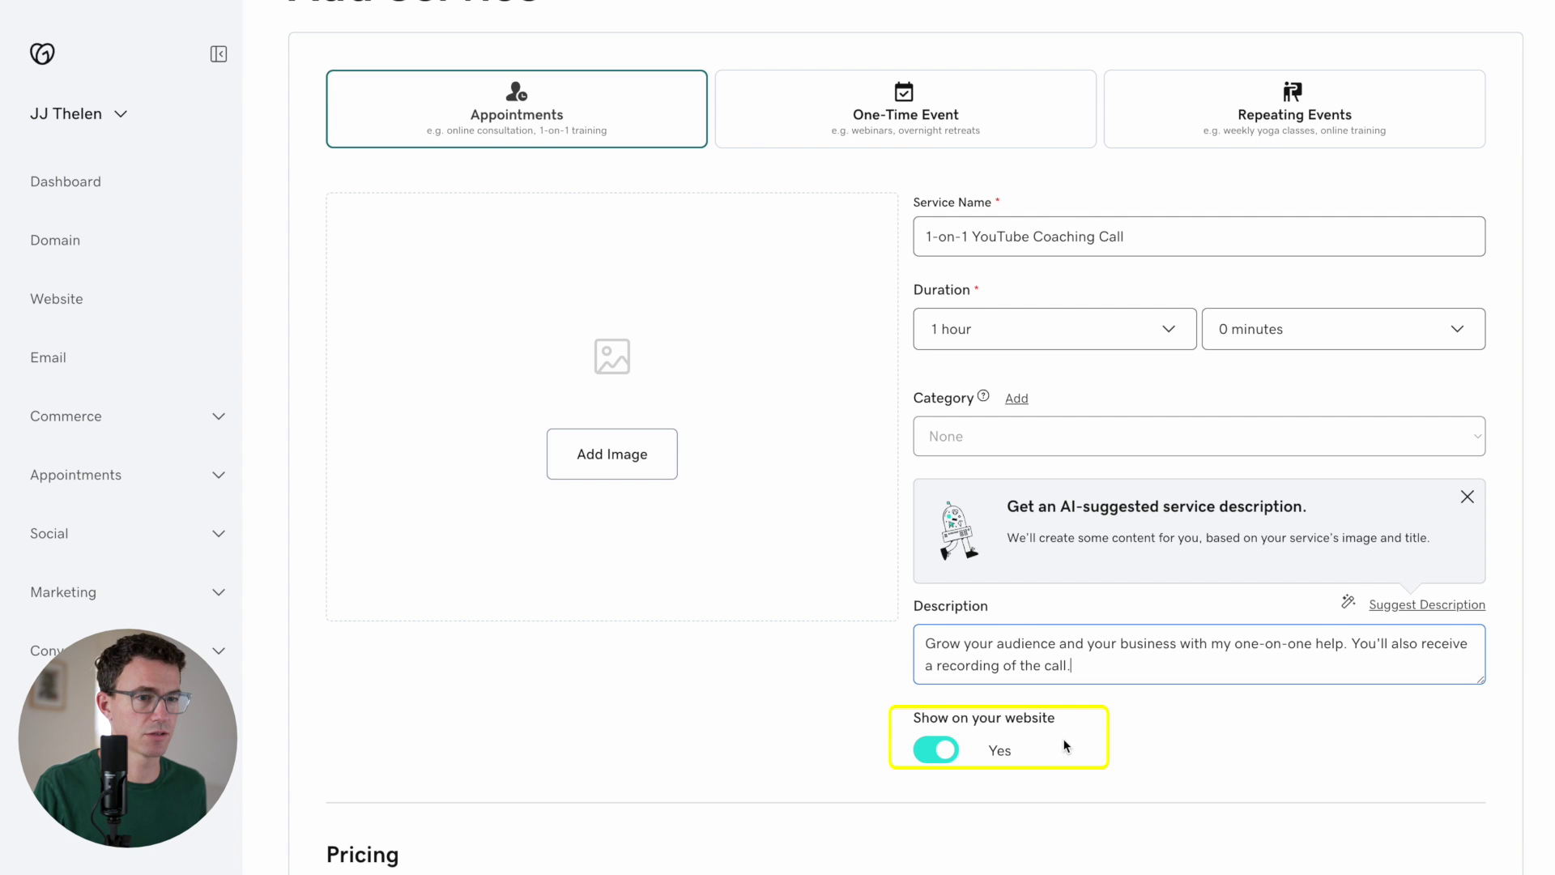
# Set the service price to $150.00 and require full payment for bookings.
pyautogui.scroll(-4, 1064, 745)
pyautogui.click(782, 581)
pyautogui.write('1')
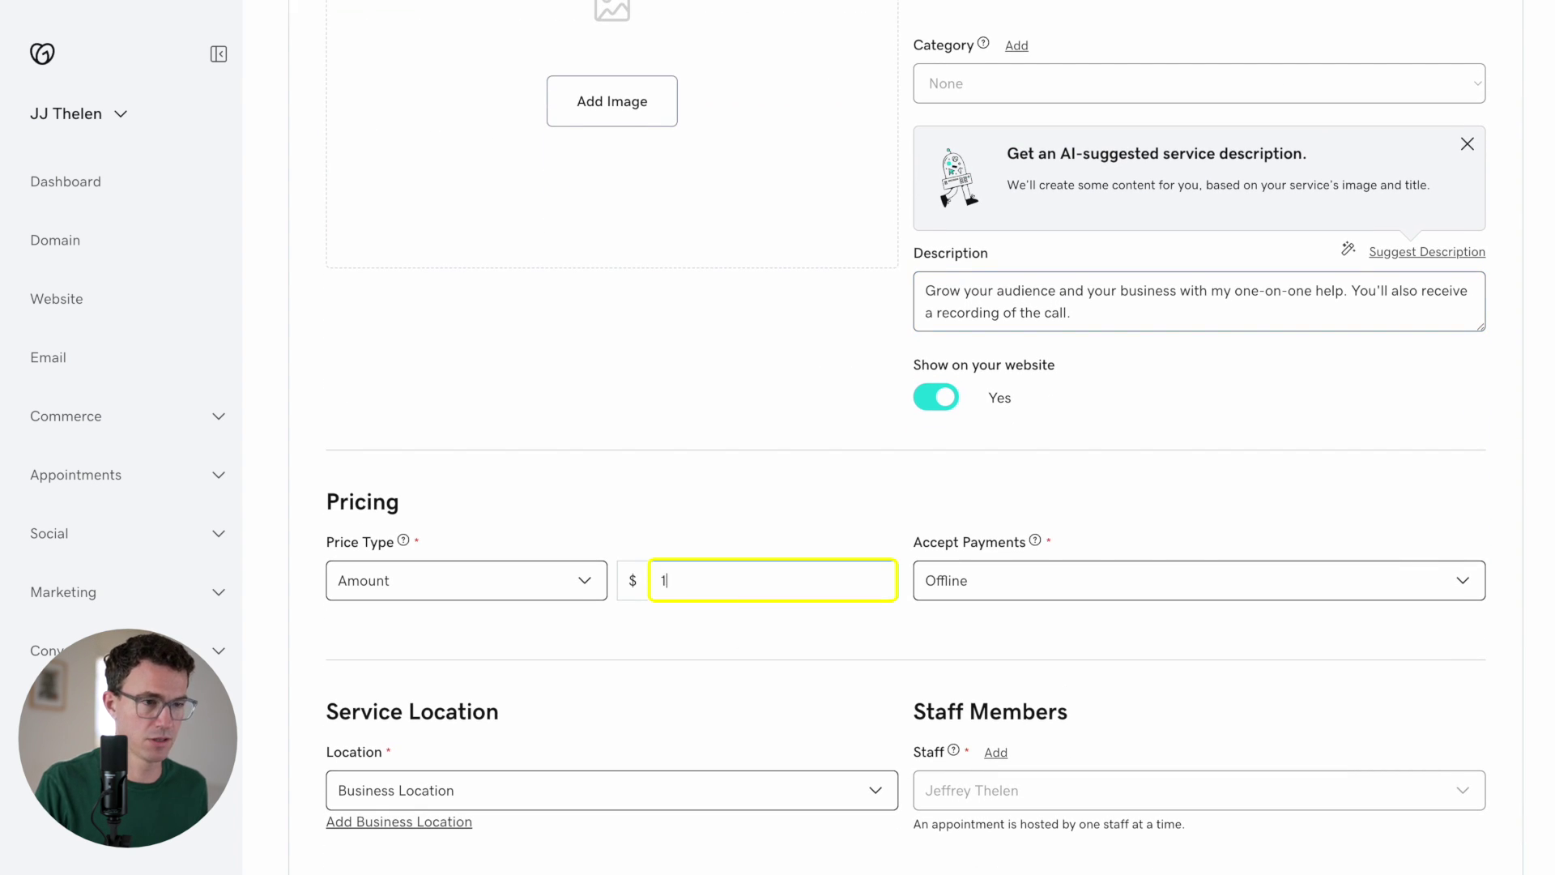
pyautogui.write('150')
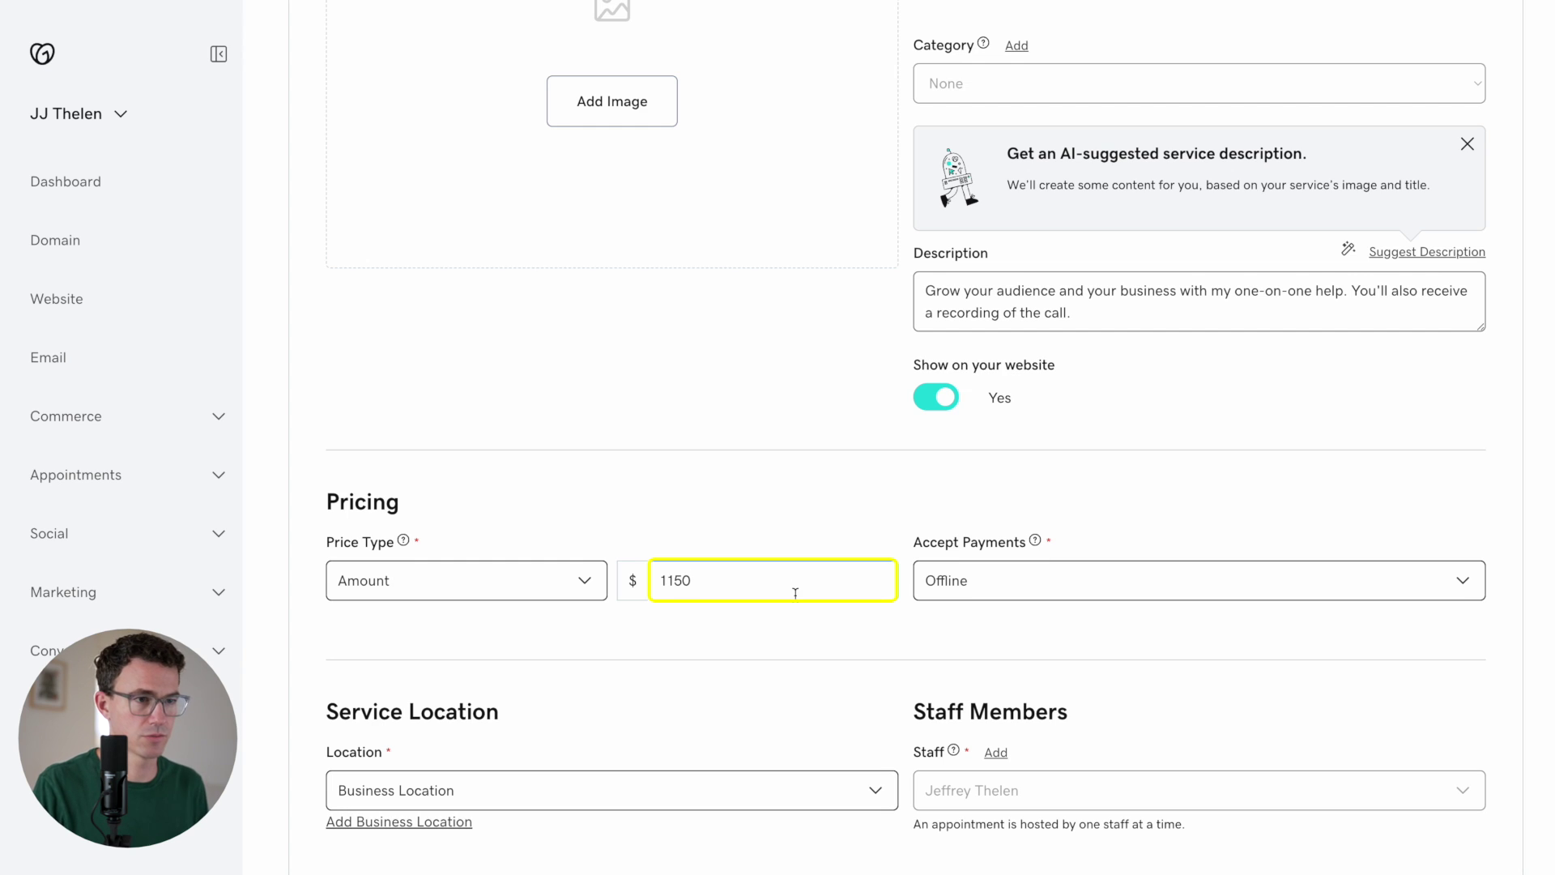
pyautogui.press('BackSpace')
pyautogui.press('BackSpace')
pyautogui.press('BackSpace')
pyautogui.write('50')
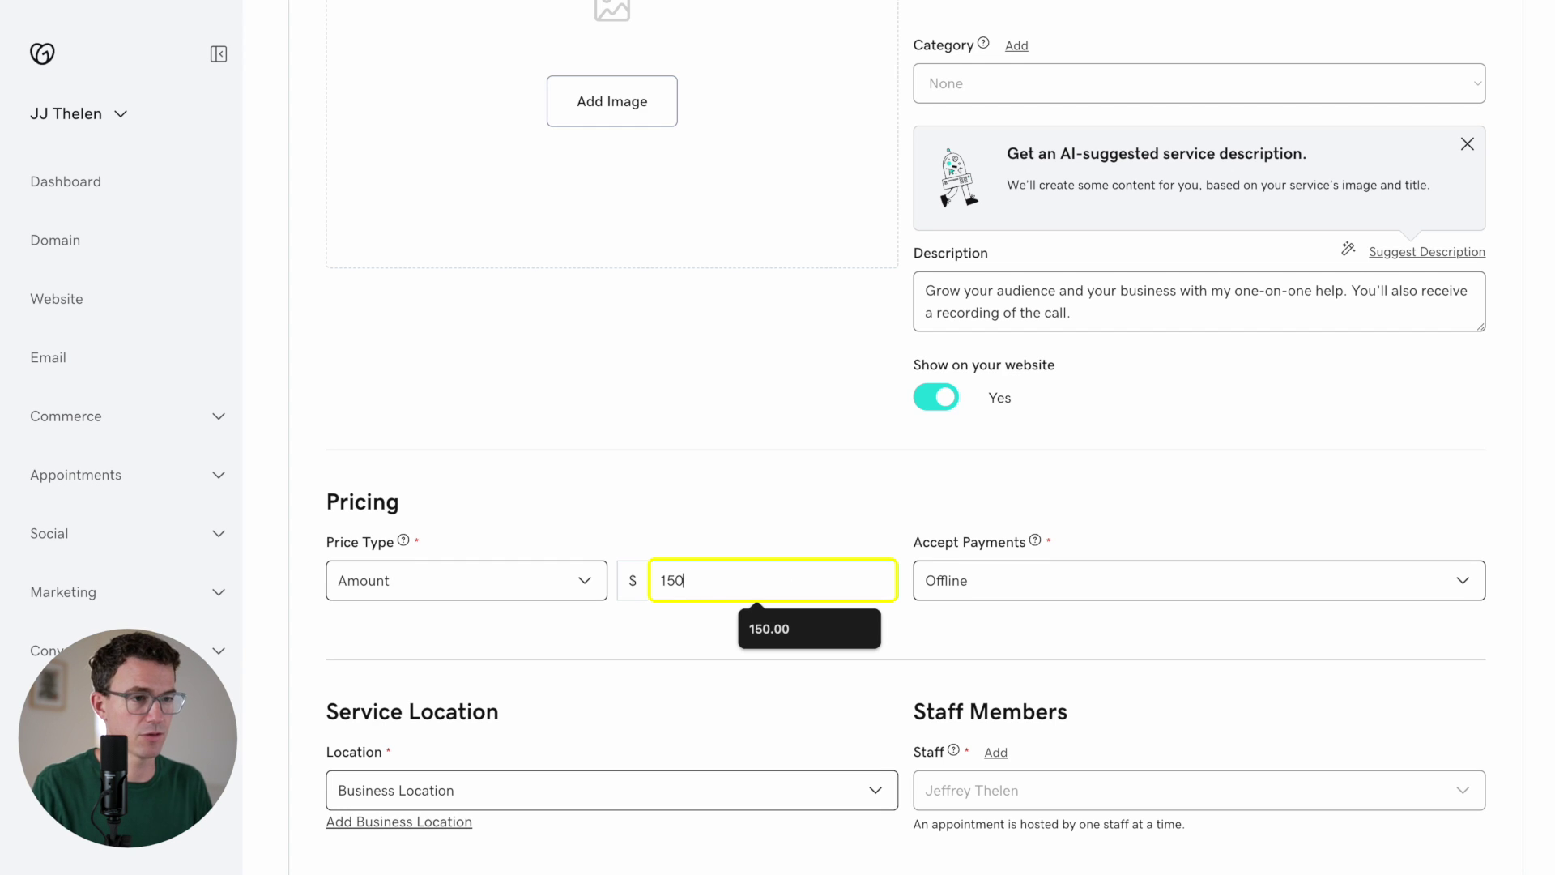
pyautogui.click(734, 611)
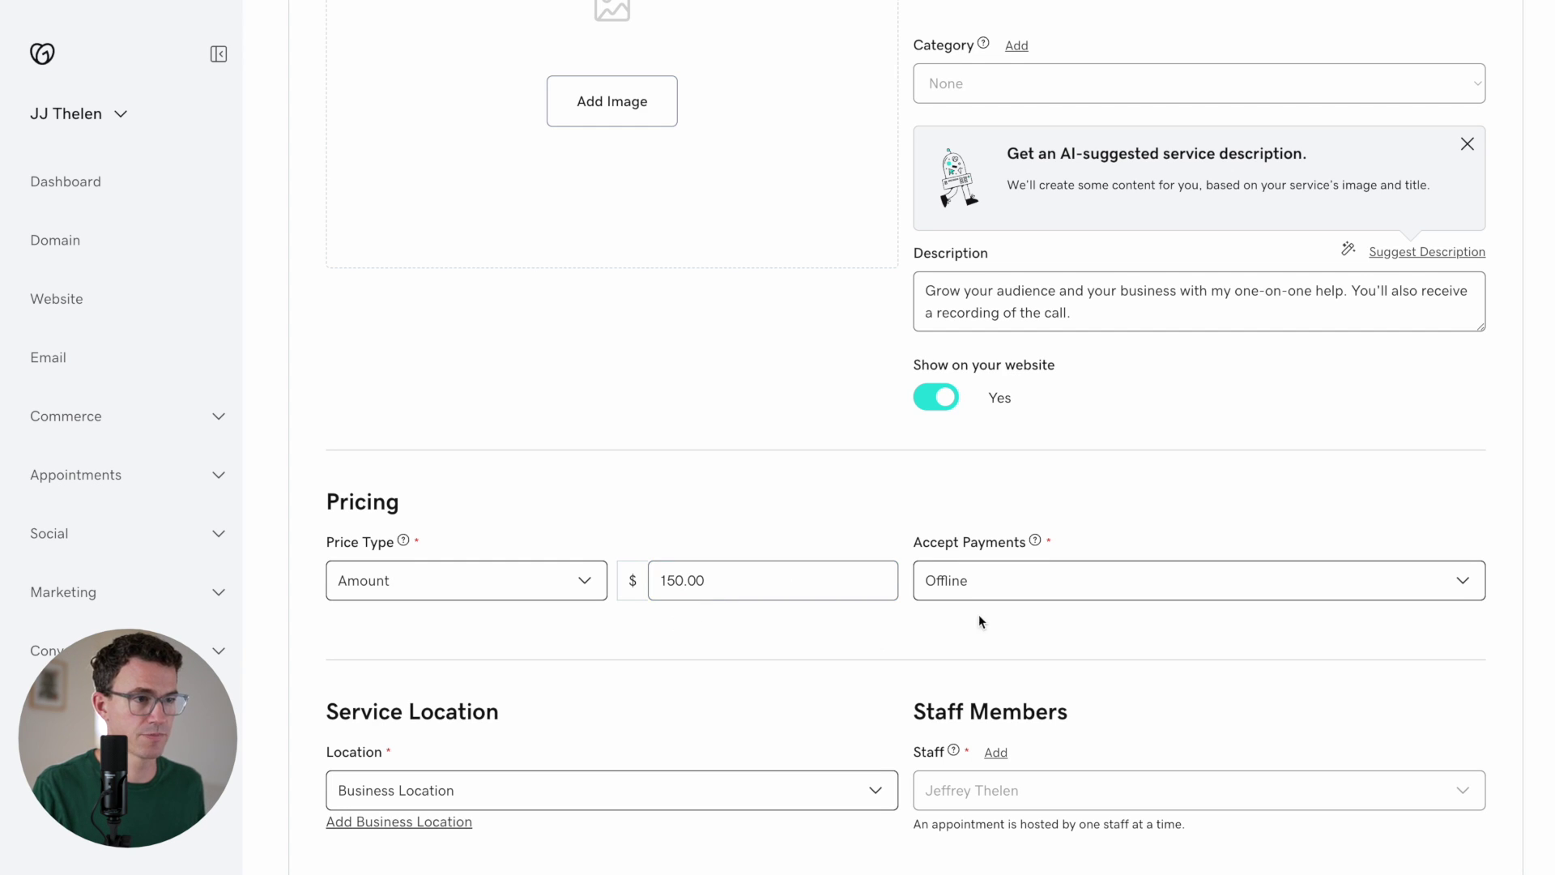
pyautogui.click(970, 590)
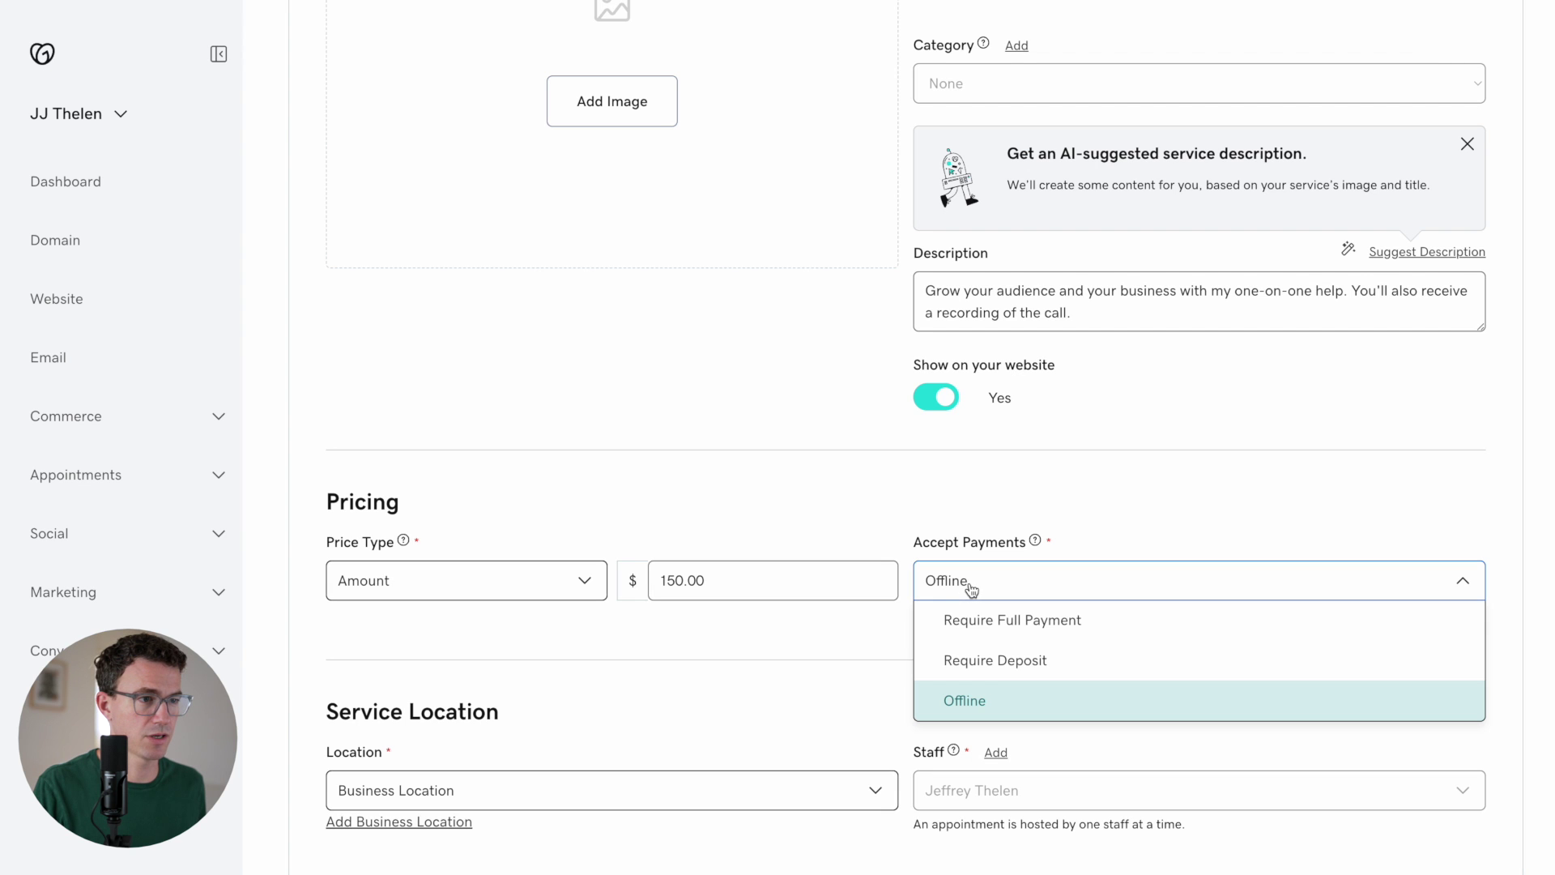
pyautogui.click(965, 620)
# Make the service Online/Virtual using your own meeting link instead of Zoom.
pyautogui.scroll(-3, 858, 625)
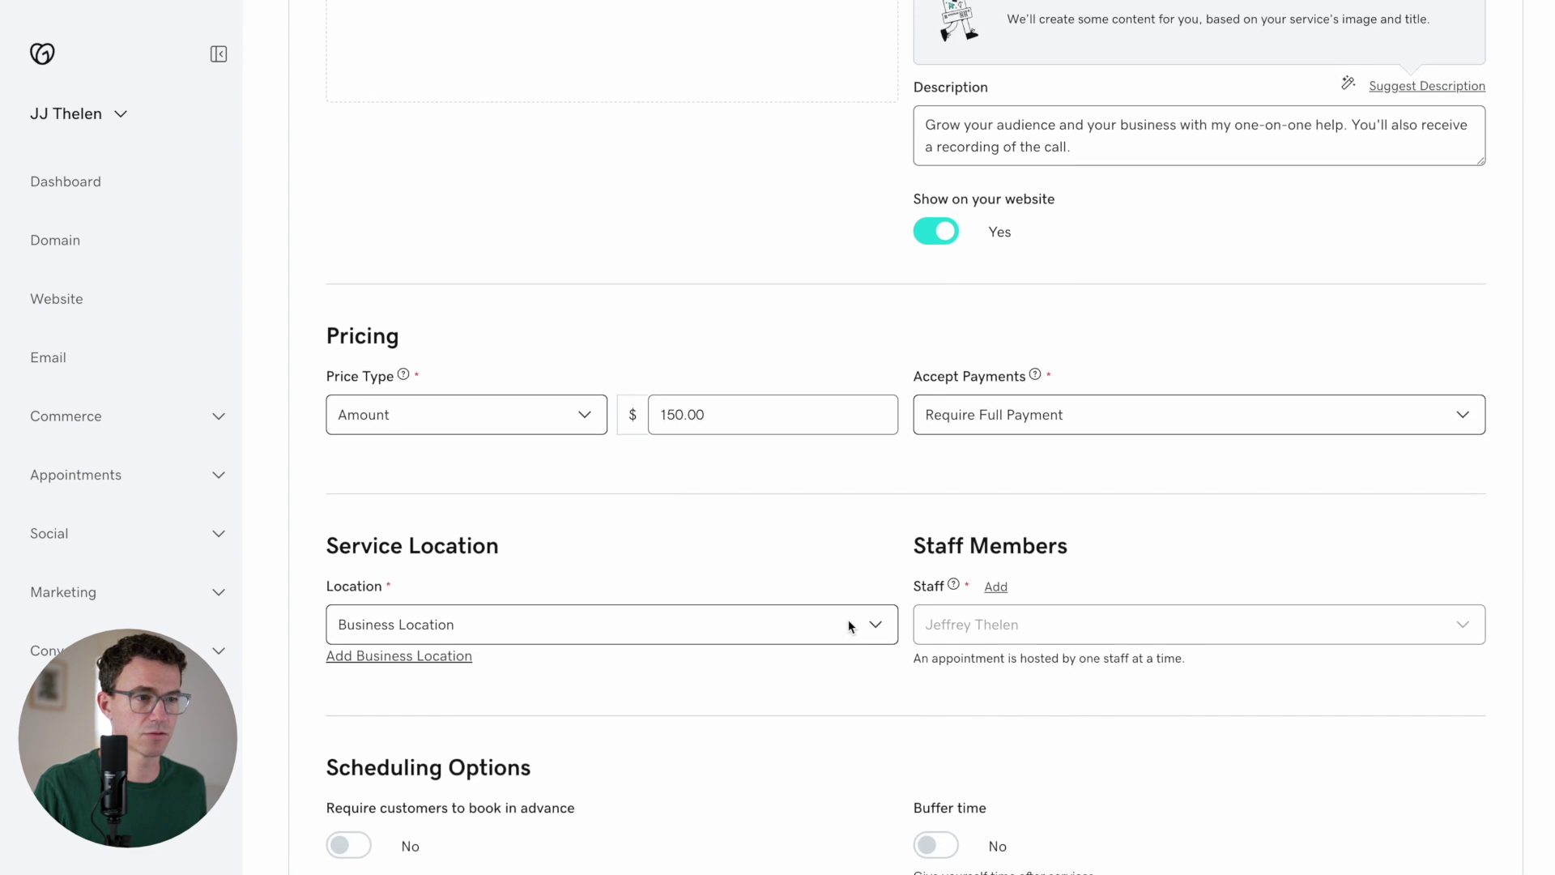
pyautogui.click(861, 585)
pyautogui.click(680, 620)
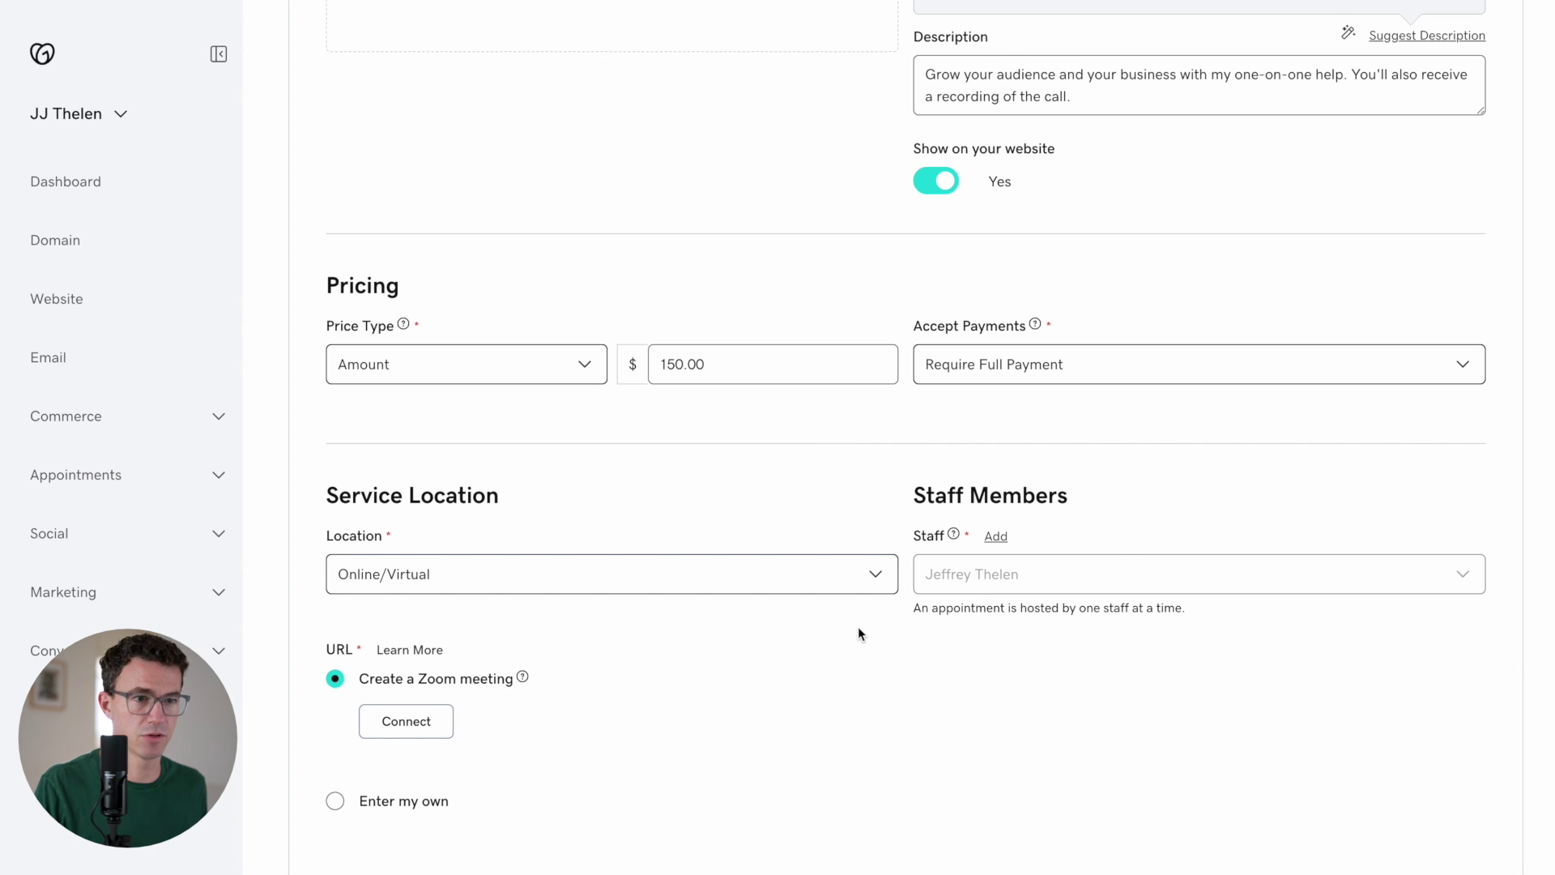
pyautogui.scroll(-1, 858, 625)
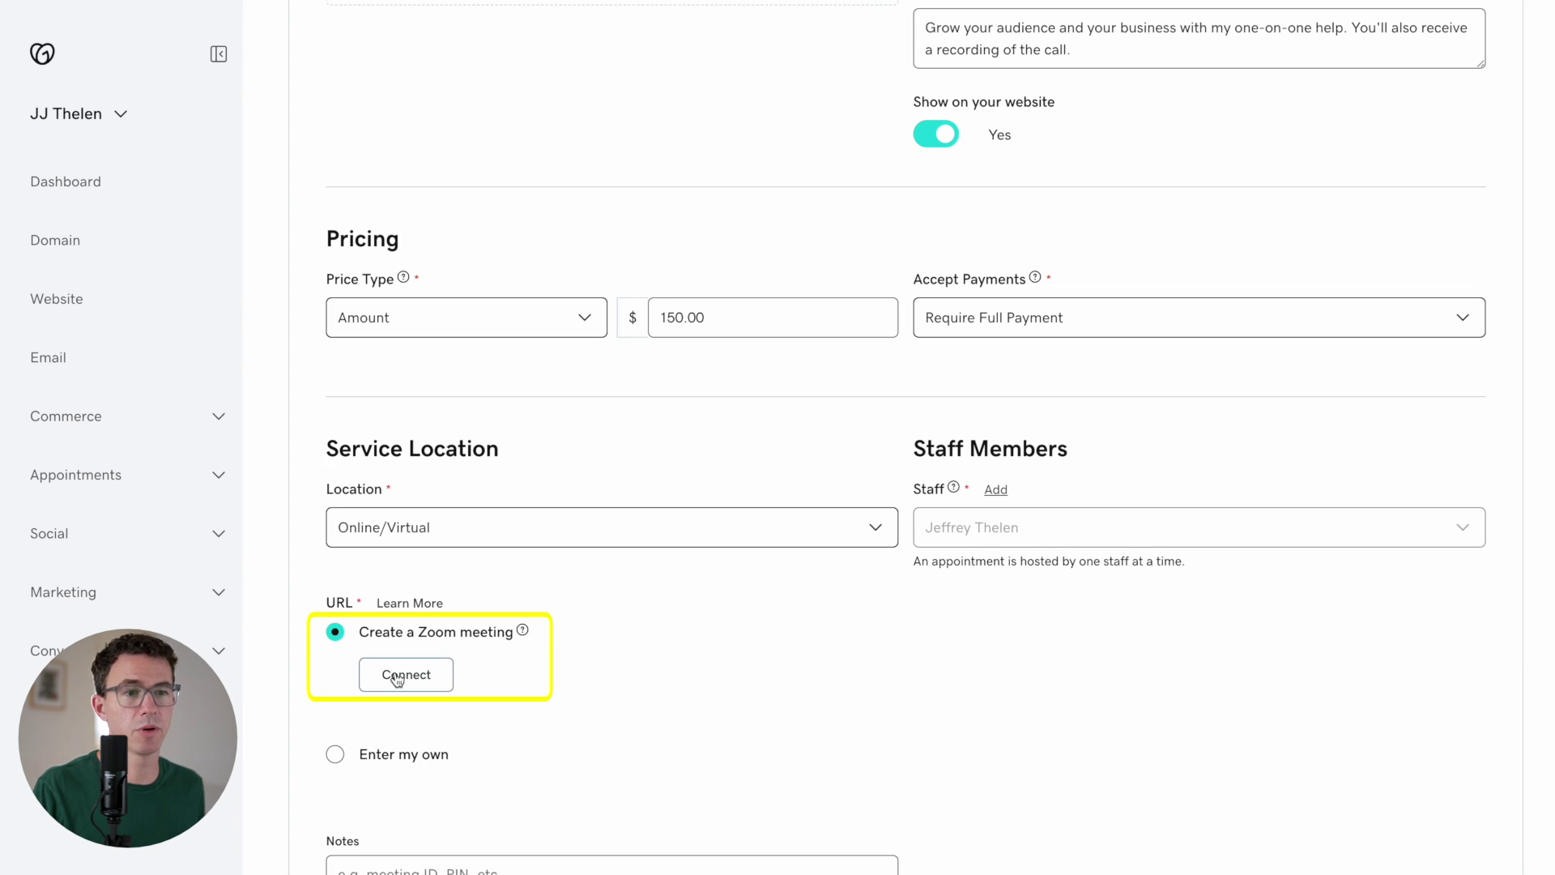
pyautogui.click(335, 754)
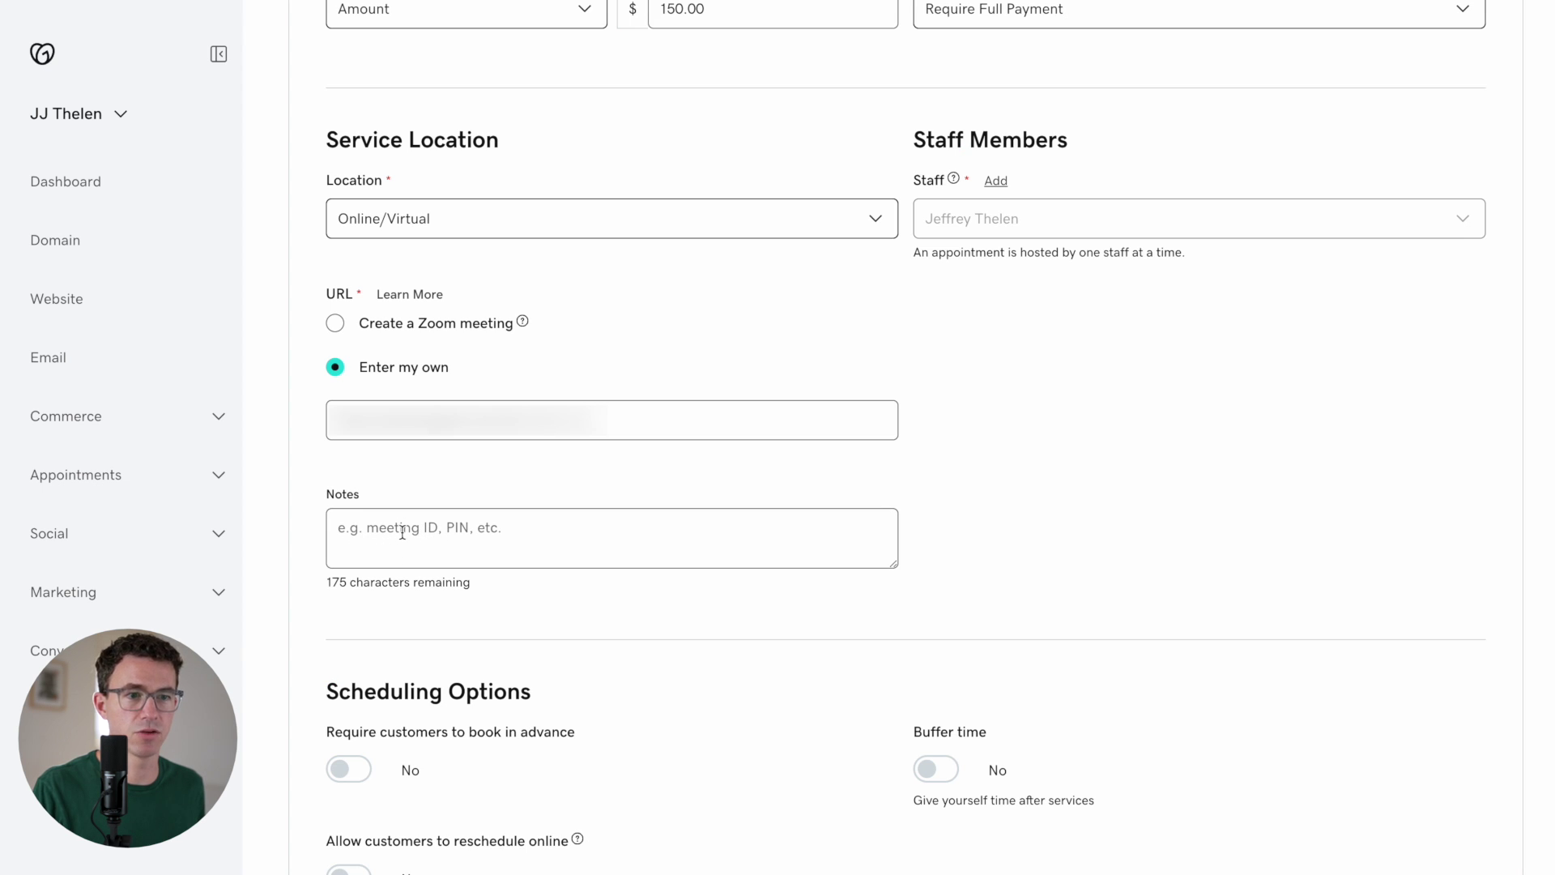
# Require booking at least 1 day in advance, allow online rescheduling, and save the service.
pyautogui.scroll(-3, 395, 544)
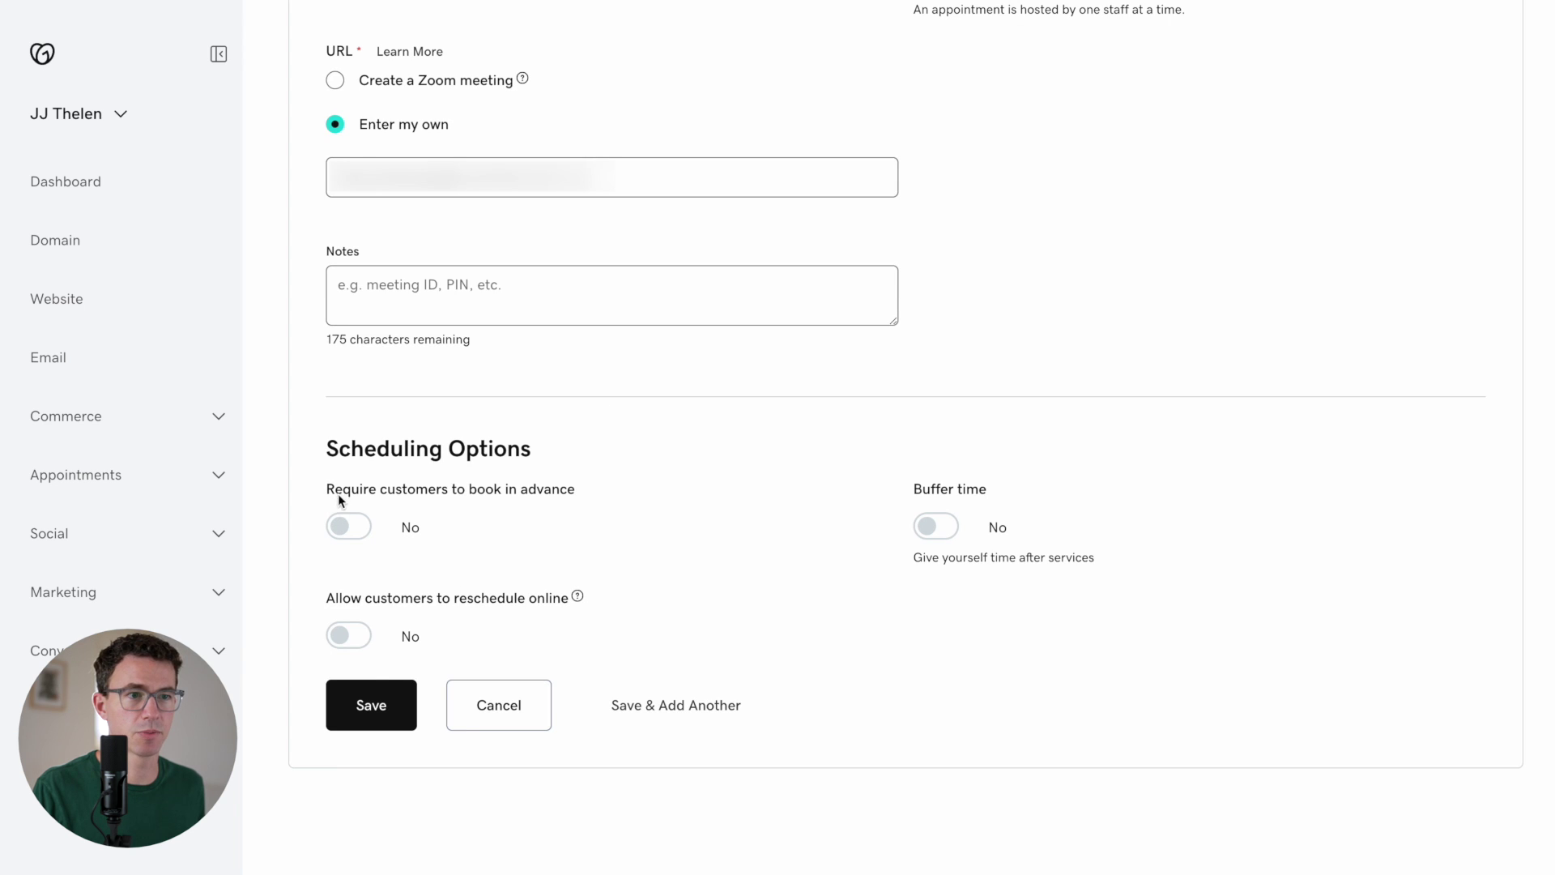
pyautogui.click(346, 526)
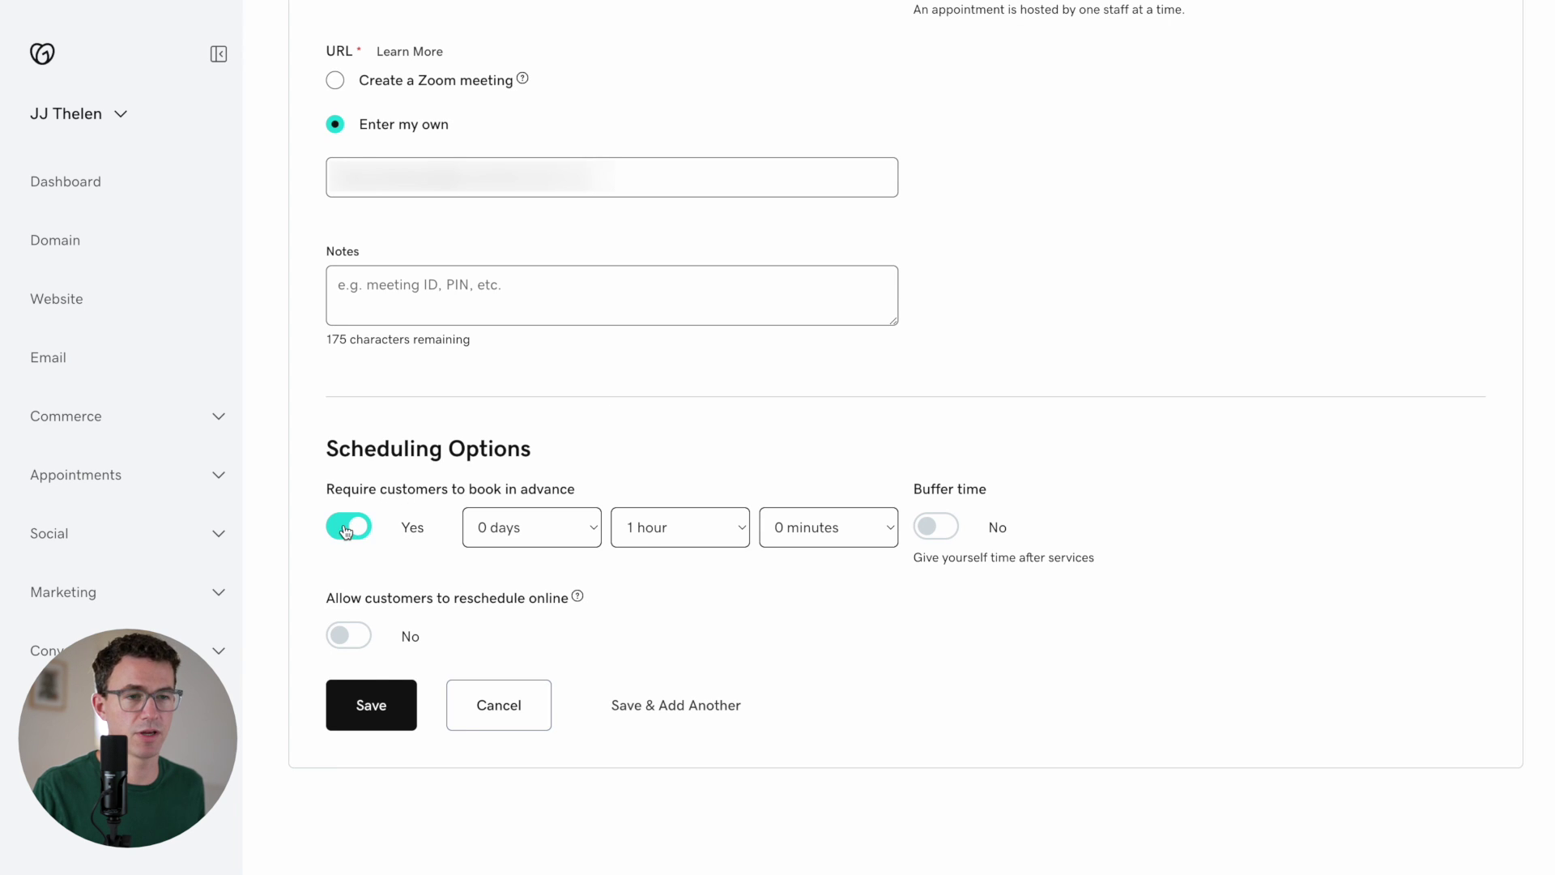
pyautogui.click(656, 526)
pyautogui.click(541, 526)
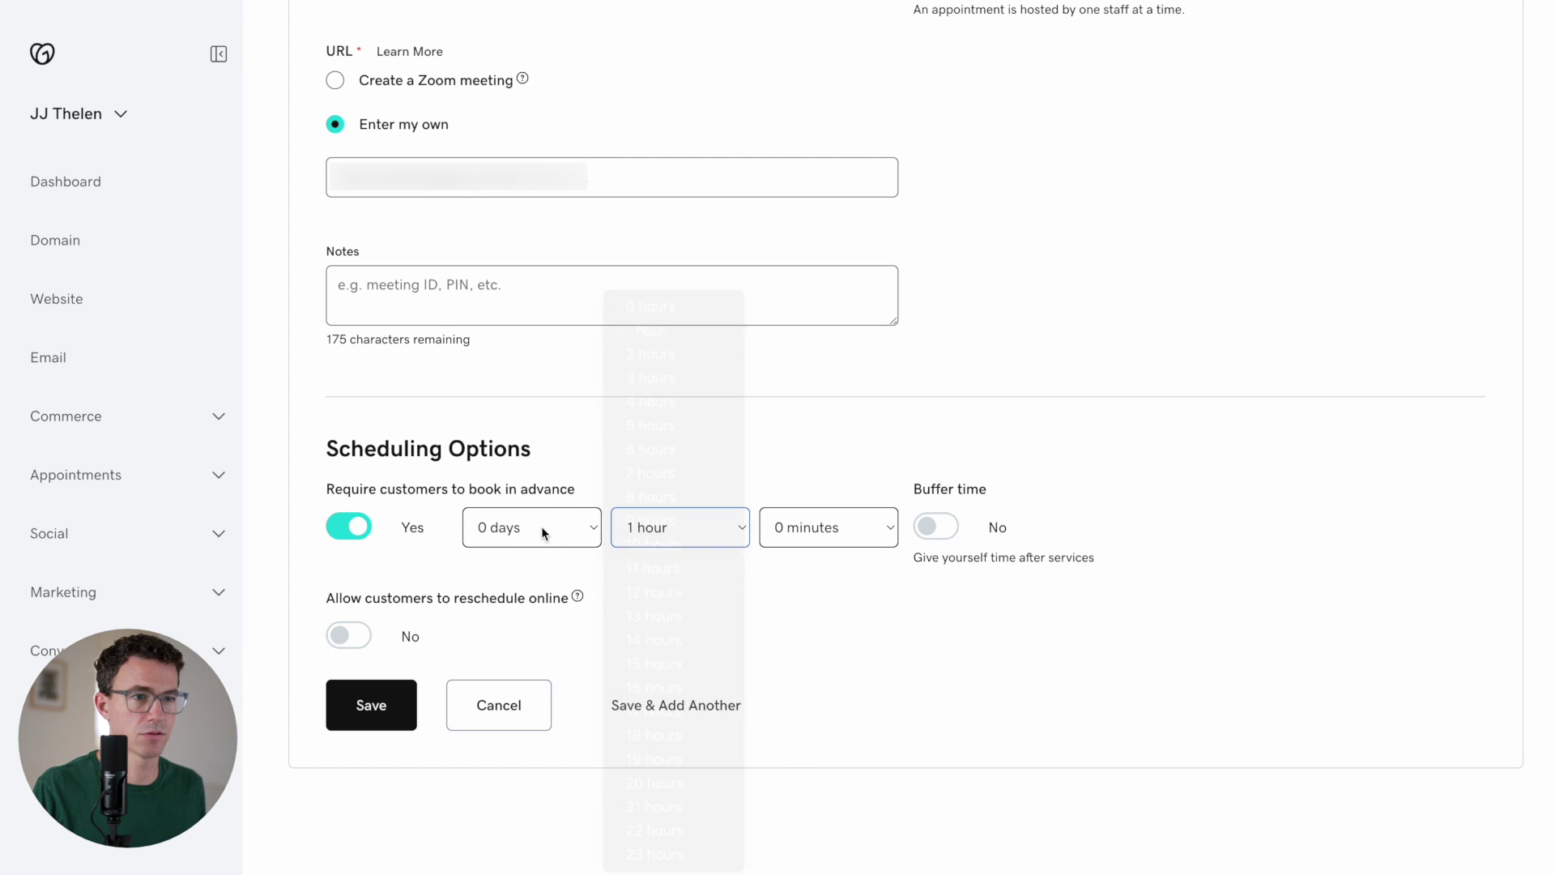
pyautogui.click(541, 527)
pyautogui.click(517, 553)
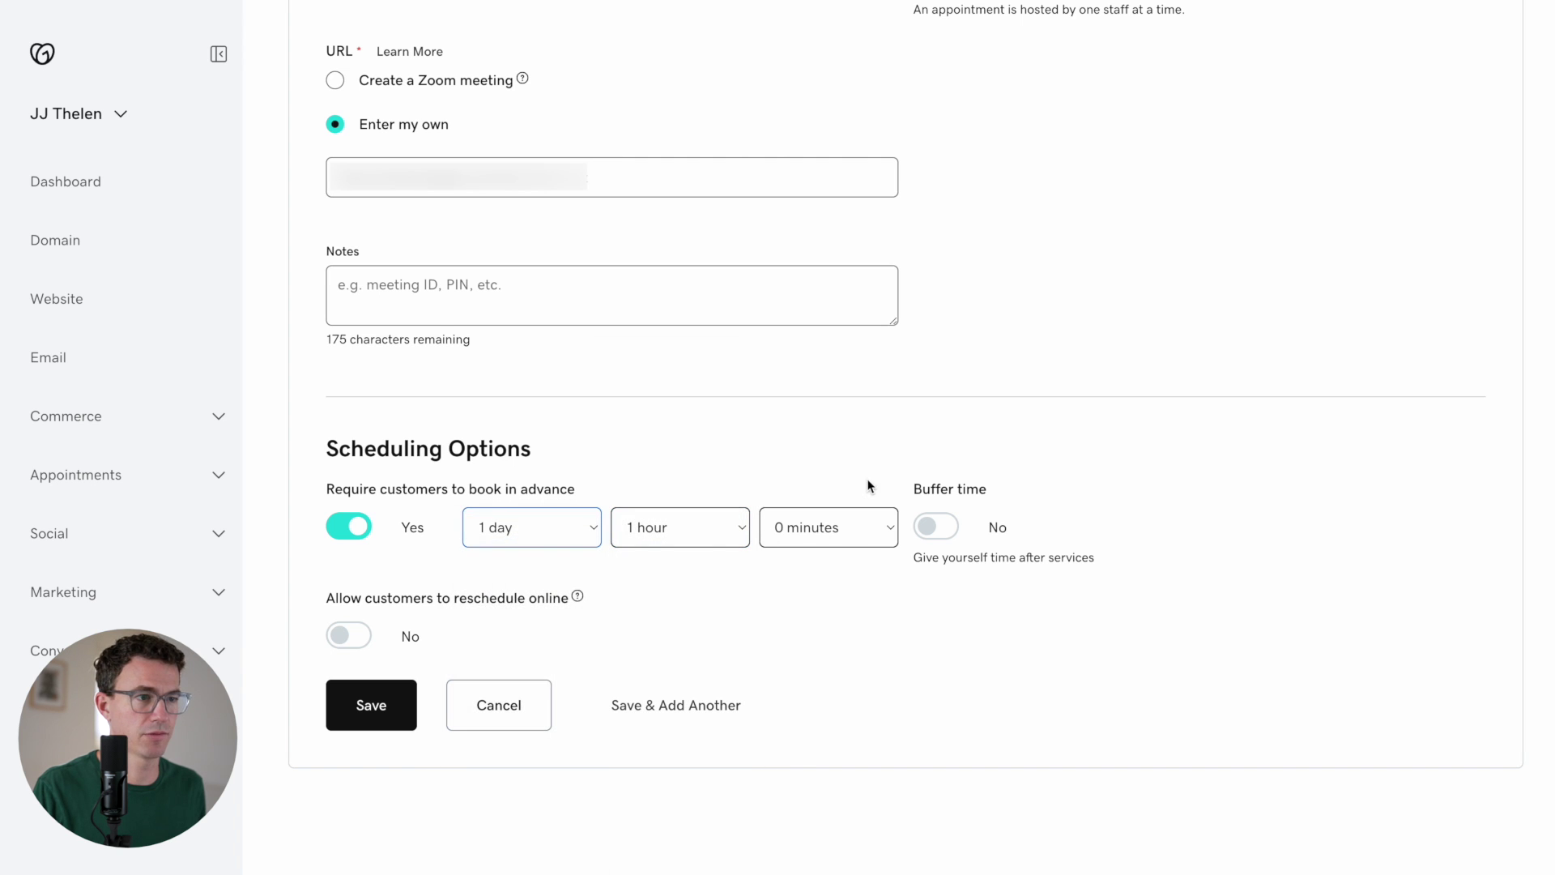
pyautogui.click(358, 636)
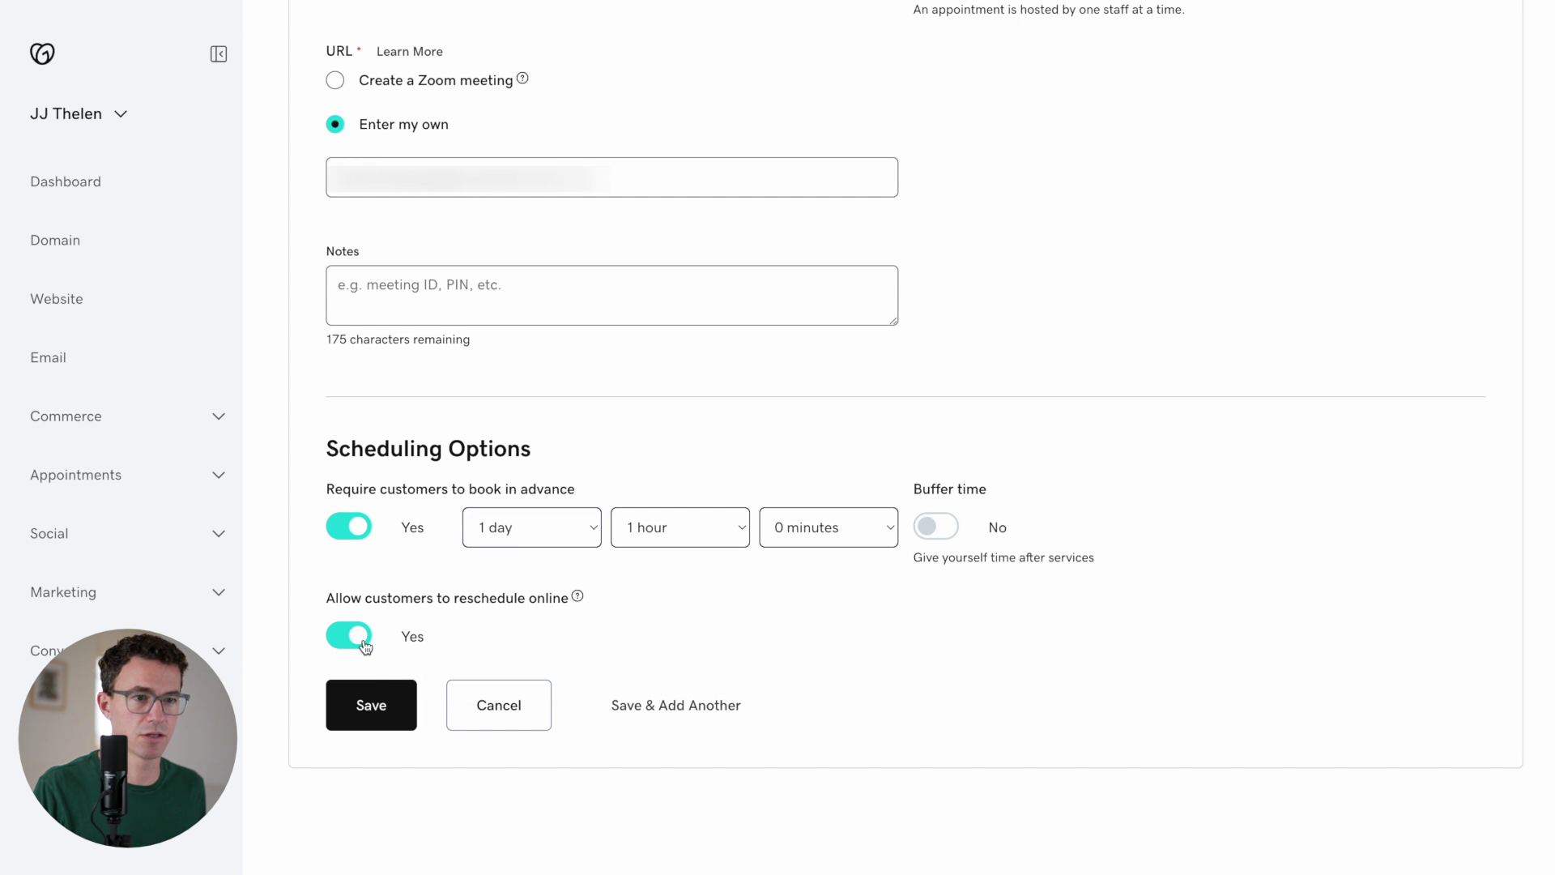
pyautogui.click(384, 706)
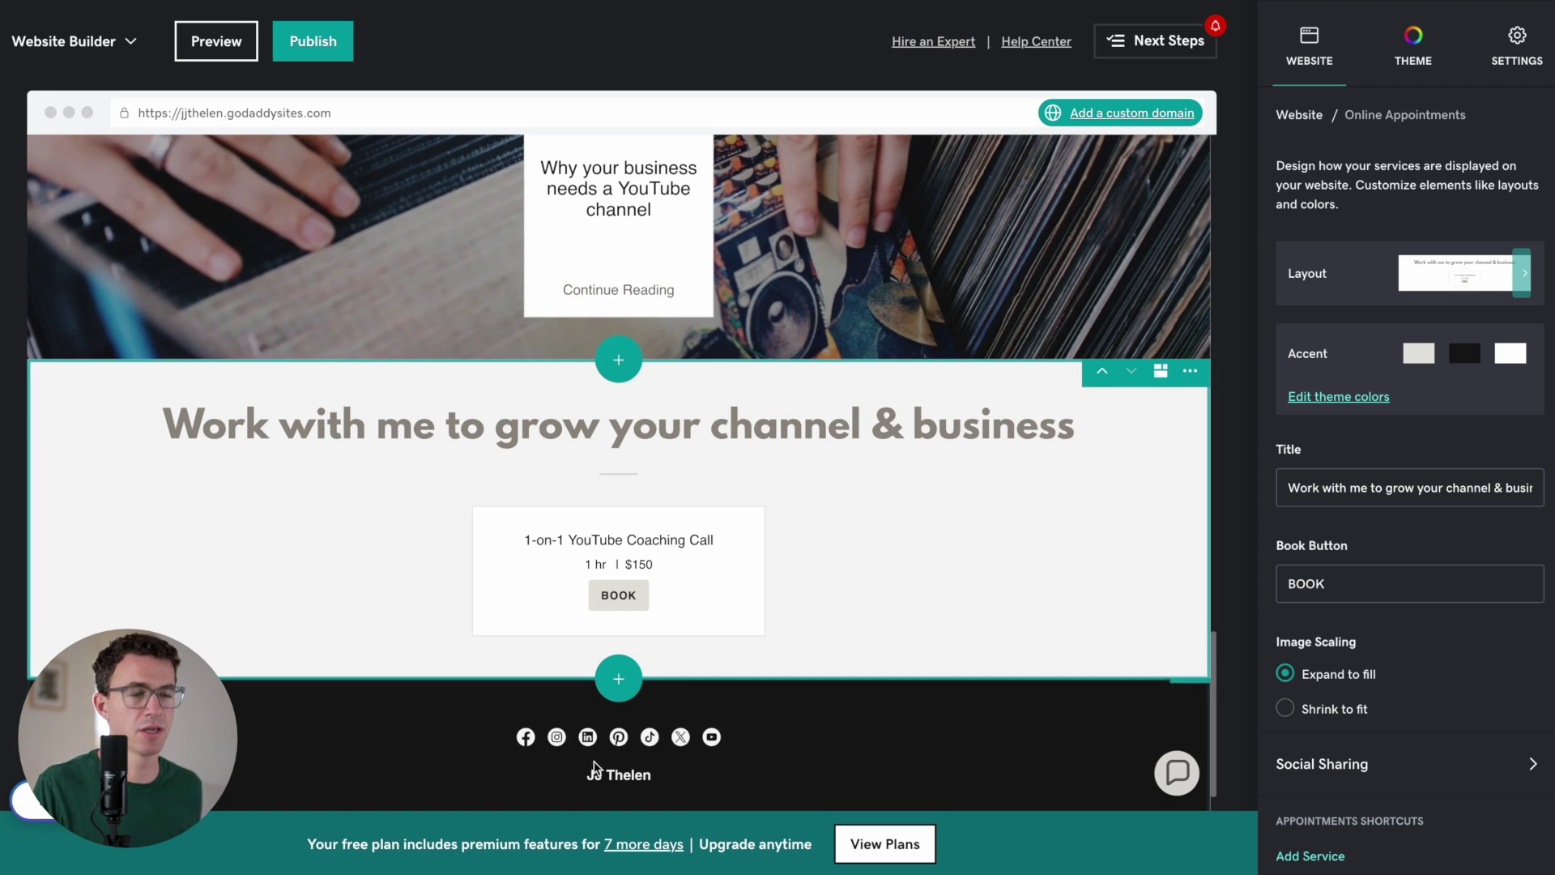
# Insert a Blog & Newsletter Subscribe section directly below the appointments section.
pyautogui.click(615, 680)
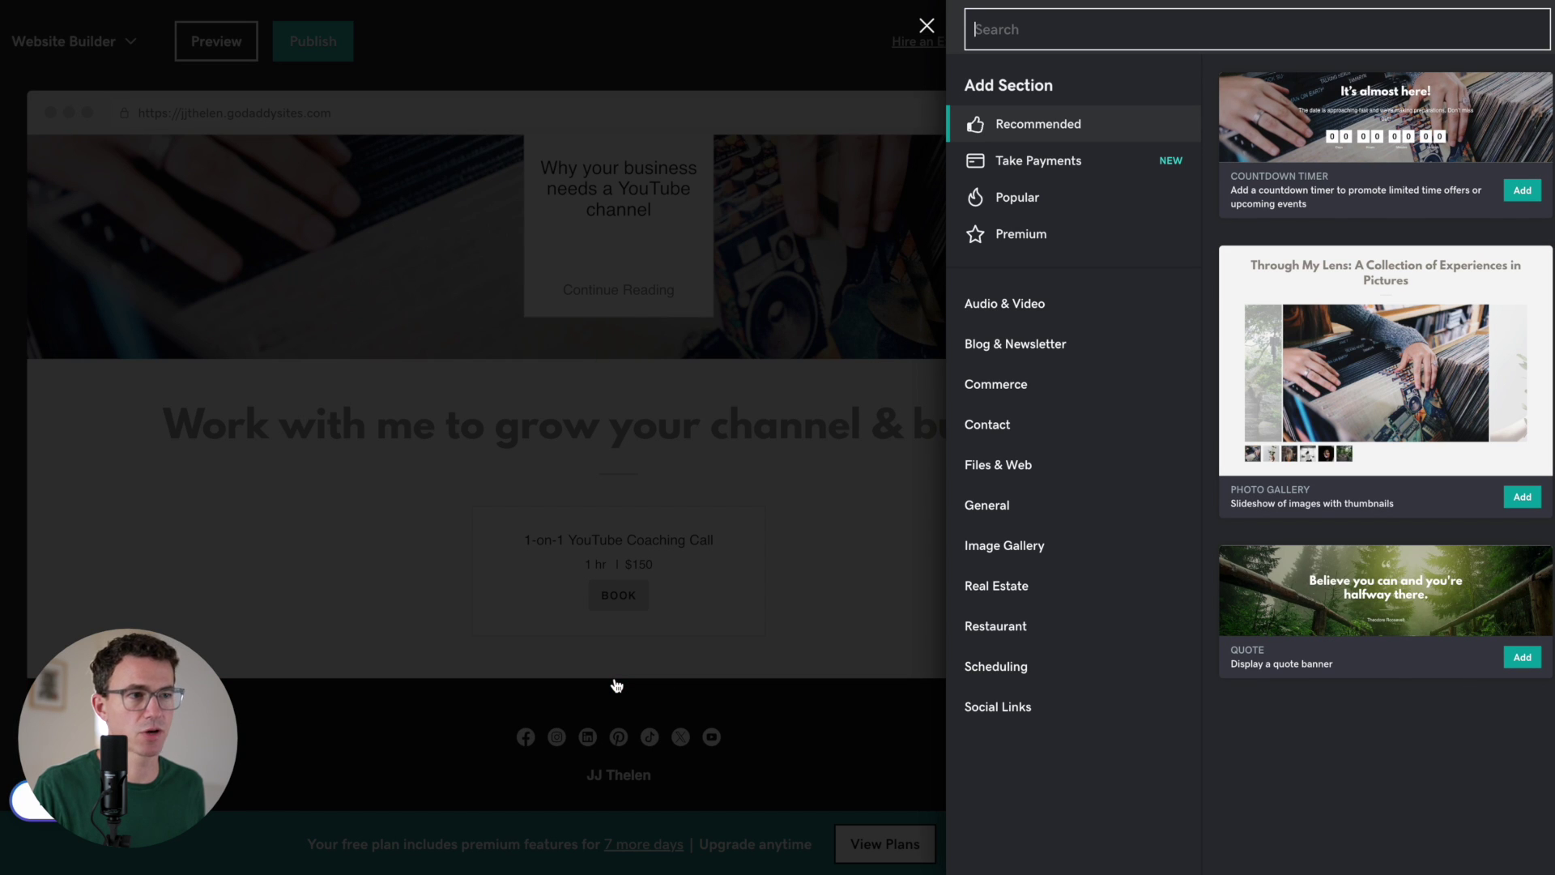
pyautogui.click(1017, 344)
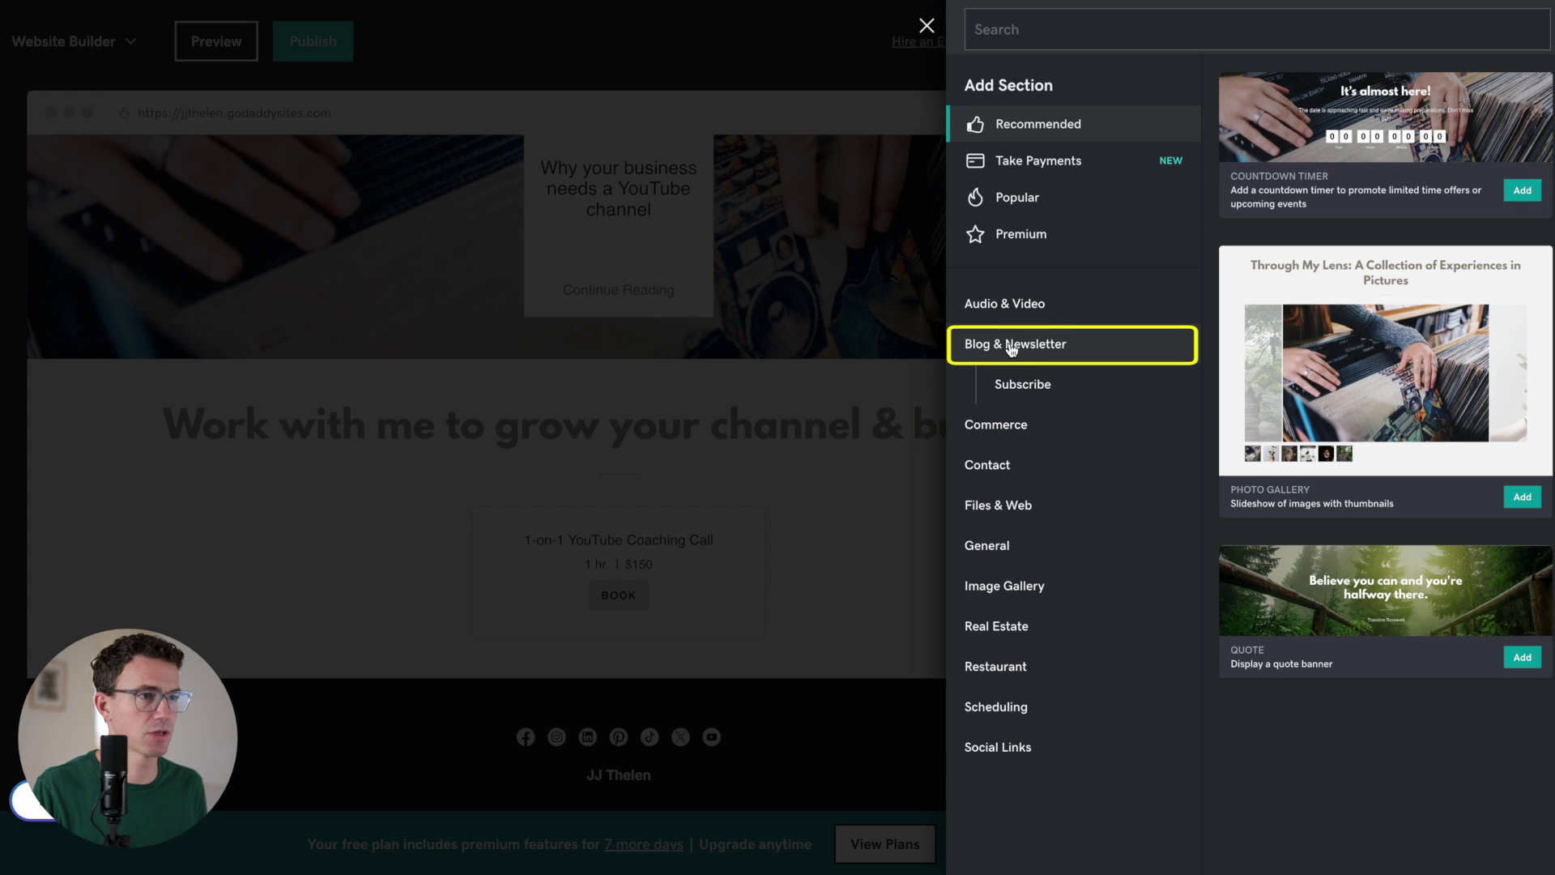
pyautogui.click(1014, 382)
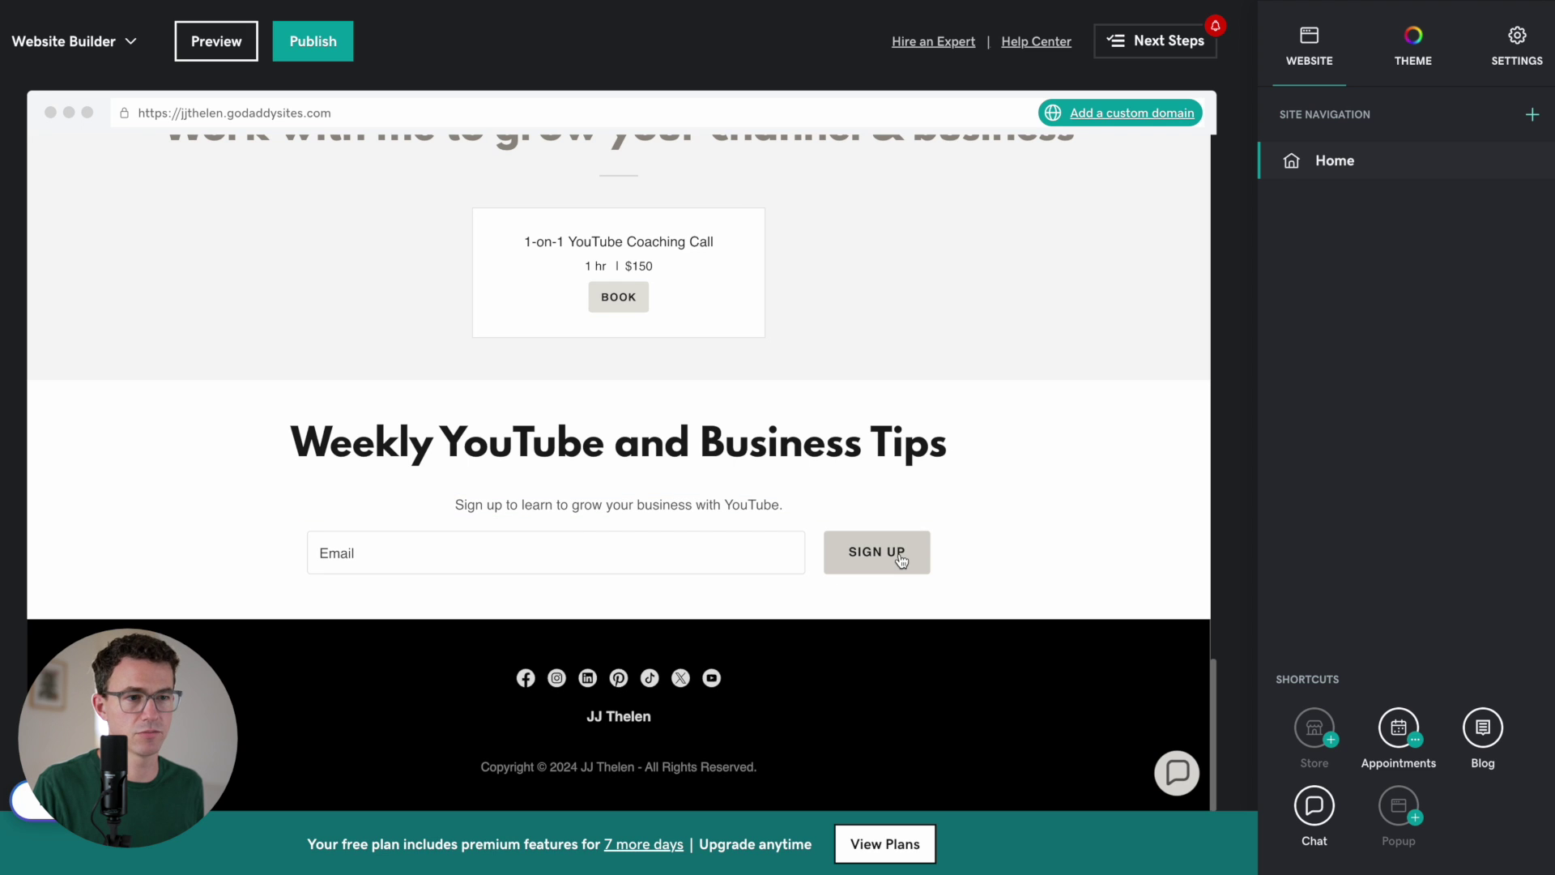
pyautogui.click(1424, 49)
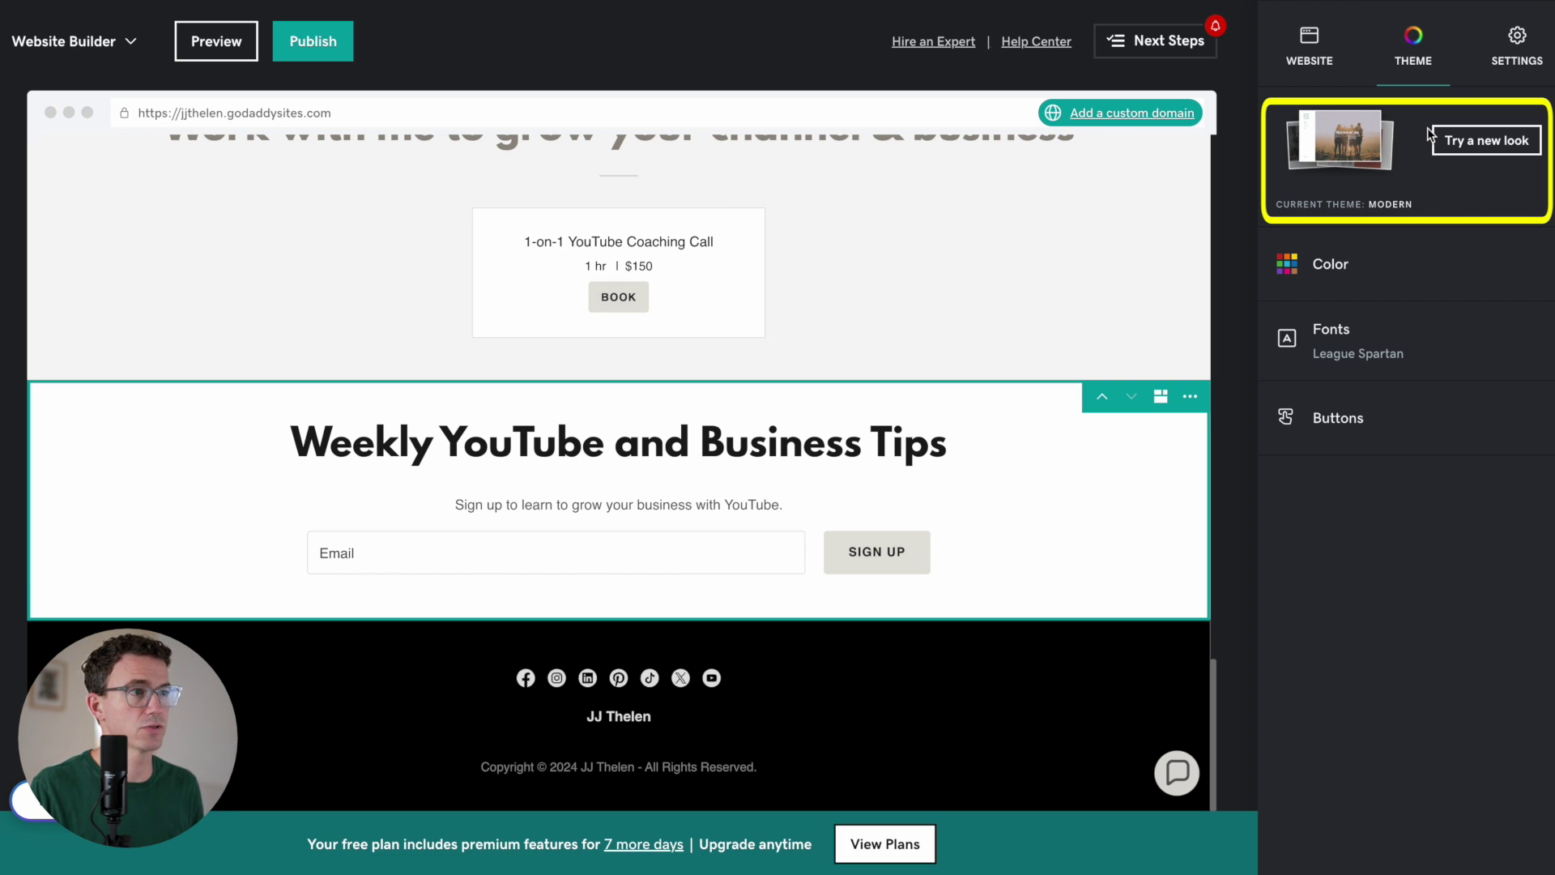
# Set the theme accent colour to the custom blue #646BE8 in the colour picker.
pyautogui.click(1329, 265)
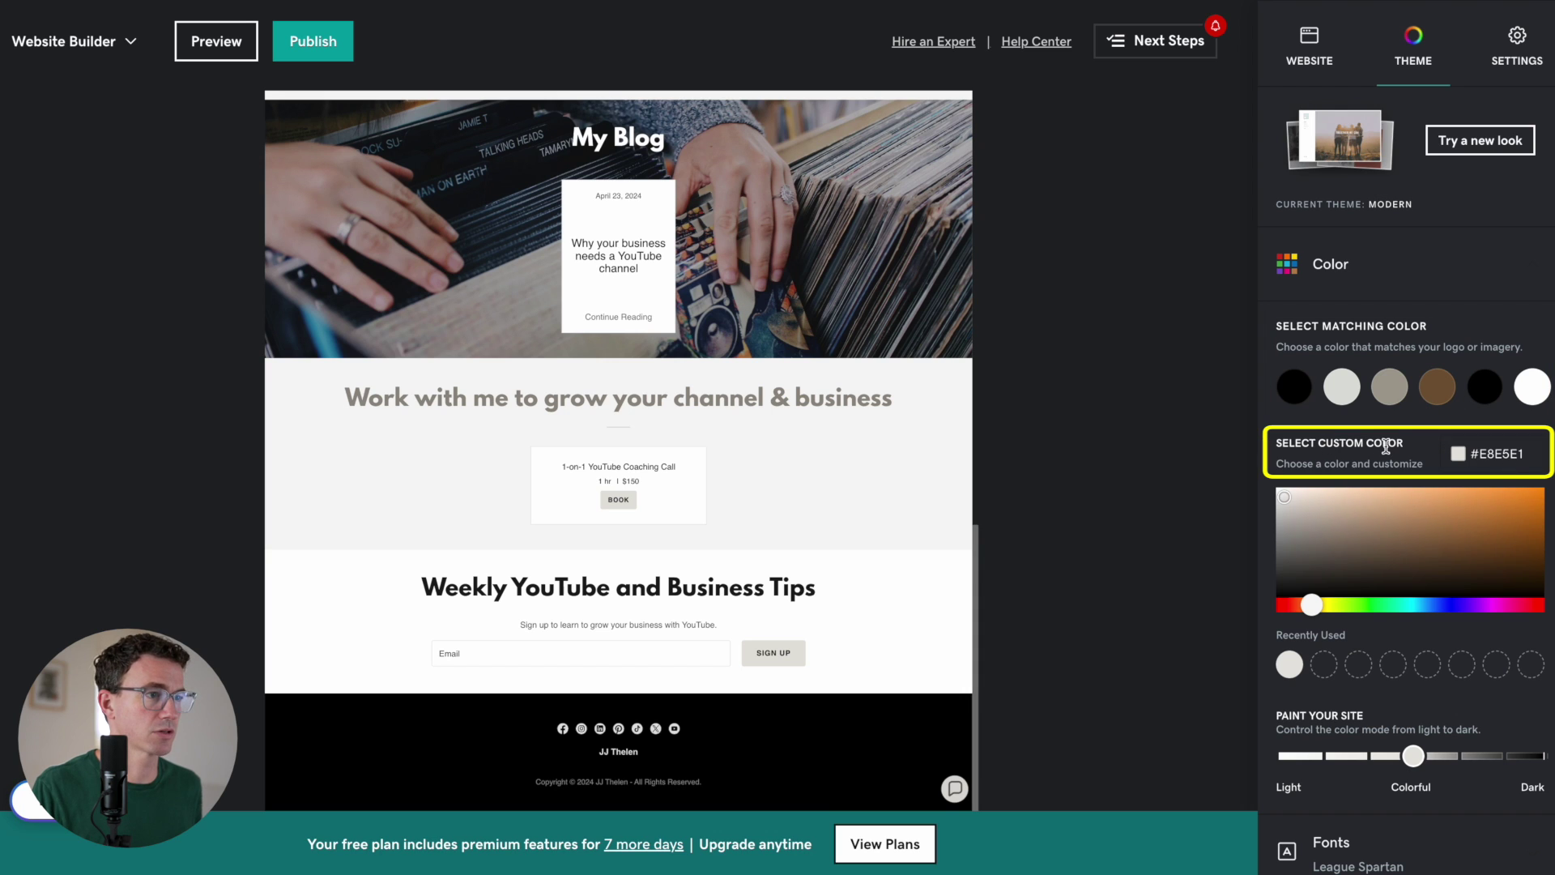
pyautogui.moveTo(1286, 494)
pyautogui.mouseDown()
pyautogui.moveTo(1413, 536)
pyautogui.moveTo(1336, 499)
pyautogui.moveTo(1298, 500)
pyautogui.mouseUp()
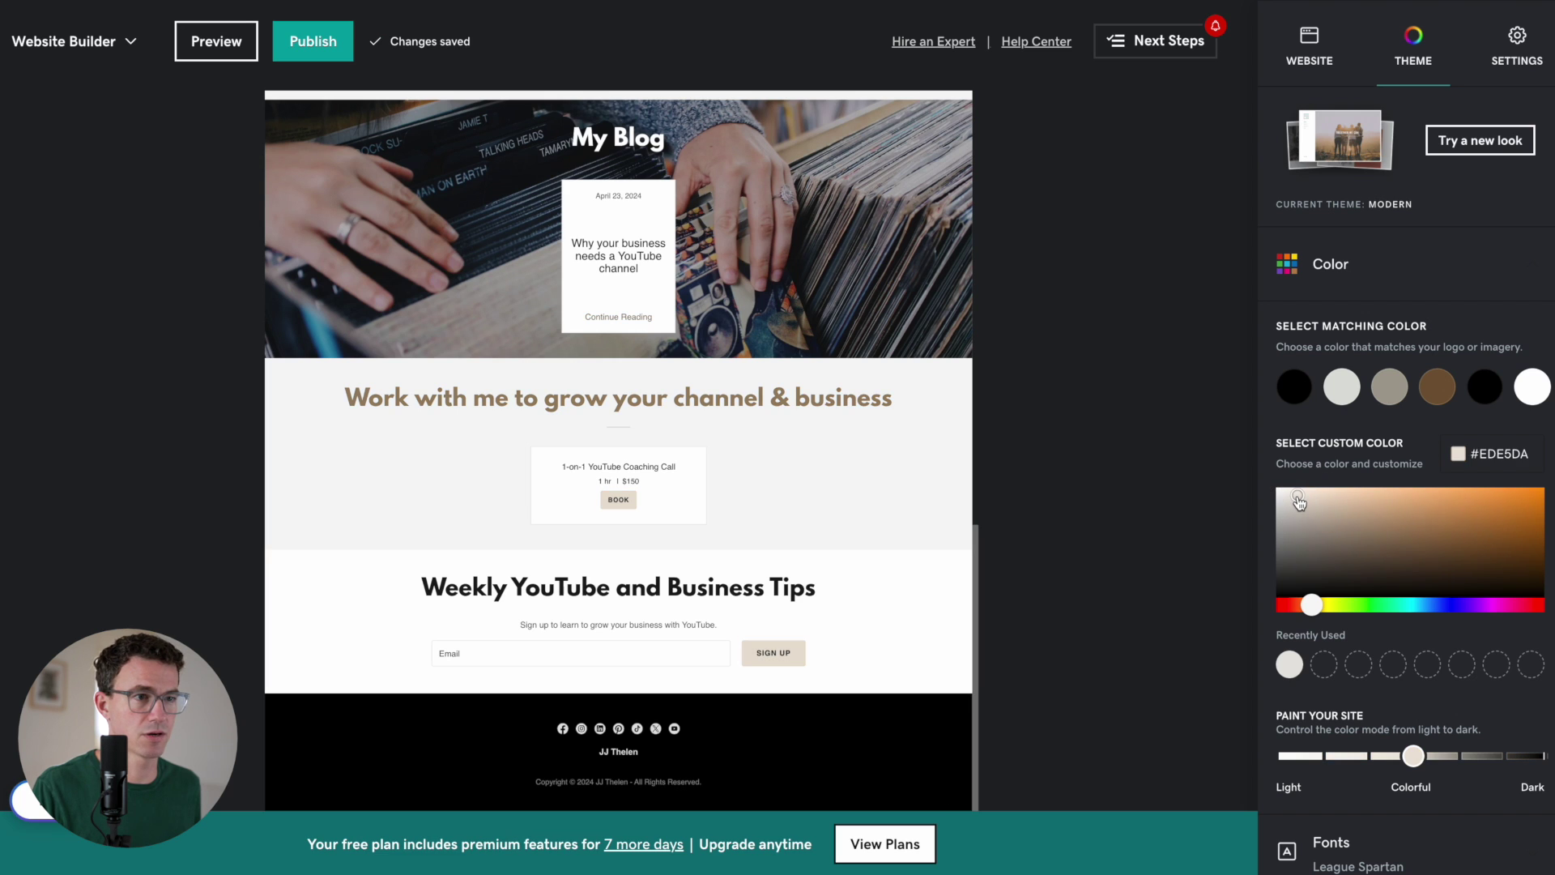
pyautogui.click(1449, 604)
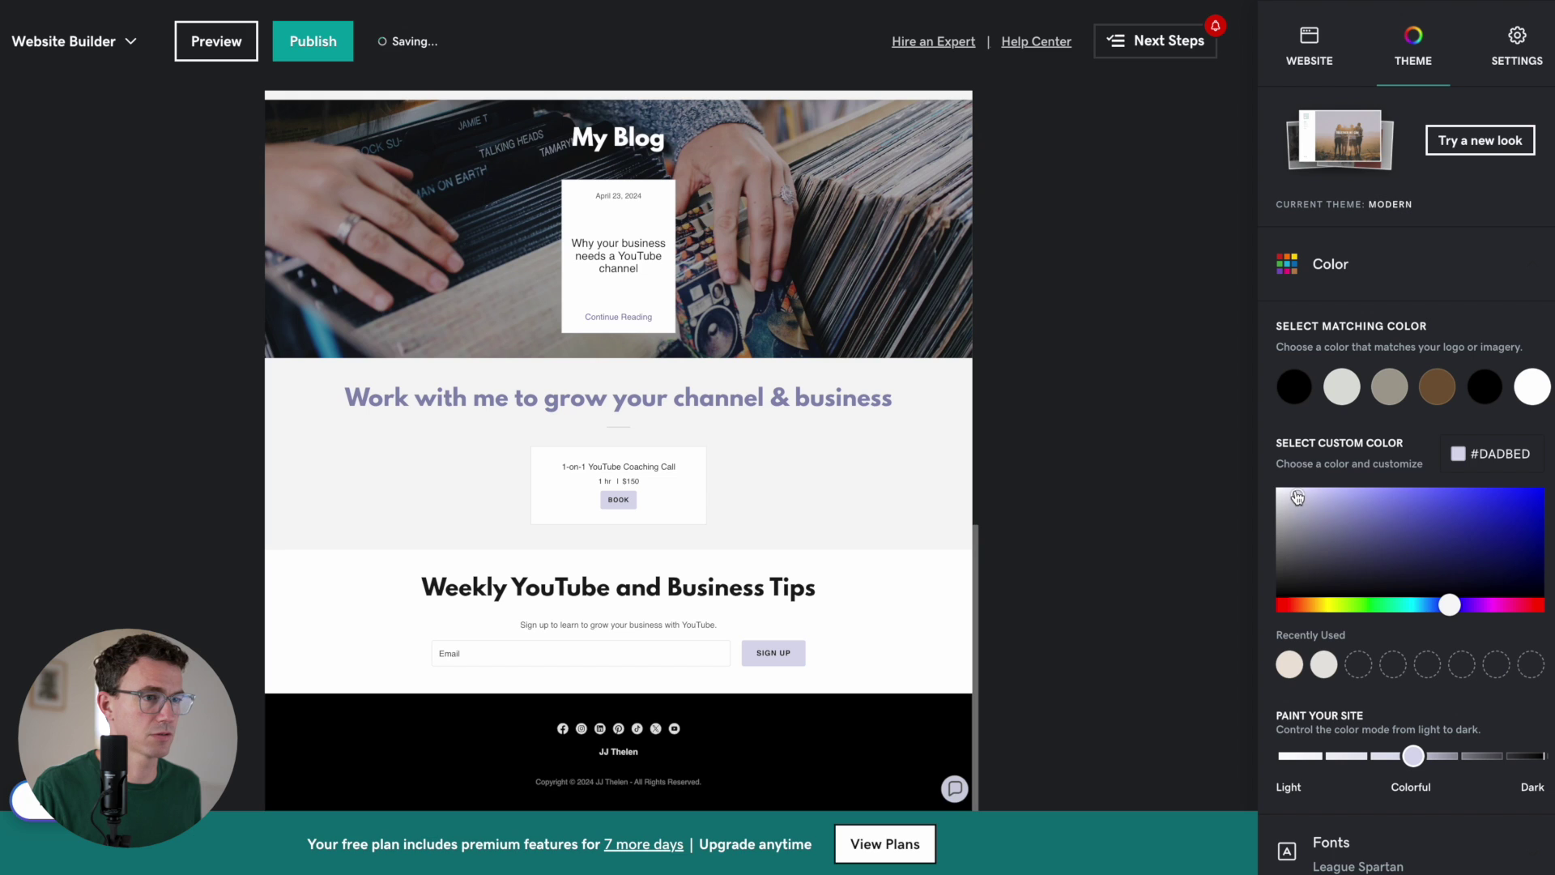
pyautogui.moveTo(1298, 496); pyautogui.dragTo(1428, 499)
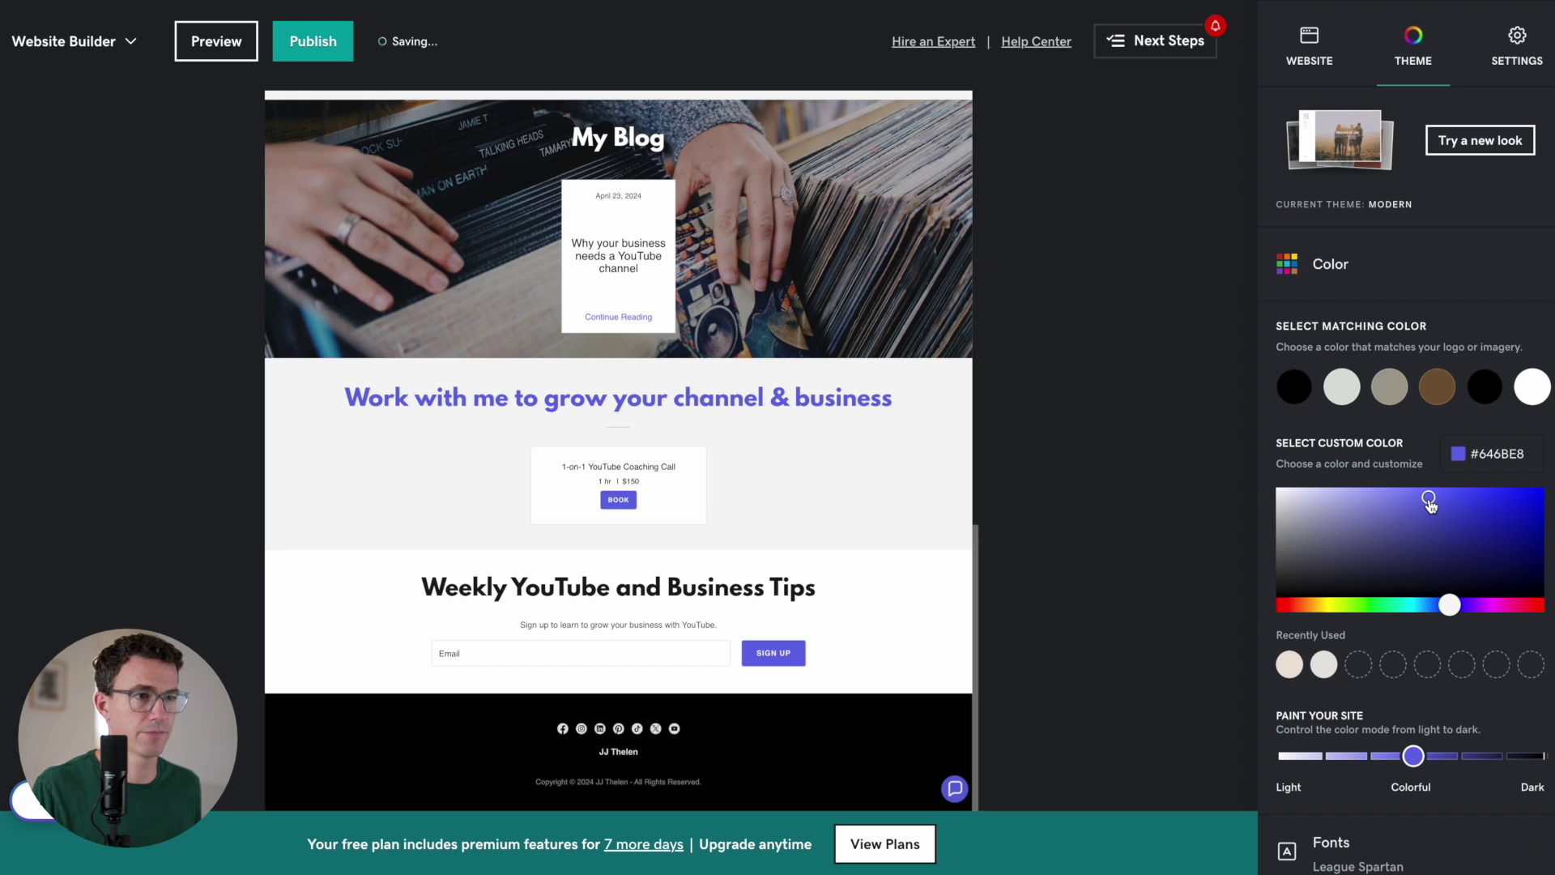
# Set Paint Your Site to the second Light step after trying lightest and dark modes.
pyautogui.scroll(-1, 1377, 567)
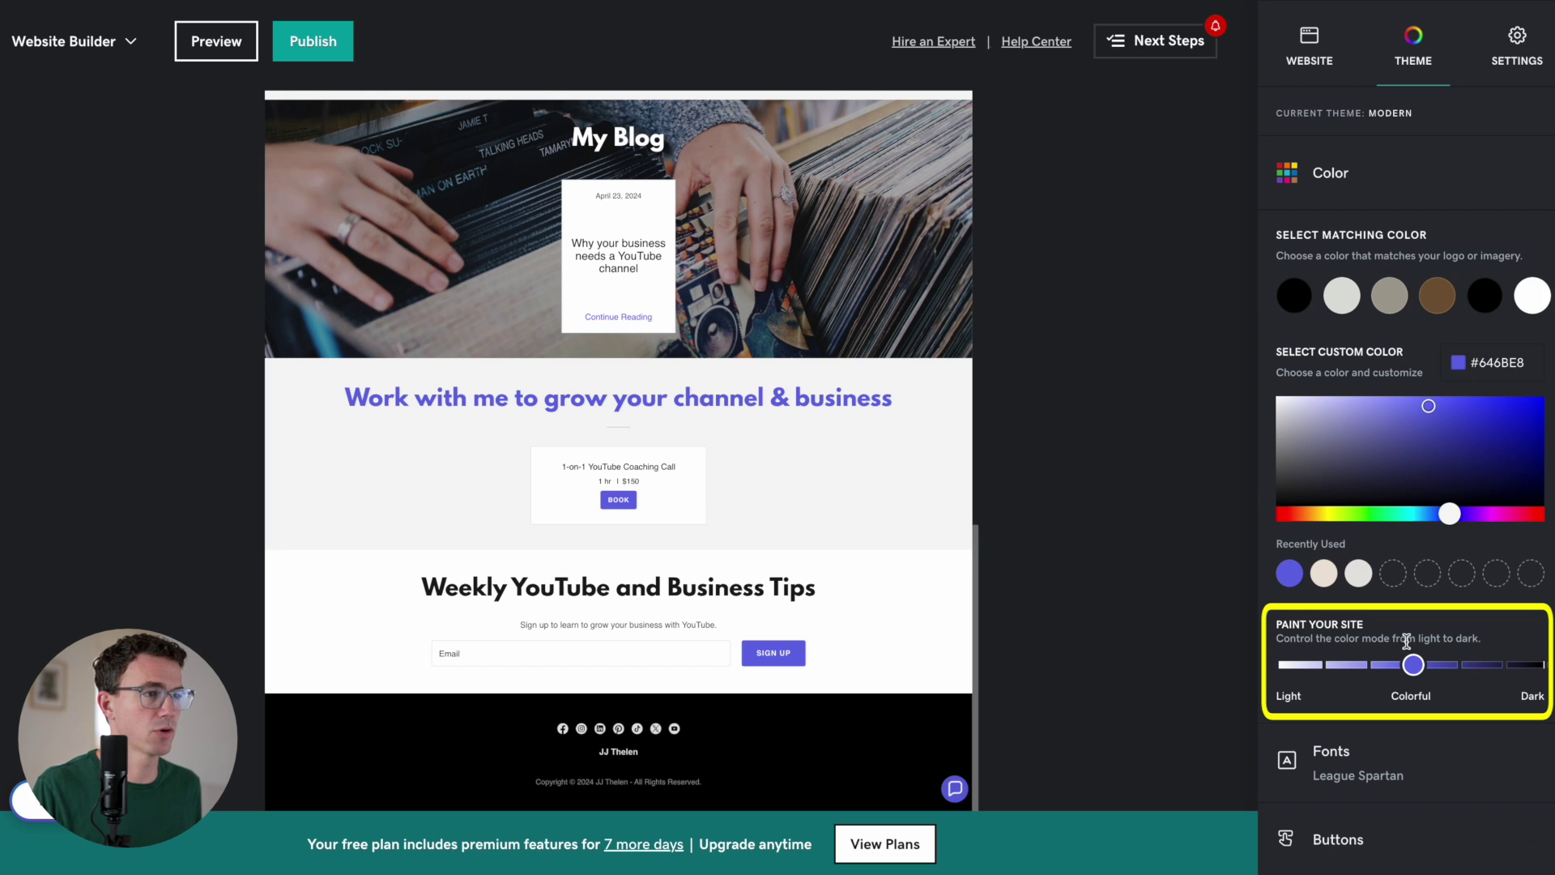
pyautogui.click(1284, 669)
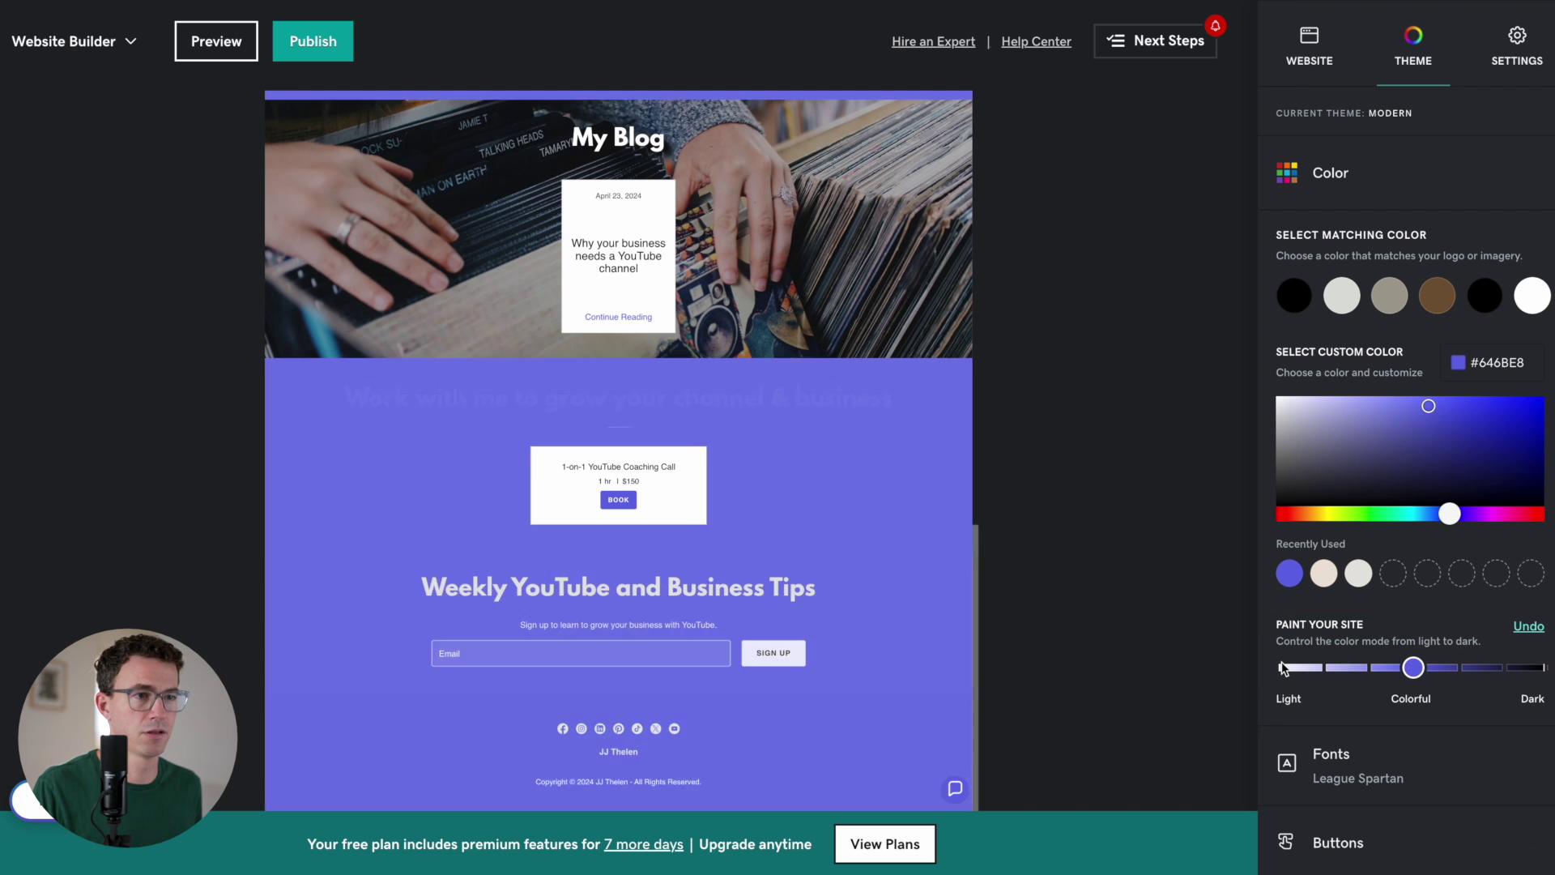
pyautogui.click(1282, 669)
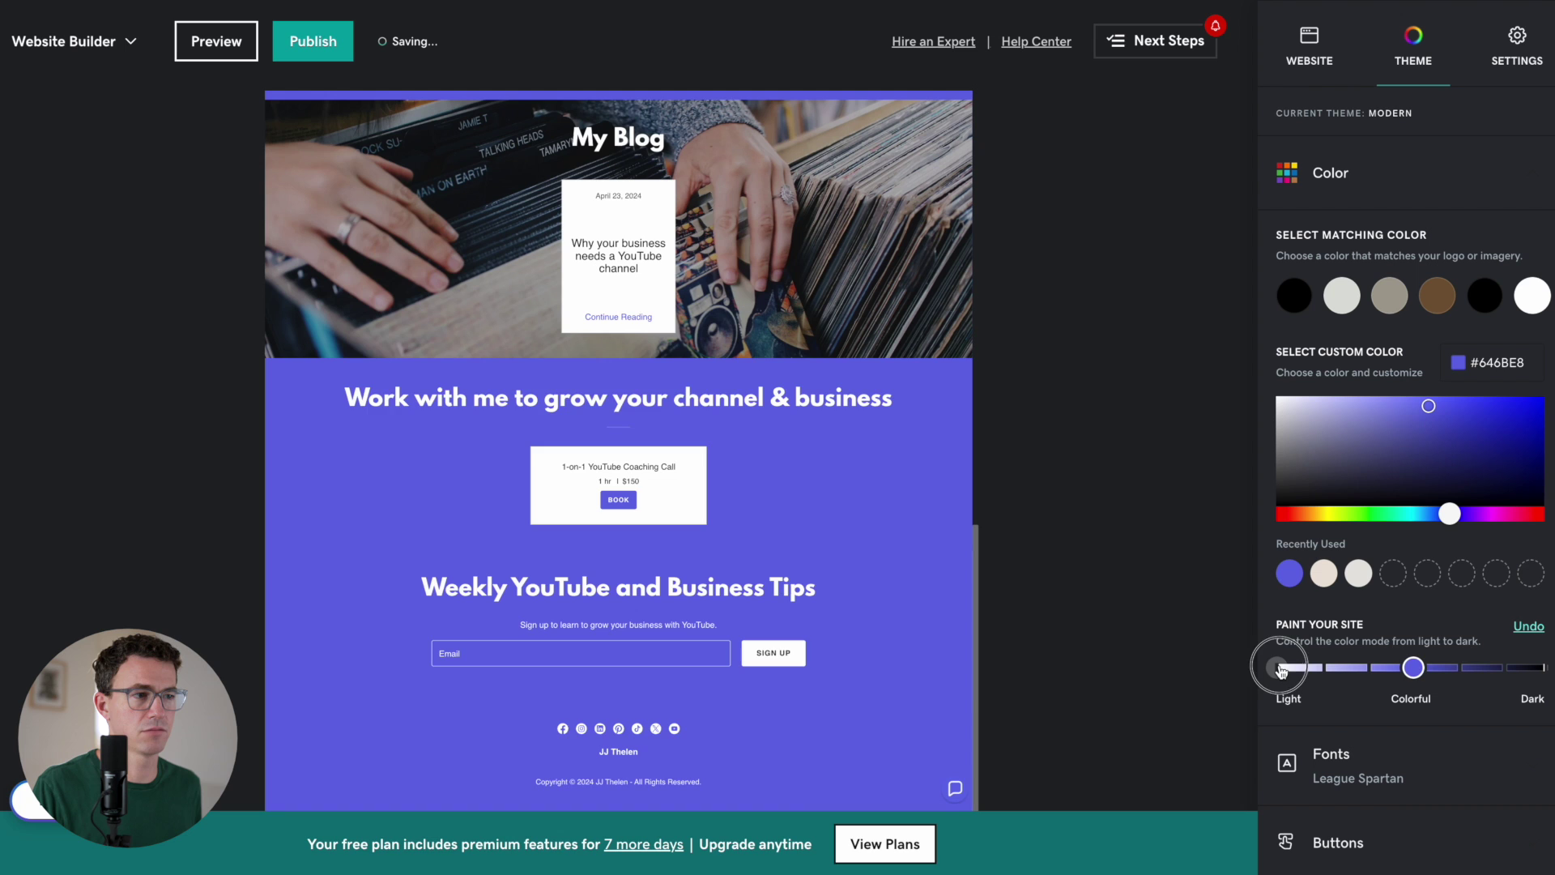
pyautogui.click(1542, 672)
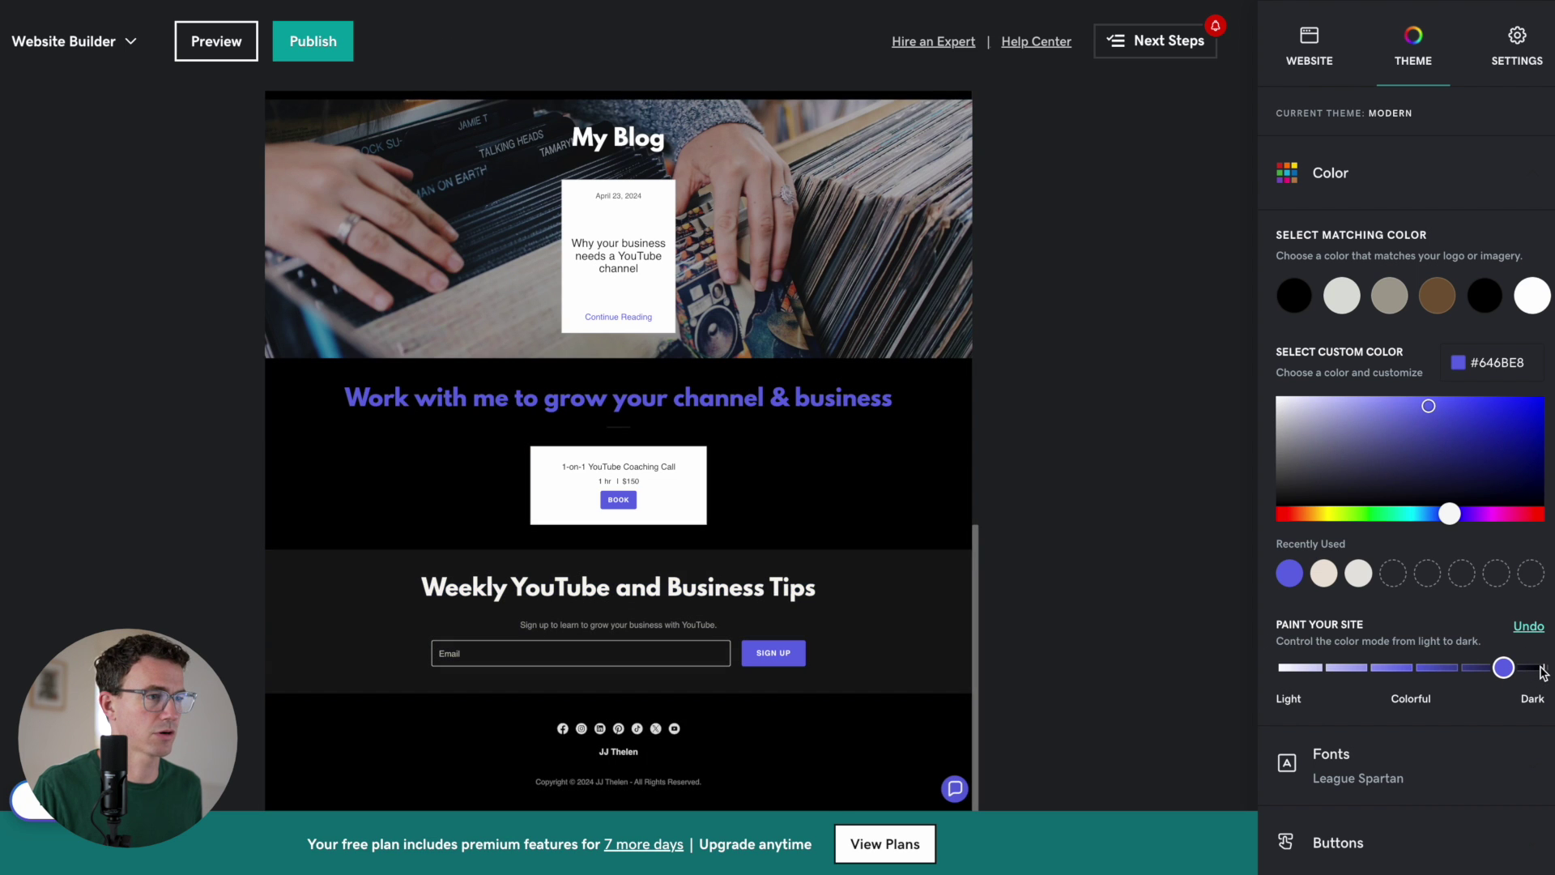
pyautogui.click(1323, 669)
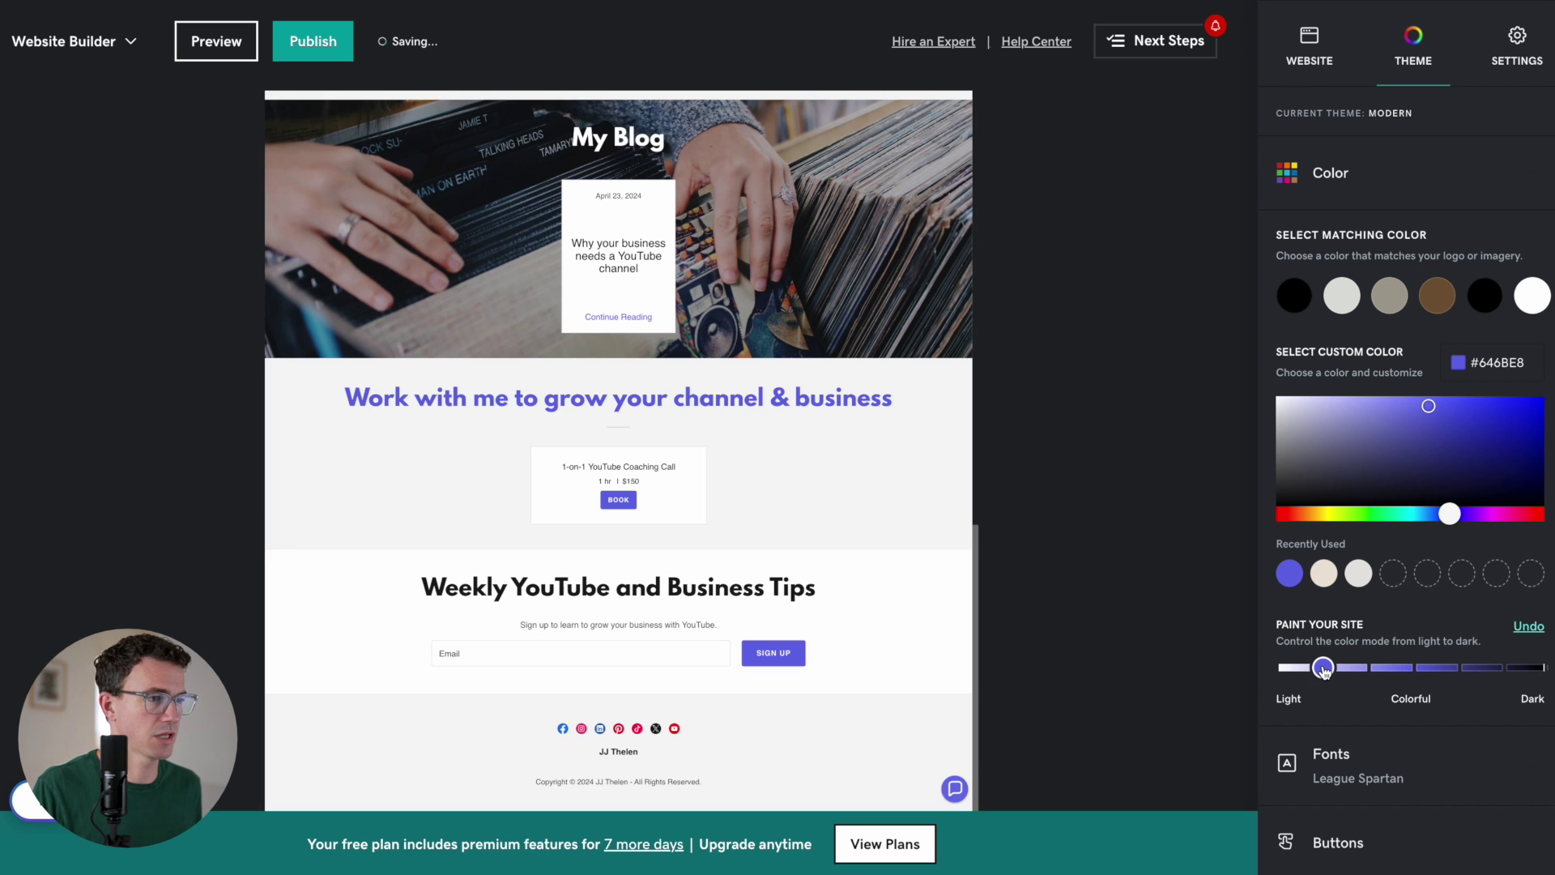
pyautogui.click(1314, 763)
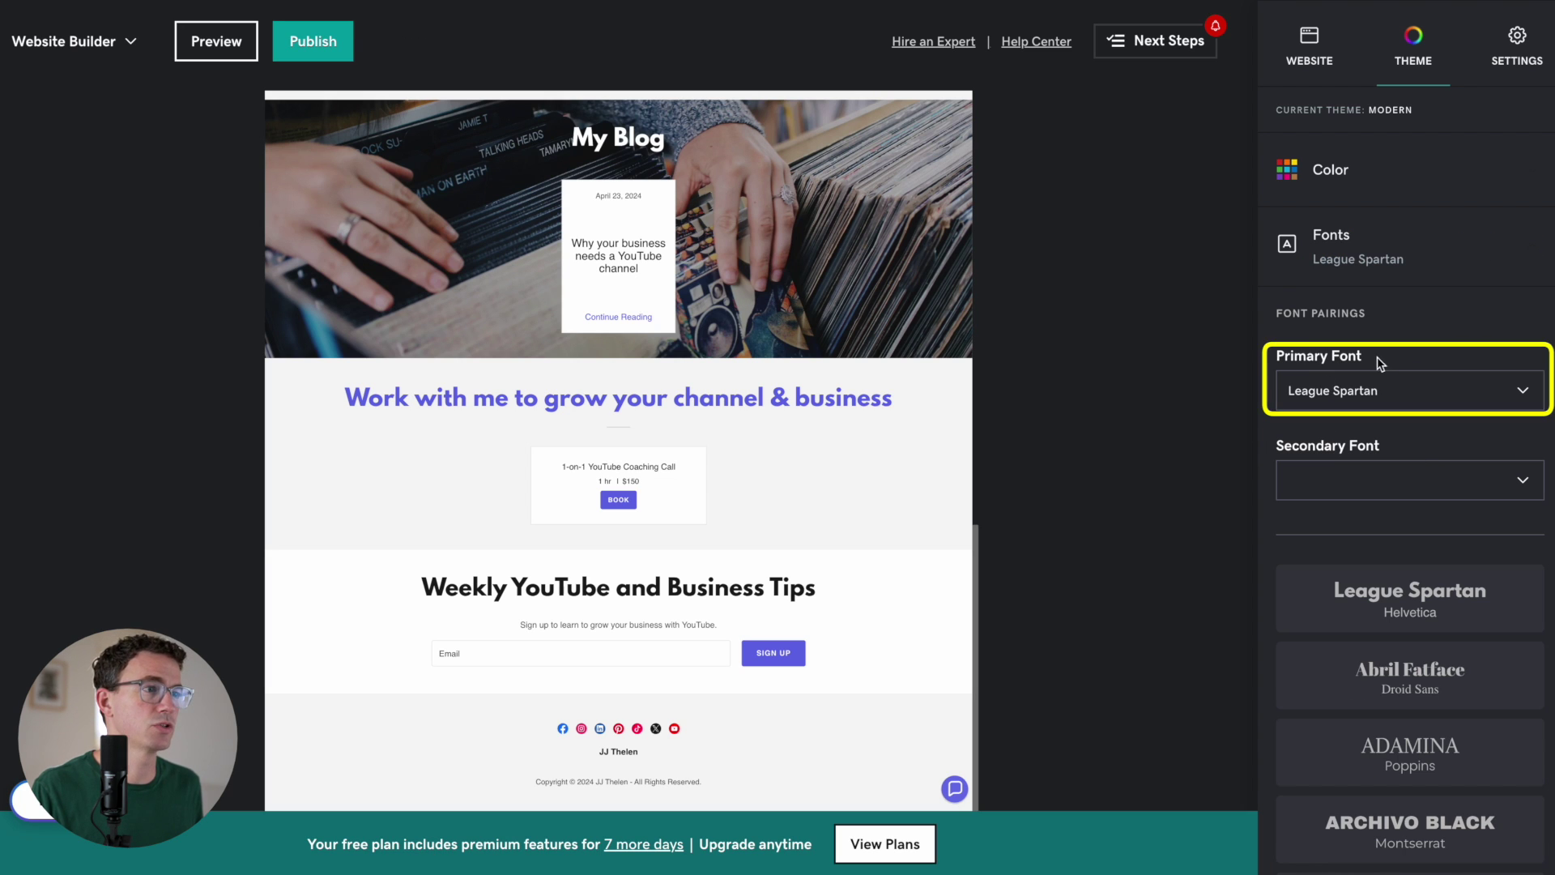
# After trying Crimson Text, League Spartan, Adamina and Bitter options, apply the CABIN / Lato pairing.
pyautogui.click(1382, 485)
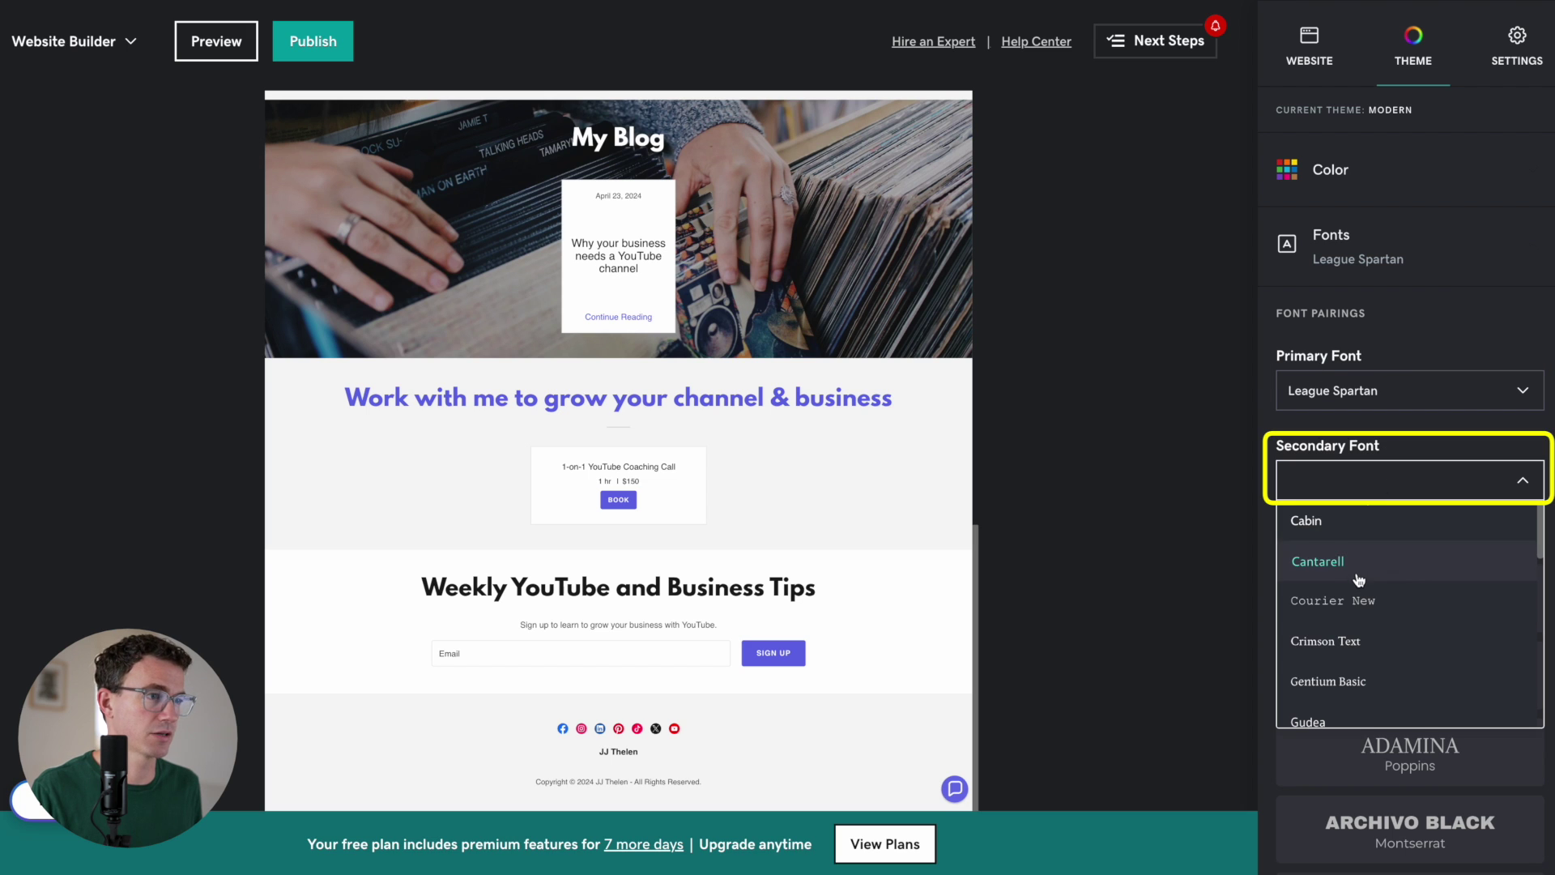
pyautogui.click(1351, 642)
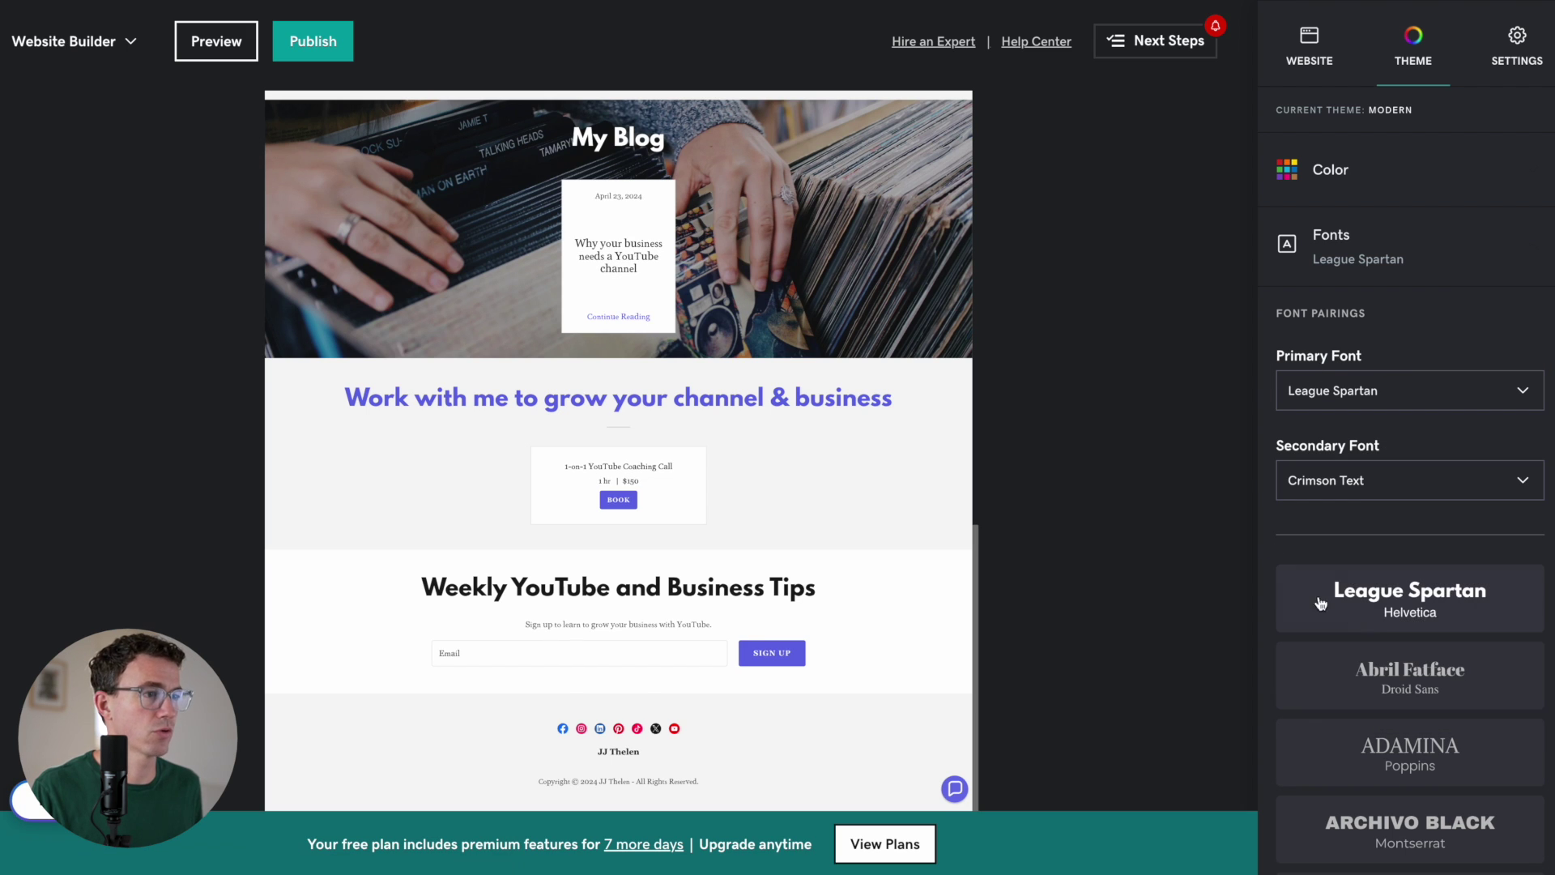
pyautogui.click(1379, 601)
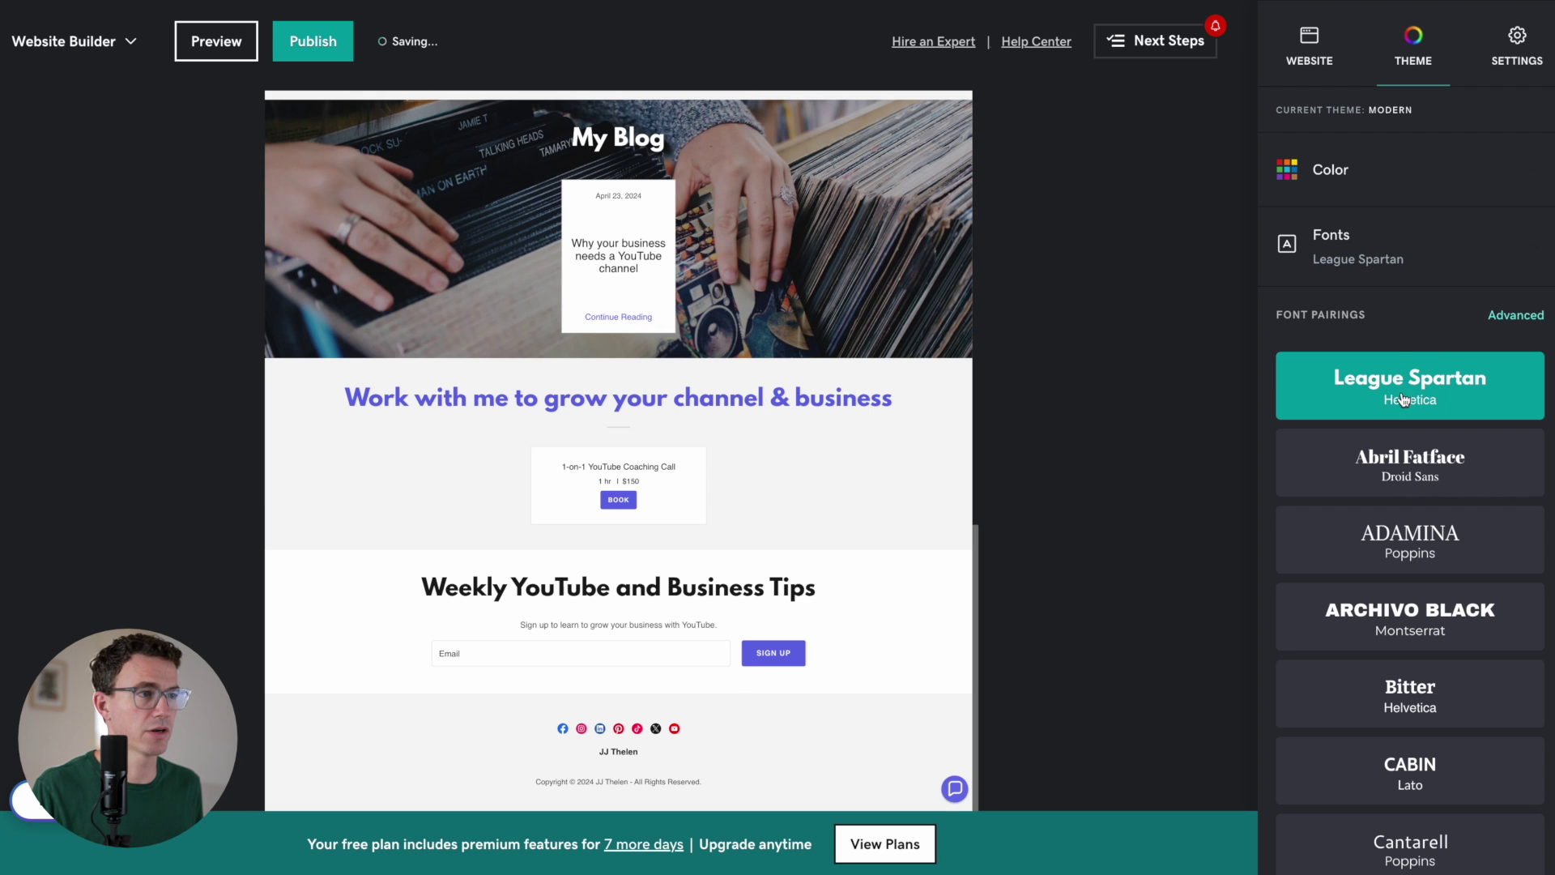
pyautogui.click(1409, 539)
pyautogui.click(1419, 622)
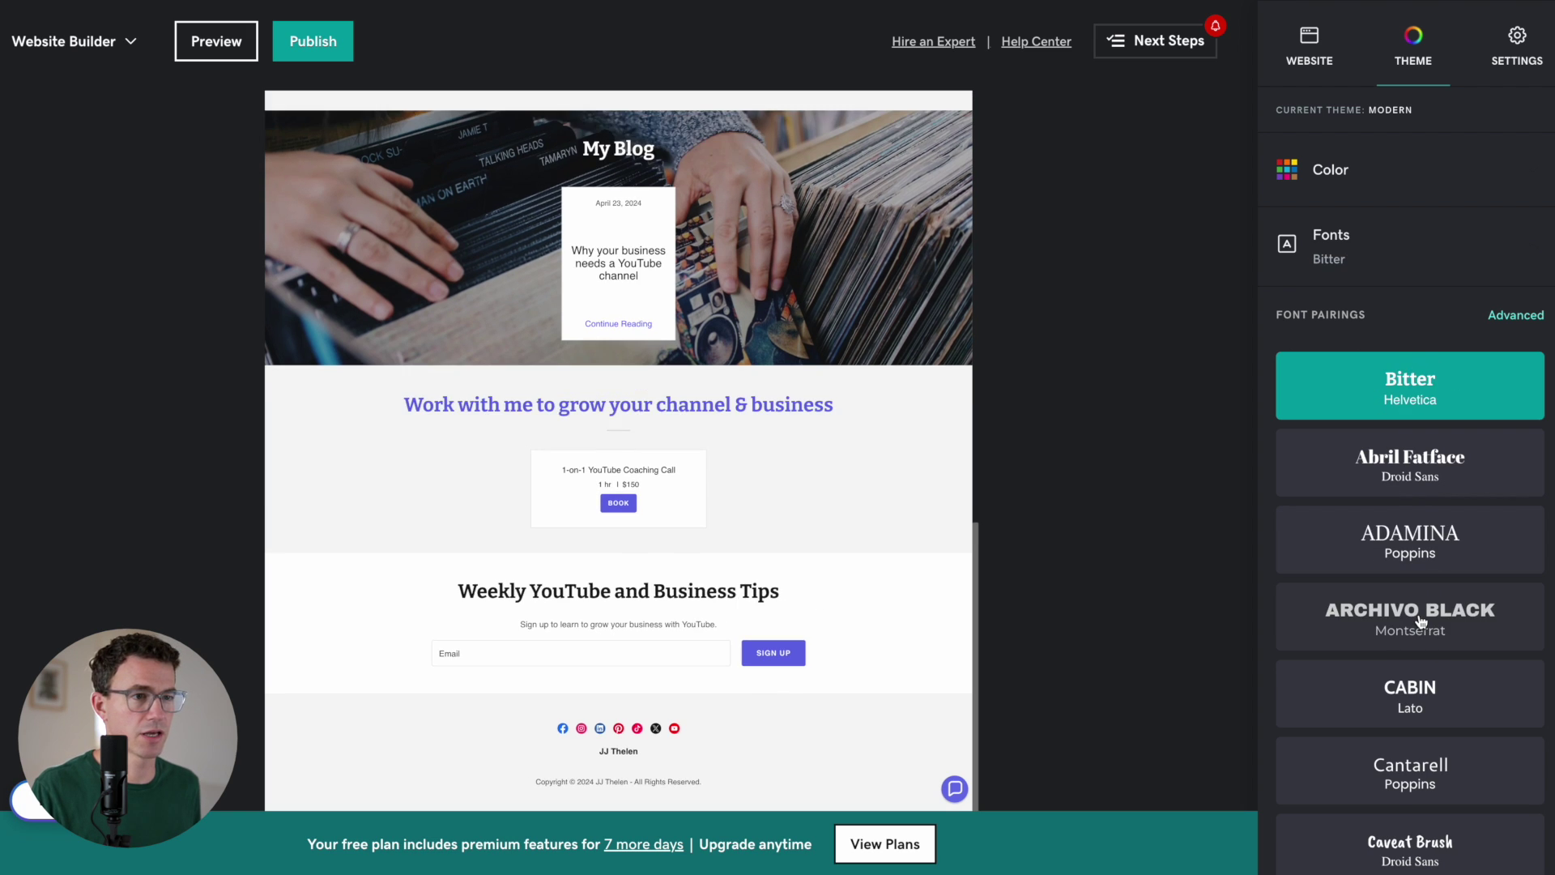
pyautogui.click(1428, 686)
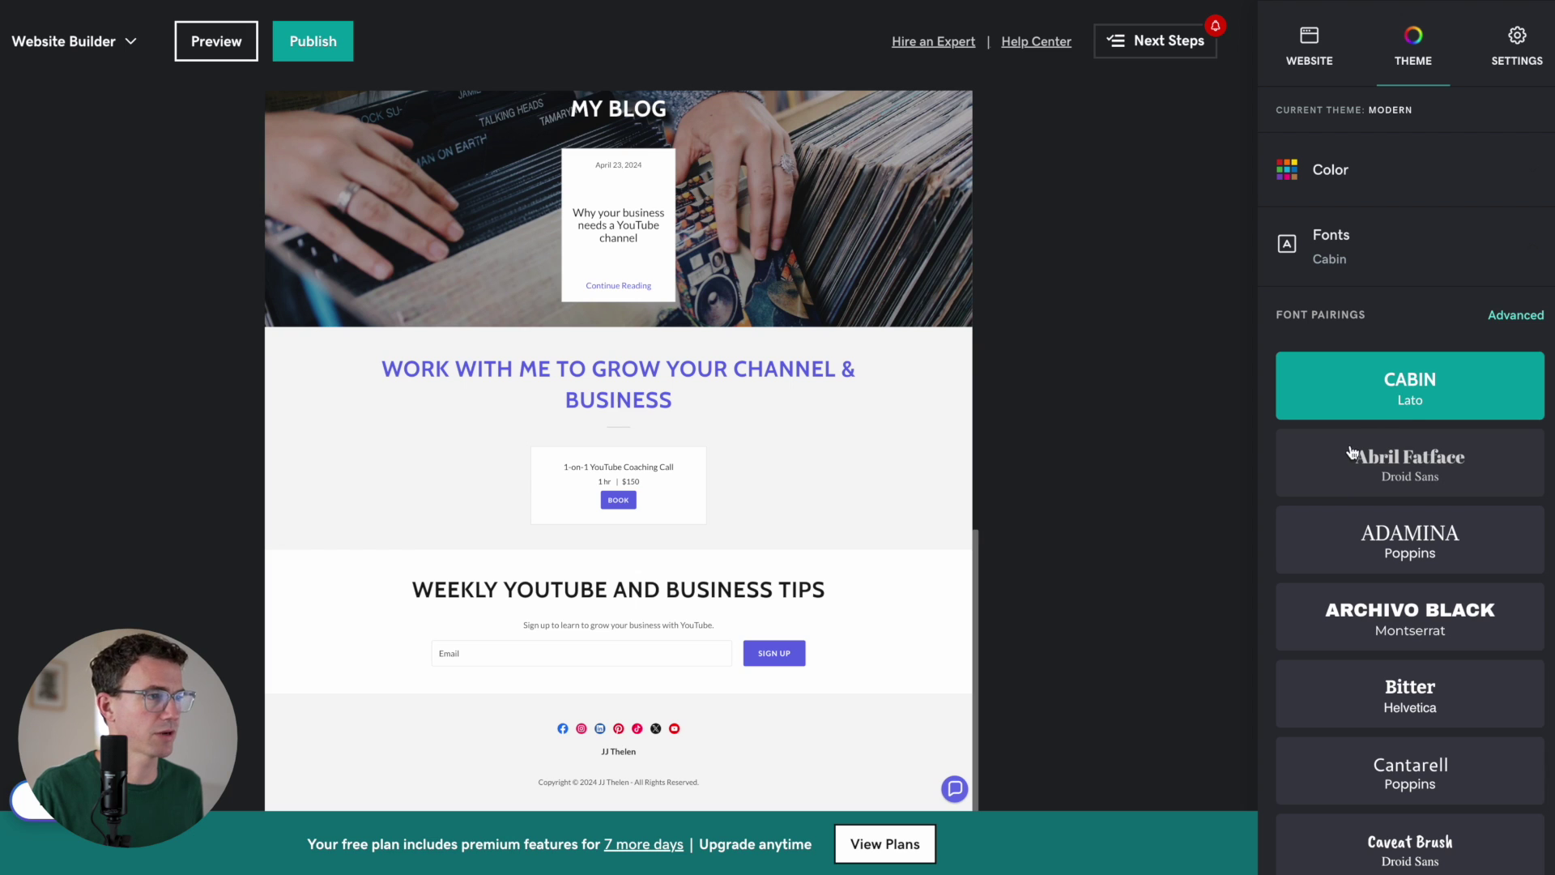
pyautogui.scroll(2, 1360, 454)
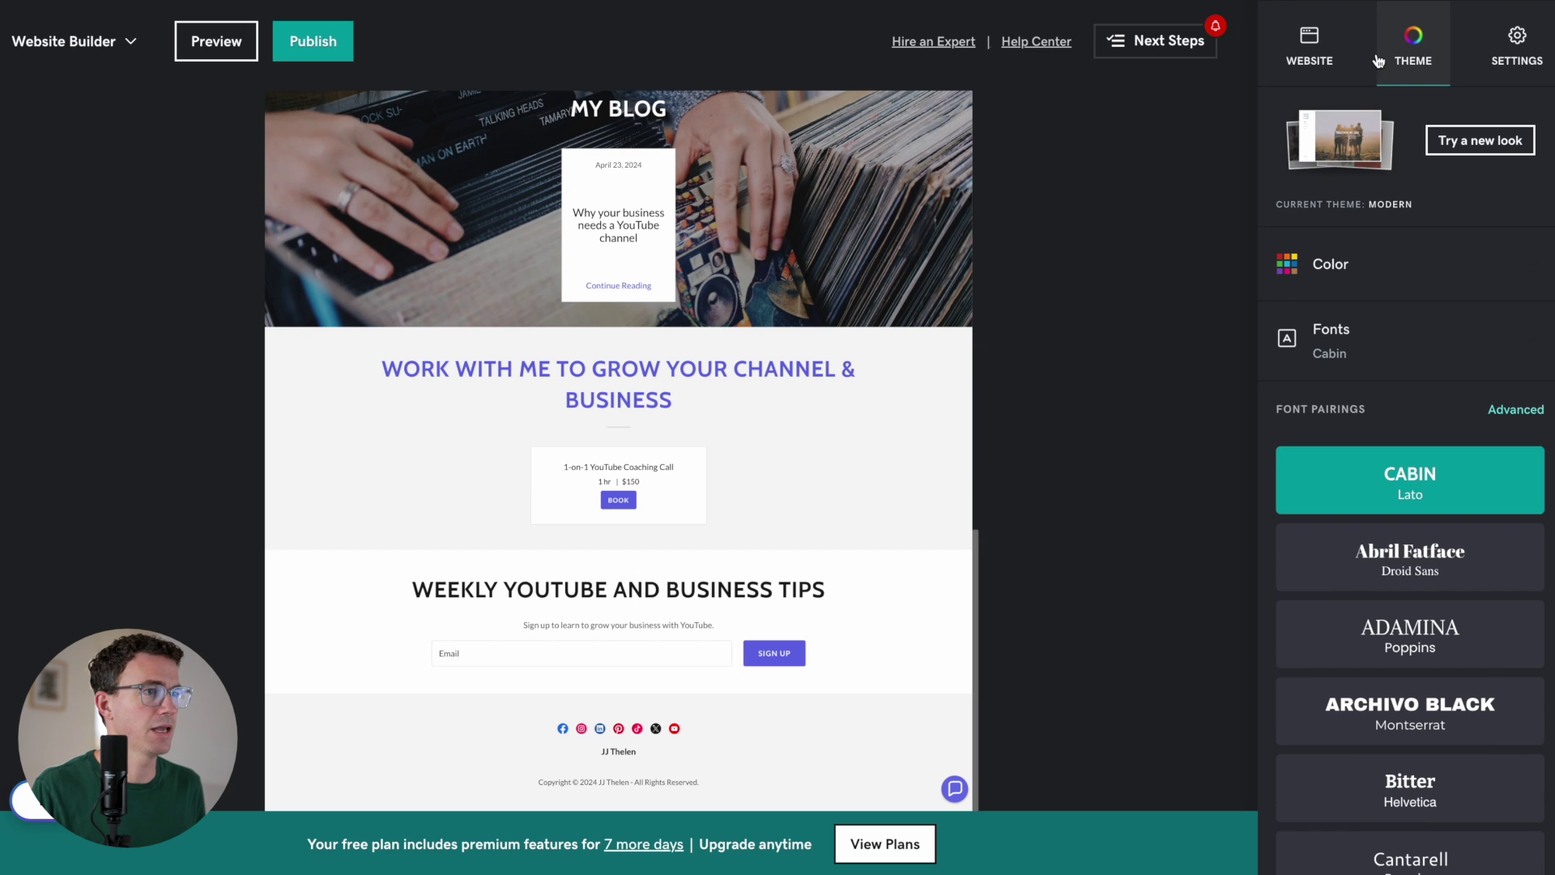
pyautogui.click(1517, 48)
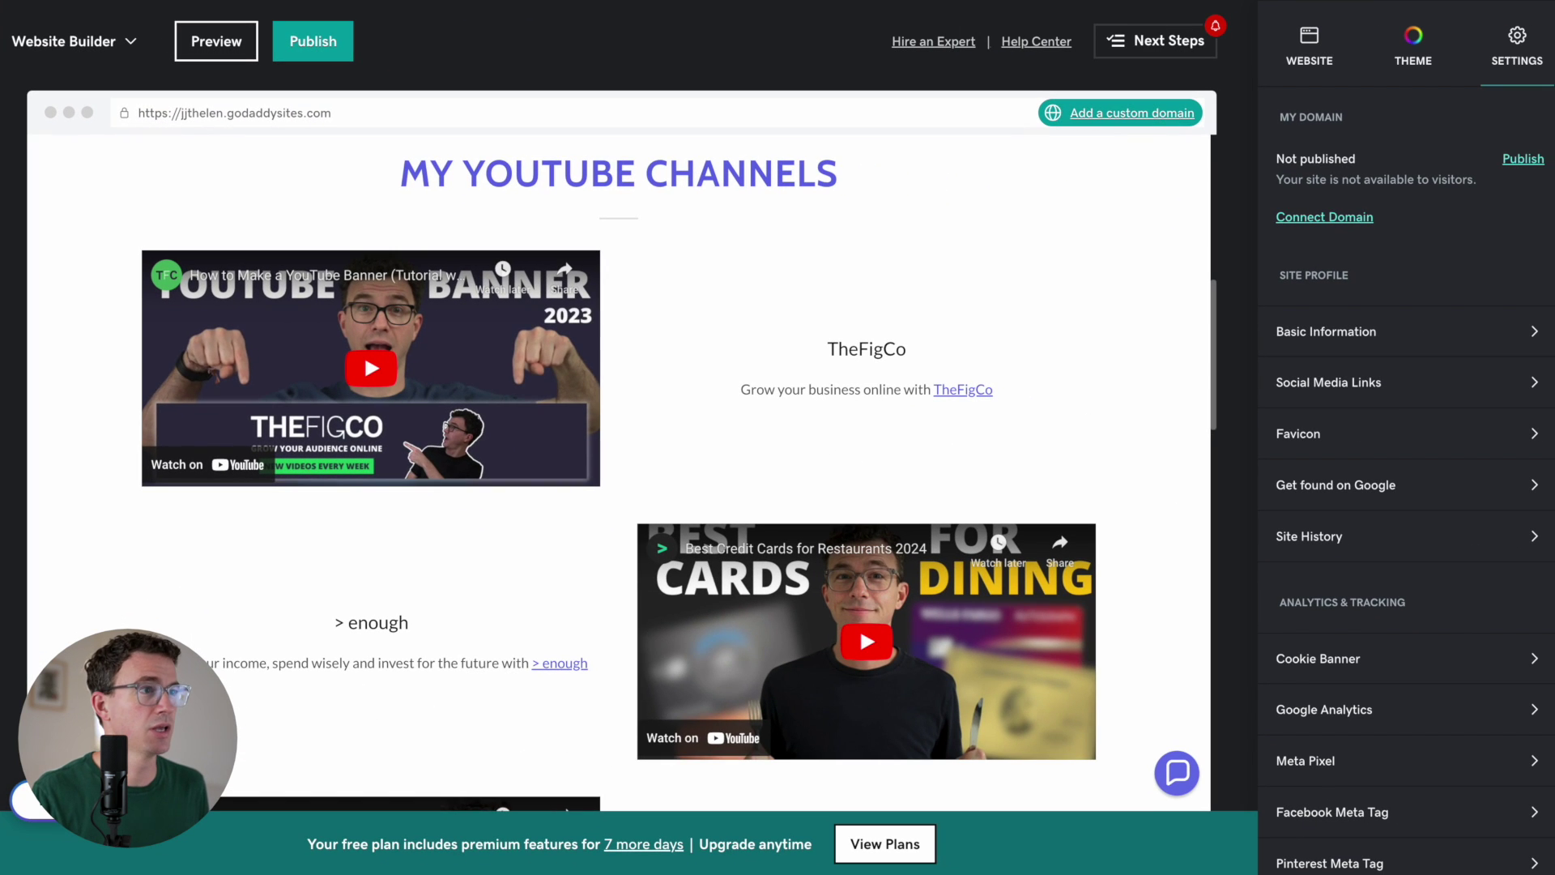
# Try adding a new page, dismiss the upgrade prompt, and choose to connect a custom domain.
pyautogui.click(1310, 47)
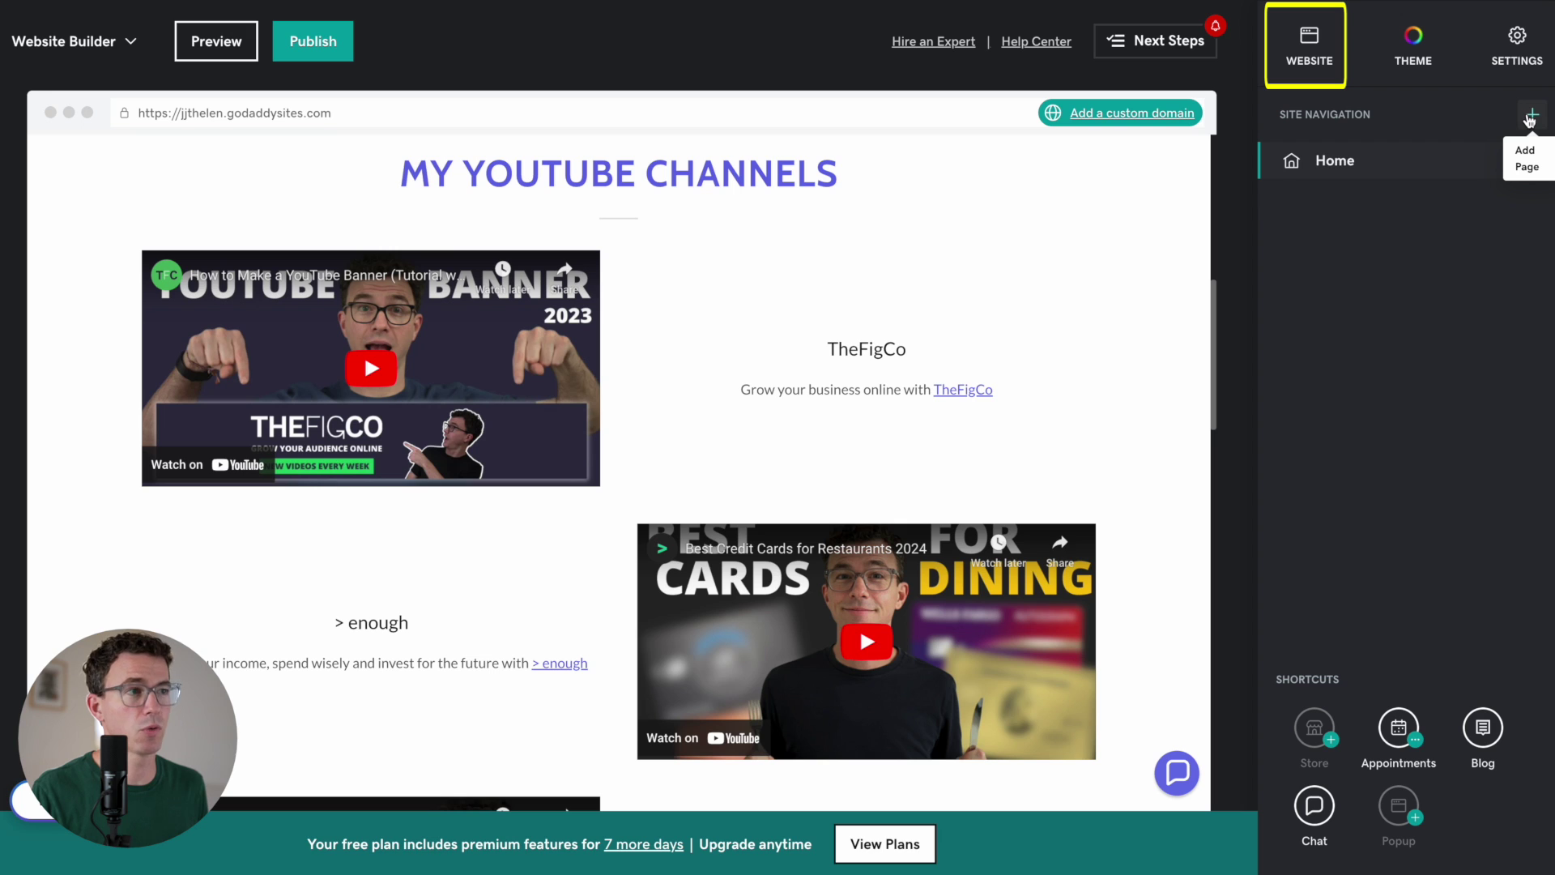
pyautogui.click(1532, 115)
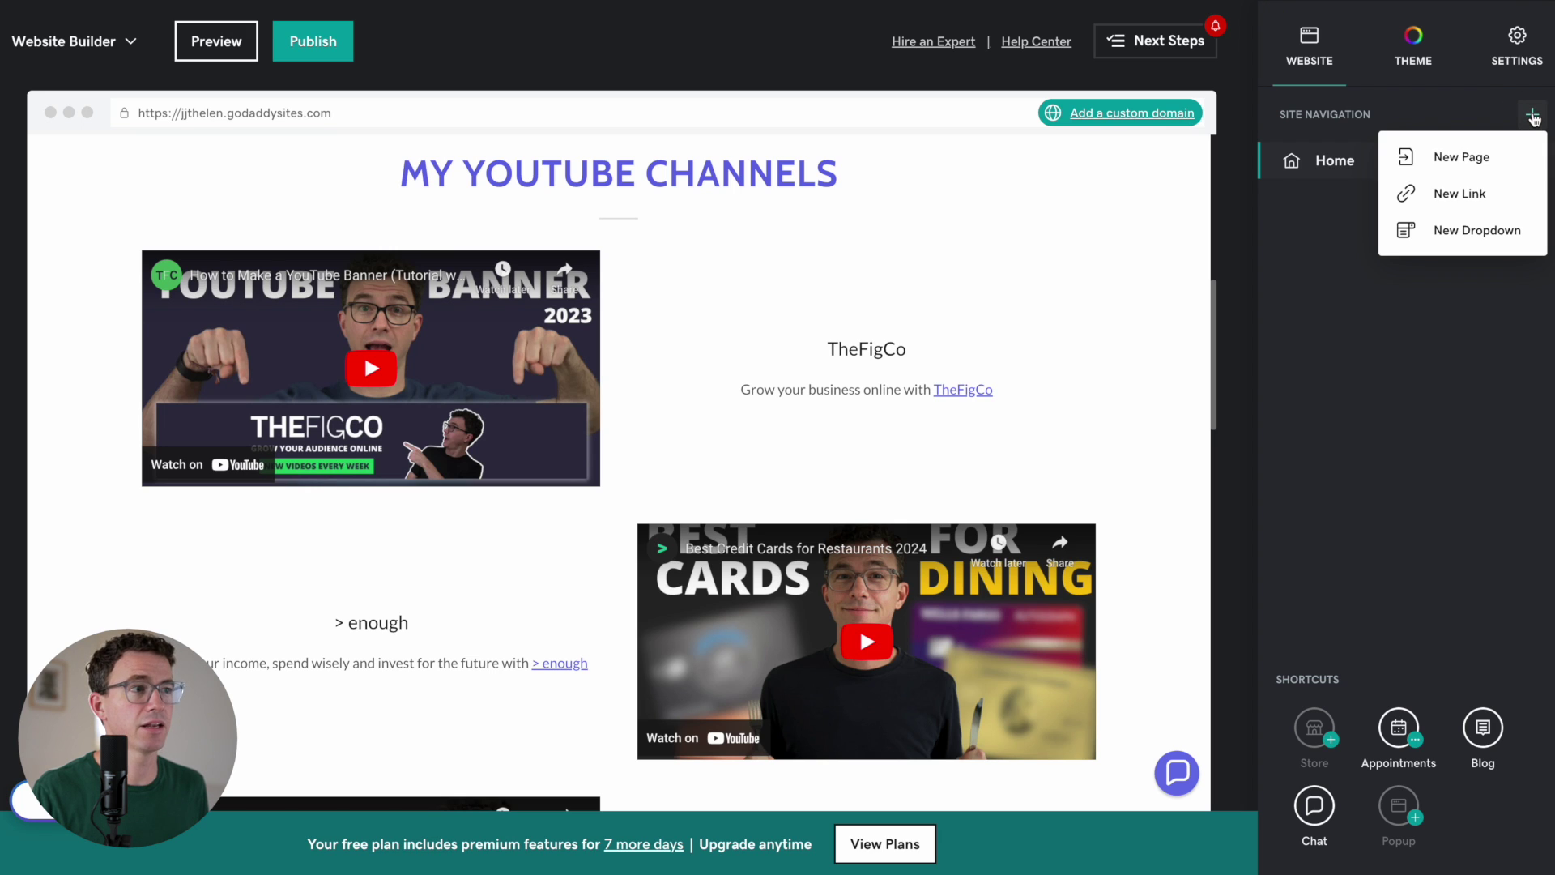
pyautogui.click(1450, 158)
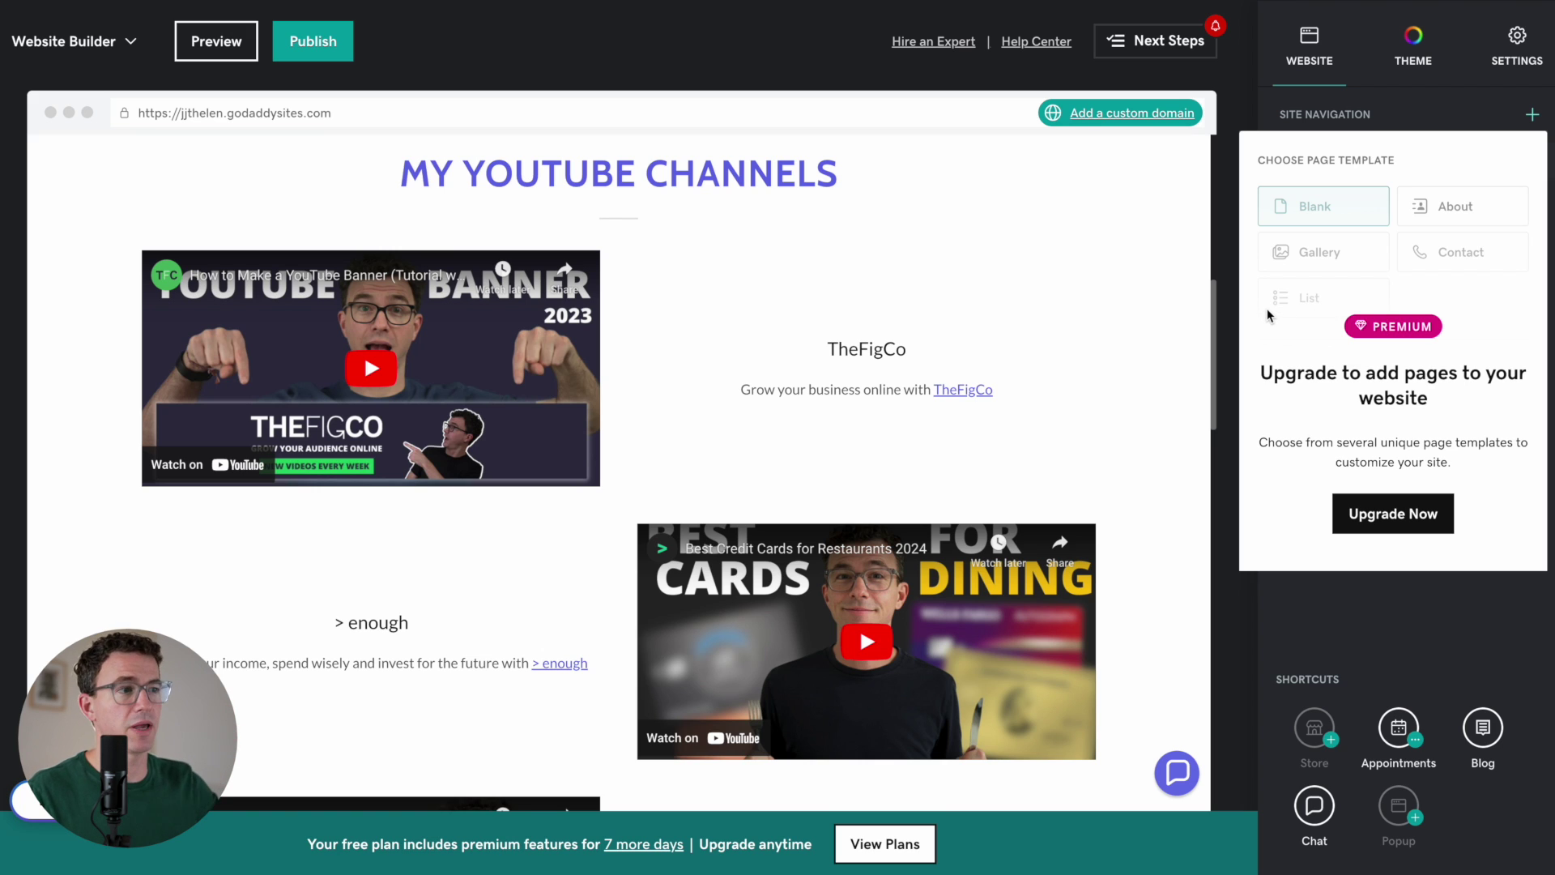
pyautogui.click(1523, 56)
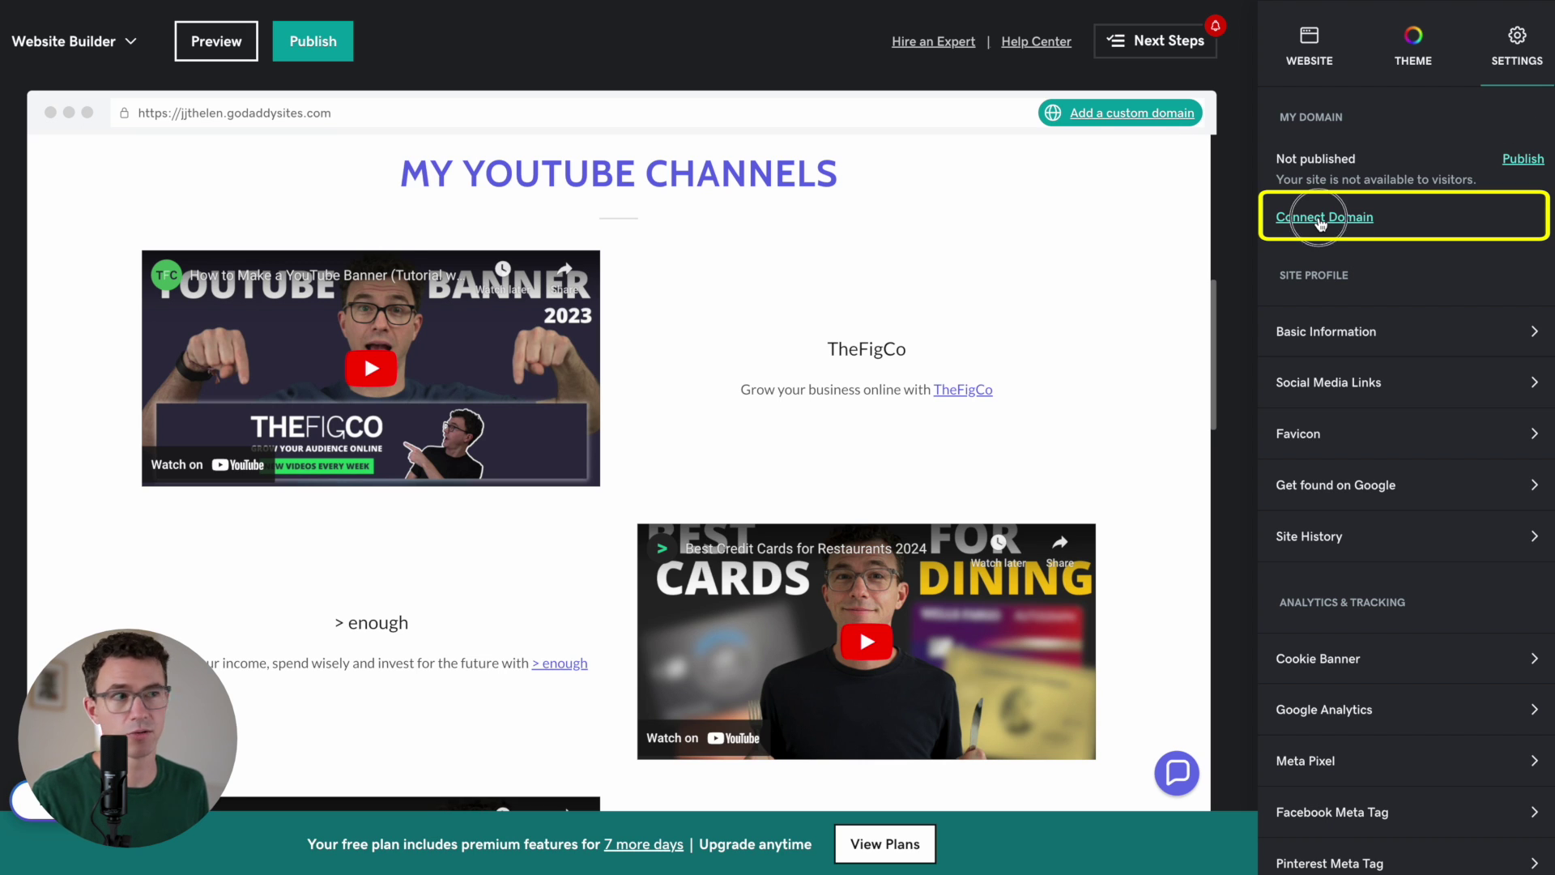
pyautogui.click(1320, 219)
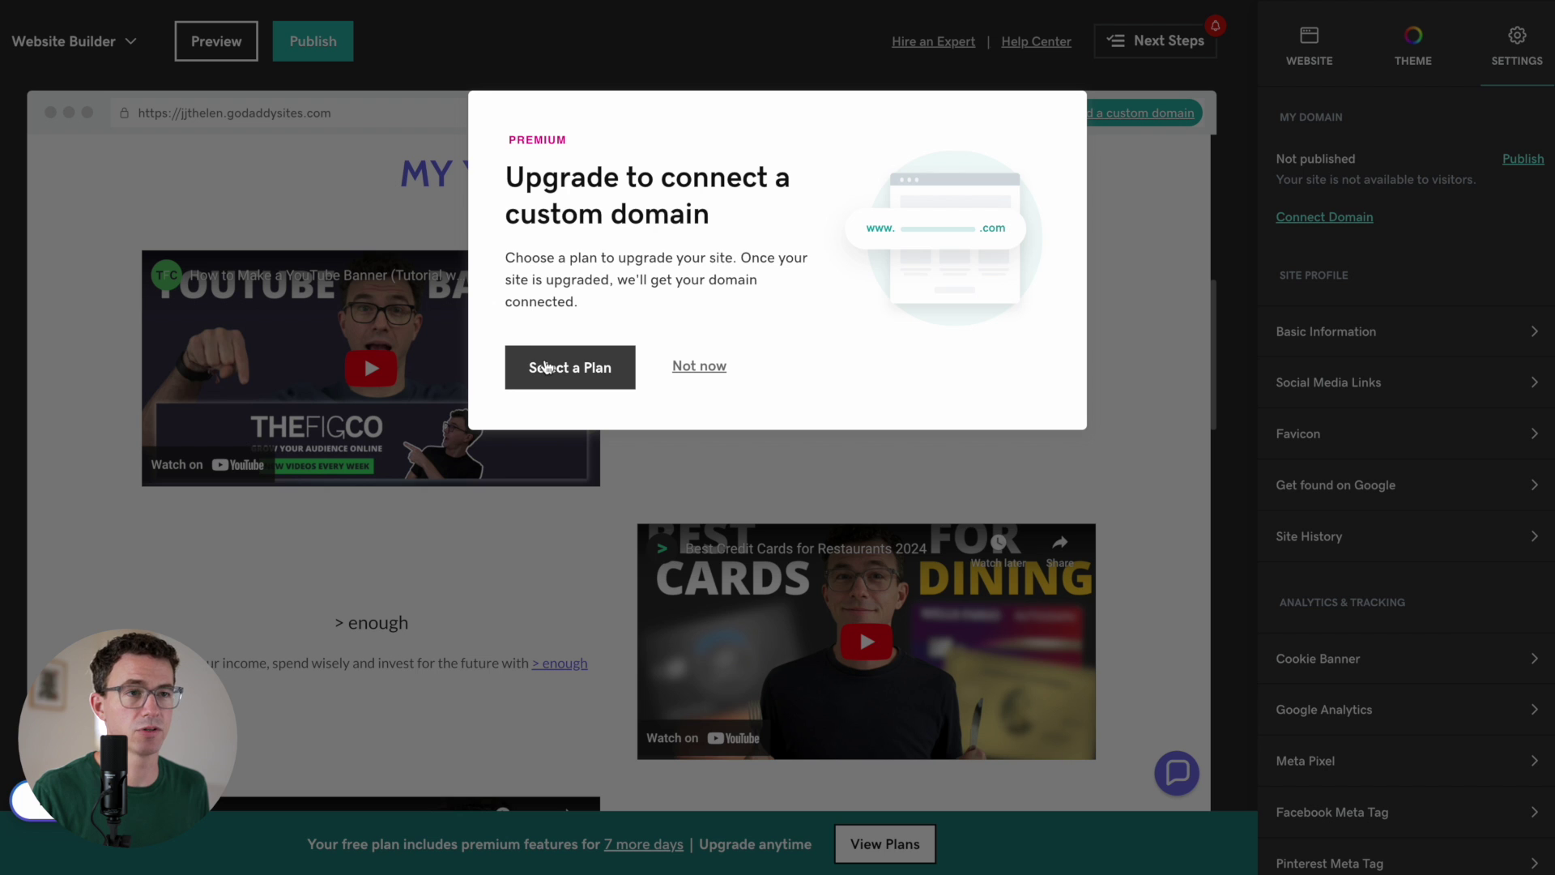
# Switch the upgrade plans to monthly billing and add the Basic plan to the cart.
pyautogui.click(548, 368)
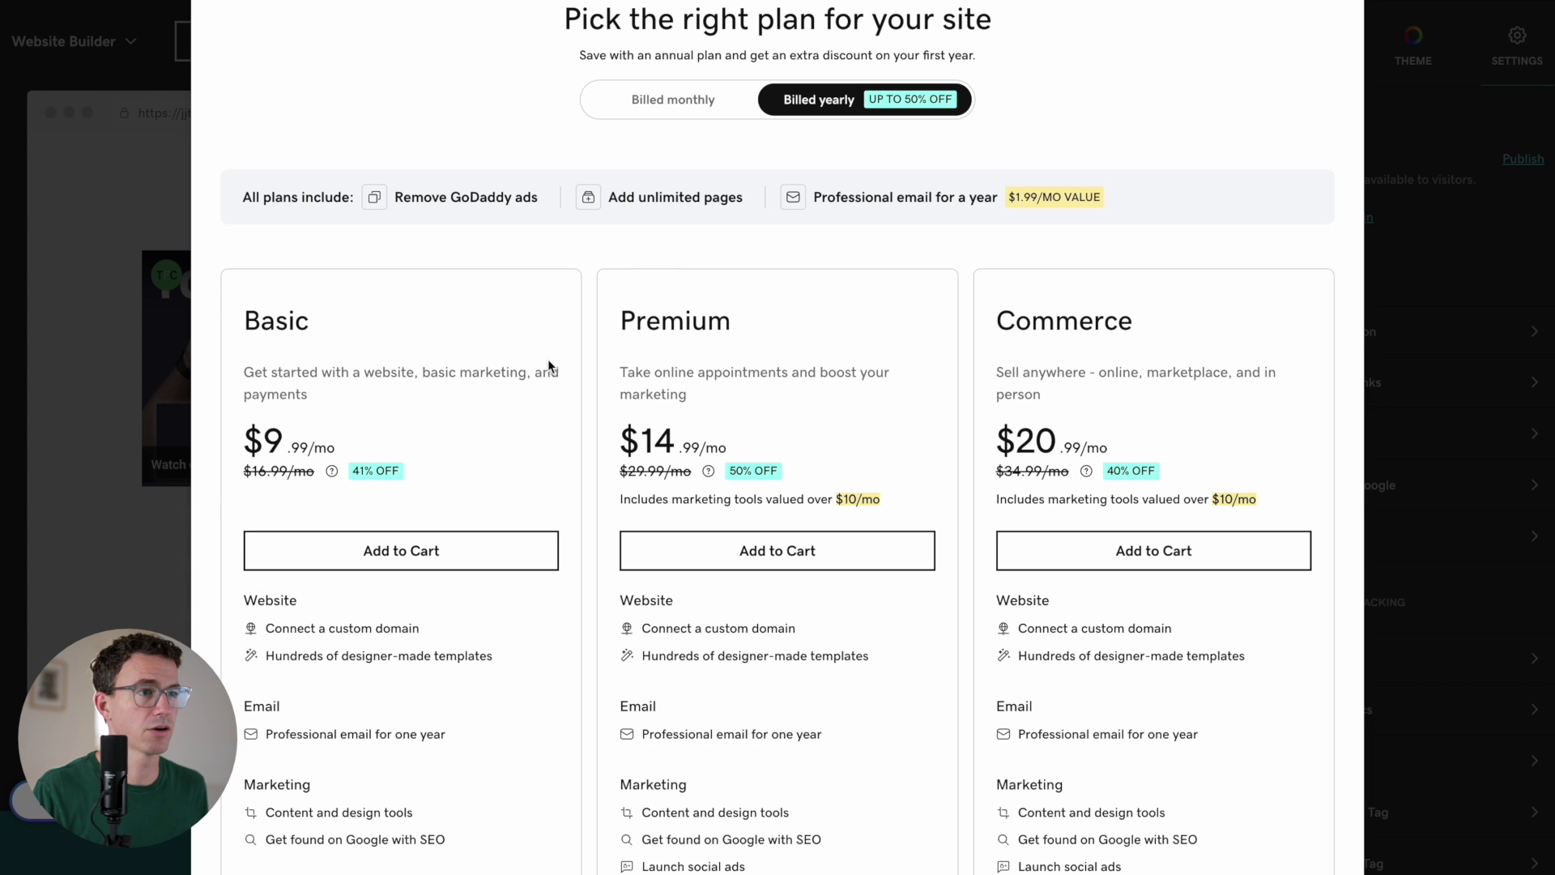
pyautogui.scroll(-3, 548, 366)
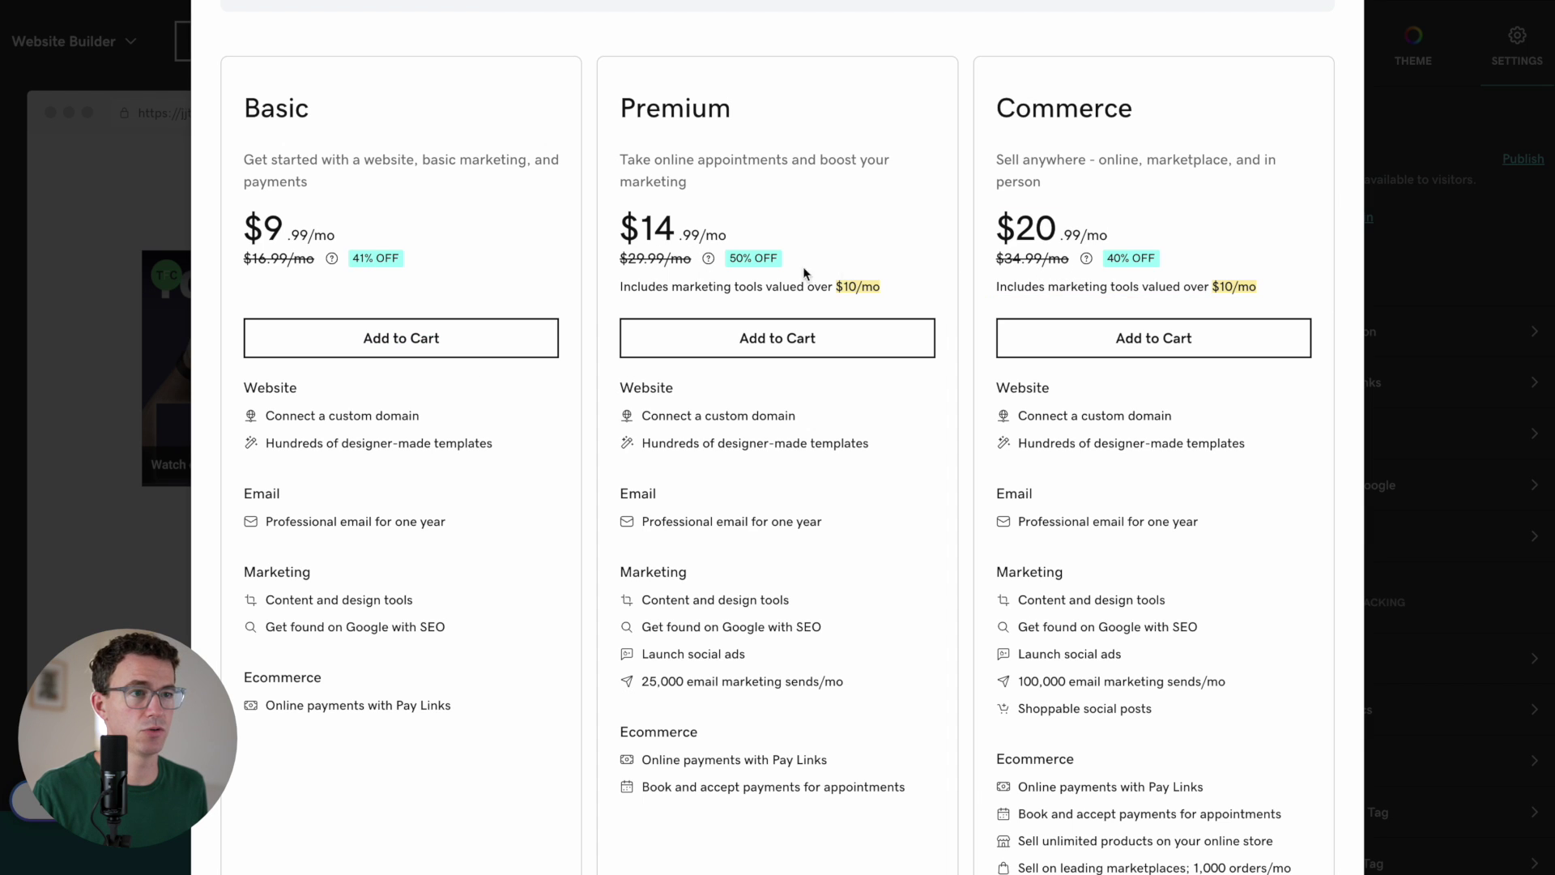
pyautogui.scroll(3, 786, 268)
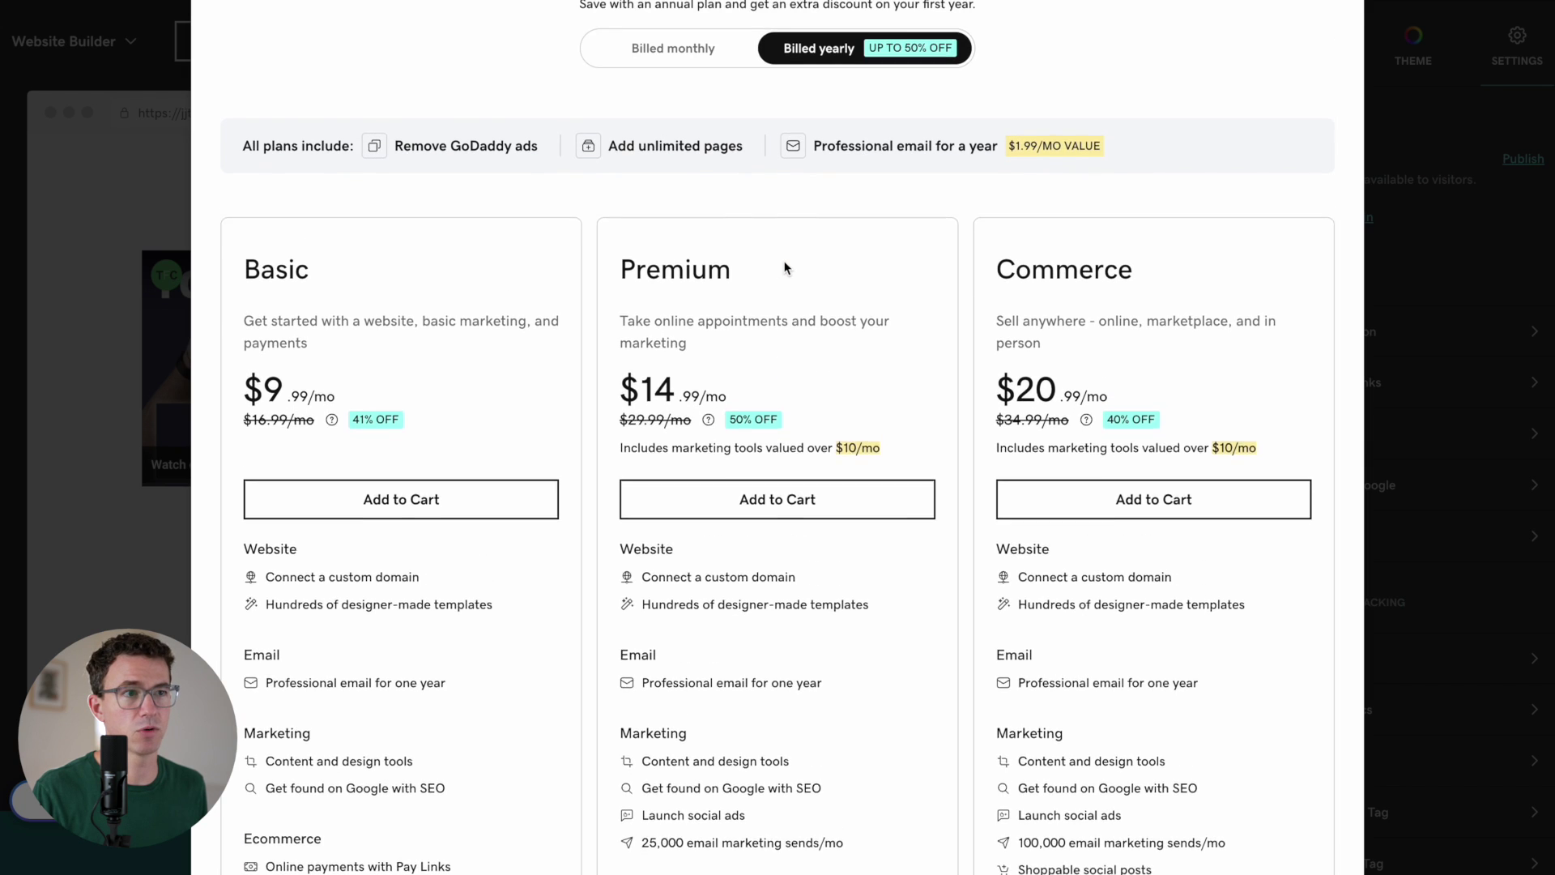
pyautogui.click(655, 153)
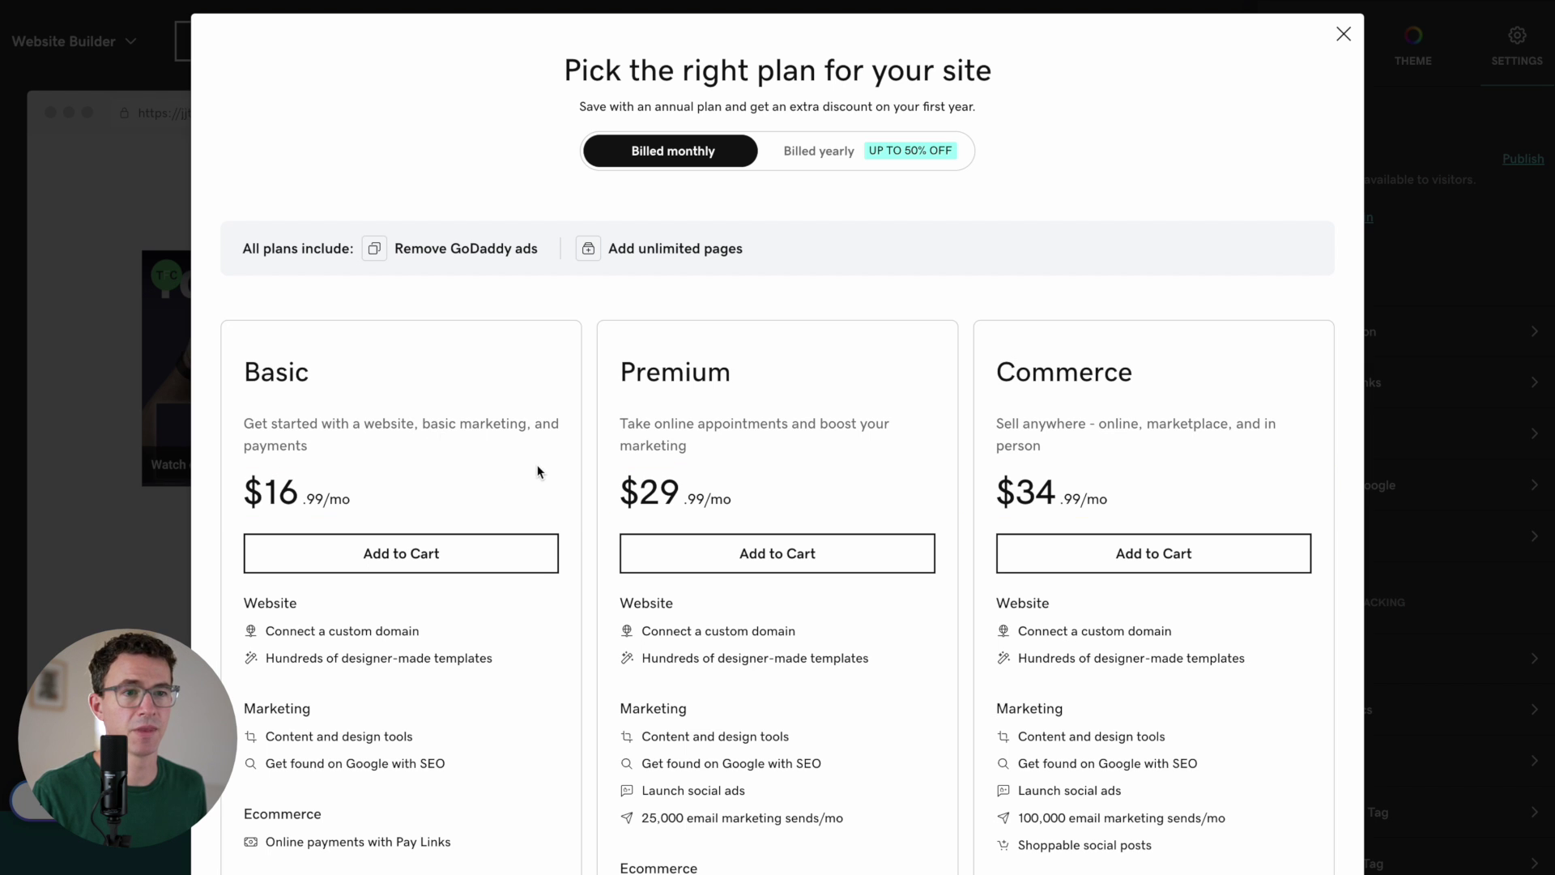
pyautogui.scroll(-3, 537, 472)
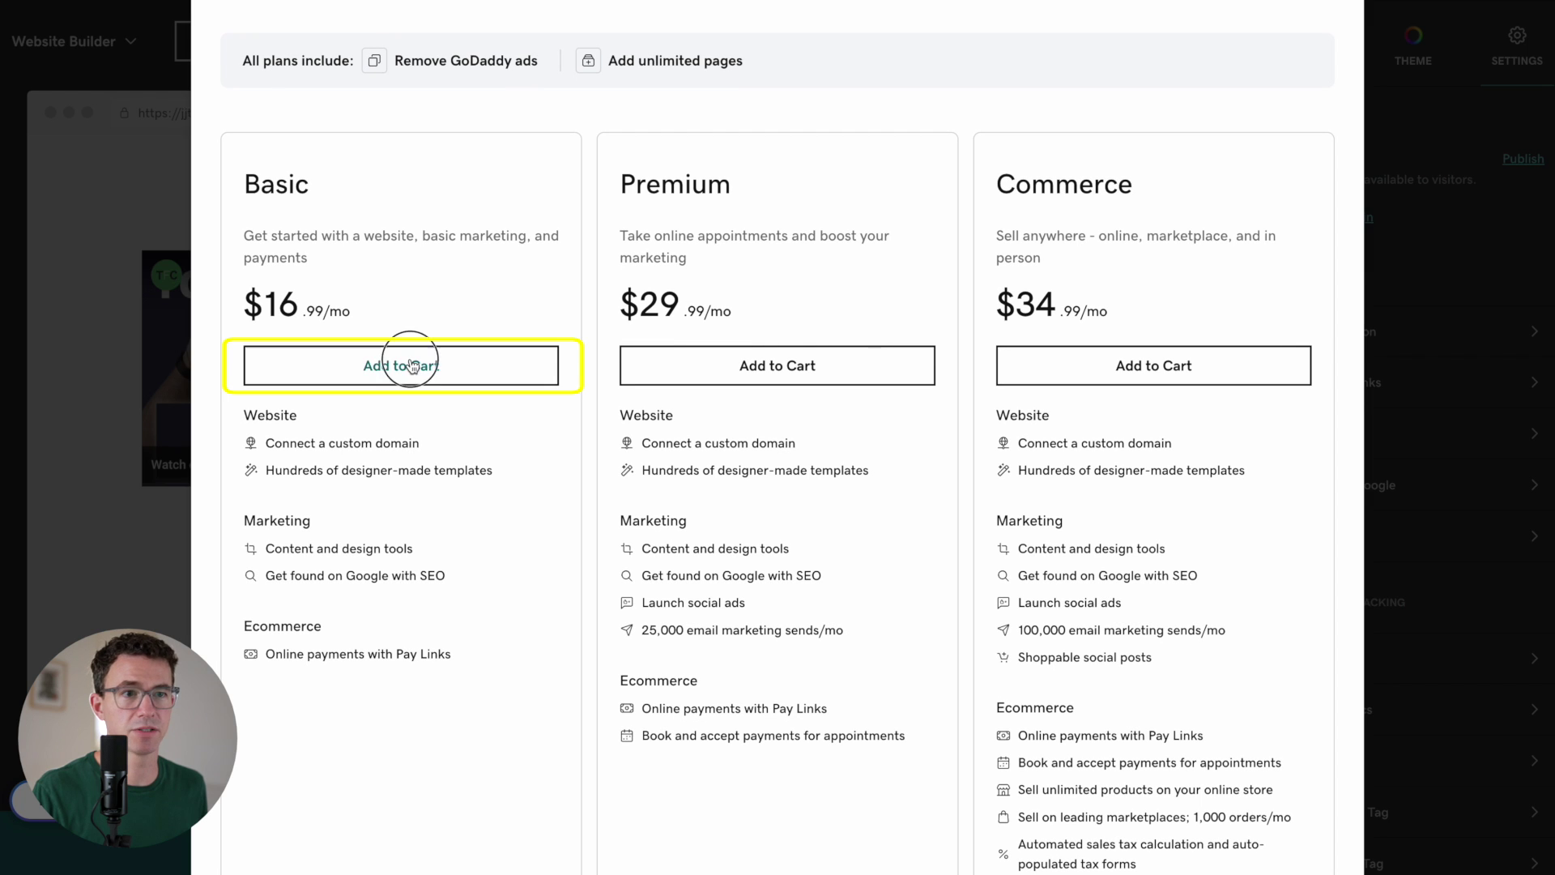
pyautogui.click(411, 365)
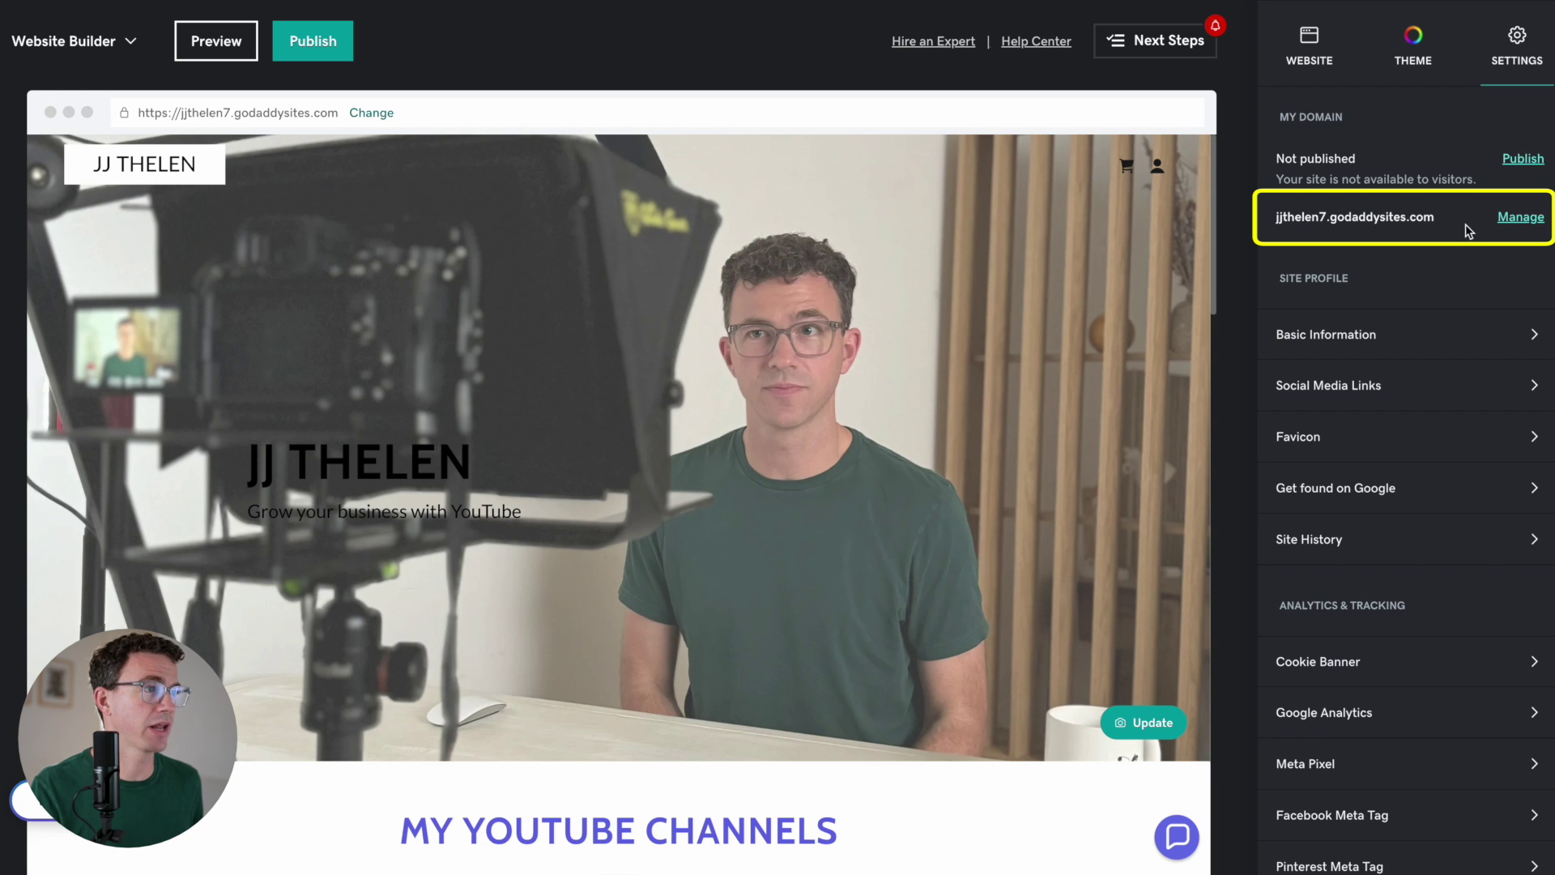
# Publish on a new domain, add jjthelen3.com to the order, and skip domain protection.
pyautogui.click(1519, 162)
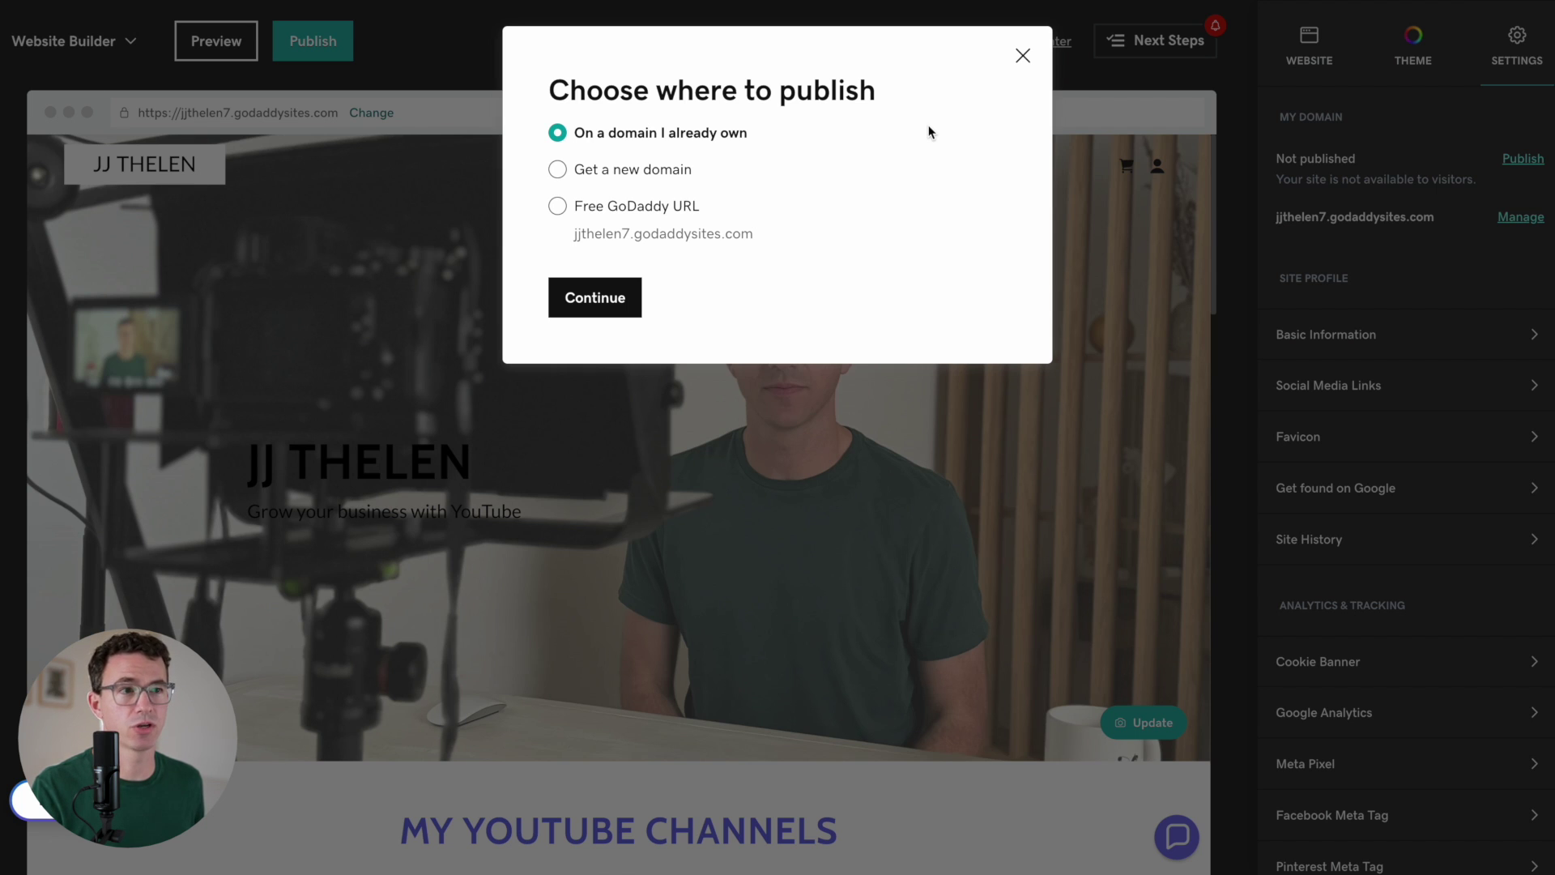
pyautogui.click(612, 171)
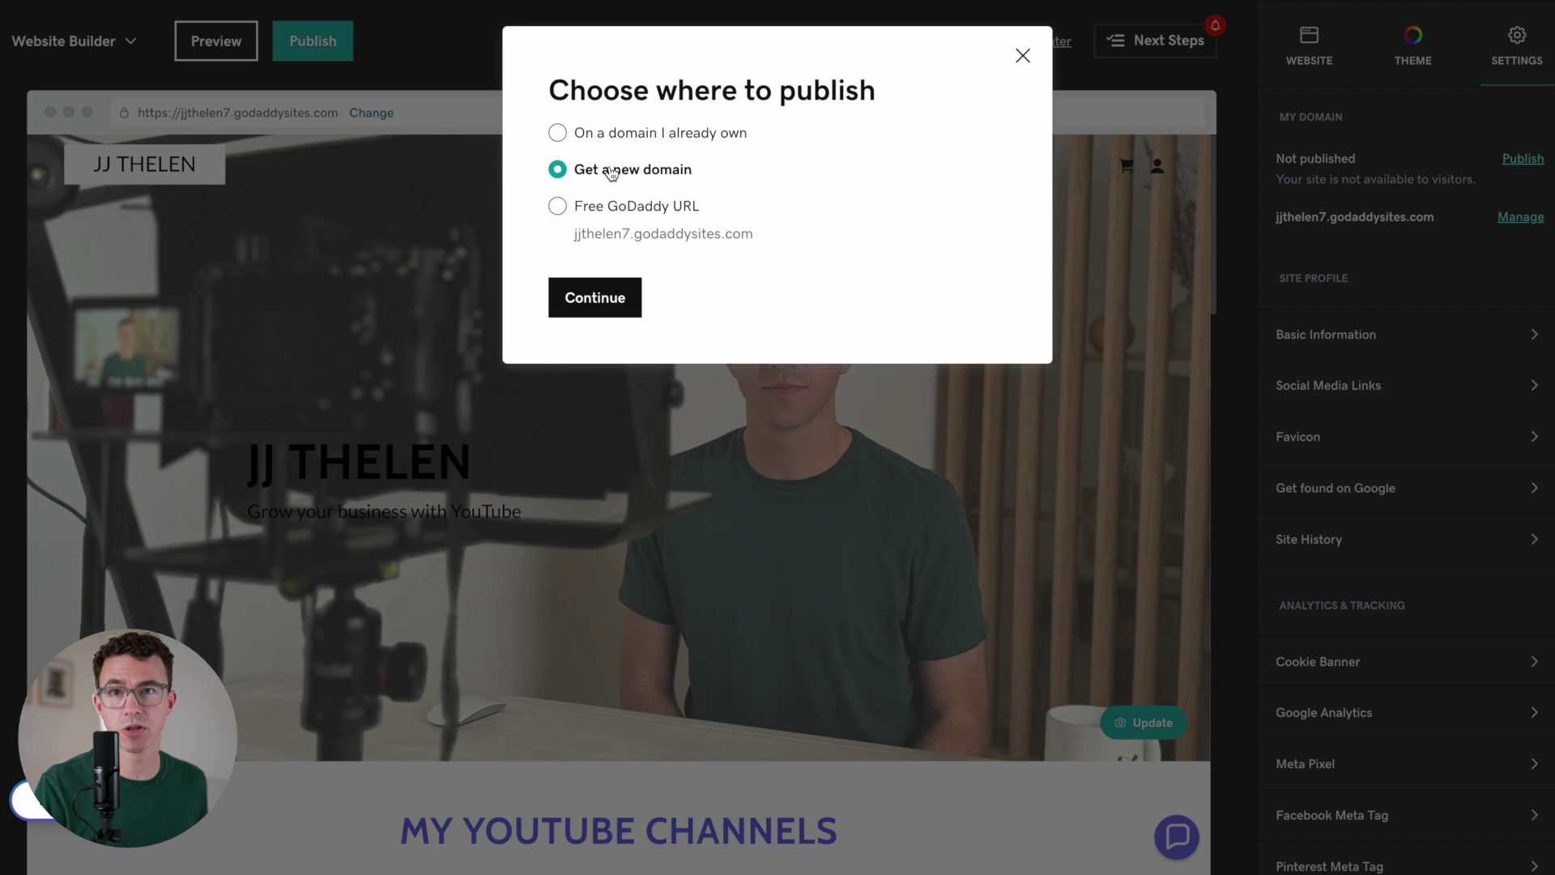
pyautogui.click(596, 296)
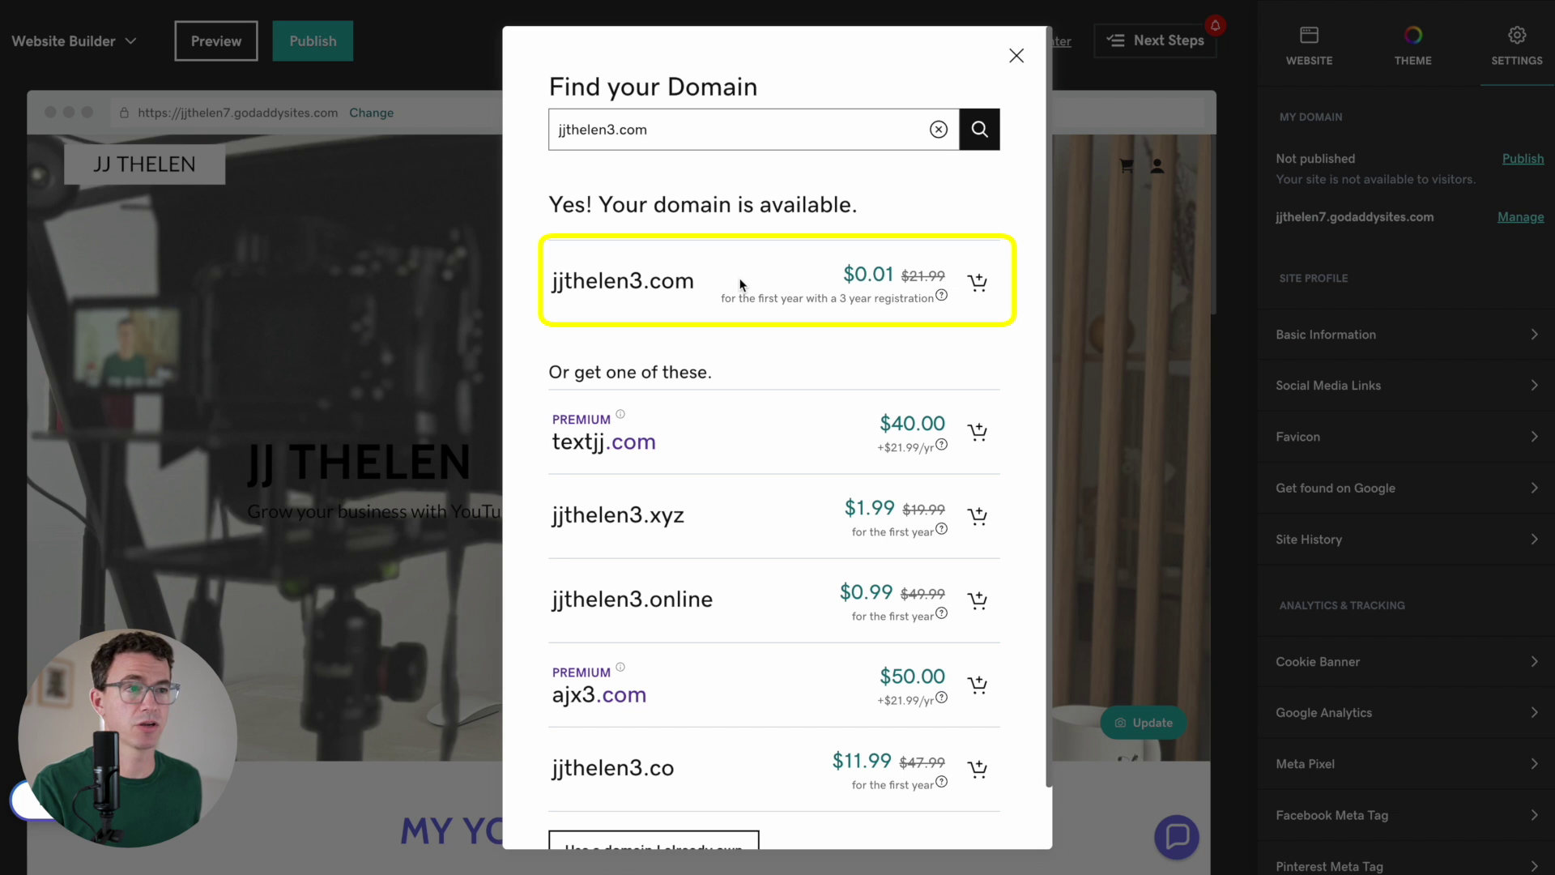
pyautogui.click(982, 286)
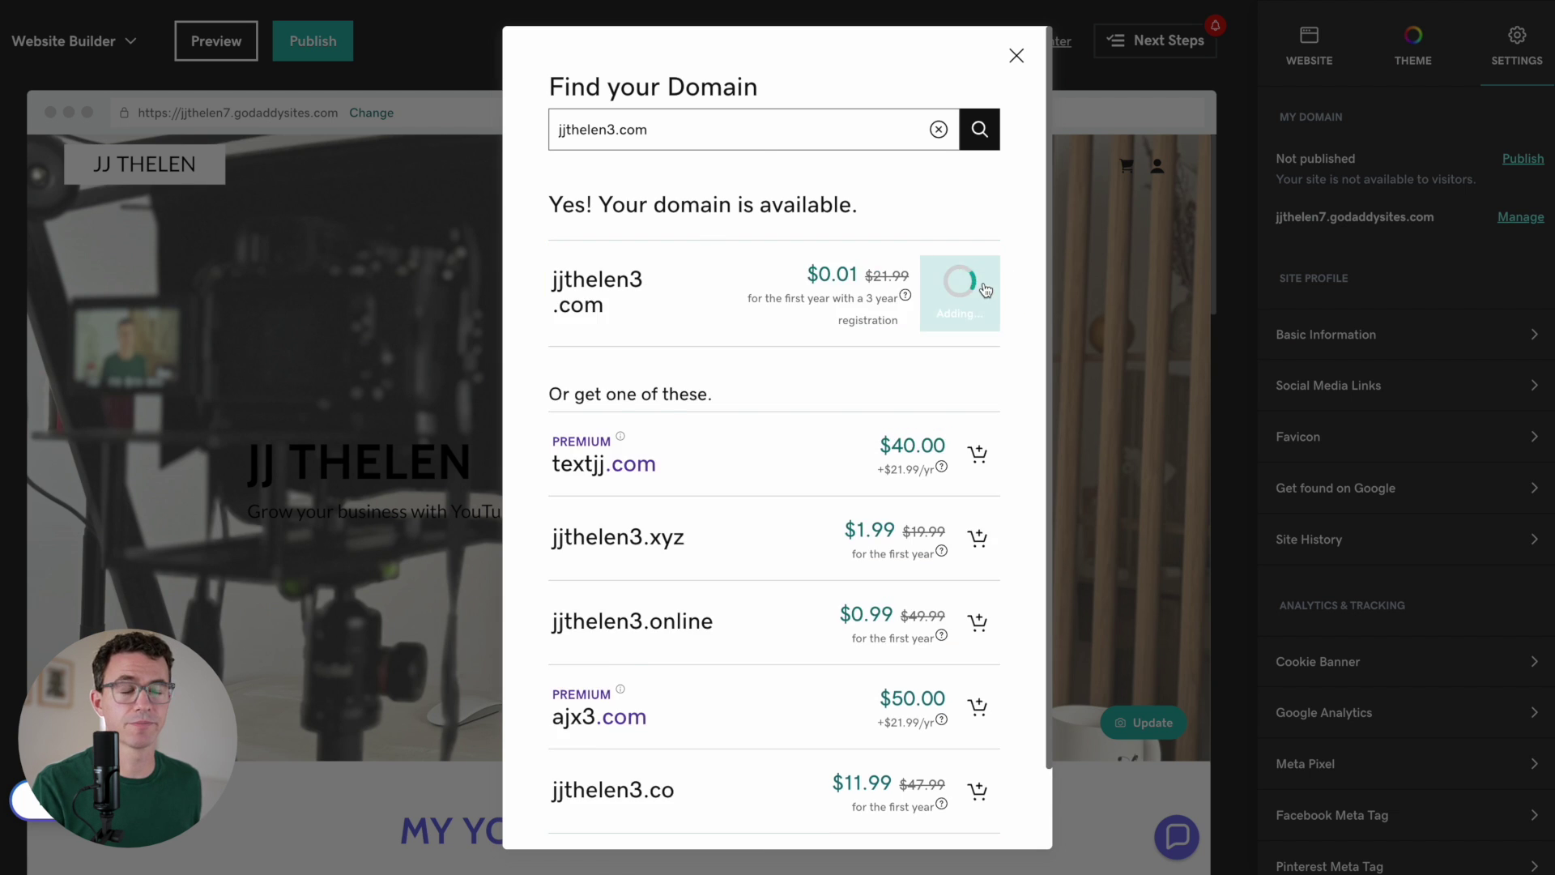
pyautogui.click(582, 719)
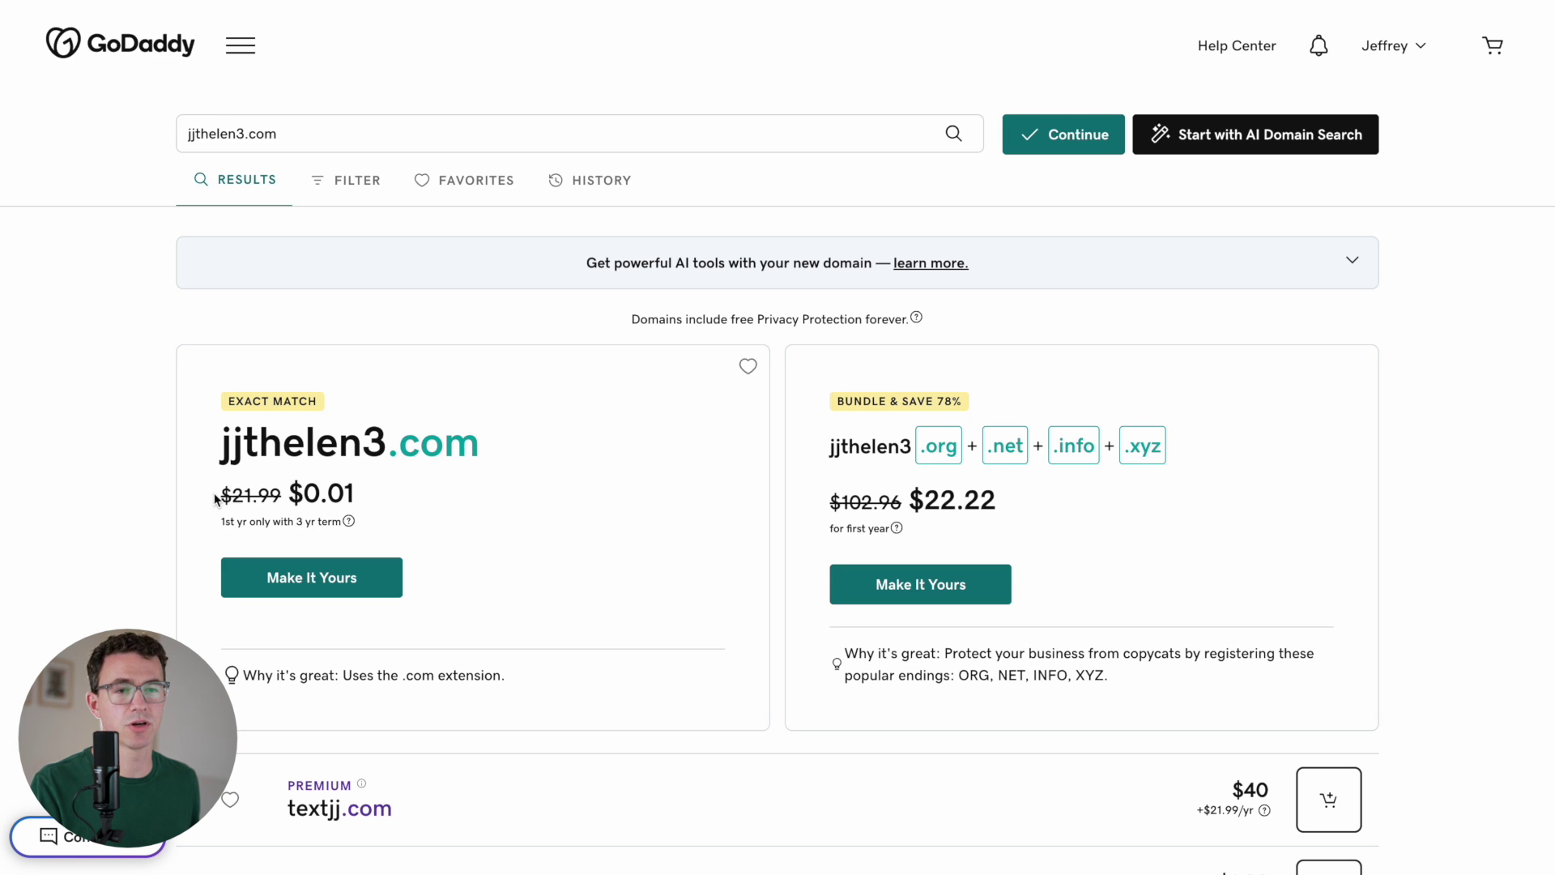
# Check the jjthelen3.com regular and renewal pricing, then add the domain to the cart.
pyautogui.moveTo(222, 493); pyautogui.dragTo(275, 492)
pyautogui.moveTo(348, 521)
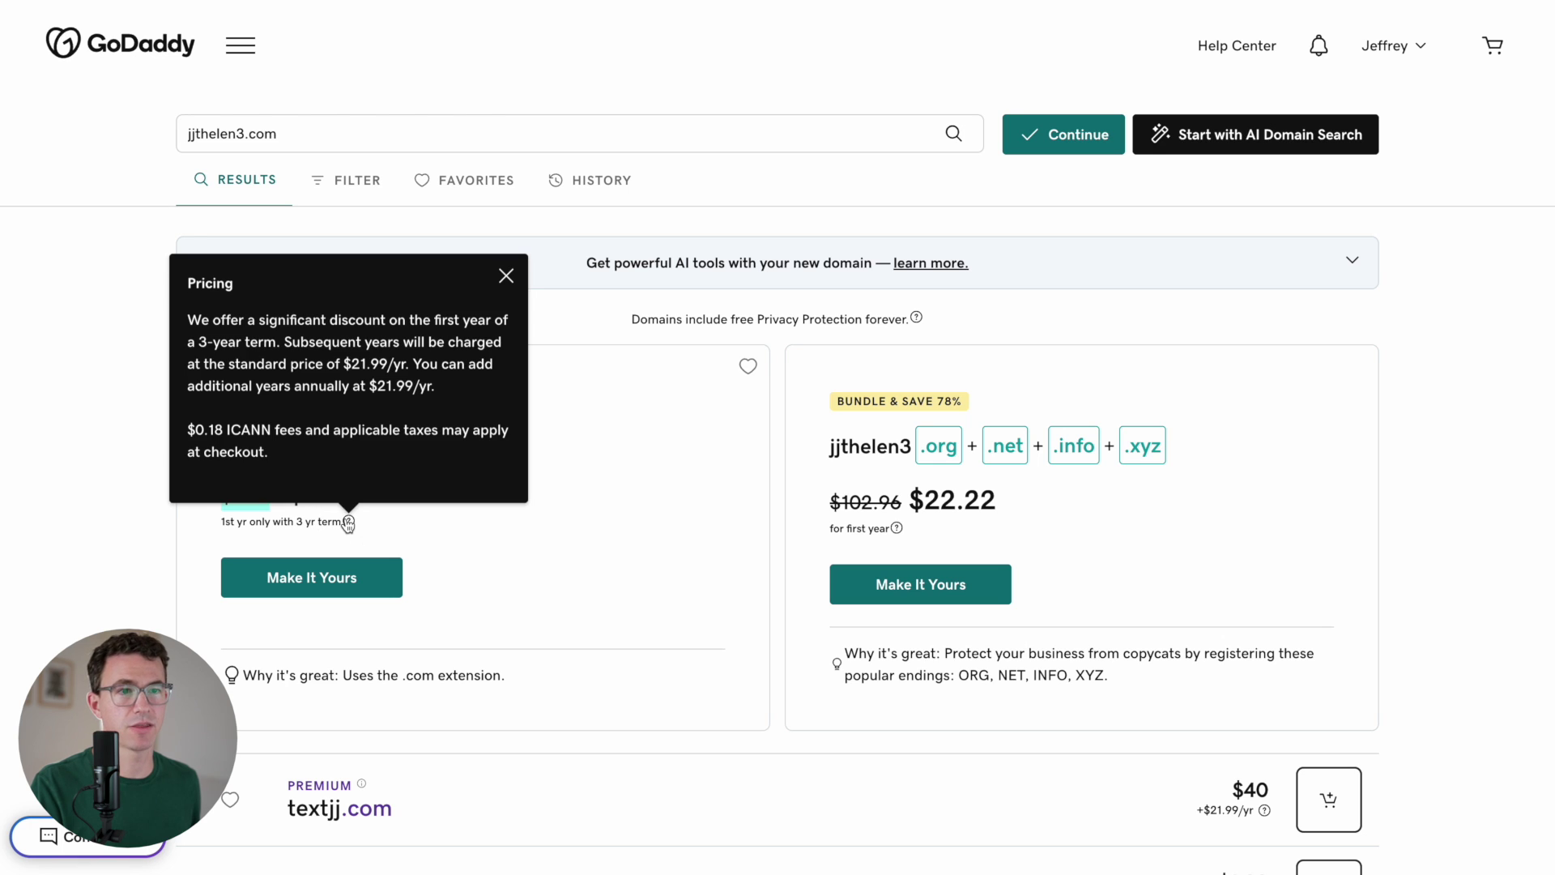
pyautogui.moveTo(217, 363); pyautogui.dragTo(400, 356)
pyautogui.click(456, 369)
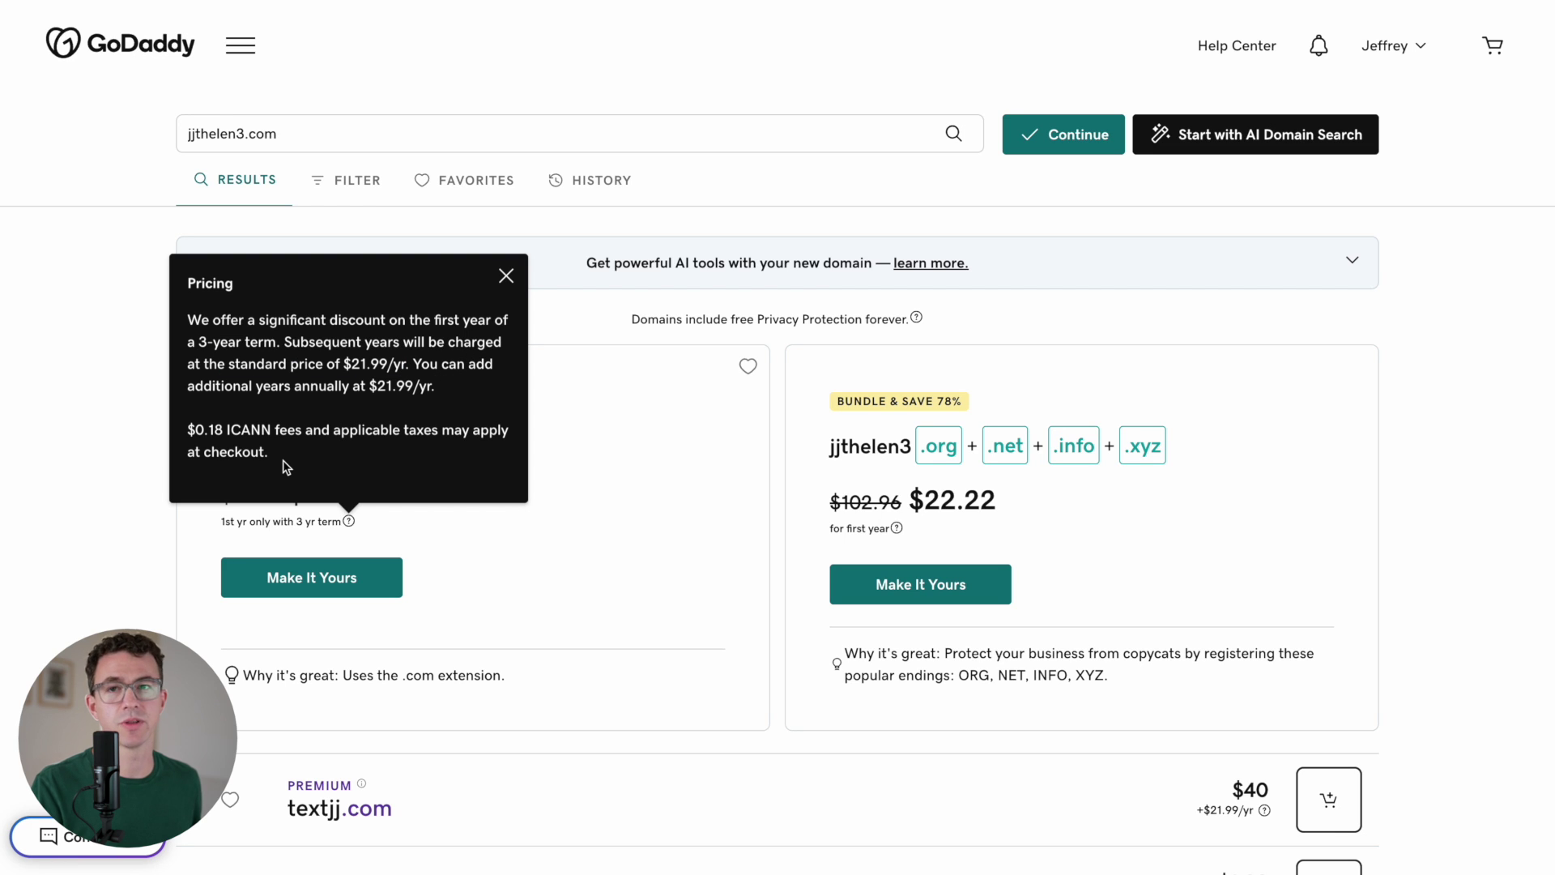
pyautogui.click(348, 578)
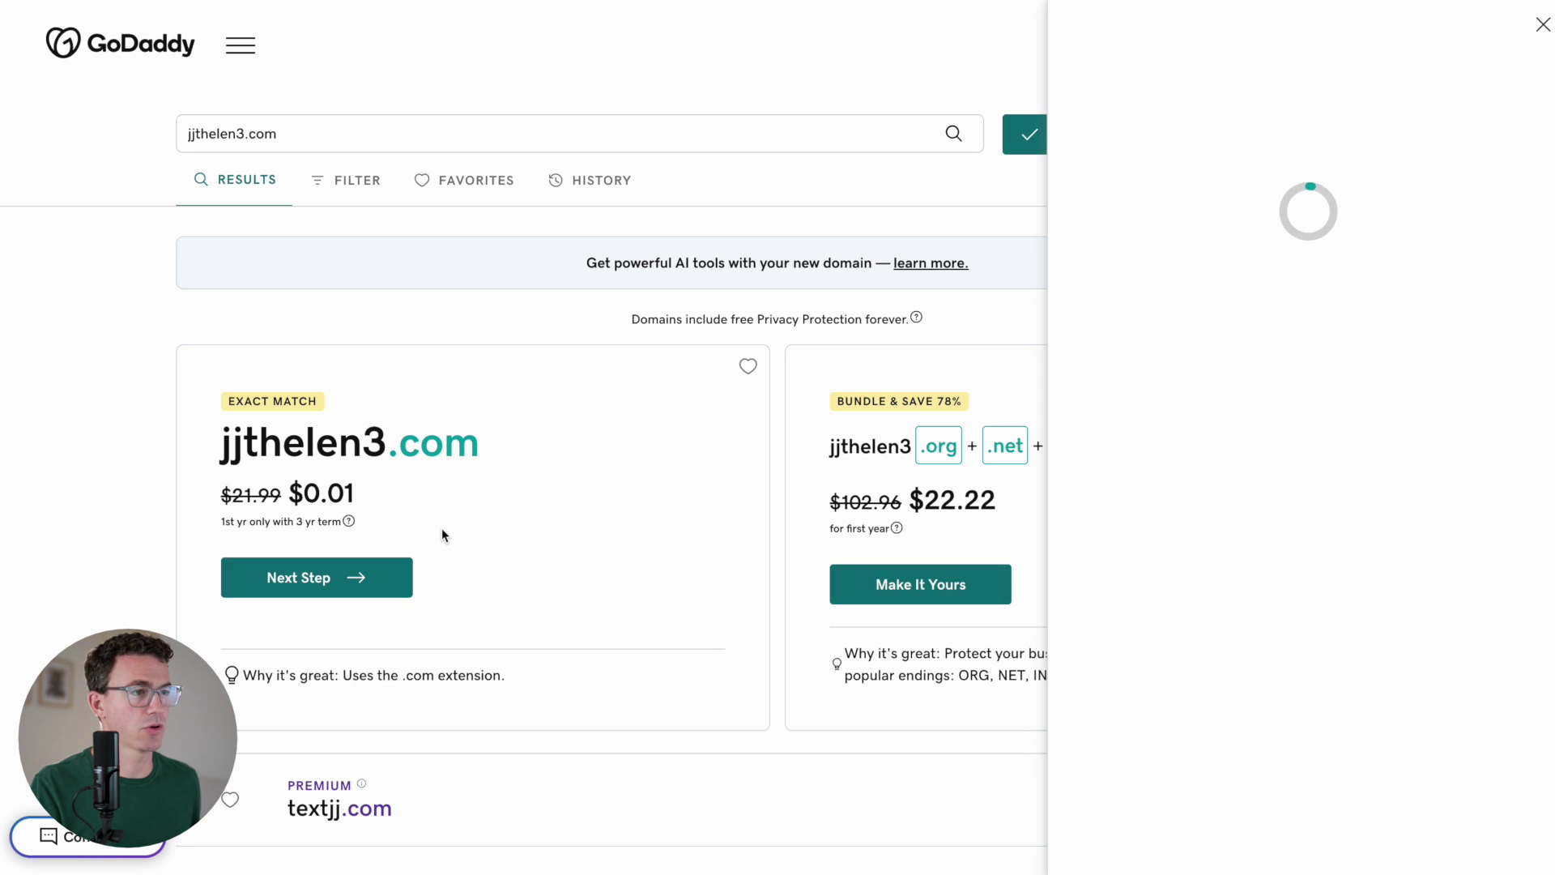
# Decline the upsell and paid domain protection, continue to the cart, then abandon the purchase.
pyautogui.click(1283, 838)
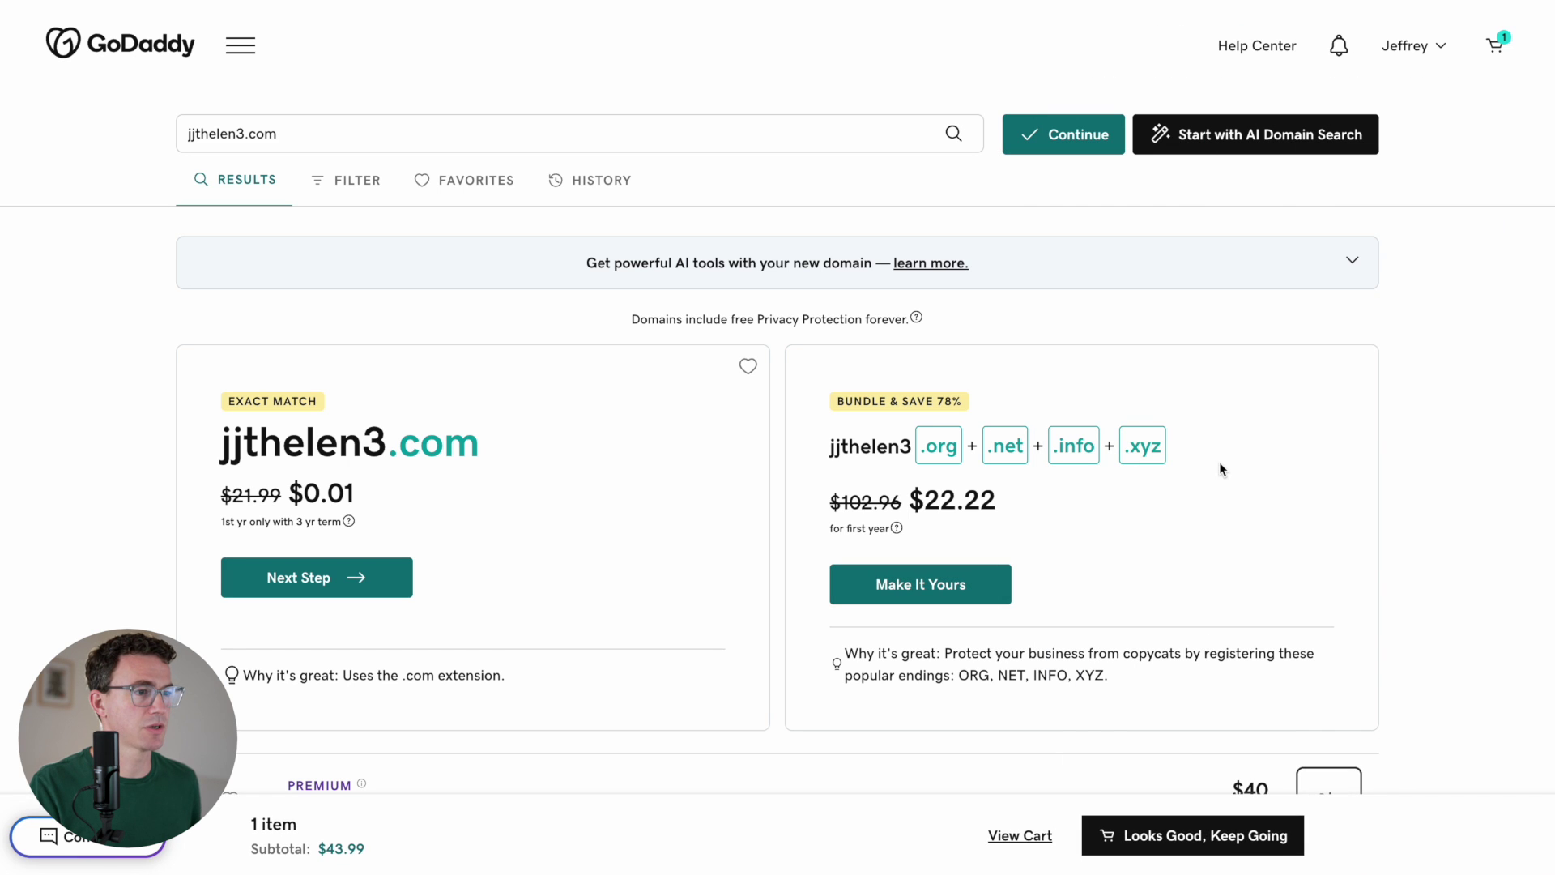
pyautogui.click(1160, 837)
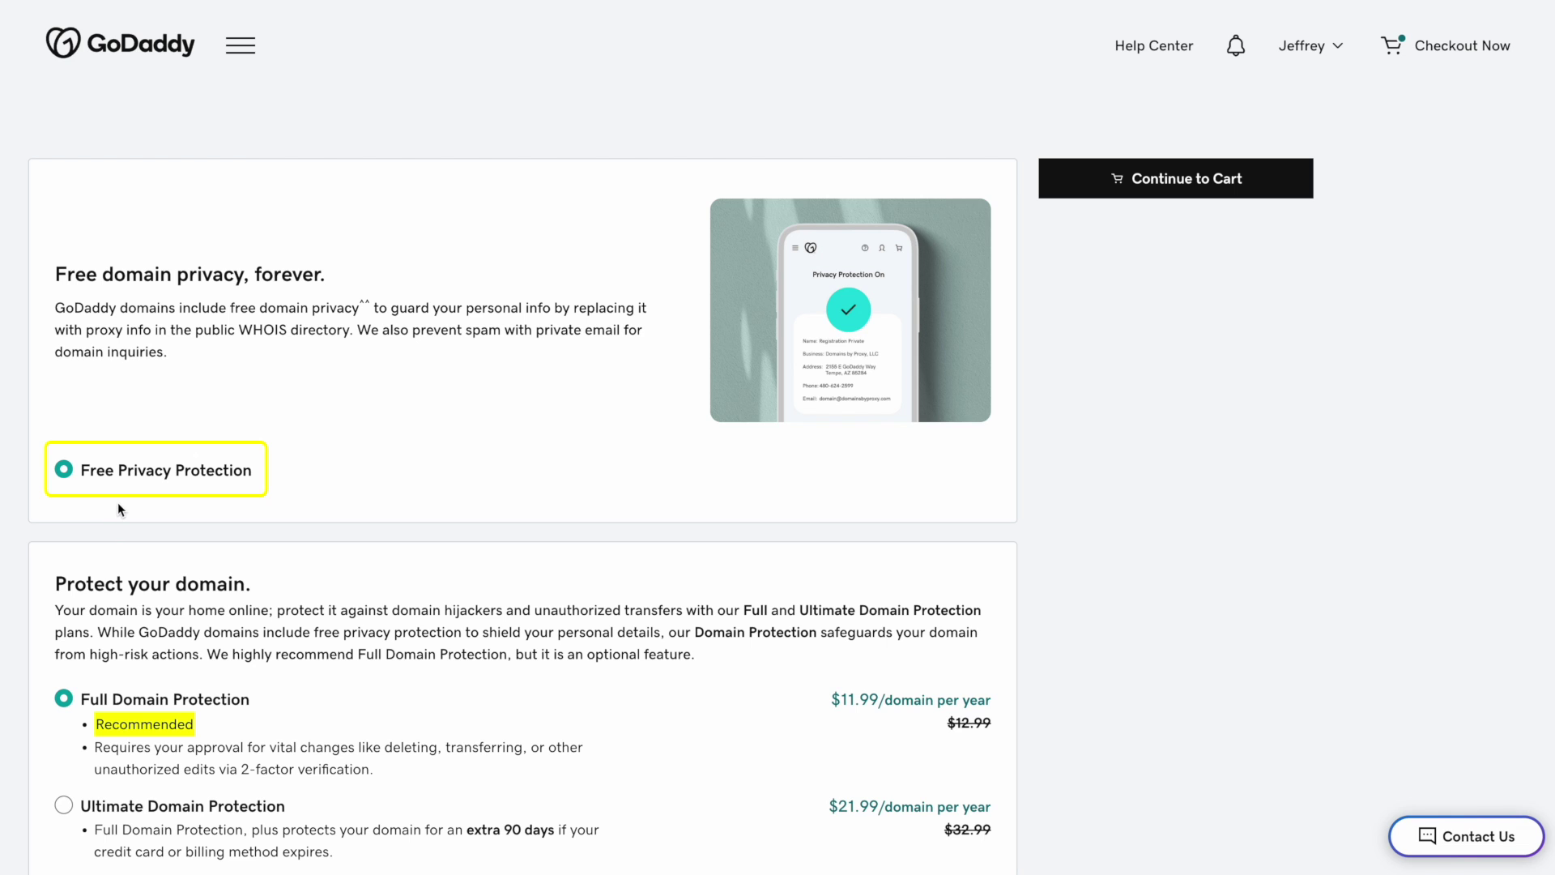
pyautogui.scroll(-3, 121, 510)
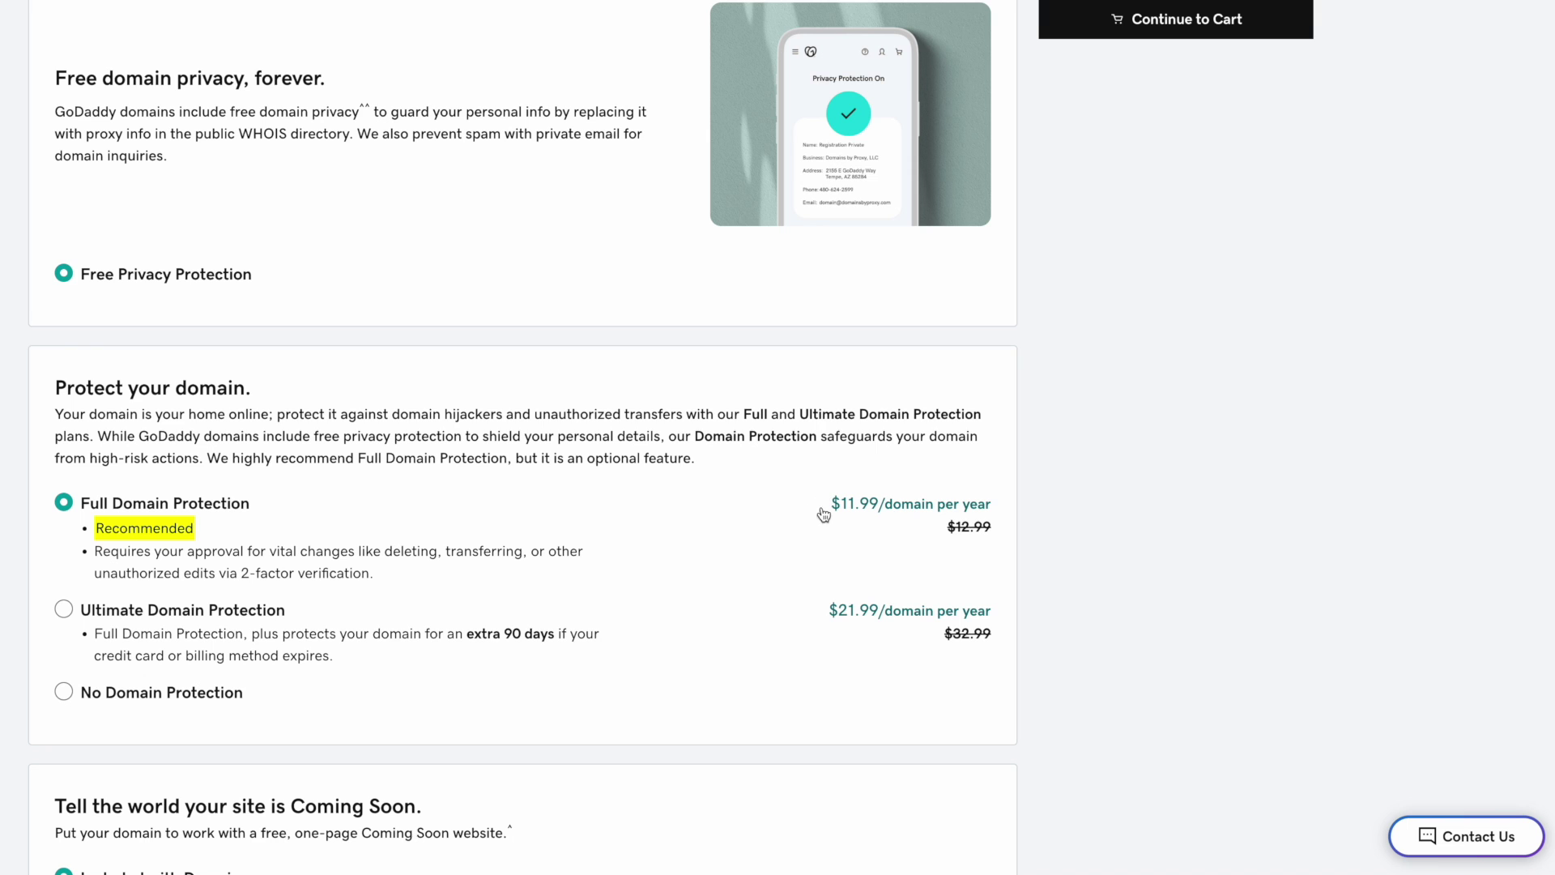
pyautogui.click(65, 692)
pyautogui.scroll(-7, 490, 670)
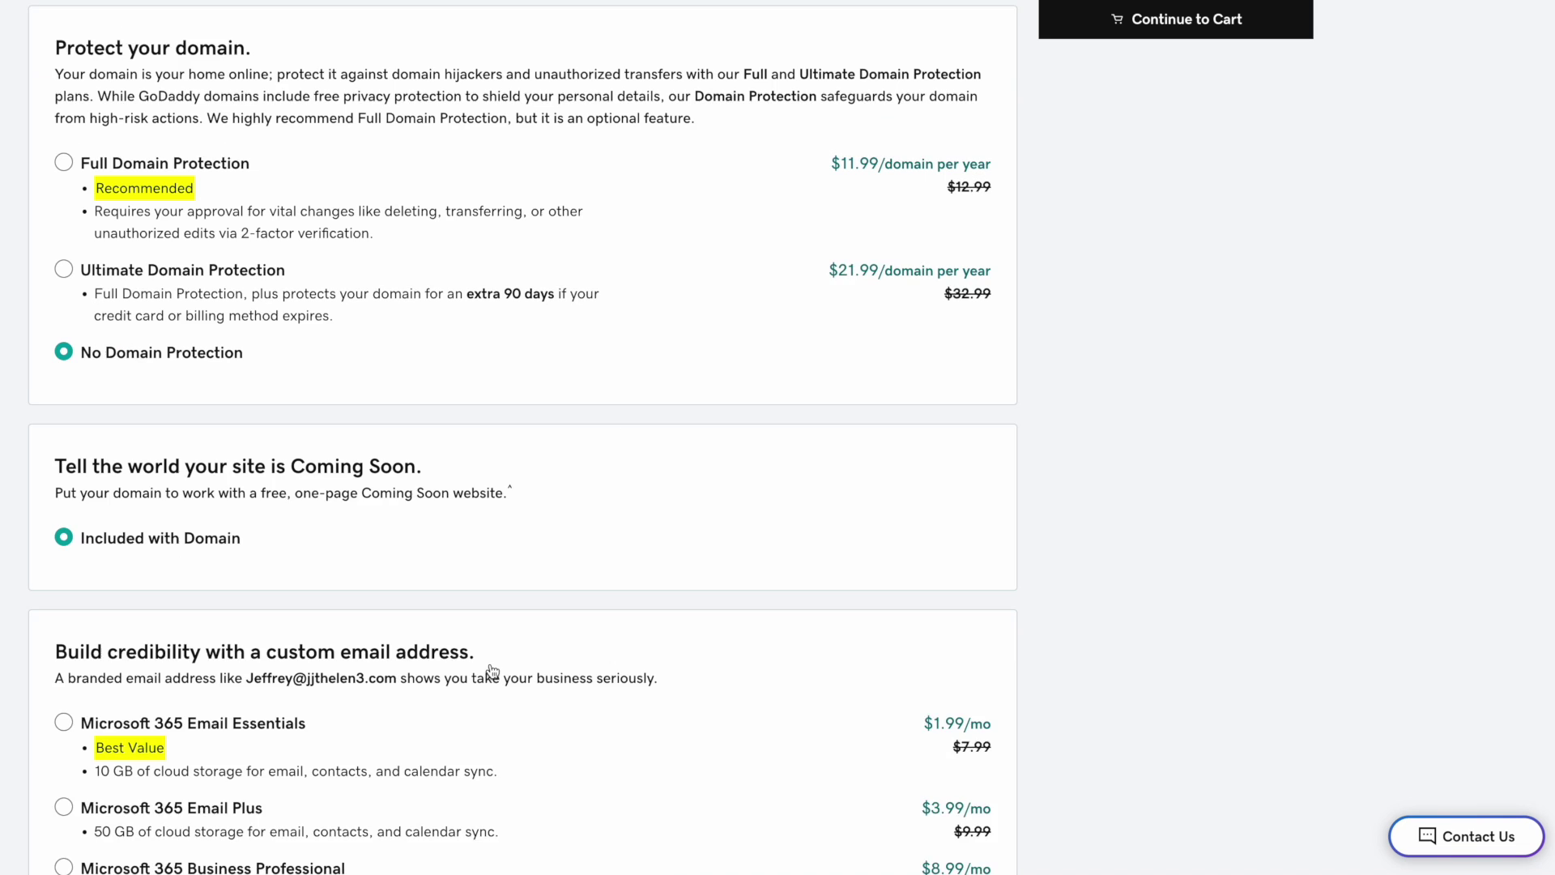
pyautogui.scroll(10, 1166, 182)
pyautogui.click(1166, 180)
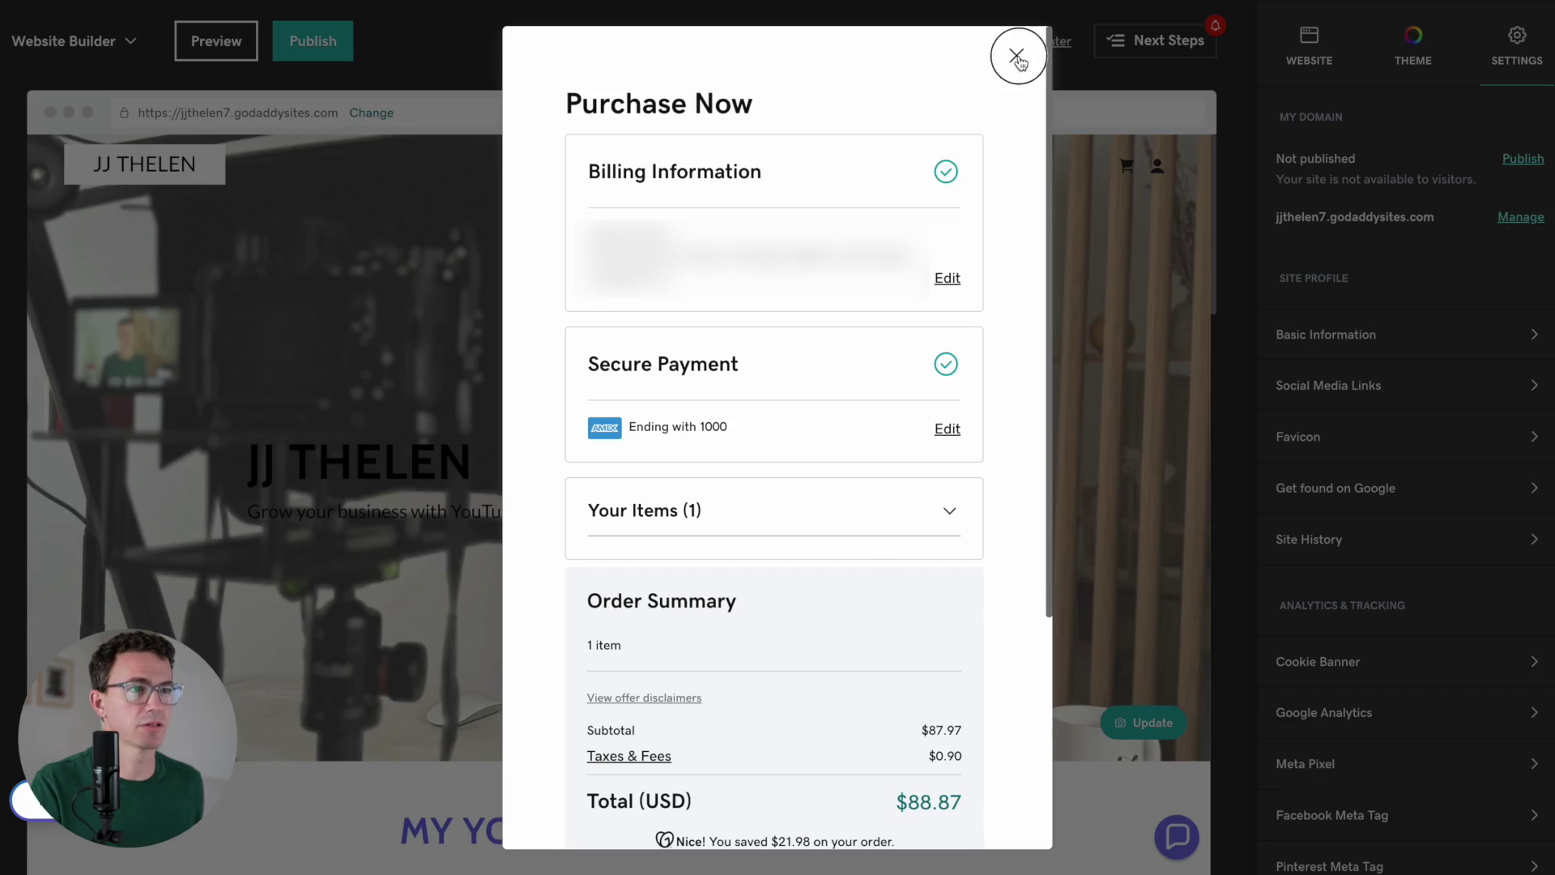
pyautogui.click(1017, 56)
# Publish on the already-owned jjthelen.com and select the A record IP address to copy.
pyautogui.click(1523, 159)
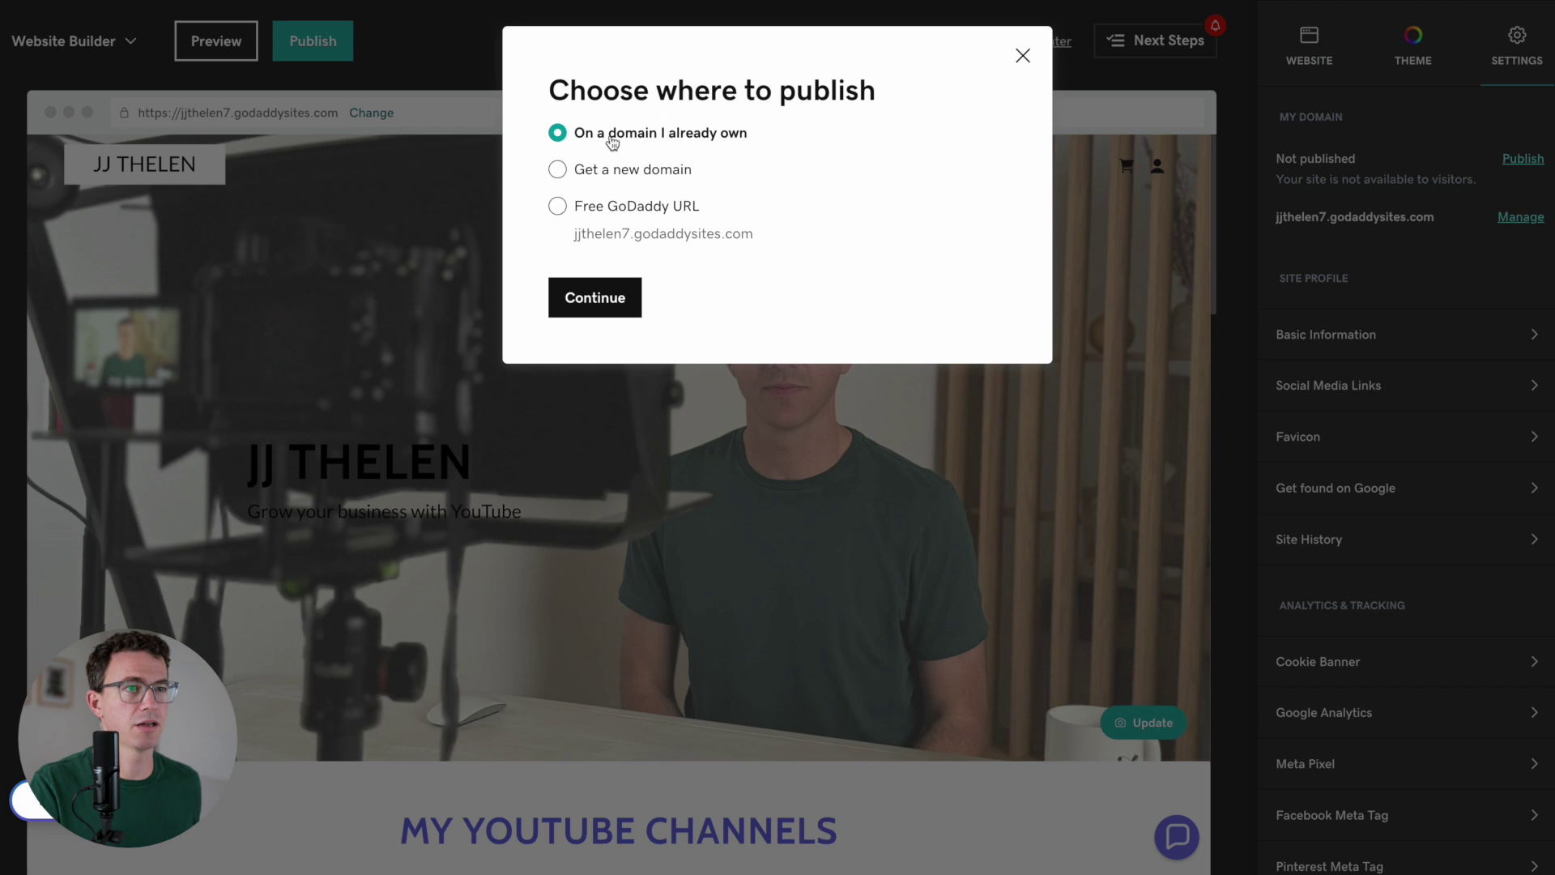
pyautogui.click(581, 287)
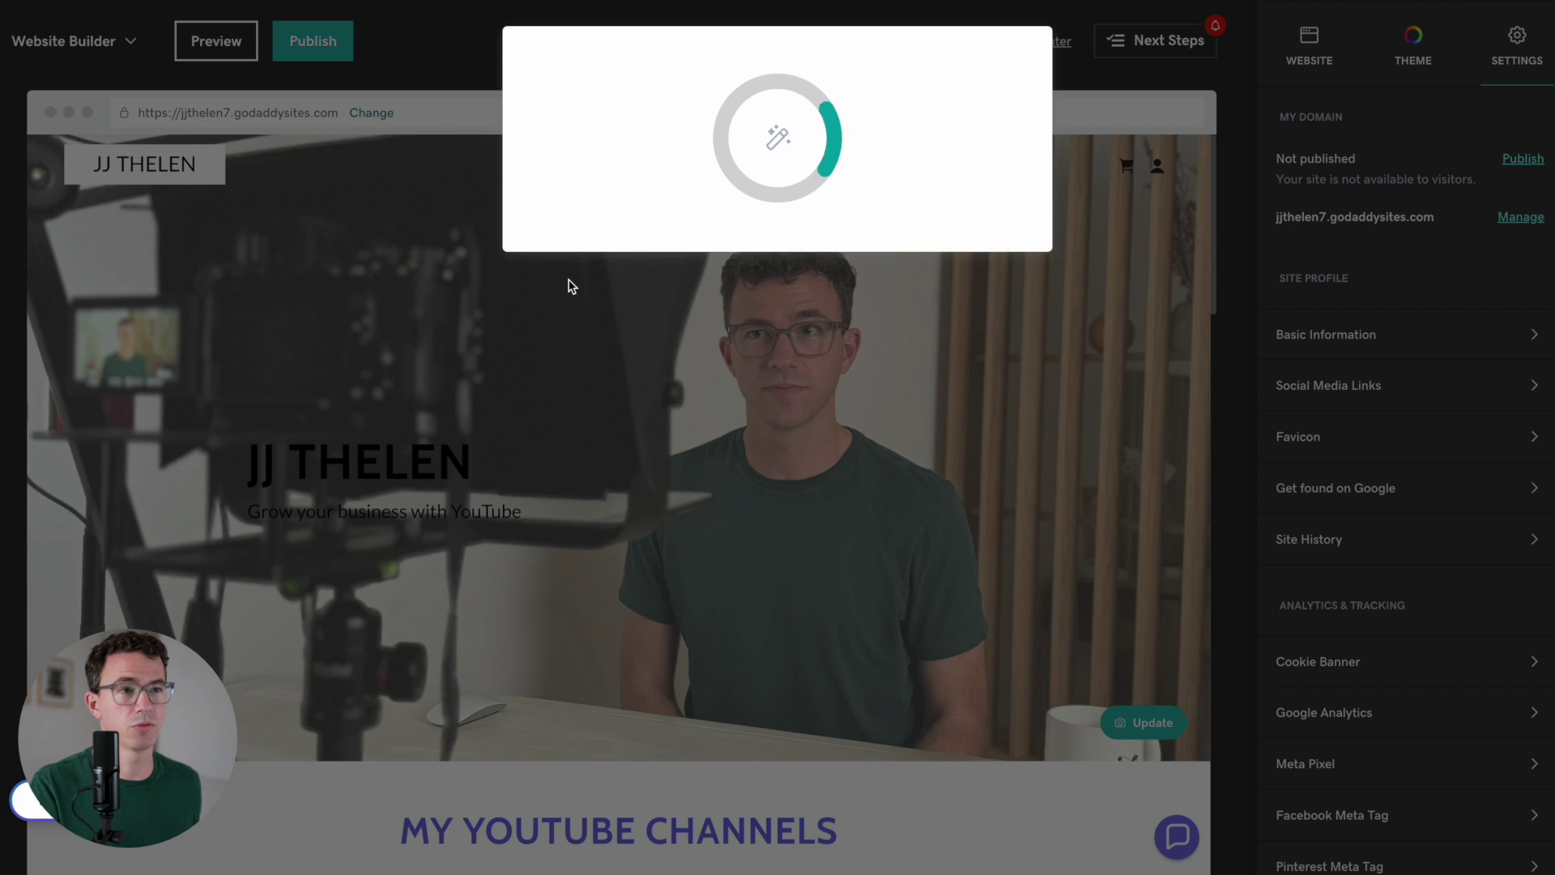
pyautogui.write('jjthelen.c')
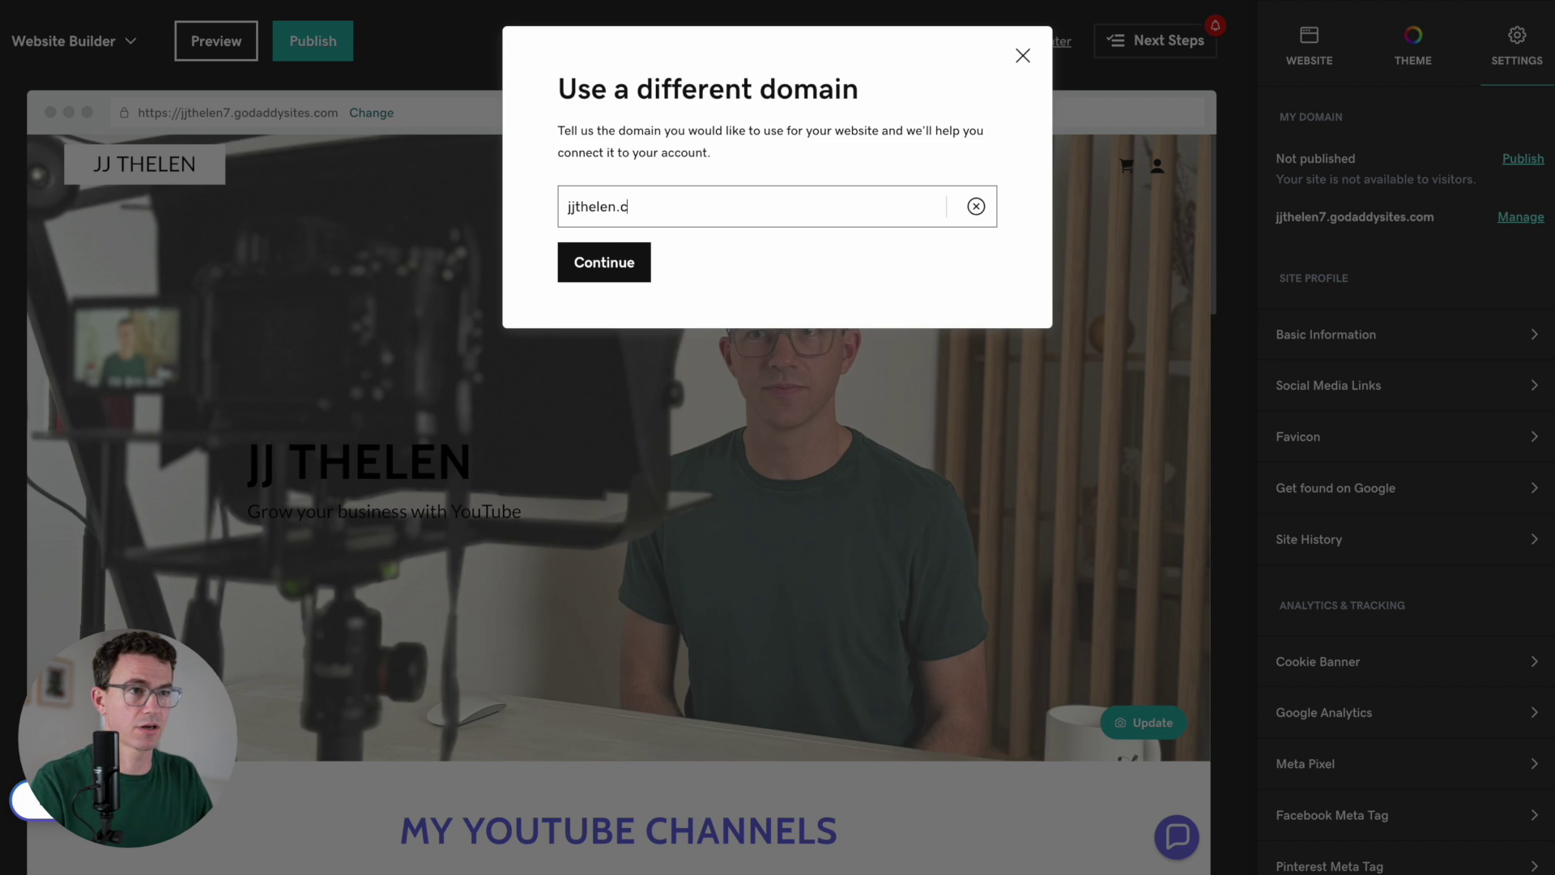
pyautogui.write('om')
pyautogui.click(615, 266)
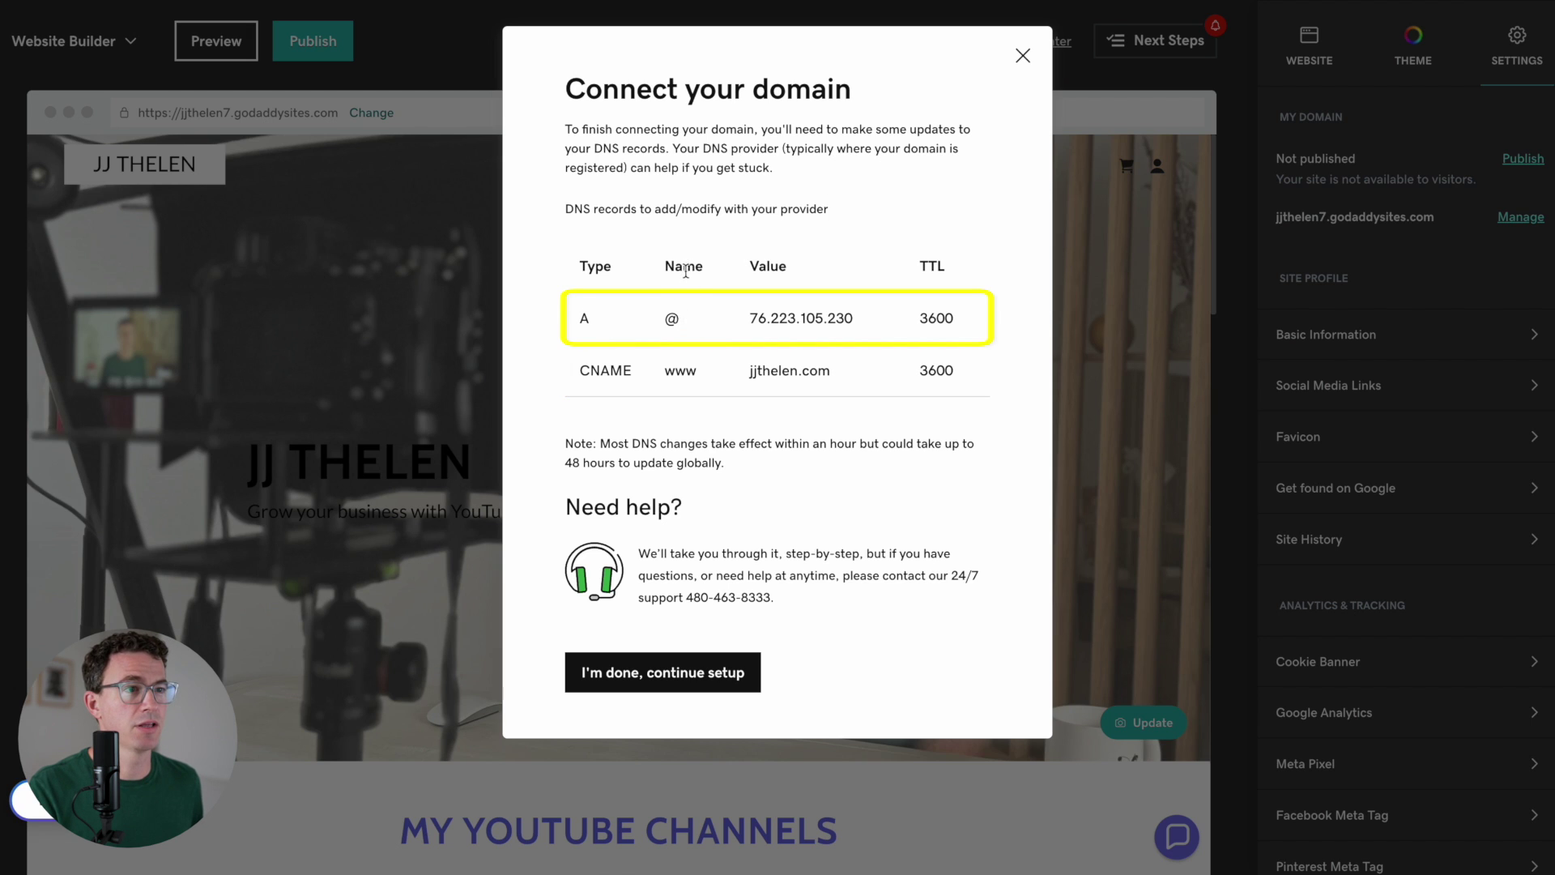
pyautogui.moveTo(748, 318); pyautogui.dragTo(859, 319)
pyautogui.hotkey('ctrl', 'c')
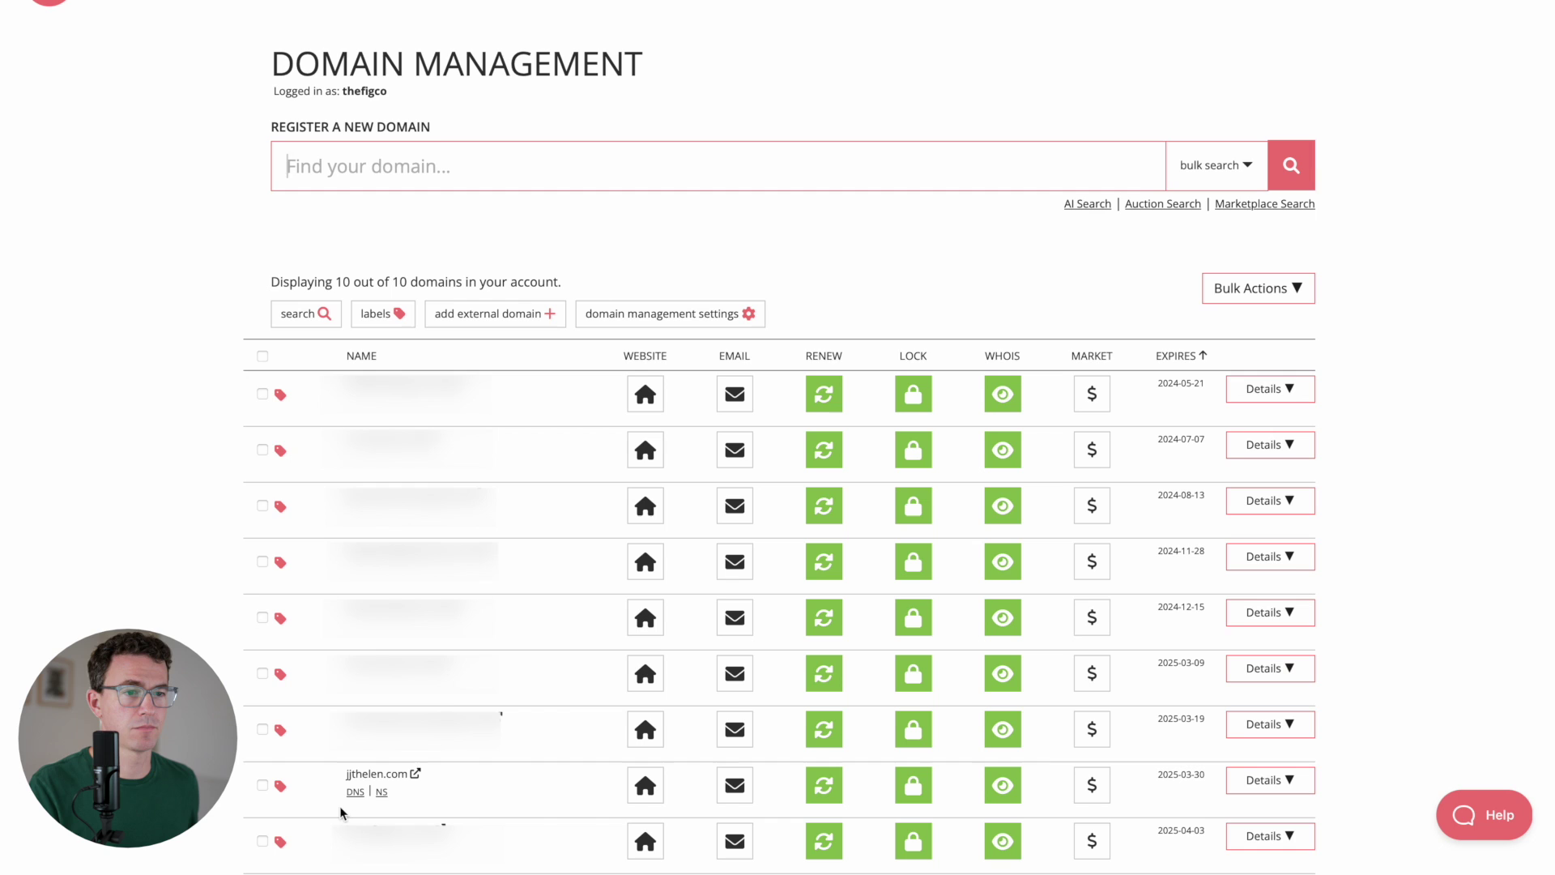
# Add an A record for jjthelen.com pointing to 76.223.105.230 with TTL 3600.
pyautogui.click(357, 791)
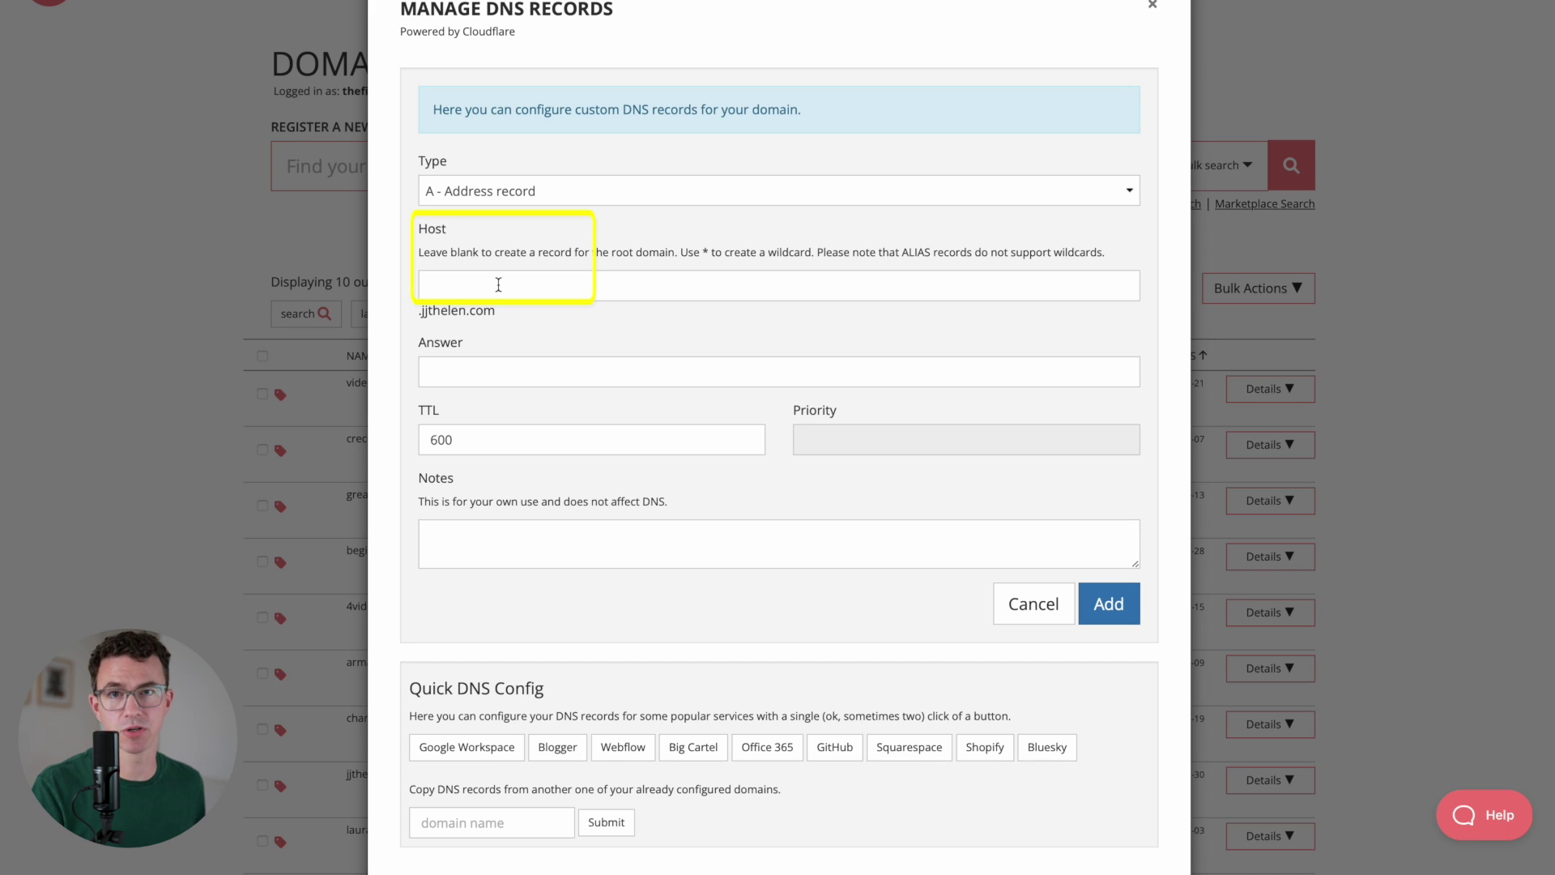
pyautogui.click(537, 372)
pyautogui.hotkey('ctrl', 'v')
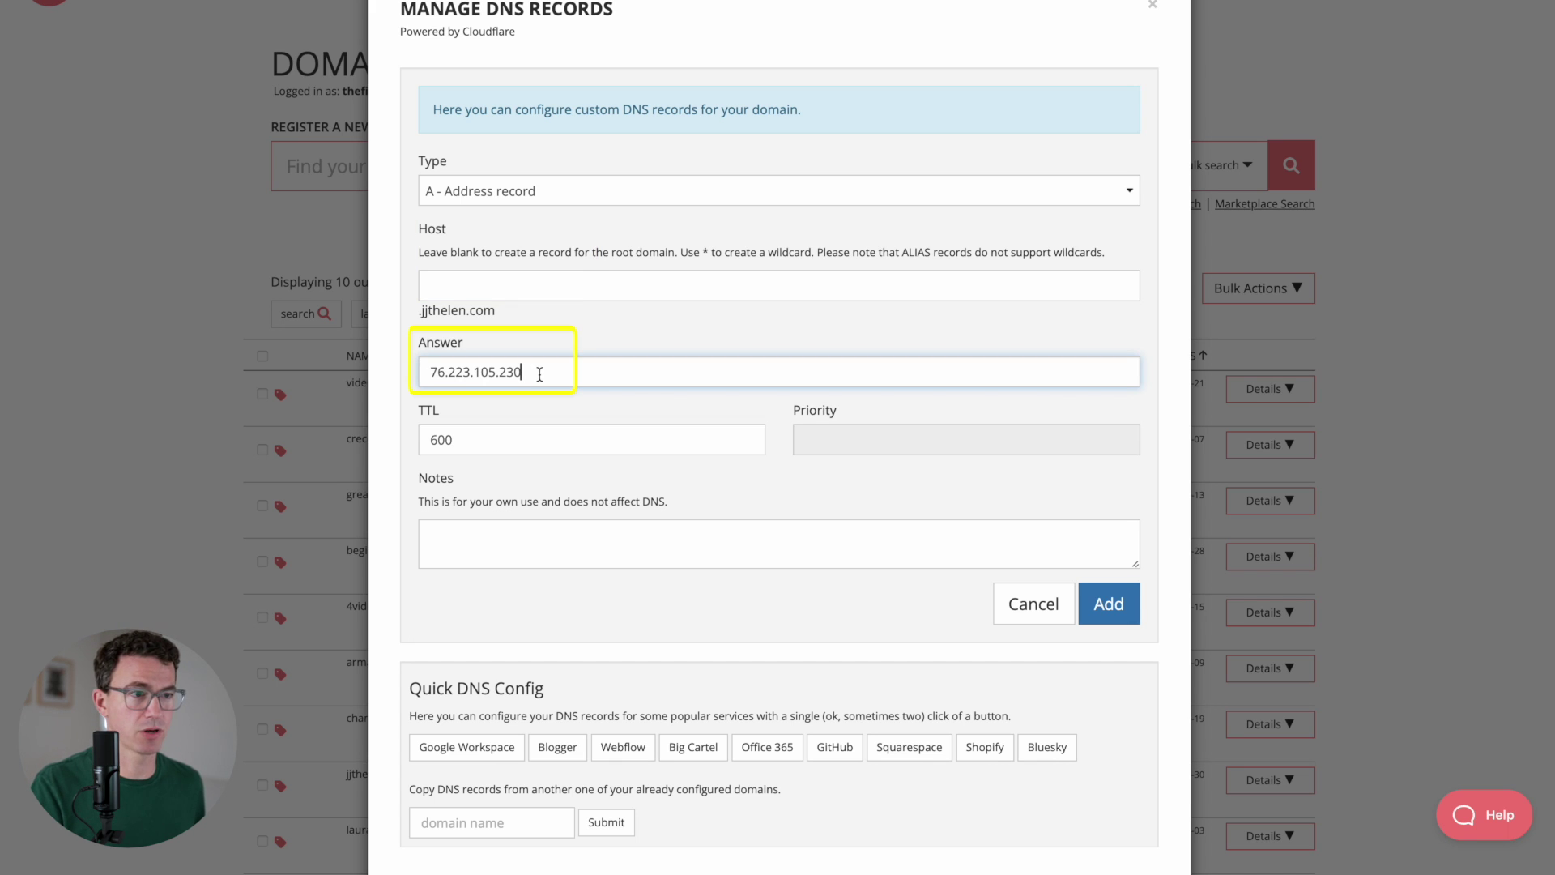
pyautogui.click(534, 439)
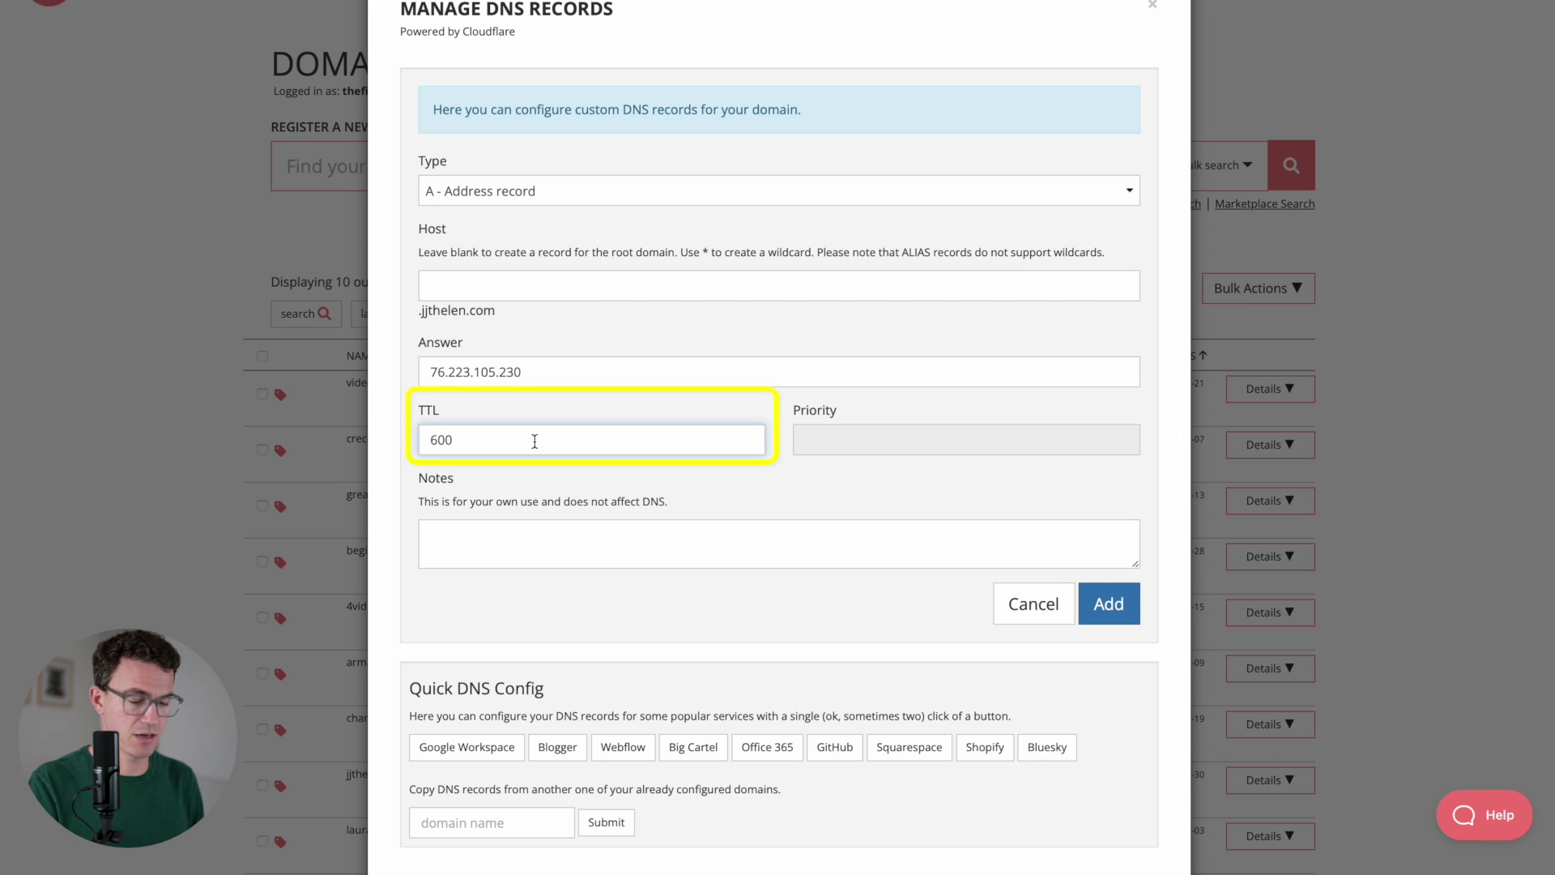
pyautogui.click(1121, 609)
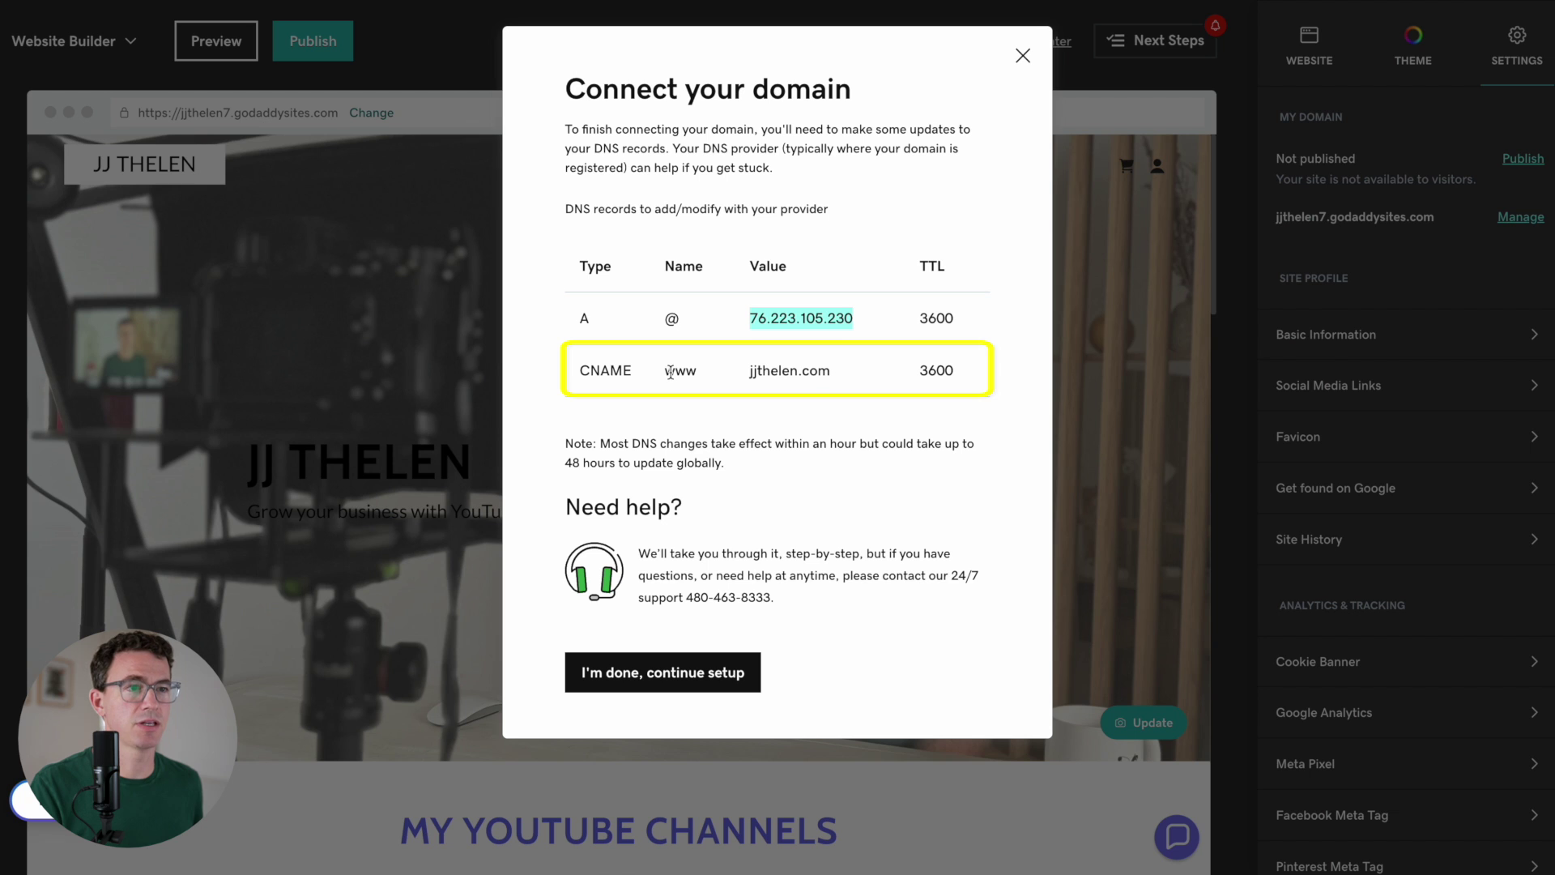
# Add a www CNAME record pointing to jjthelen.com and confirm the DNS records.
pyautogui.moveTo(750, 373); pyautogui.dragTo(828, 373)
pyautogui.hotkey('ctrl', 'c')
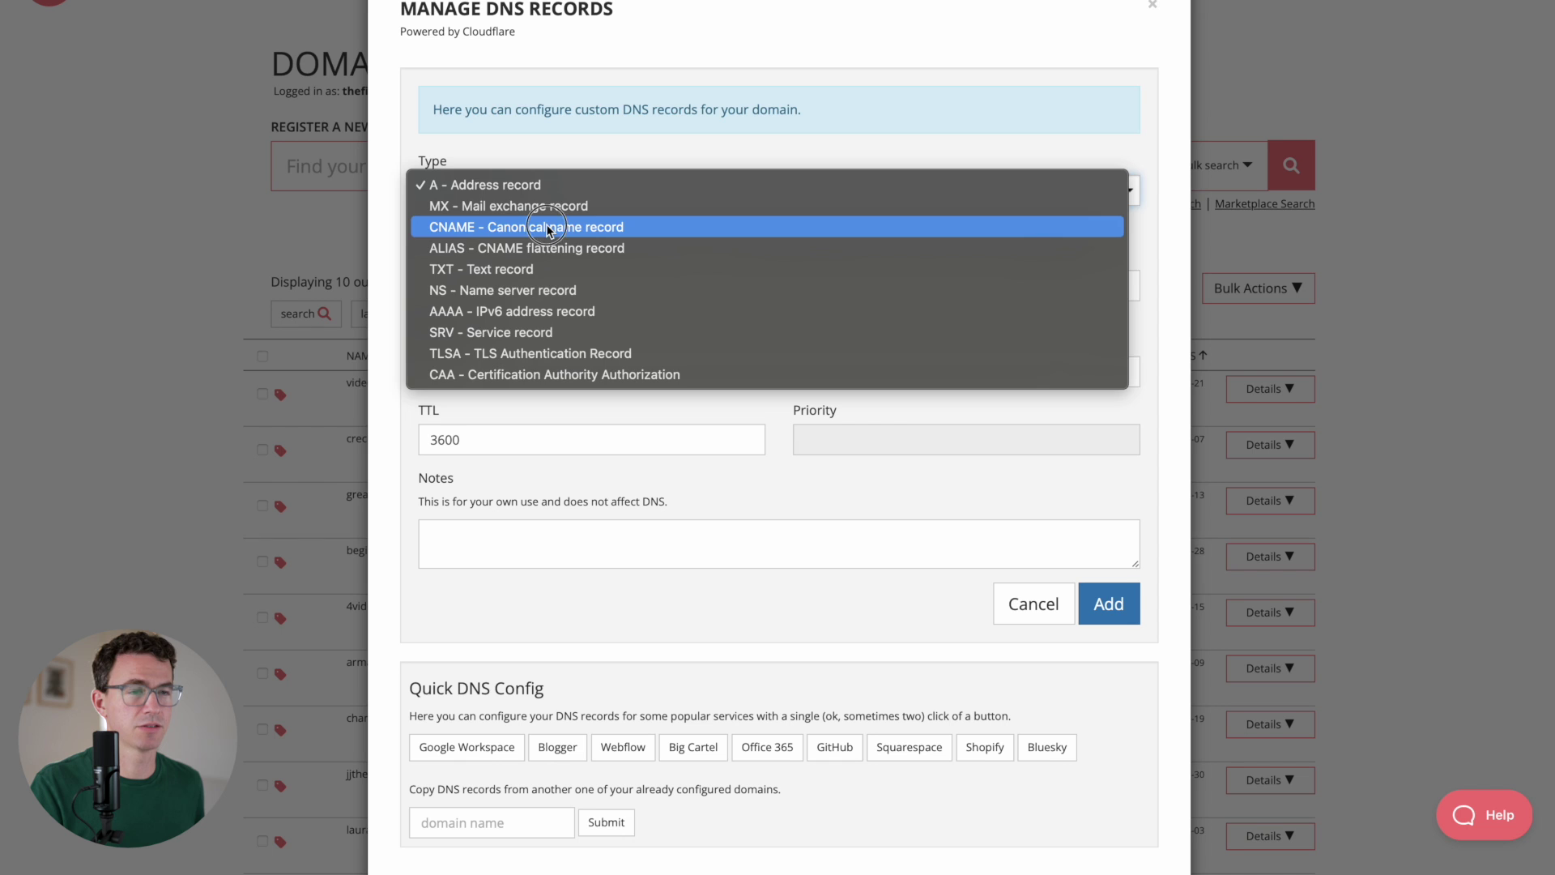
pyautogui.click(547, 227)
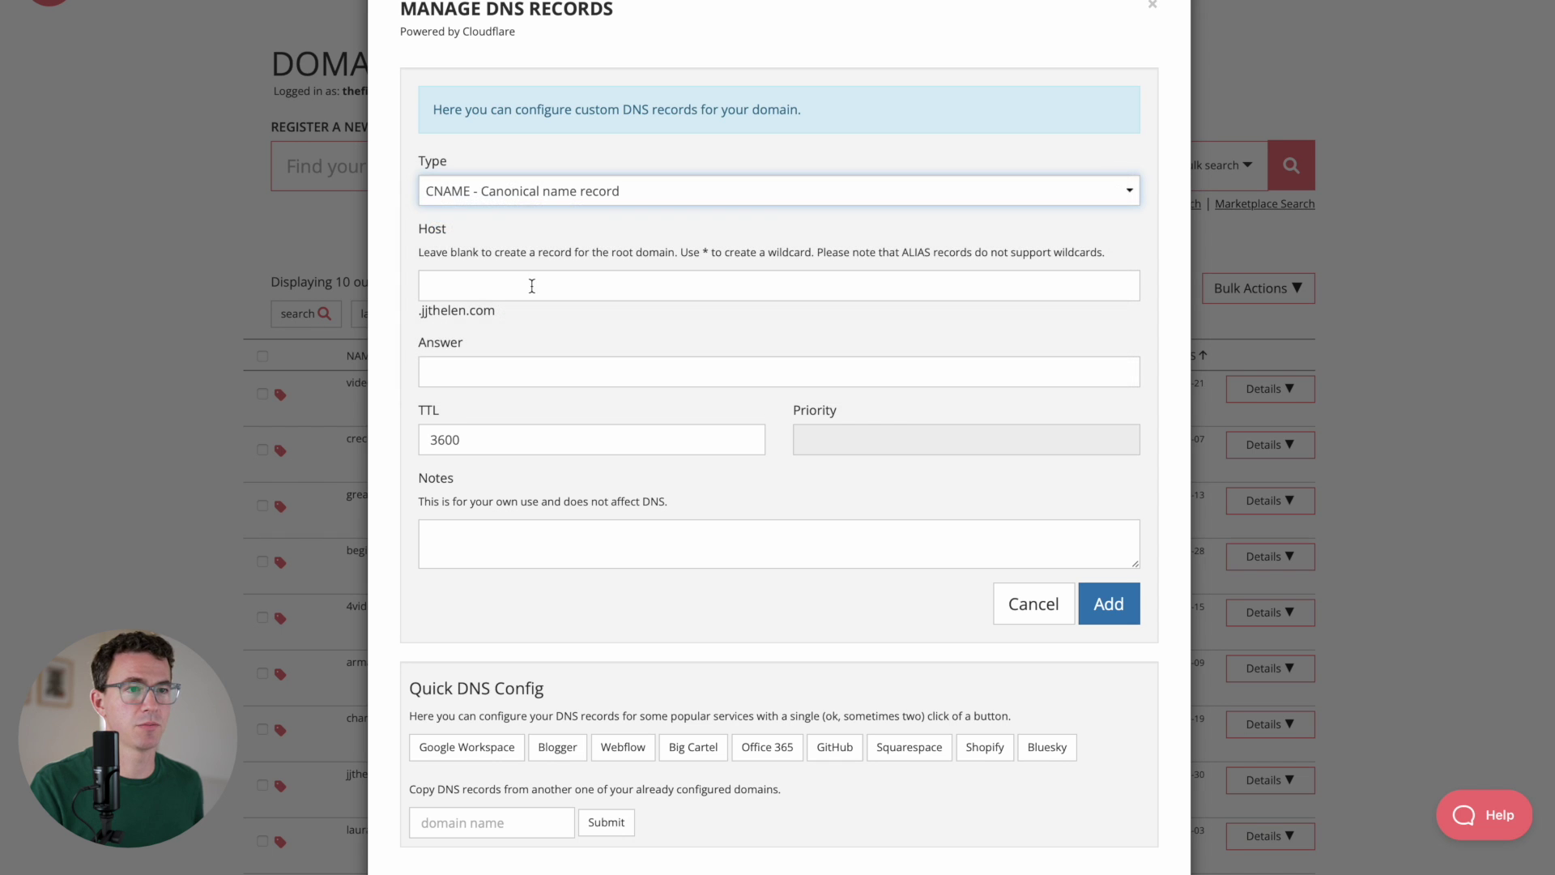
pyautogui.click(530, 283)
pyautogui.write('www')
pyautogui.click(537, 371)
pyautogui.hotkey('ctrl', 'v')
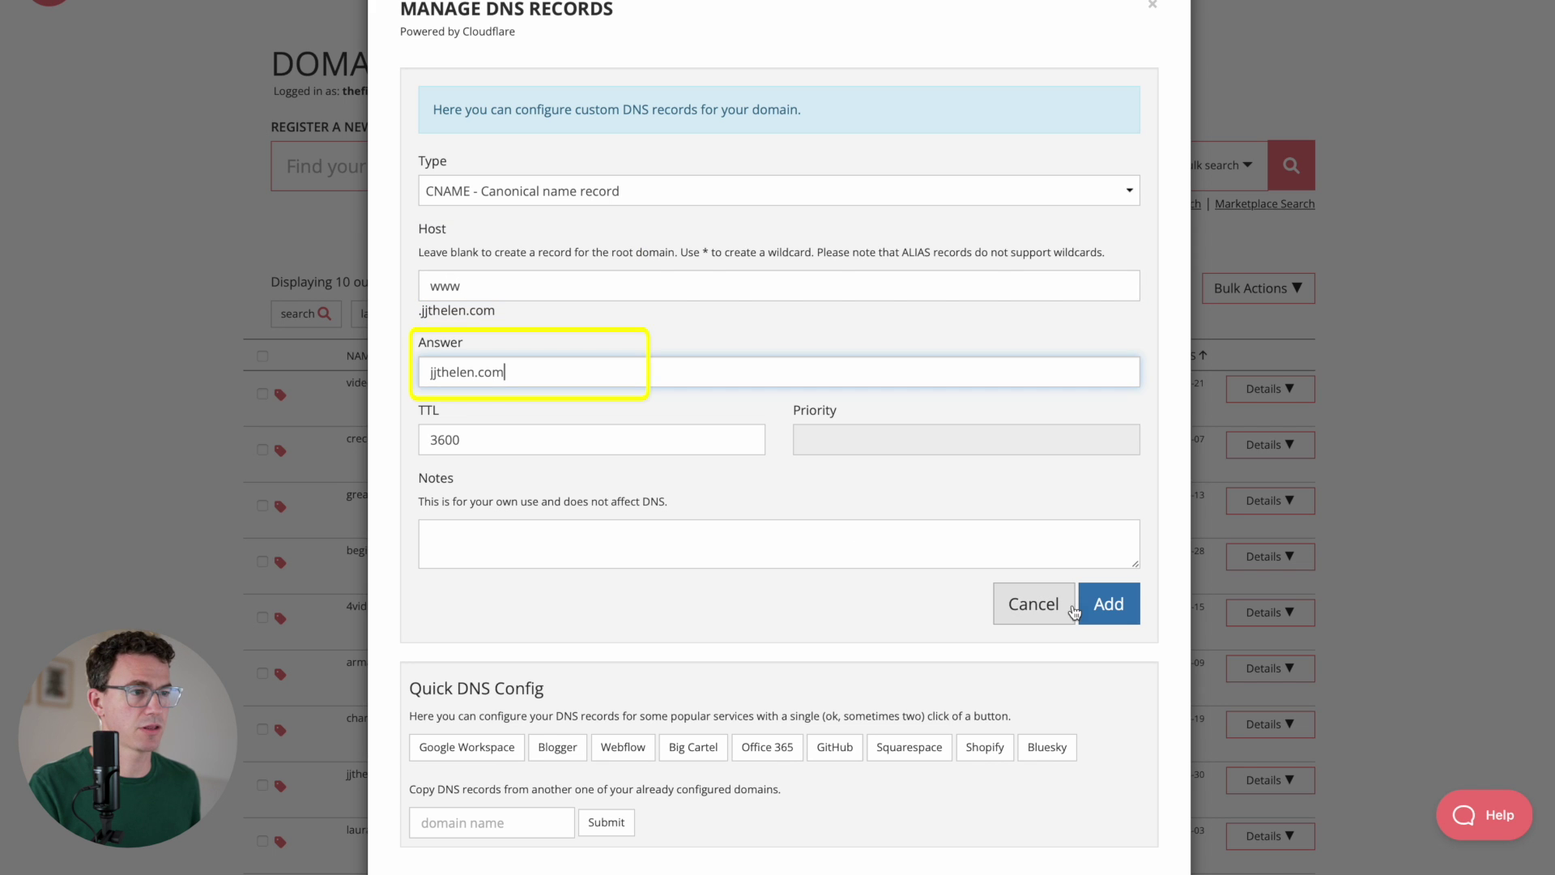
pyautogui.click(1108, 606)
pyautogui.scroll(-4, 967, 604)
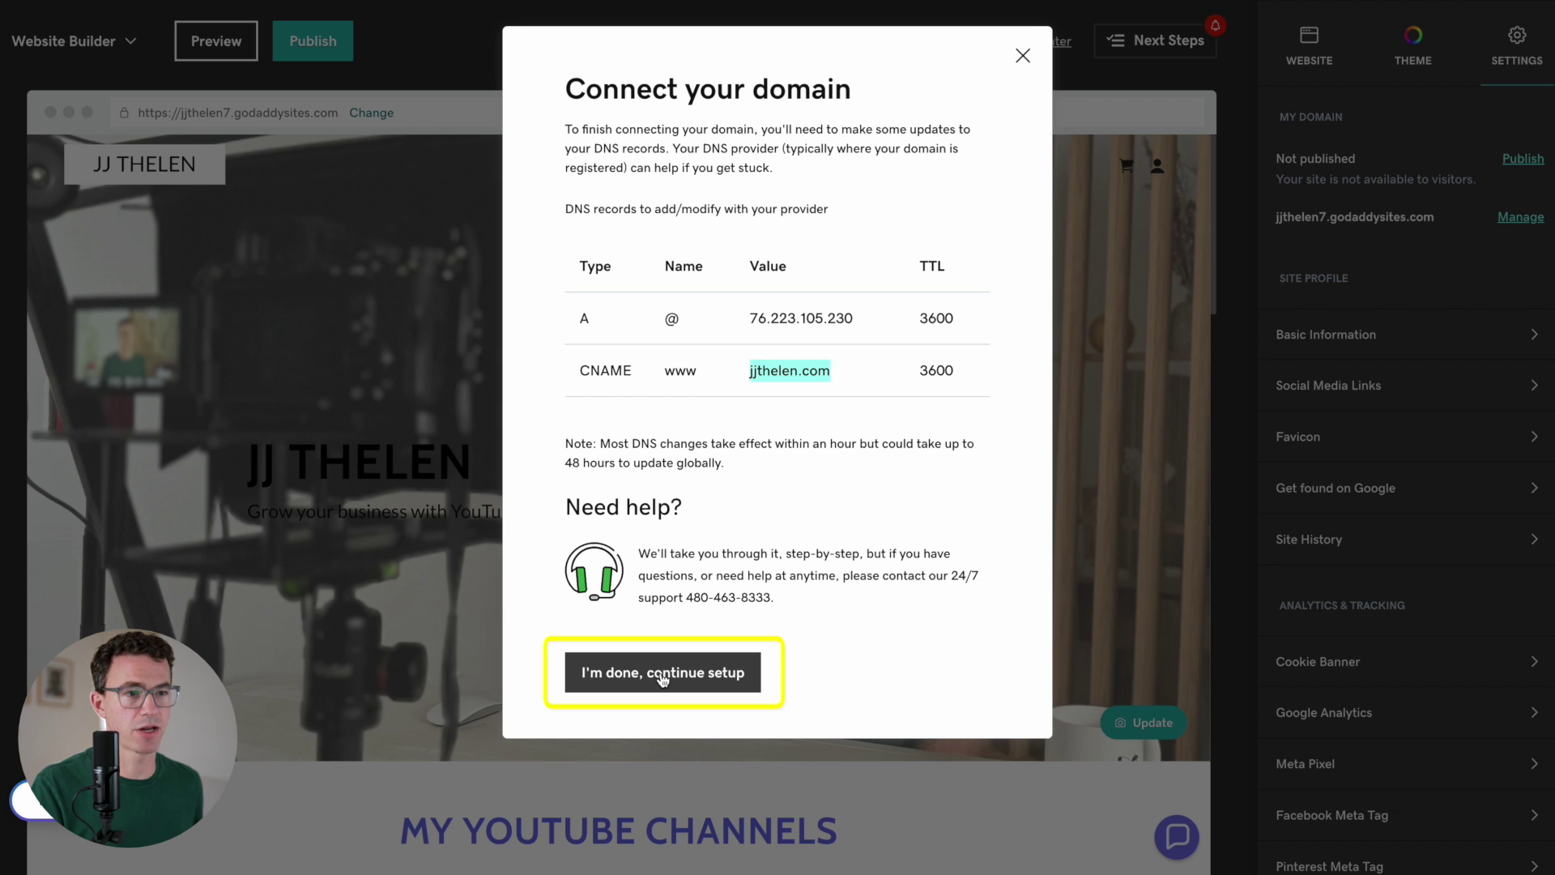
pyautogui.click(662, 674)
# Save and publish the site, then review the site name and contact fields, leaving them unchanged.
pyautogui.click(611, 316)
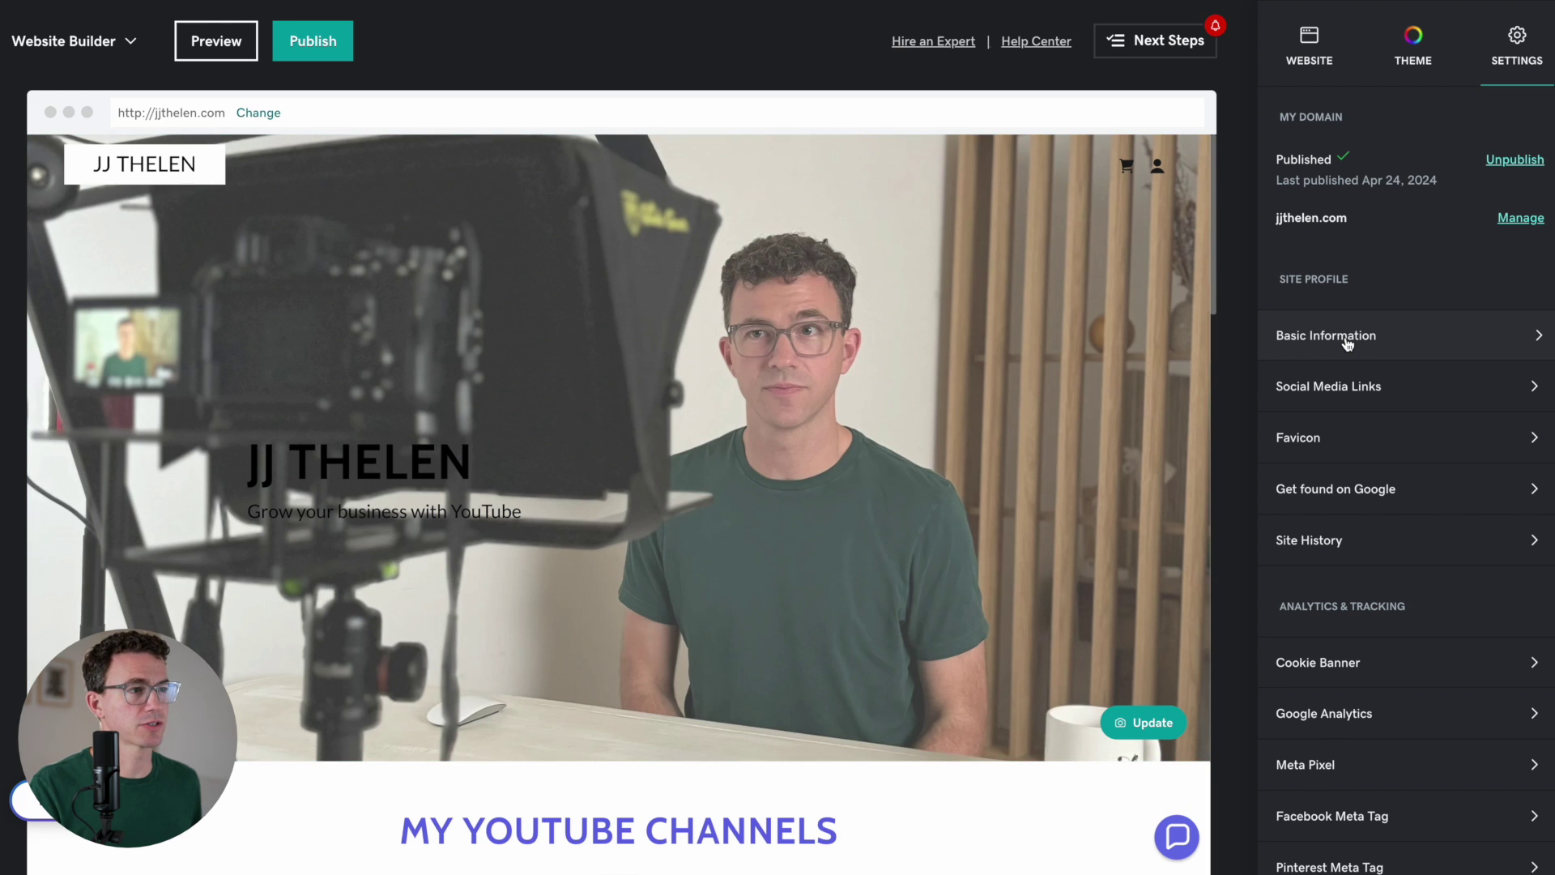
pyautogui.click(1347, 345)
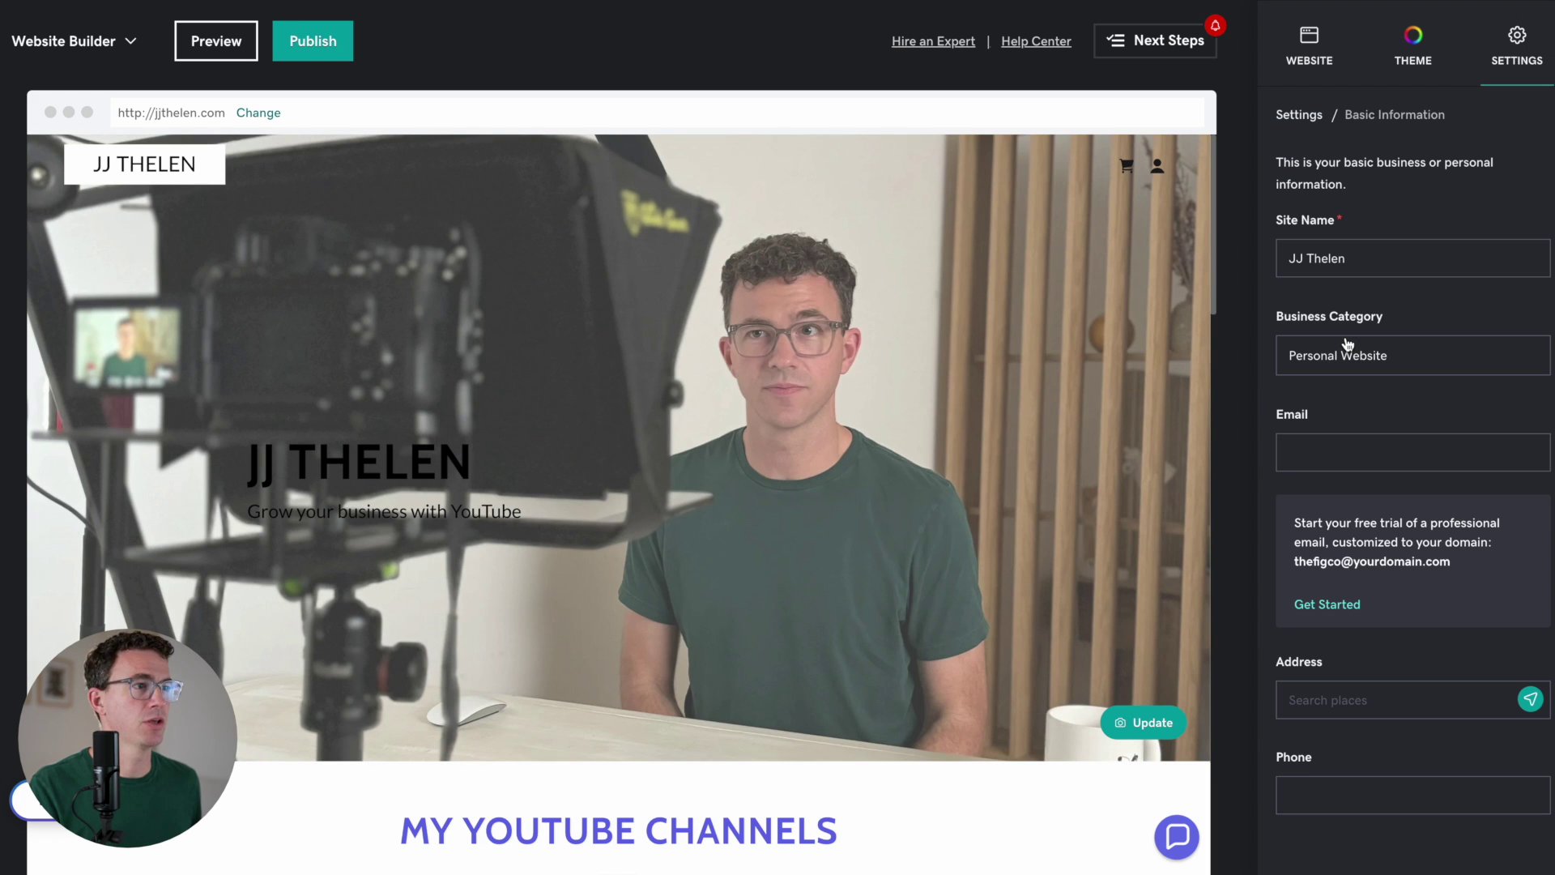
pyautogui.click(1334, 267)
pyautogui.click(1320, 433)
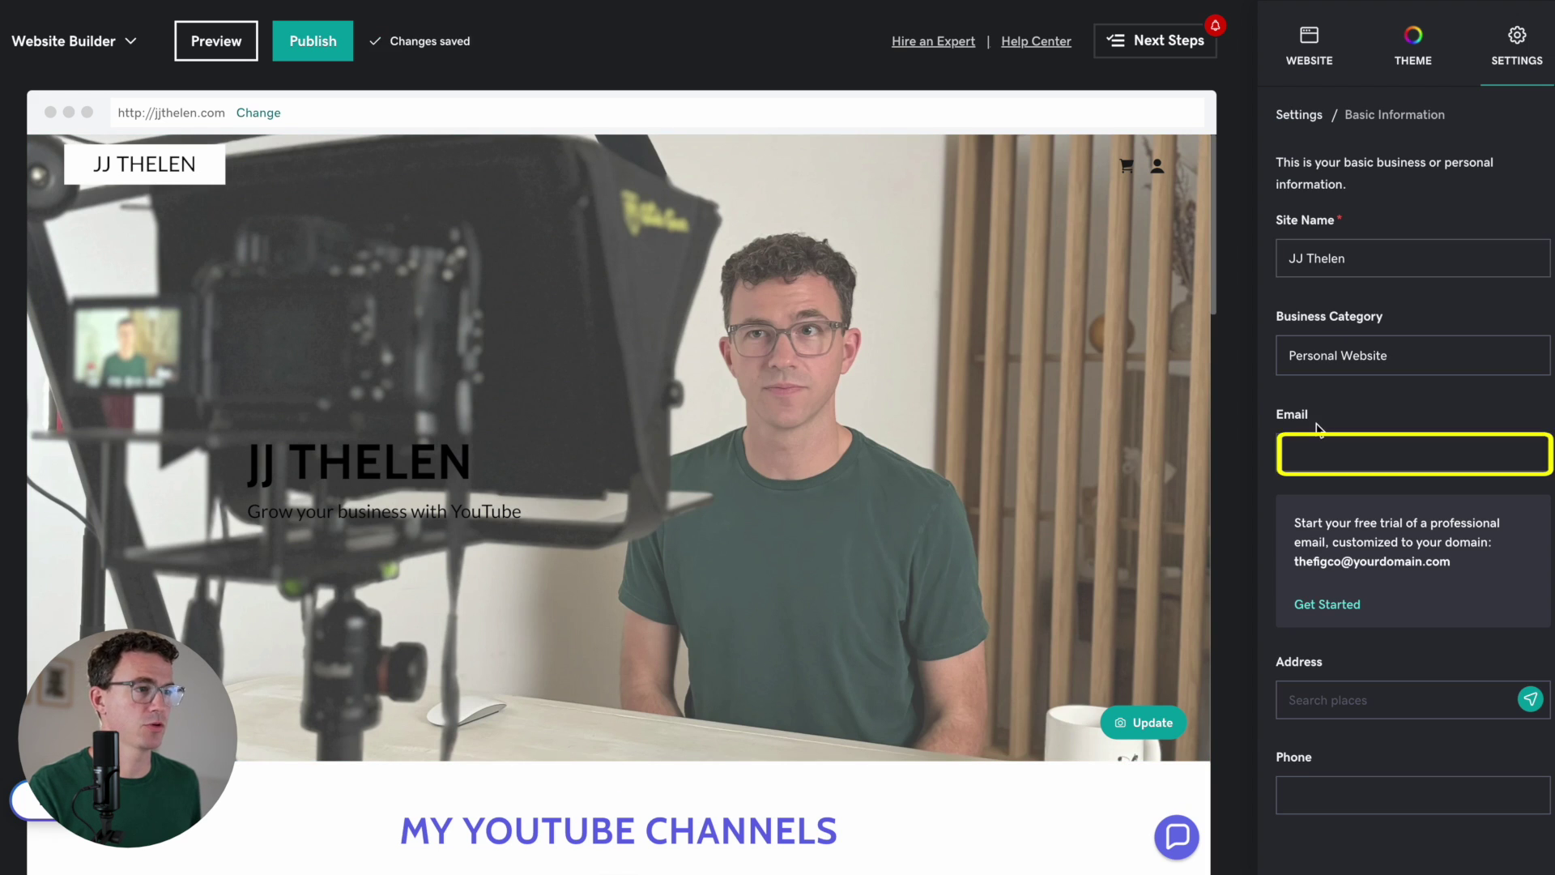
pyautogui.click(1377, 699)
pyautogui.click(1312, 797)
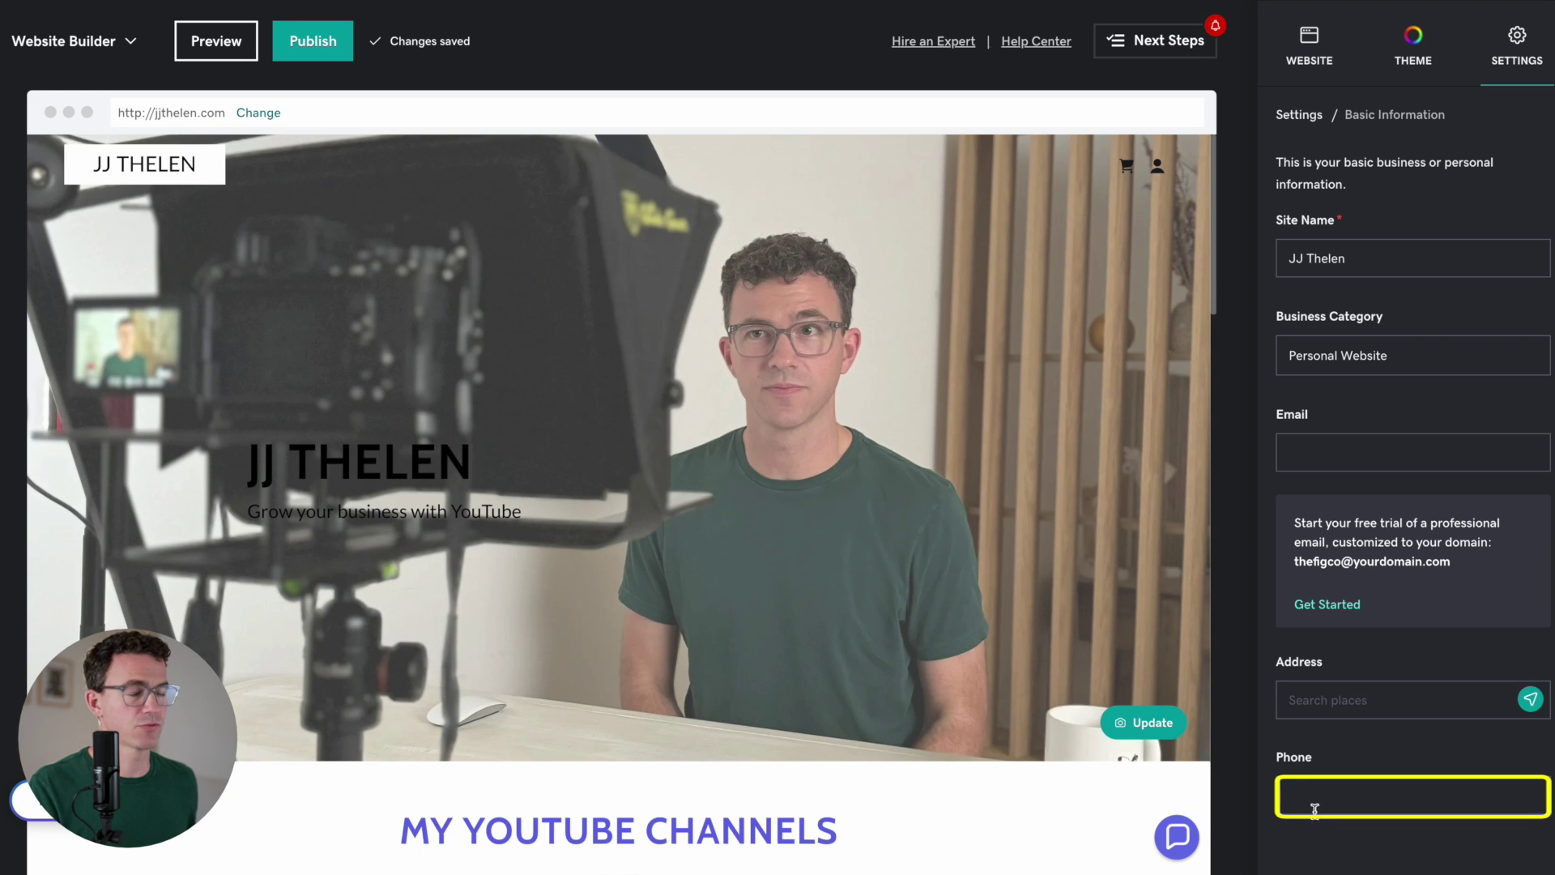
pyautogui.click(1256, 644)
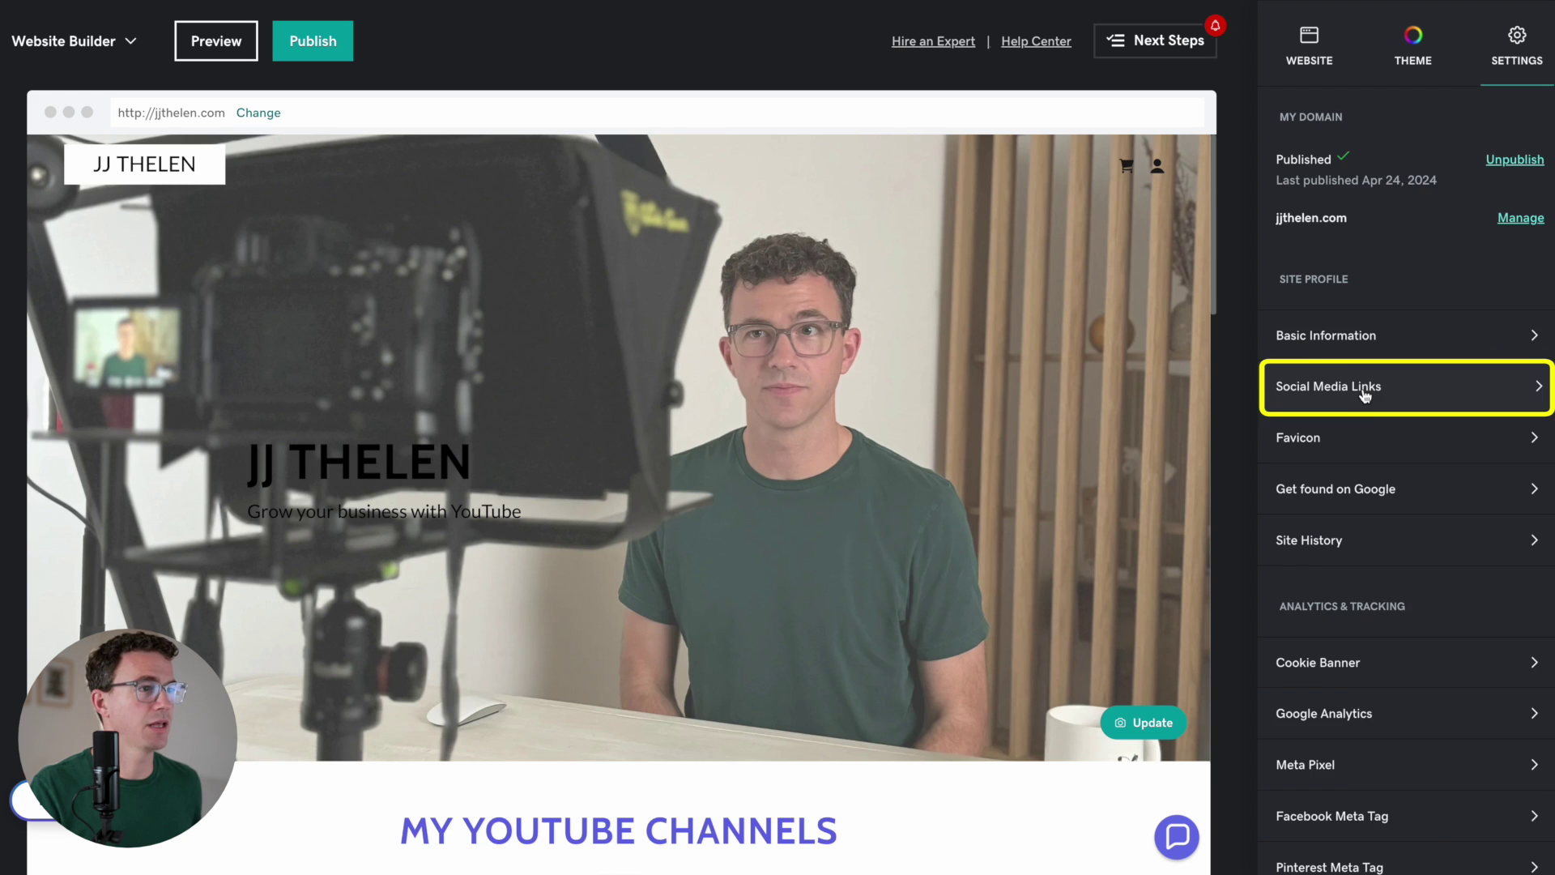
# Check the social media links settings, then bring up the Favicon settings.
pyautogui.click(1363, 390)
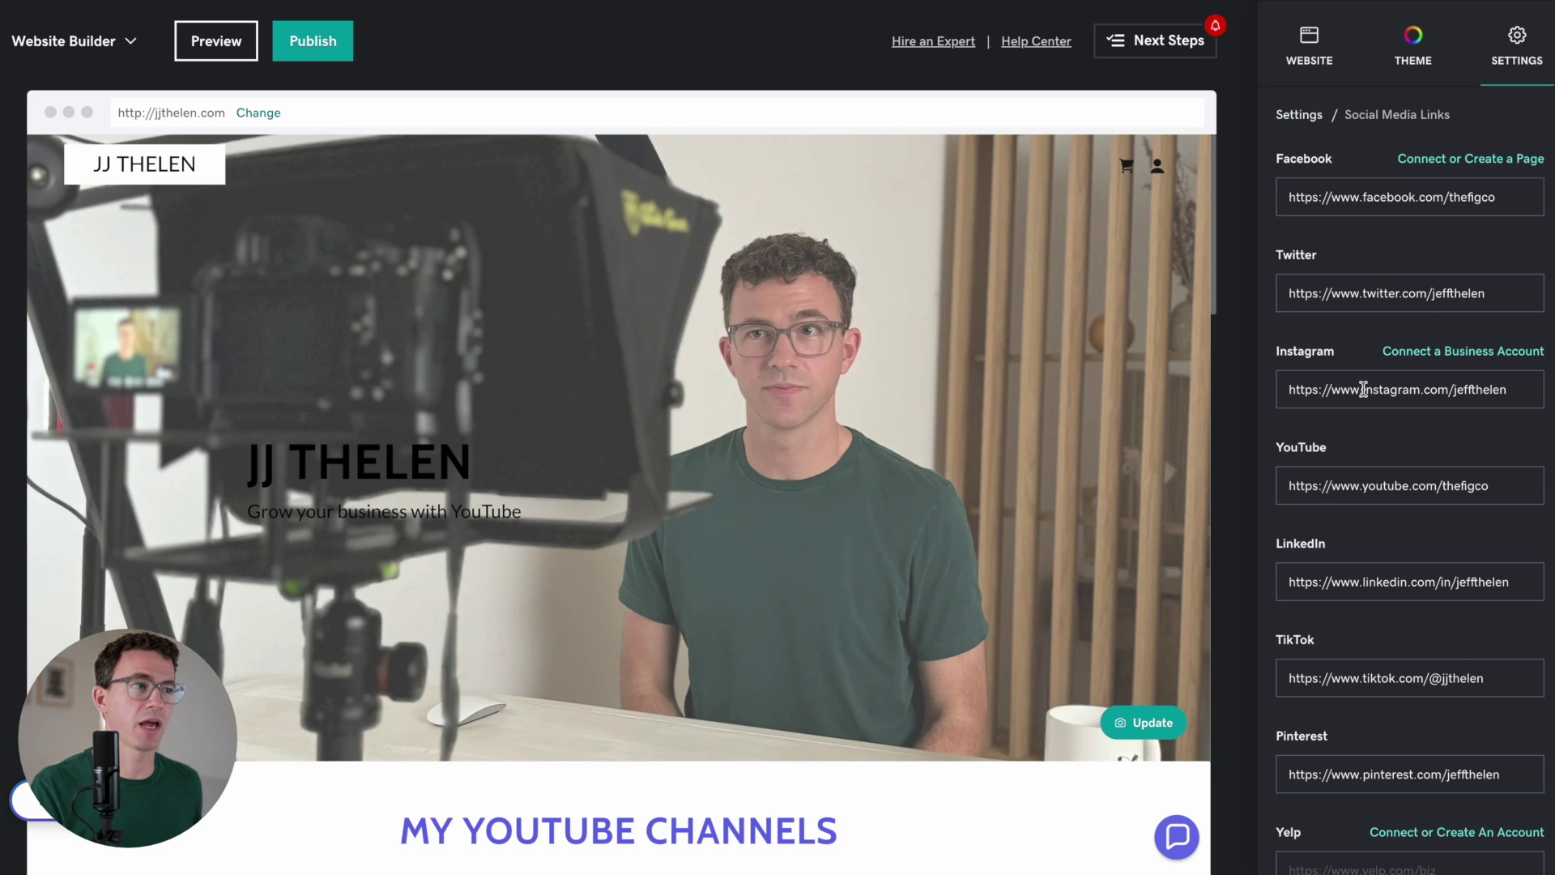
pyautogui.click(1298, 115)
pyautogui.click(1338, 436)
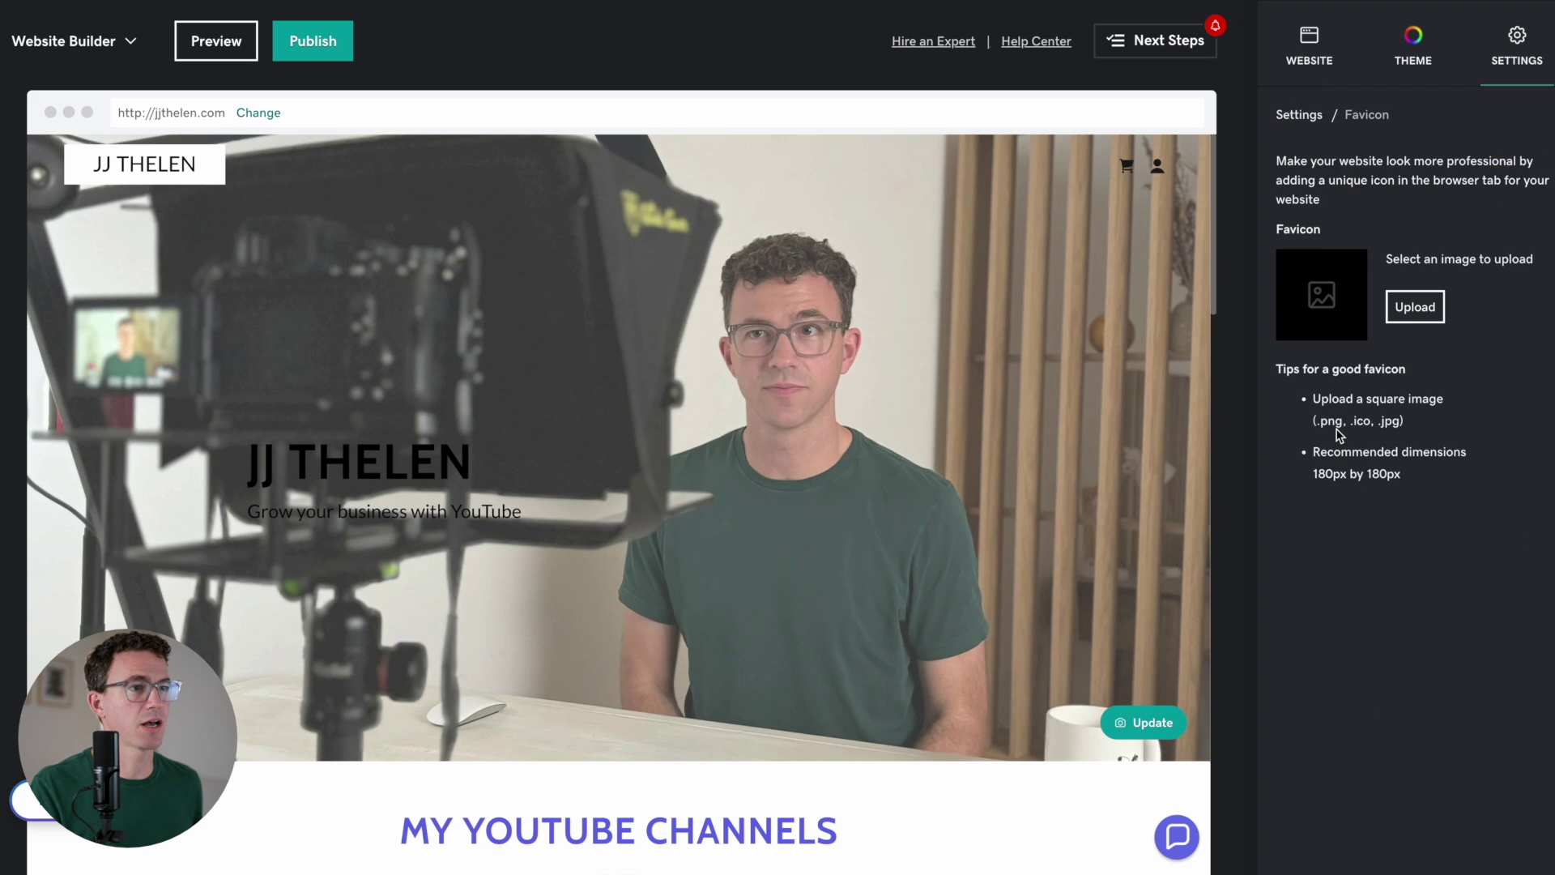
# Upload the JJ_FAVICON image as the site favicon and go to Get found on Google.
pyautogui.click(1415, 312)
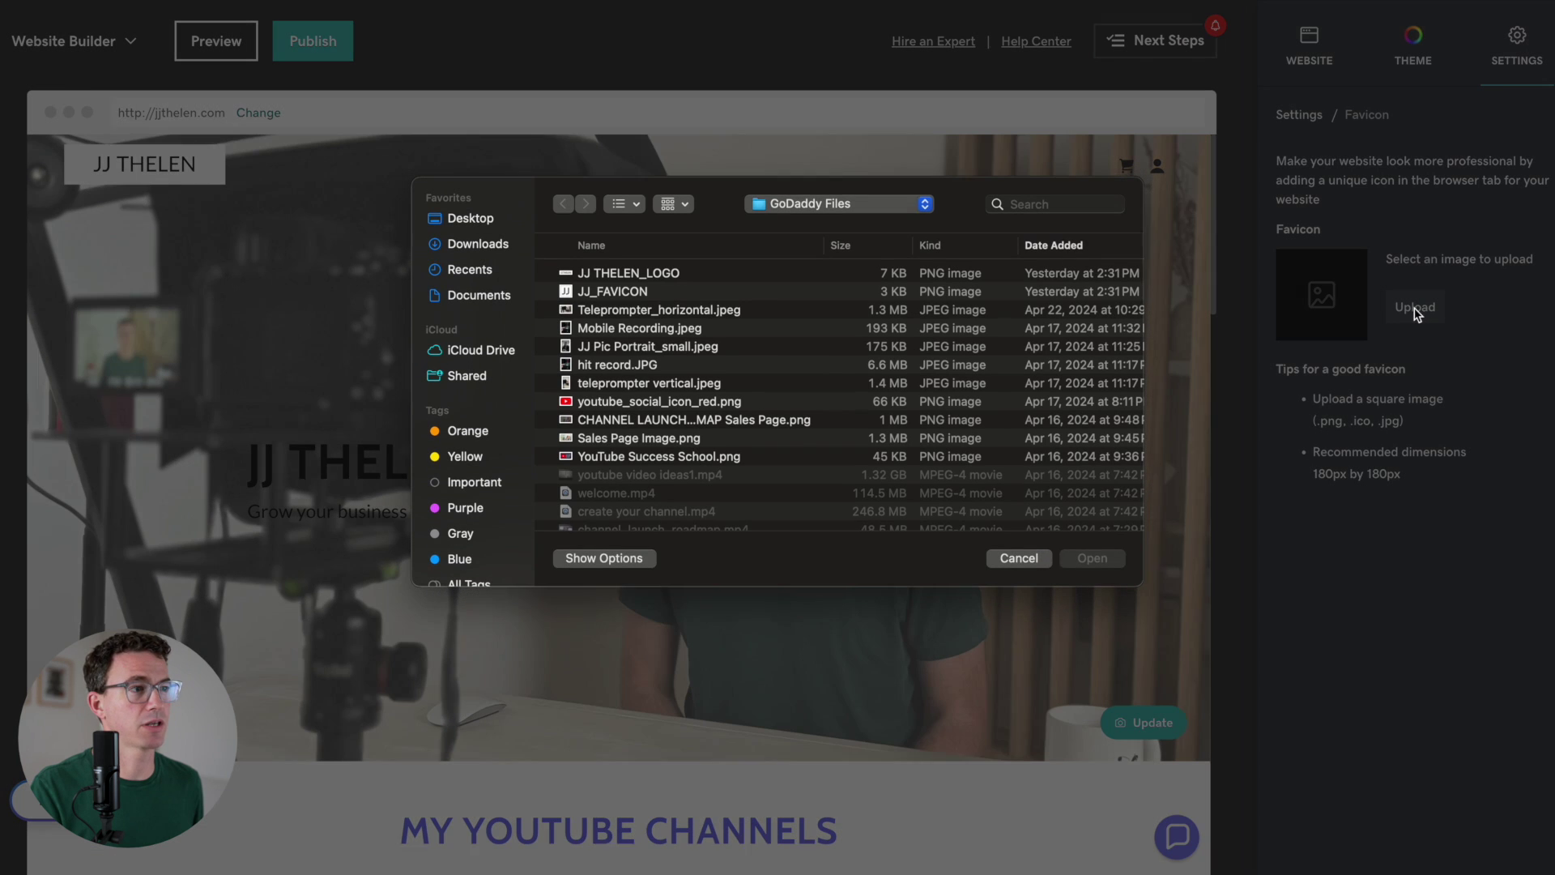
pyautogui.click(613, 293)
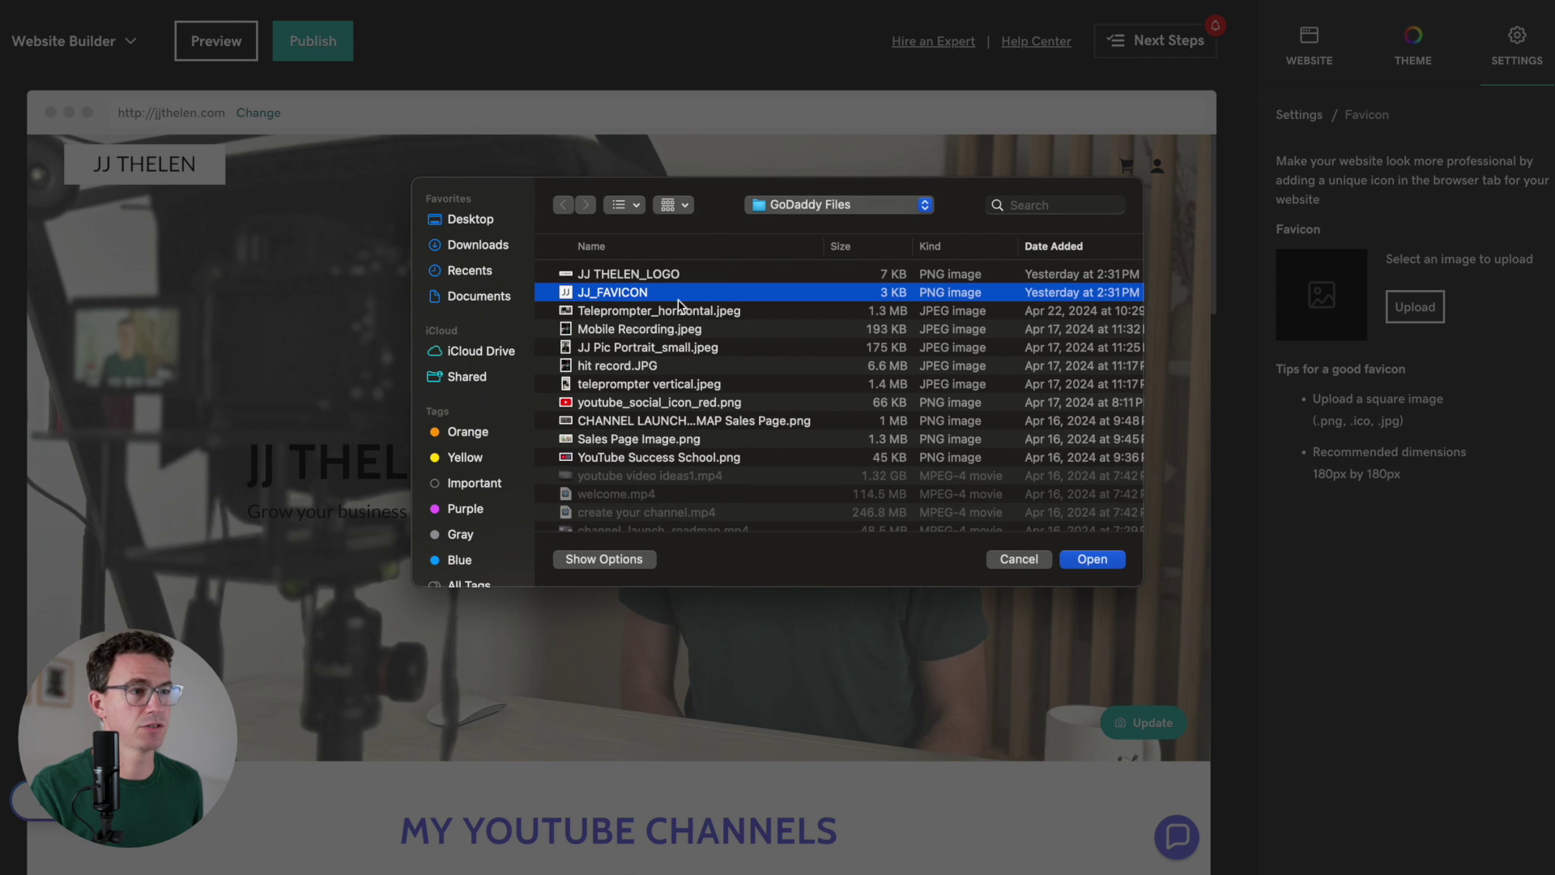
pyautogui.click(1093, 559)
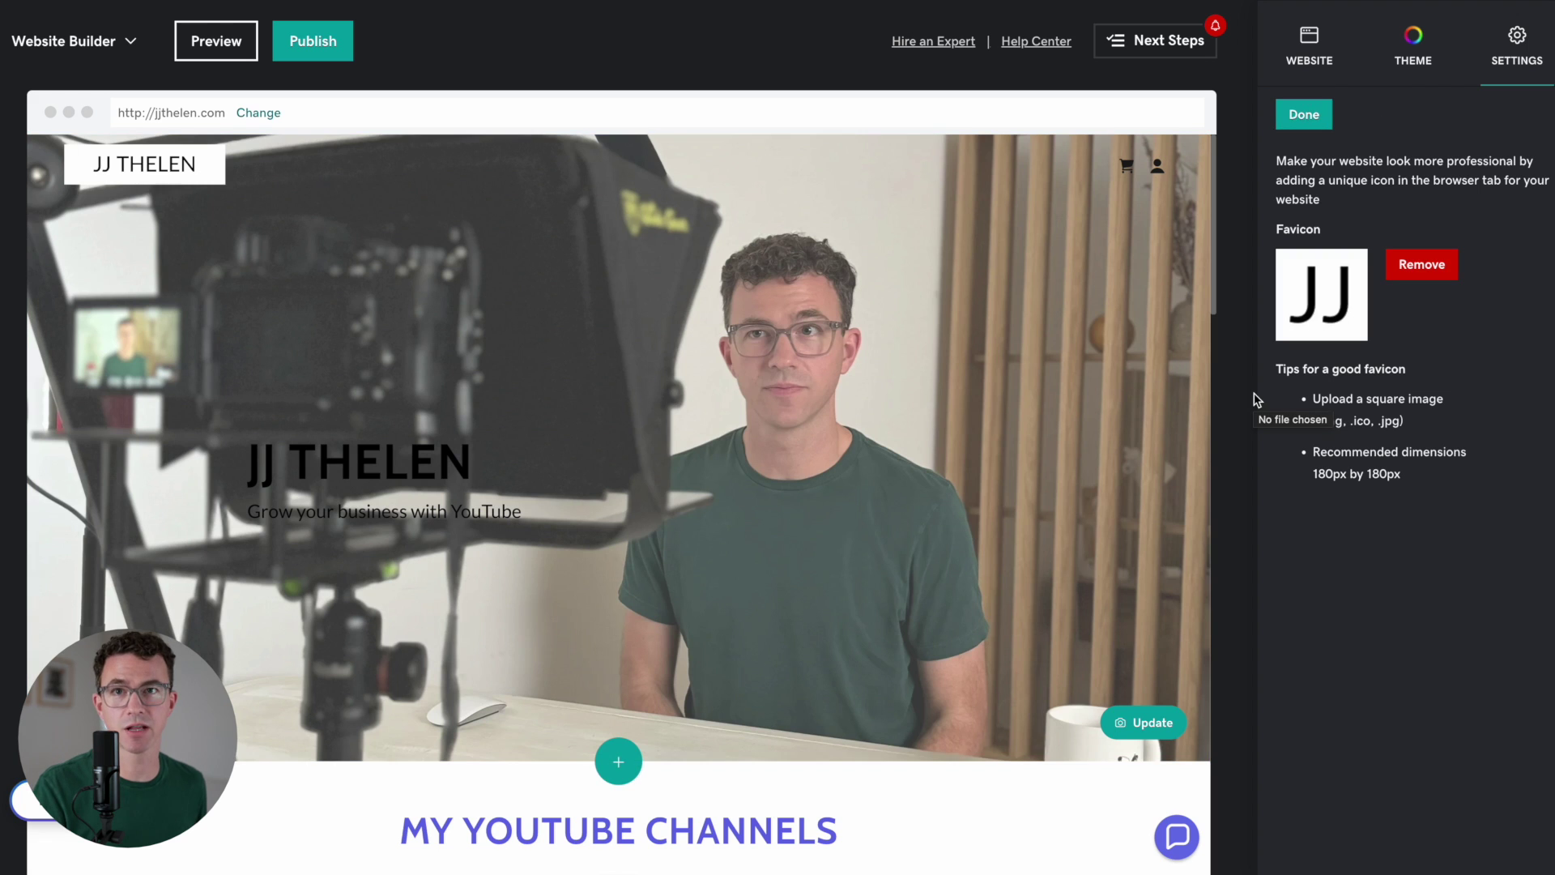
pyautogui.click(1304, 114)
pyautogui.click(1344, 493)
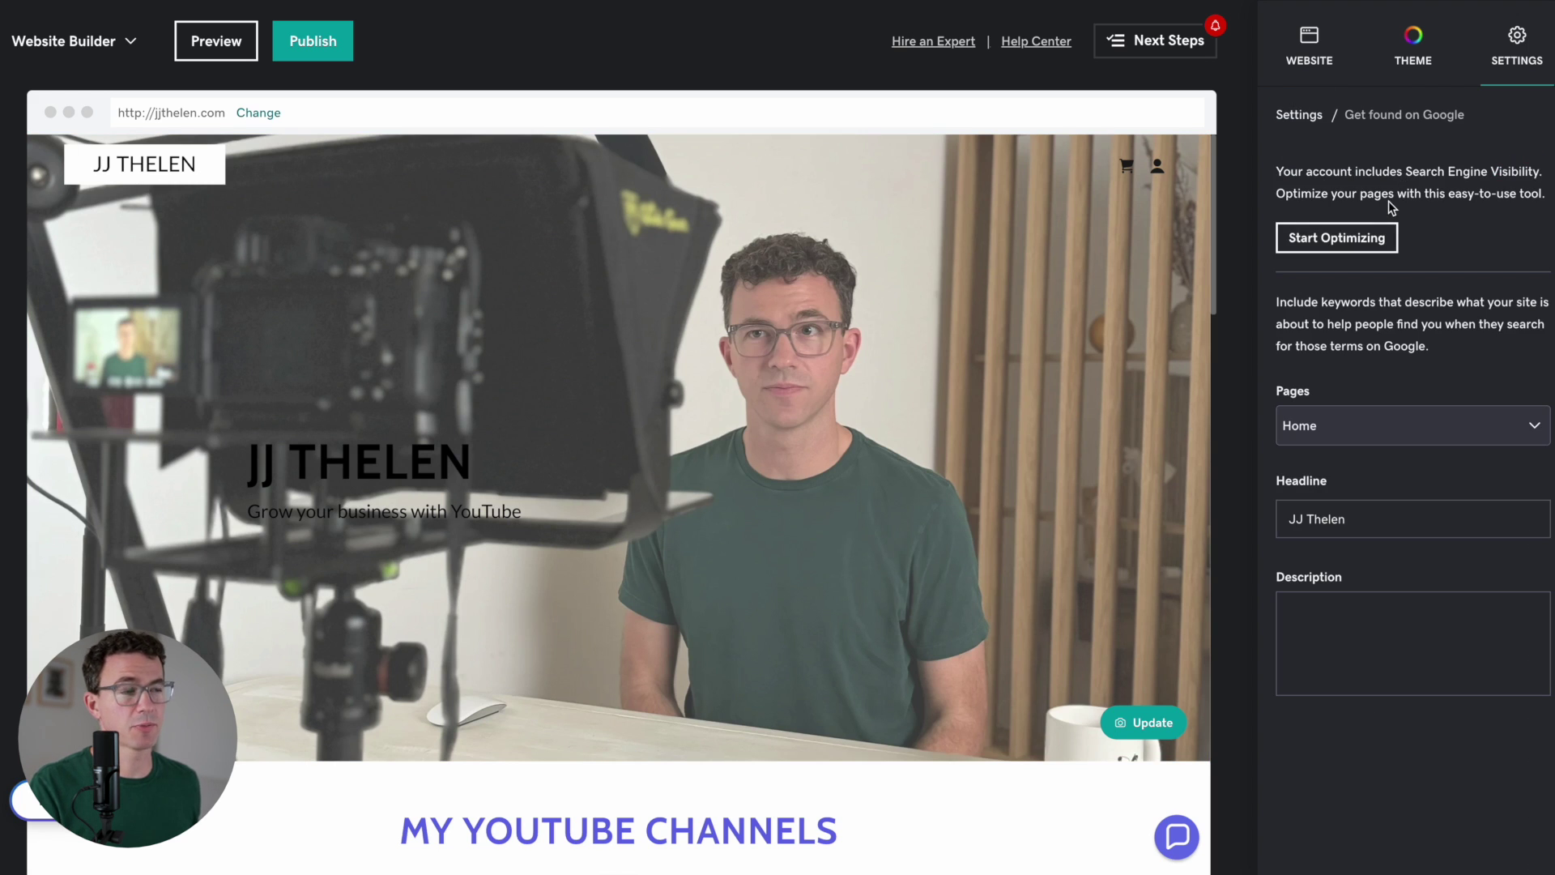
# Change the search headline to 'JJ Thelen - YouTube Expert' and paste in a search description.
pyautogui.click(1368, 520)
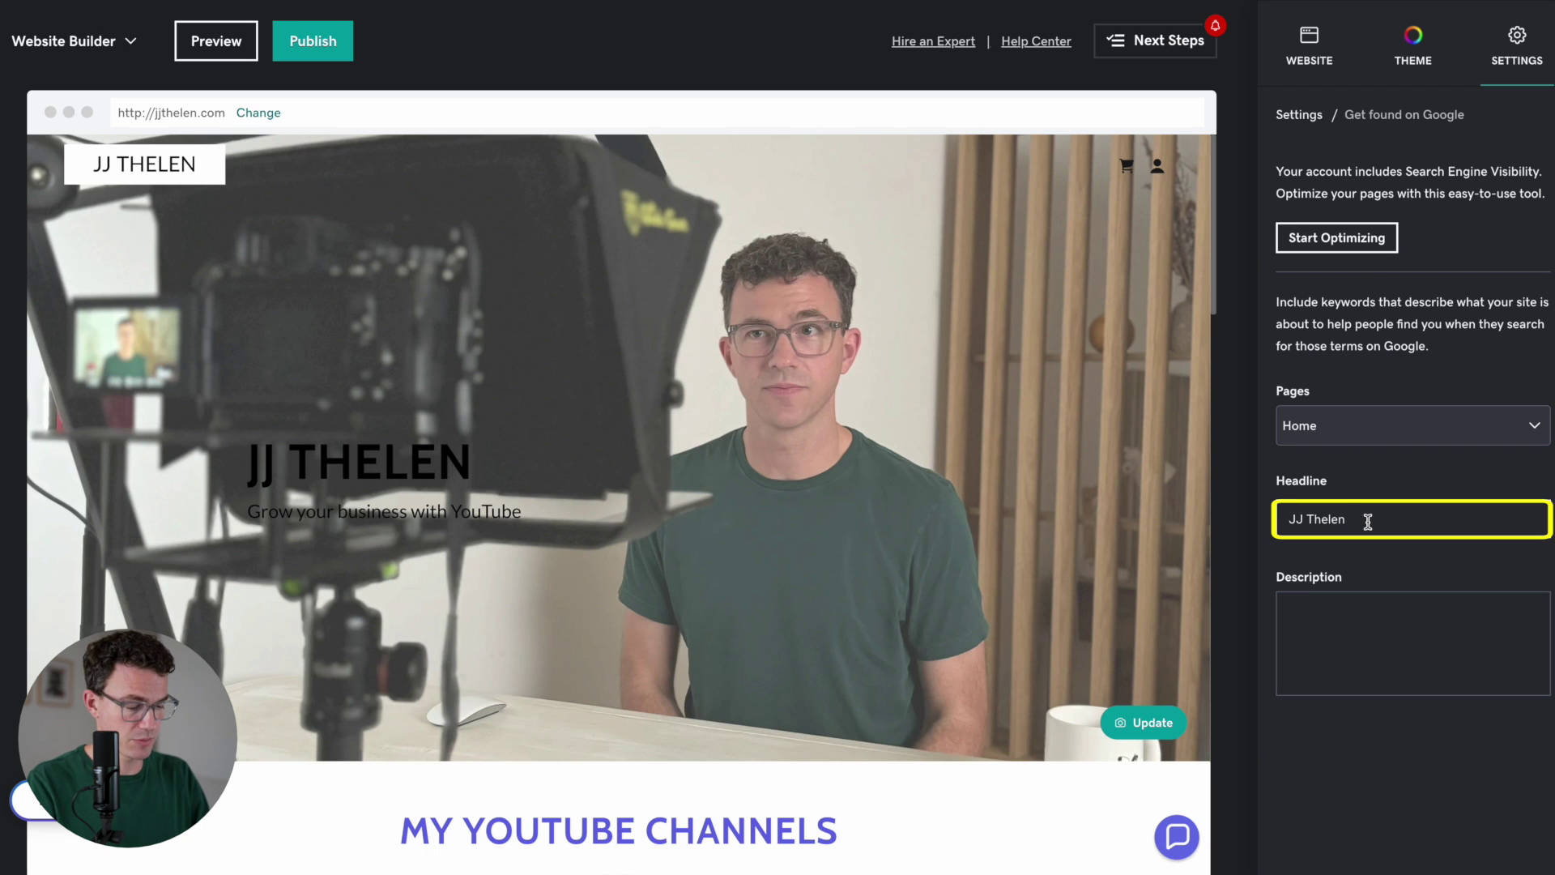
pyautogui.write('- ')
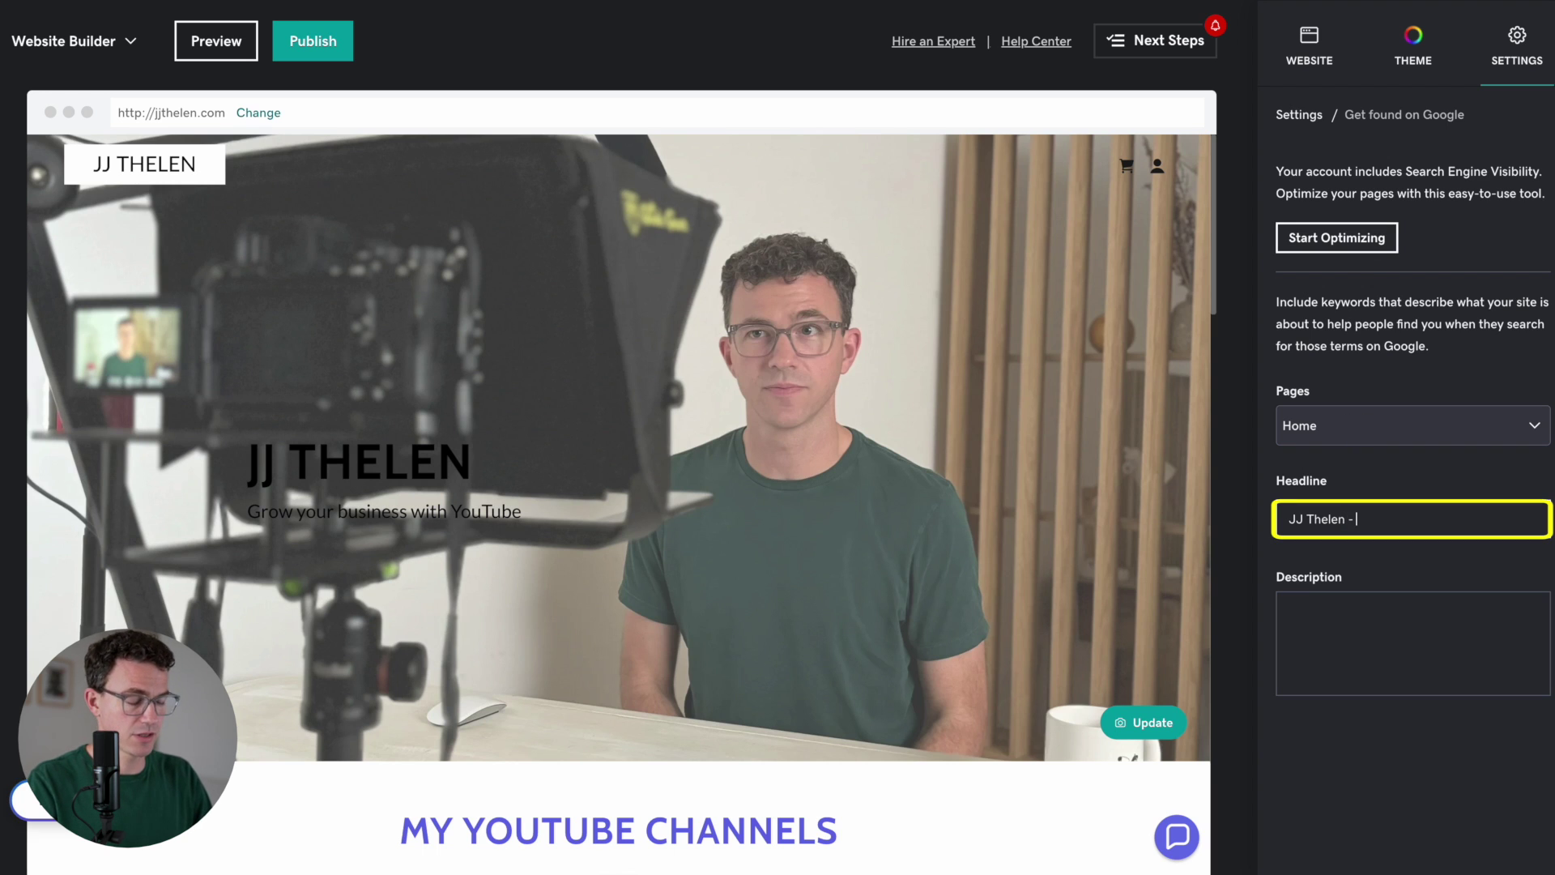
pyautogui.write('YouTube Exp')
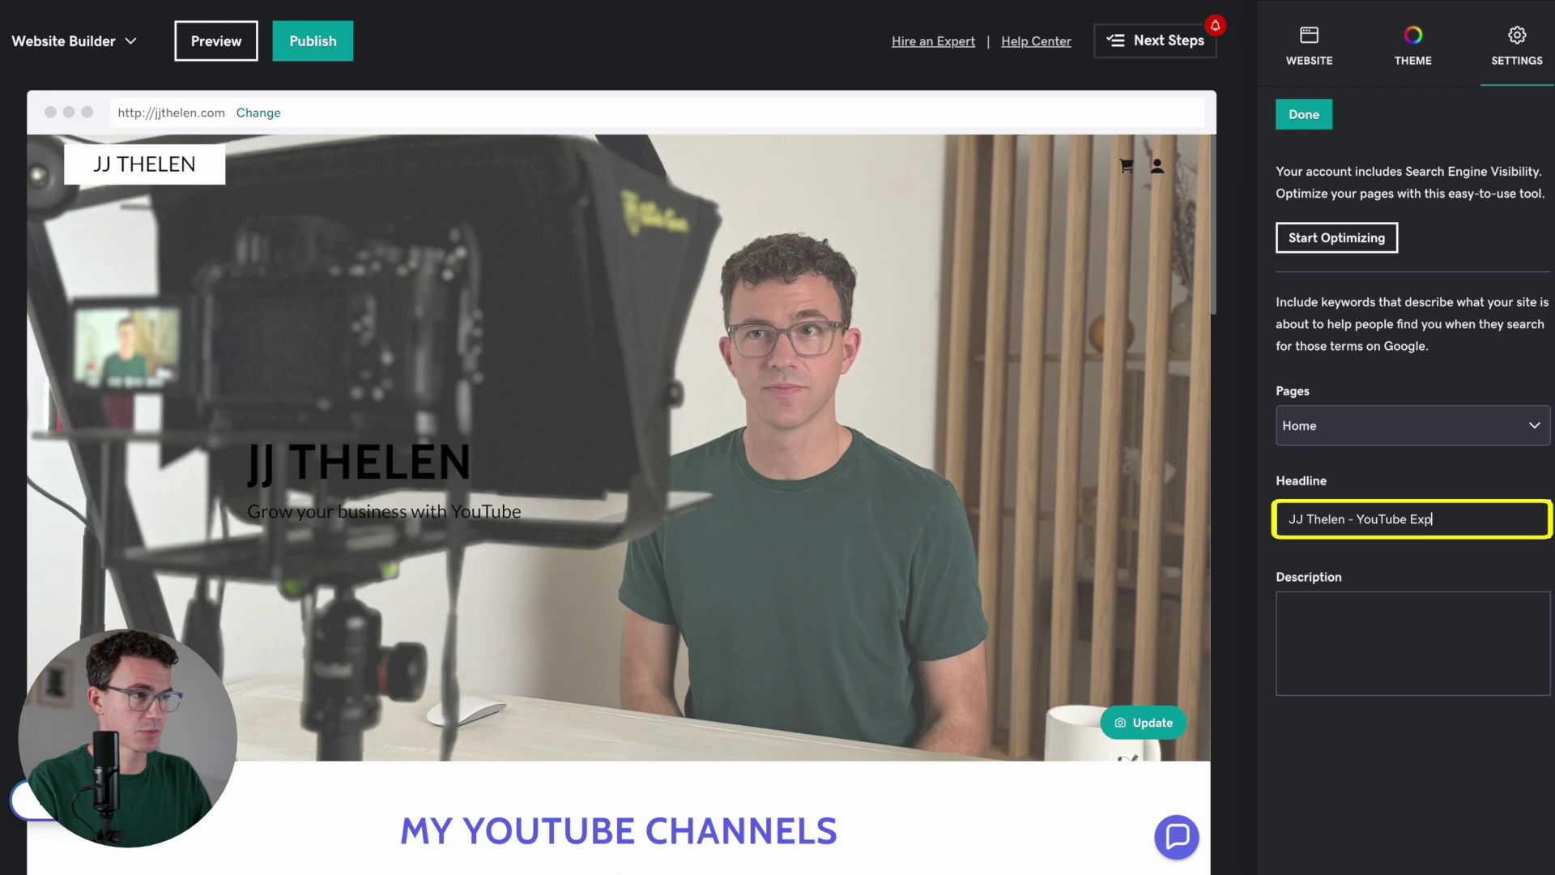
pyautogui.write('ert')
pyautogui.click(1413, 652)
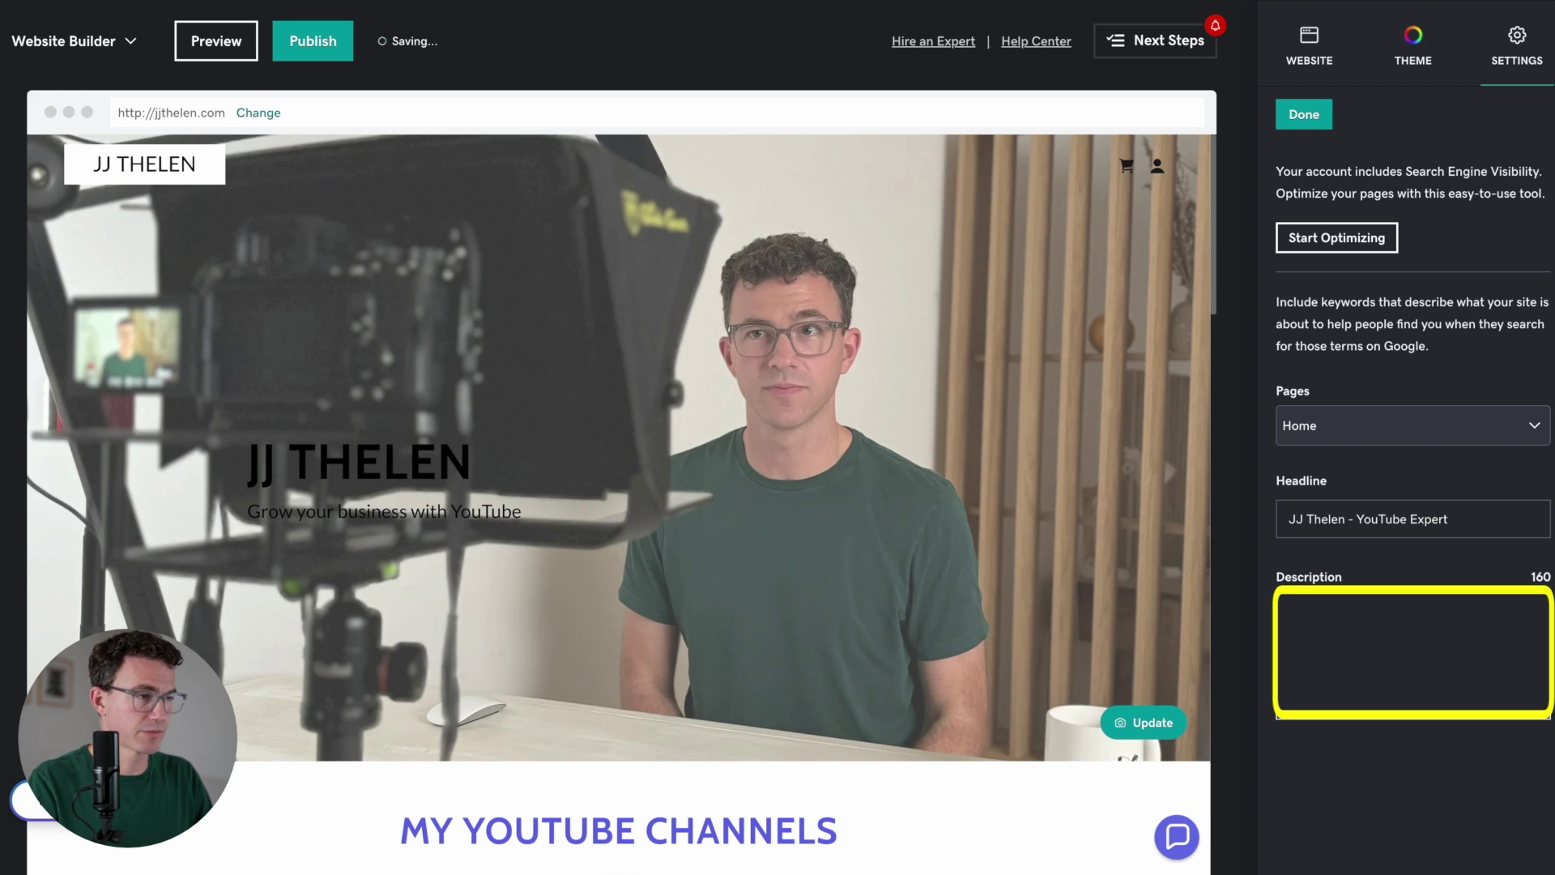
pyautogui.write('Work with JJ Thelen to grow your business and your YouTube channel')
pyautogui.click(1304, 114)
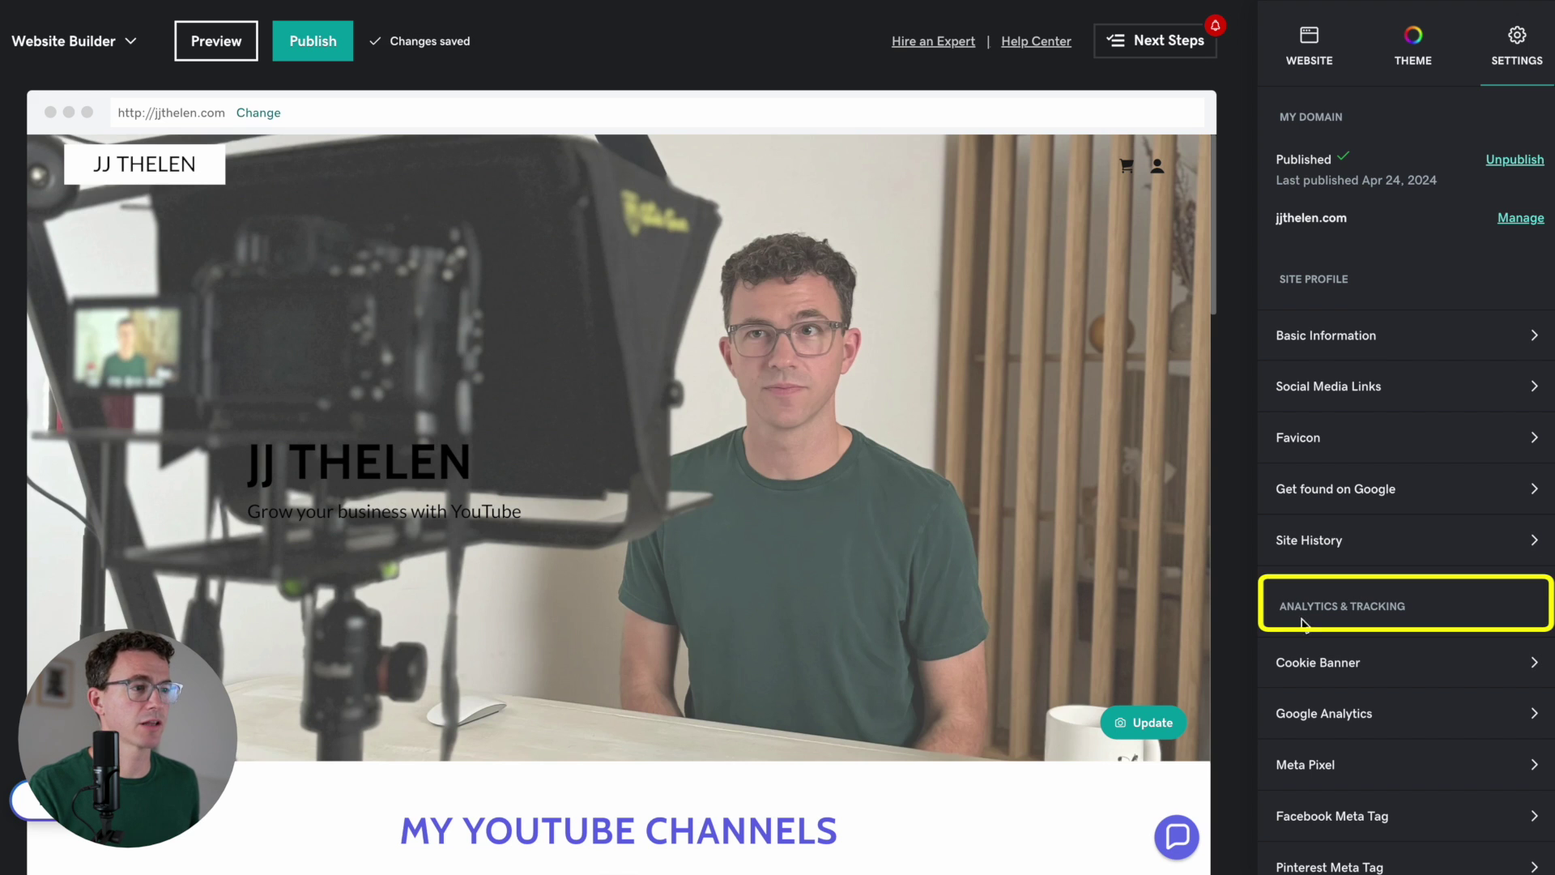
pyautogui.click(1318, 663)
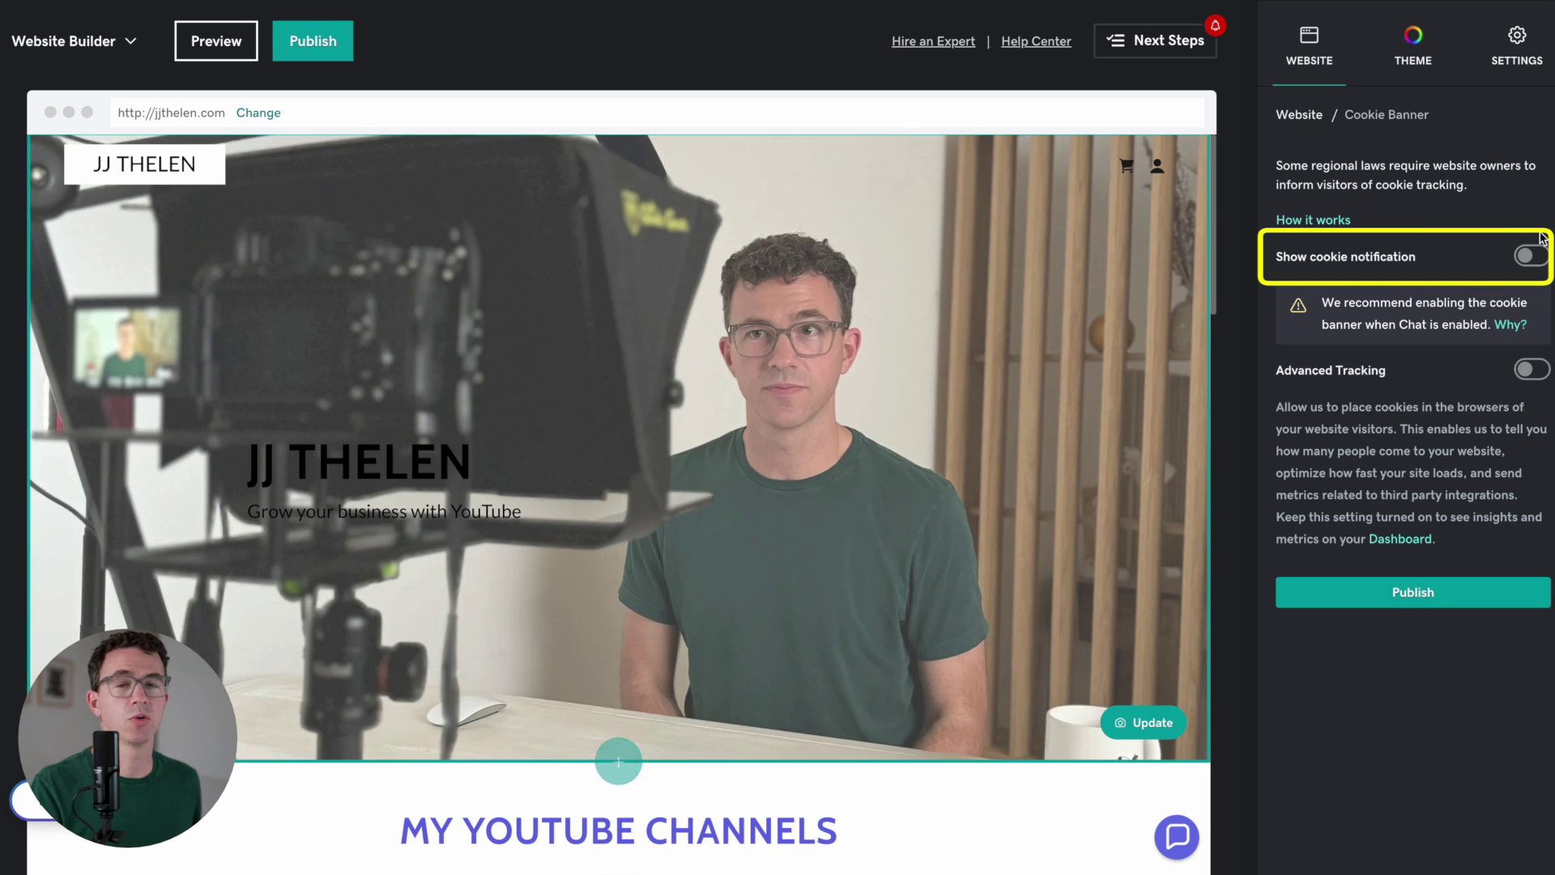
# Turn on the cookie notification and enable its Decline button alongside Accept.
pyautogui.click(1530, 256)
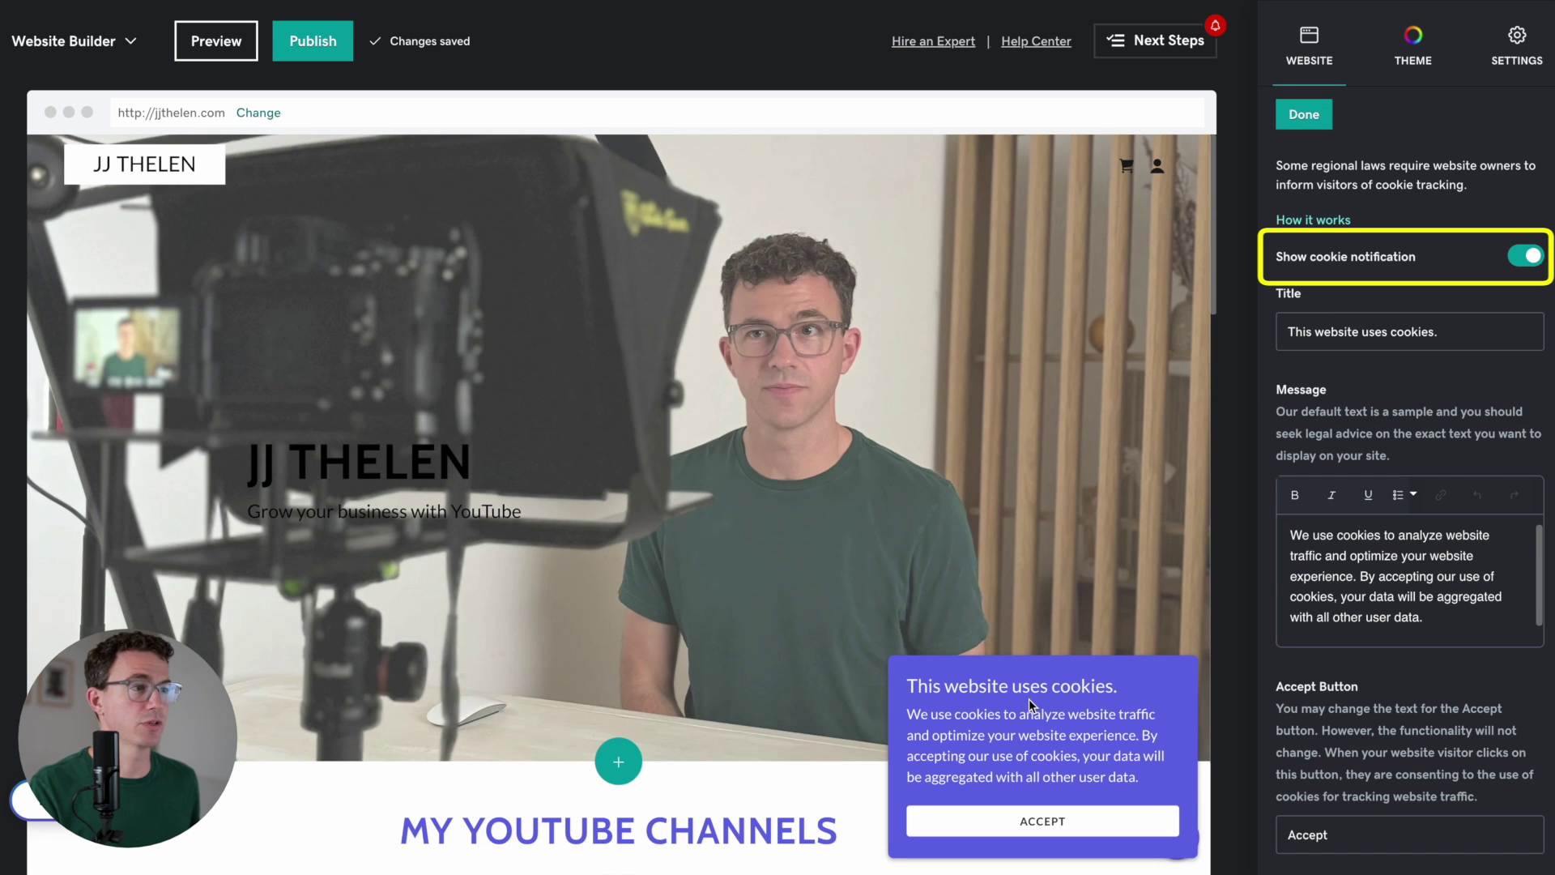
pyautogui.scroll(-5, 1484, 519)
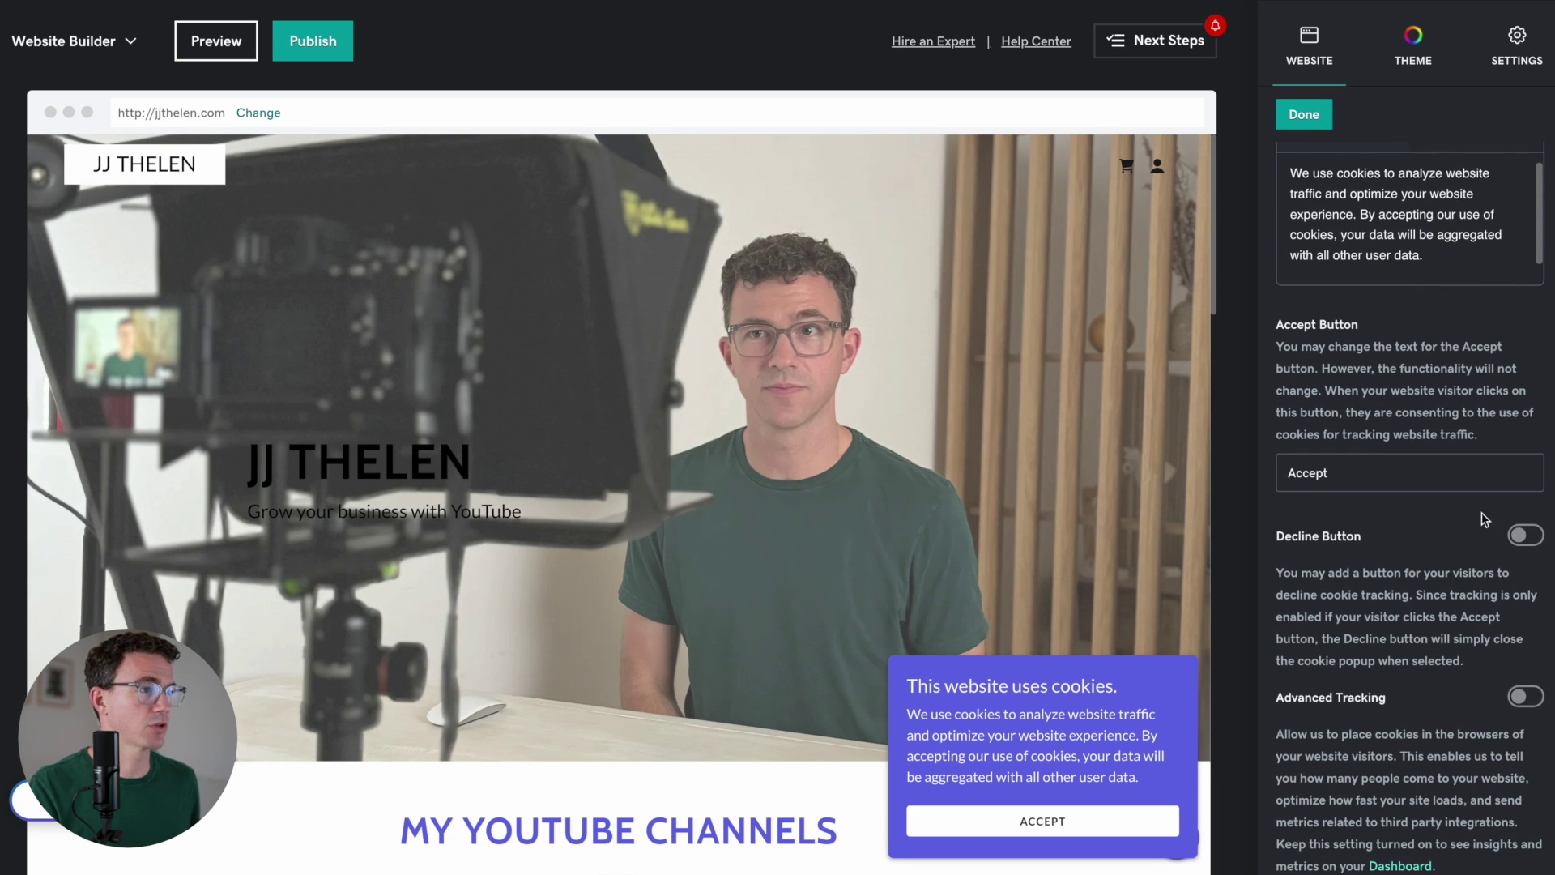
pyautogui.click(1527, 536)
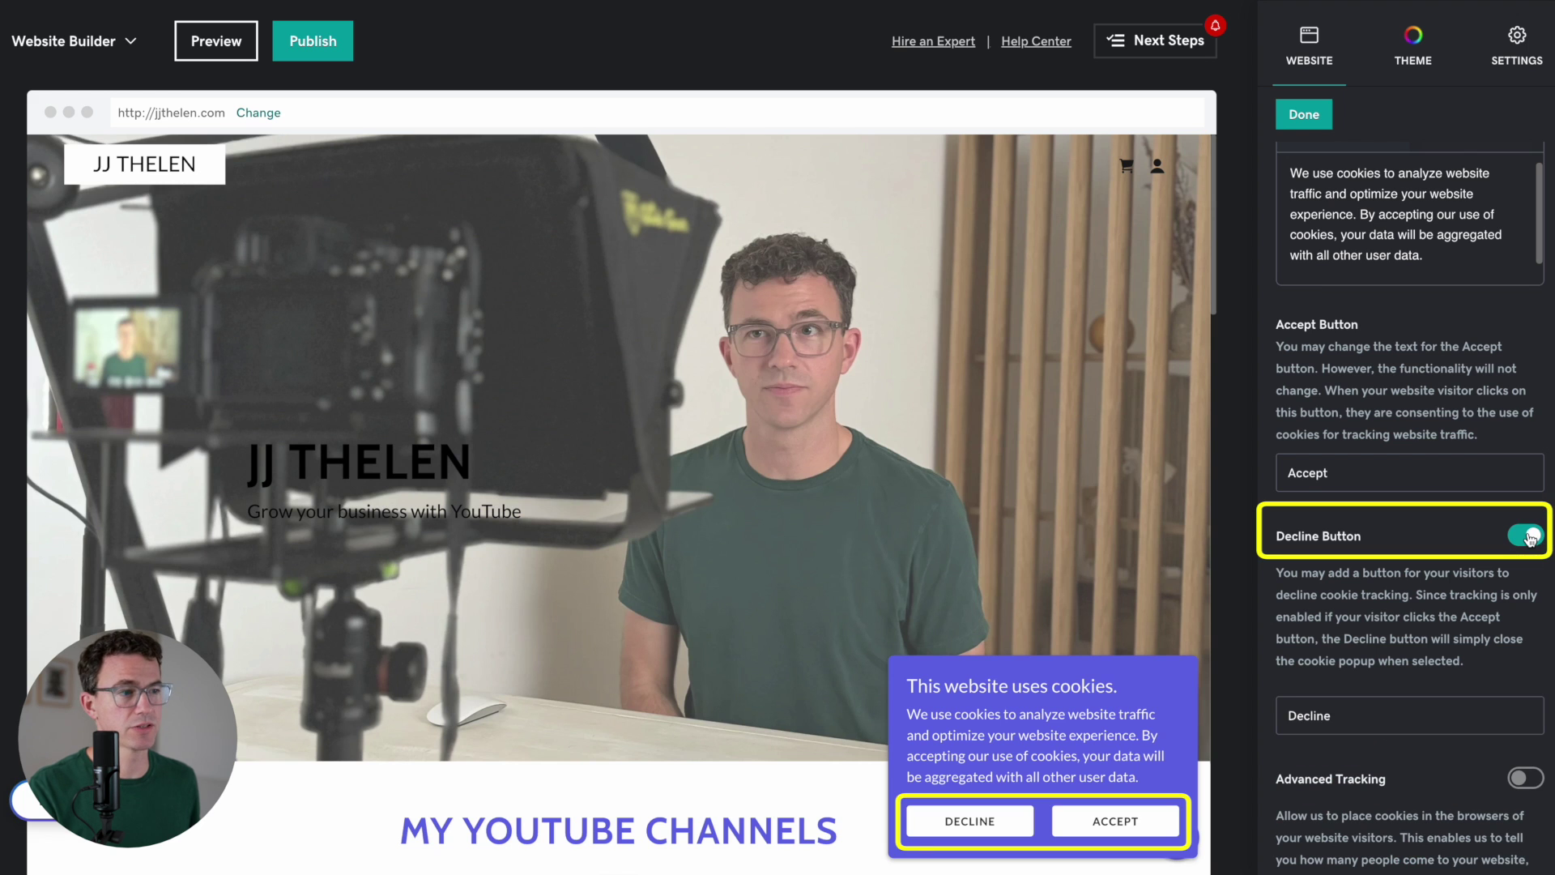
pyautogui.scroll(5, 1472, 567)
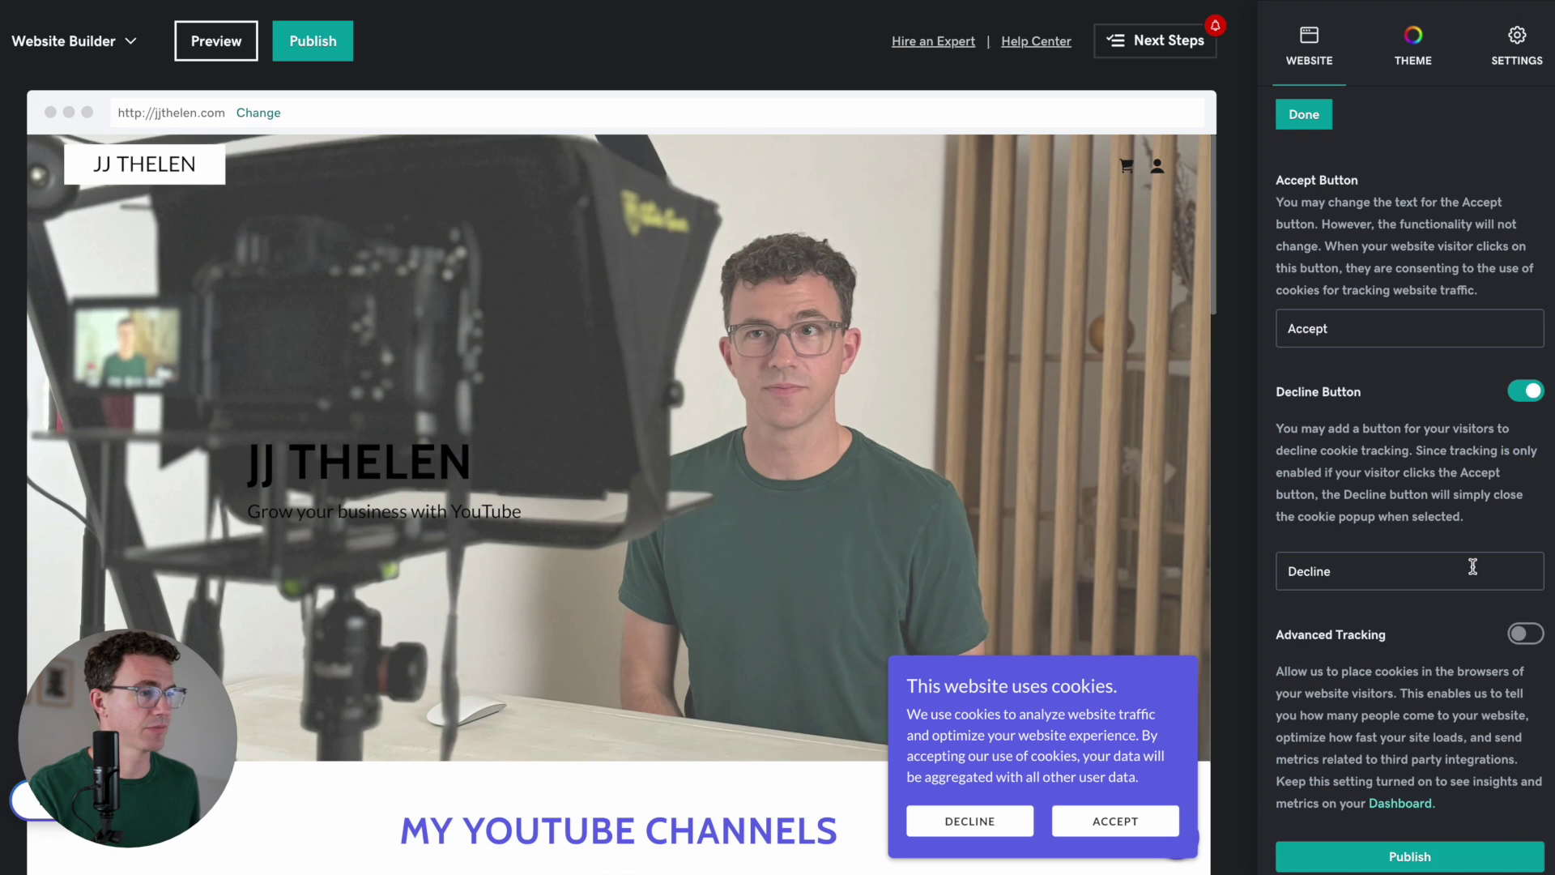
pyautogui.click(1312, 120)
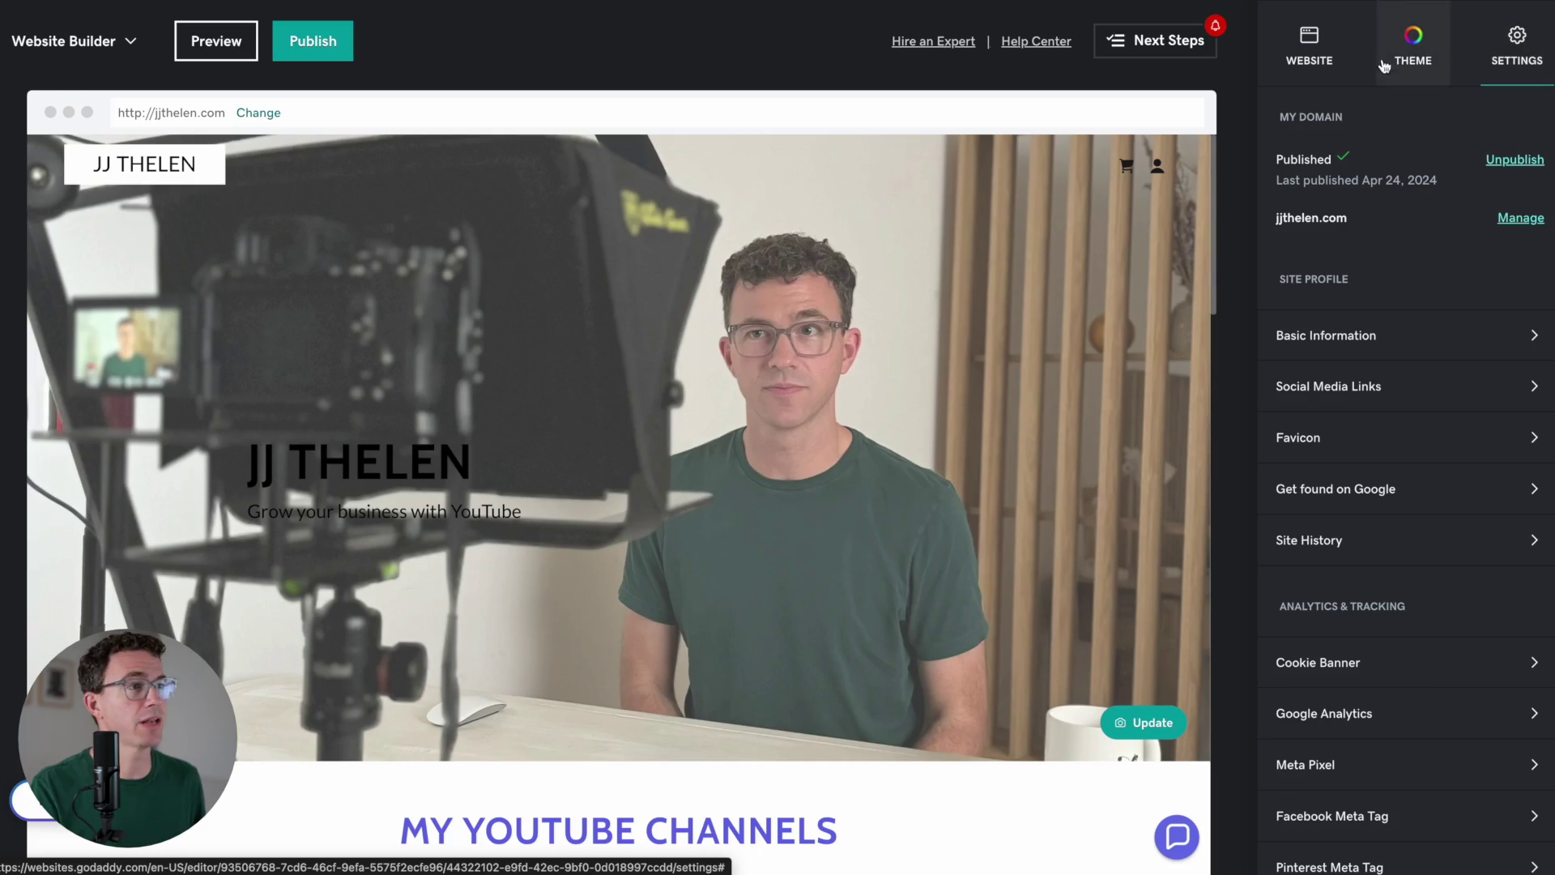
# Create a 'My YouTube Channel' navigation link to the pasted YouTube channel URL.
pyautogui.click(1312, 55)
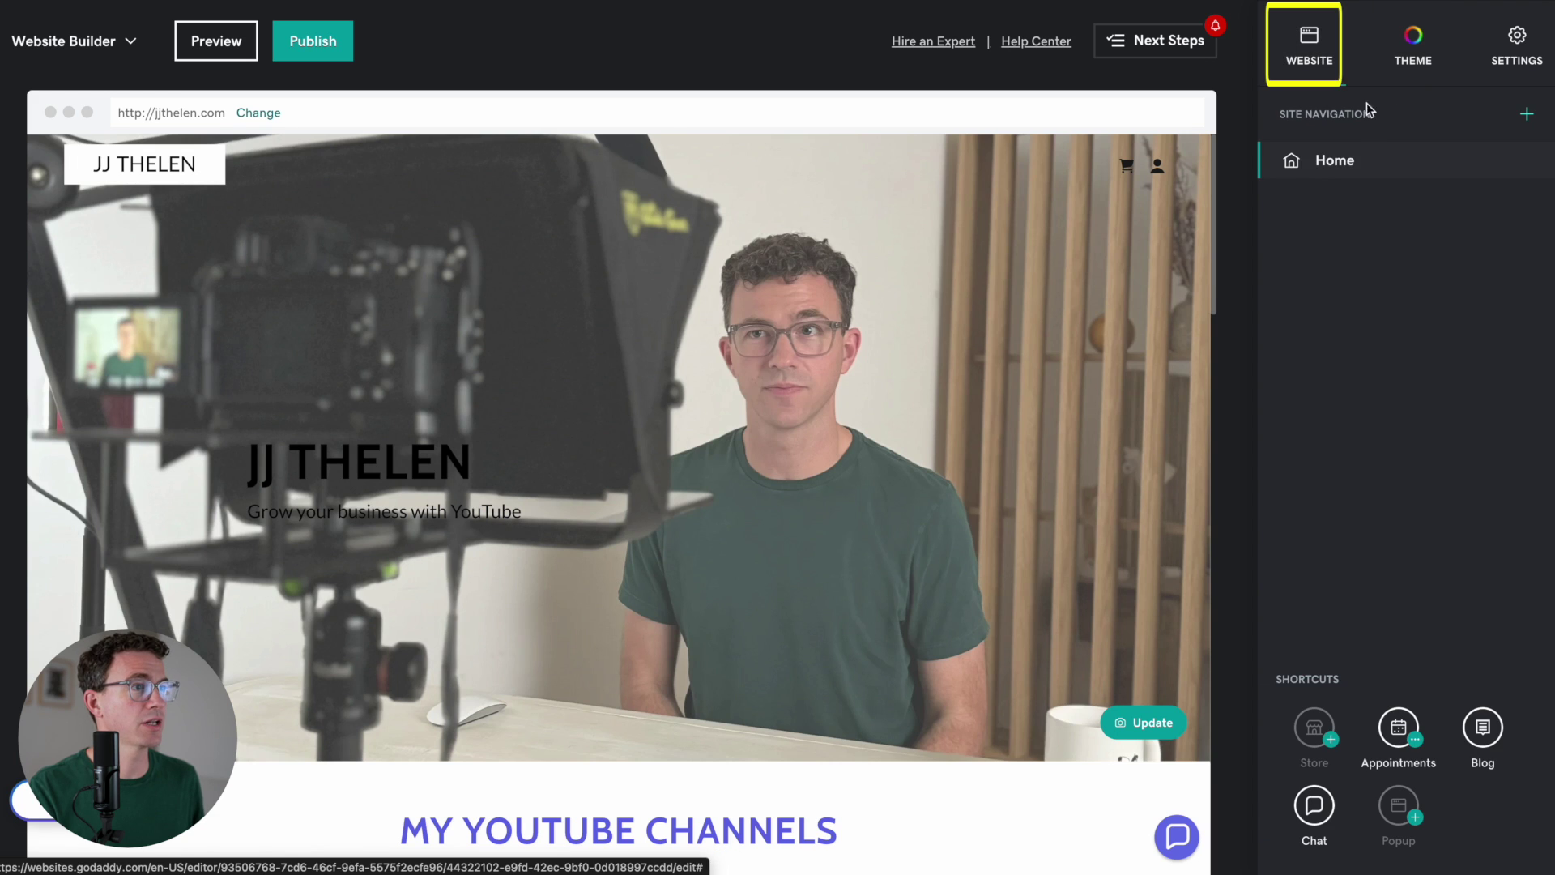
pyautogui.click(1526, 116)
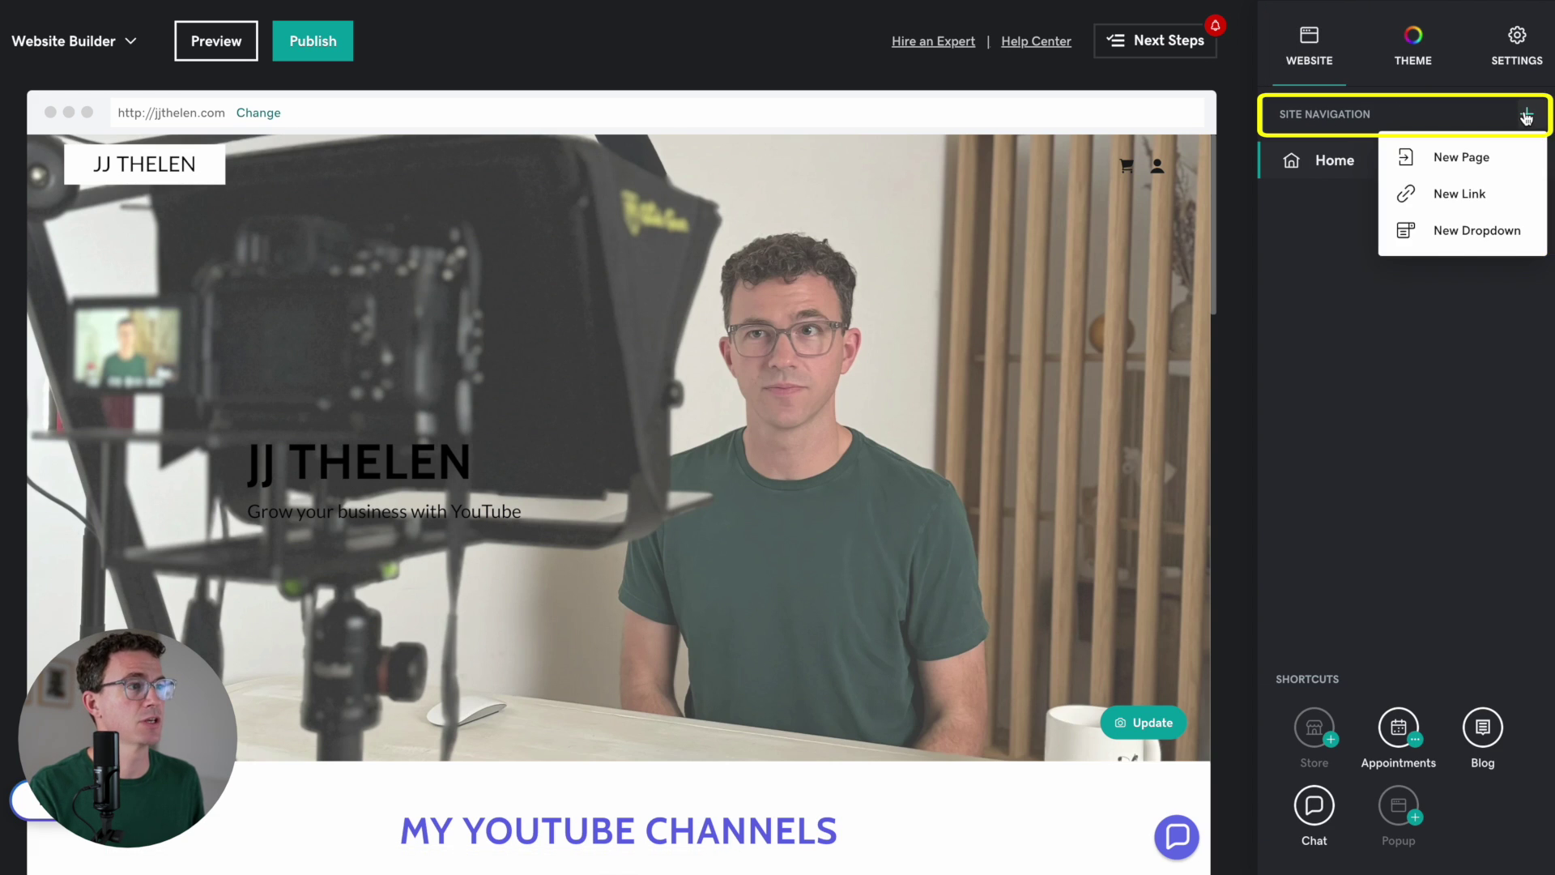
pyautogui.click(1436, 192)
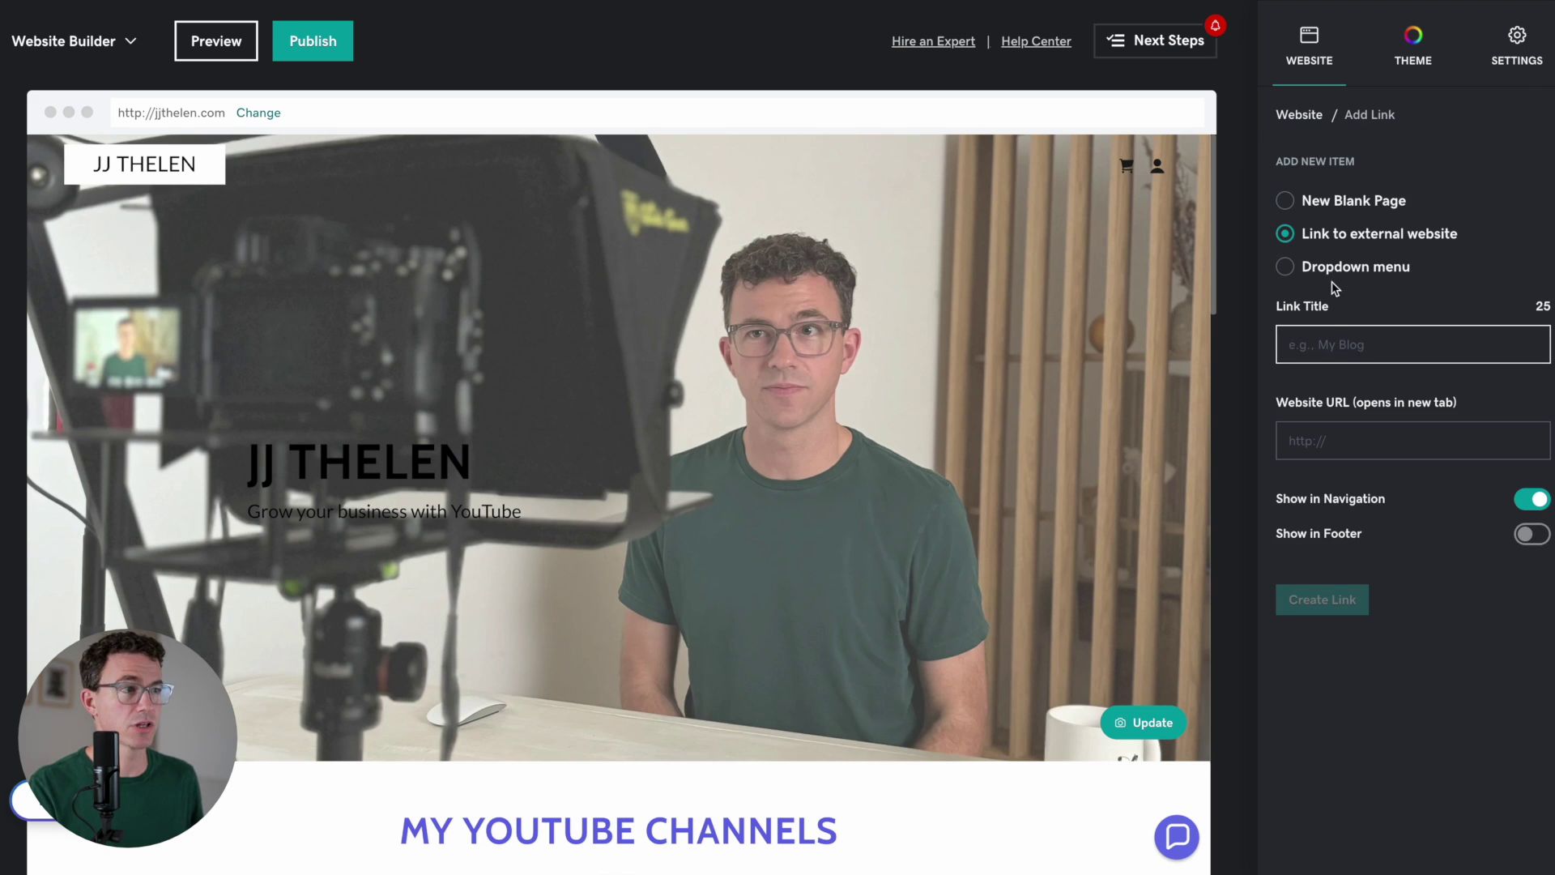
pyautogui.write('M')
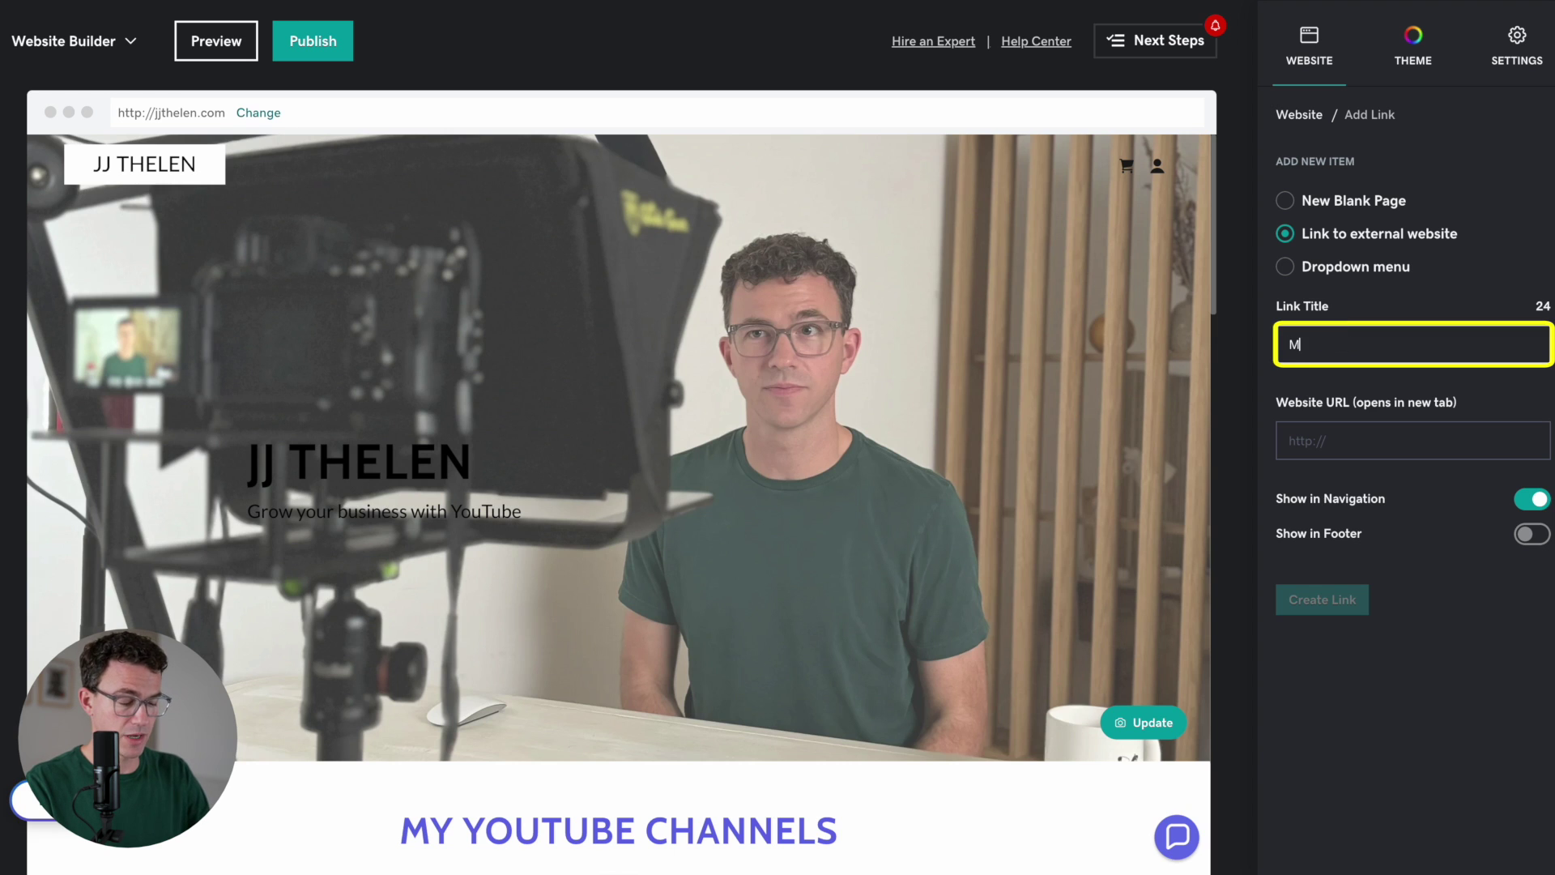
pyautogui.write('y YouTube Channel')
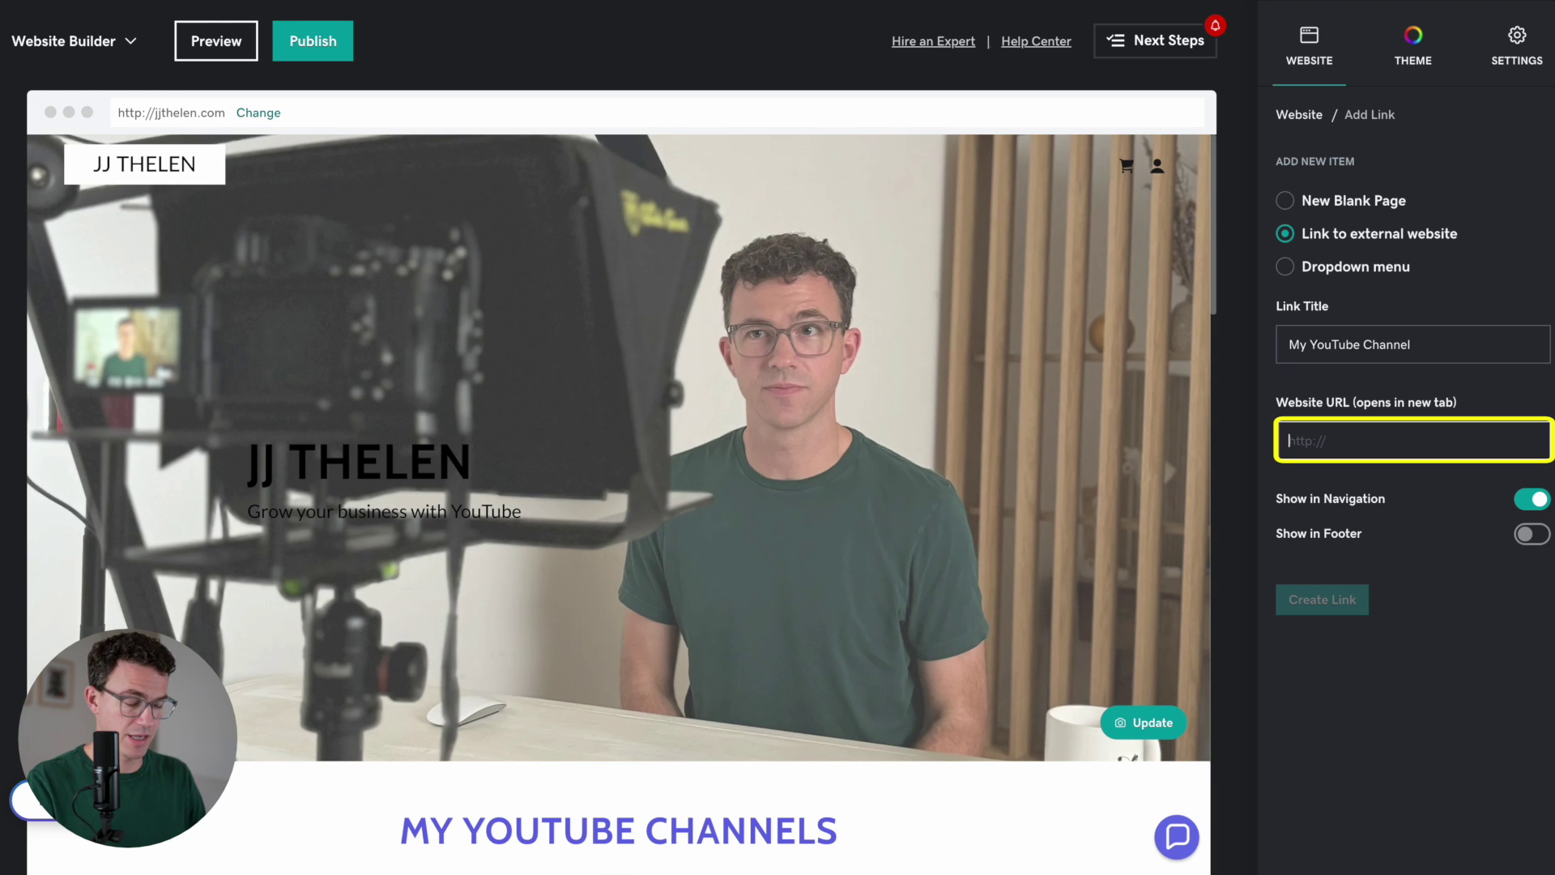
pyautogui.write('https://www.youtube.com/thefigco')
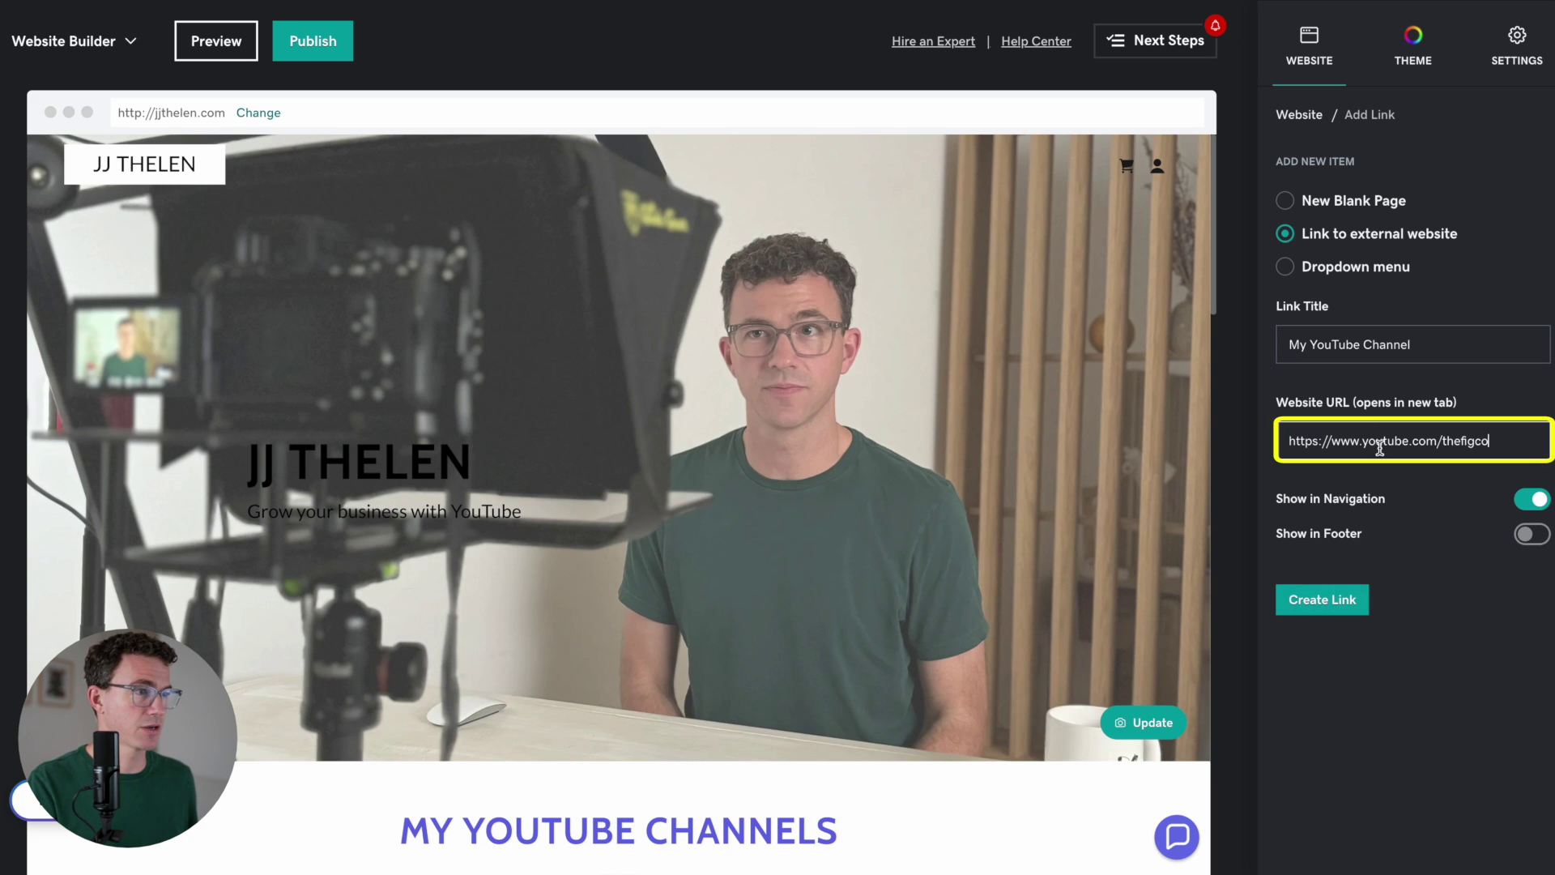
pyautogui.click(1324, 601)
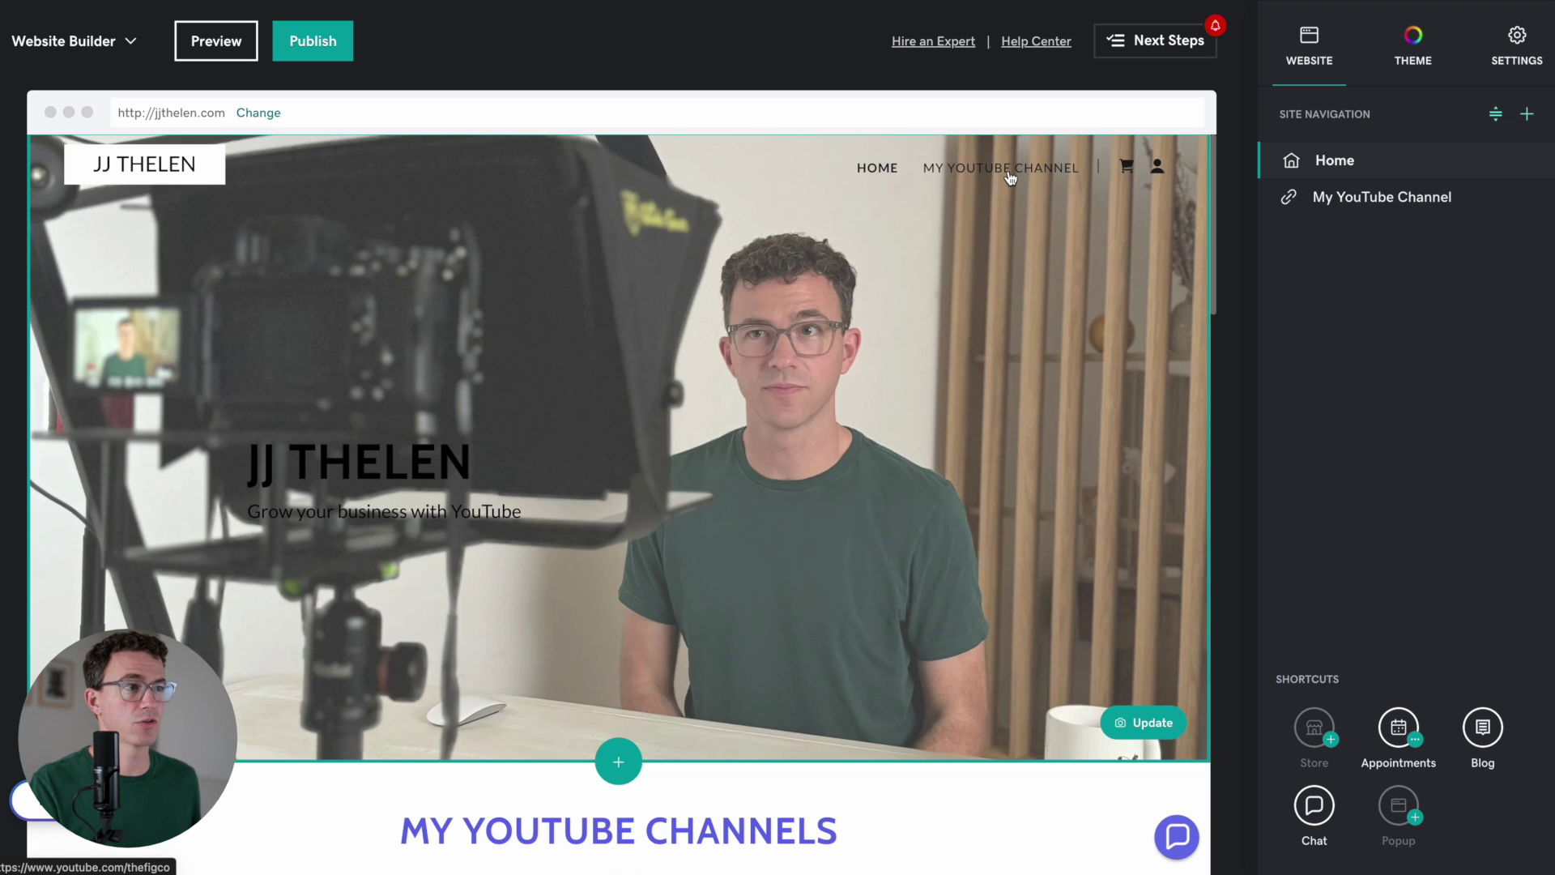
# Create a new page from the Contact template.
pyautogui.click(1529, 115)
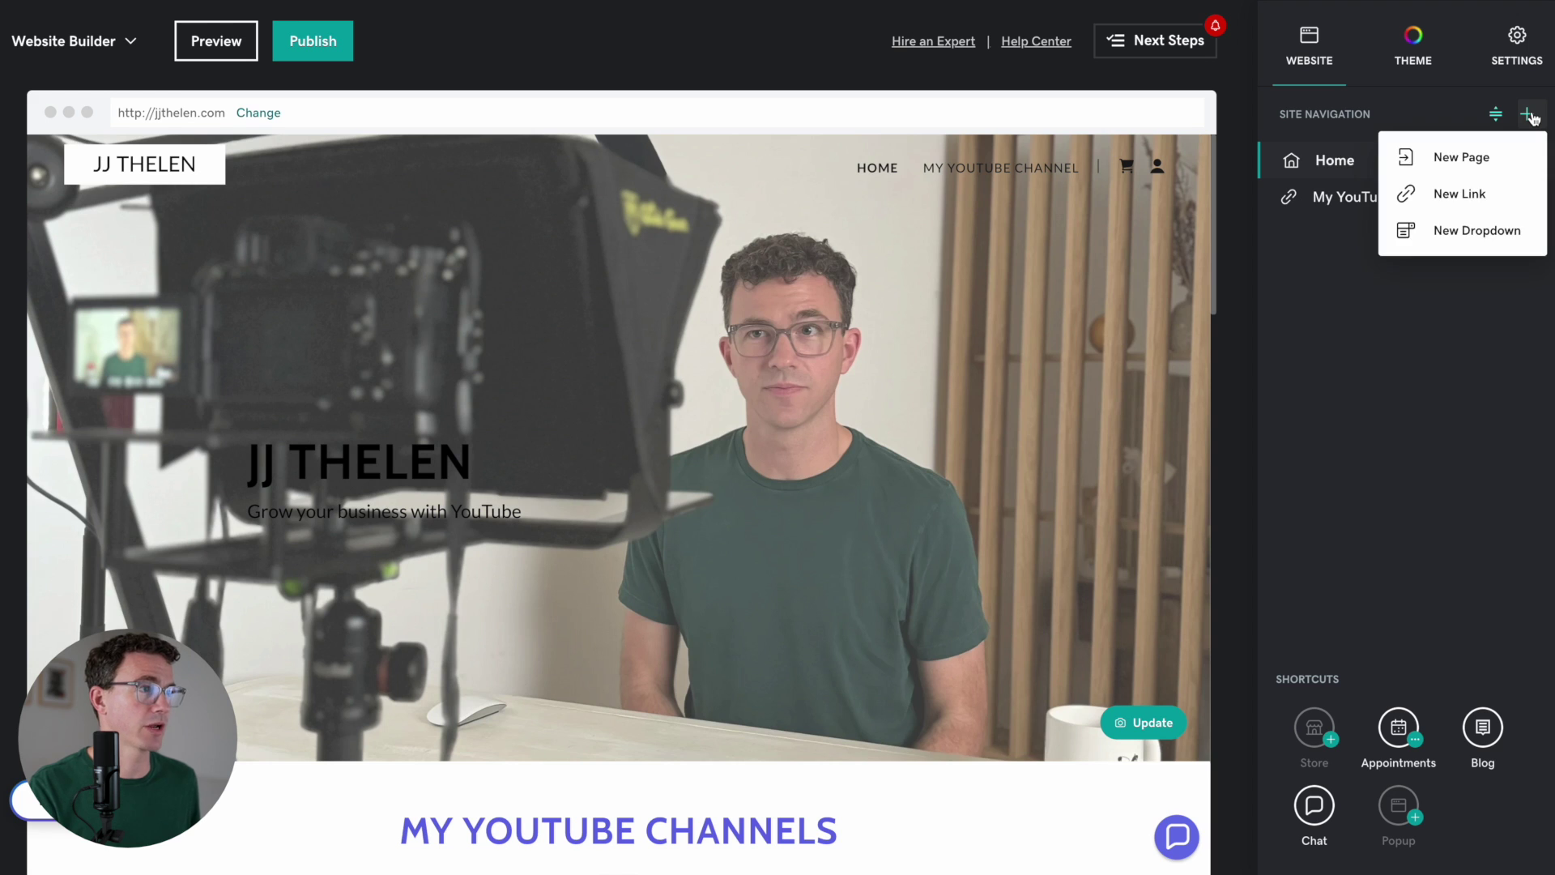
pyautogui.click(1457, 158)
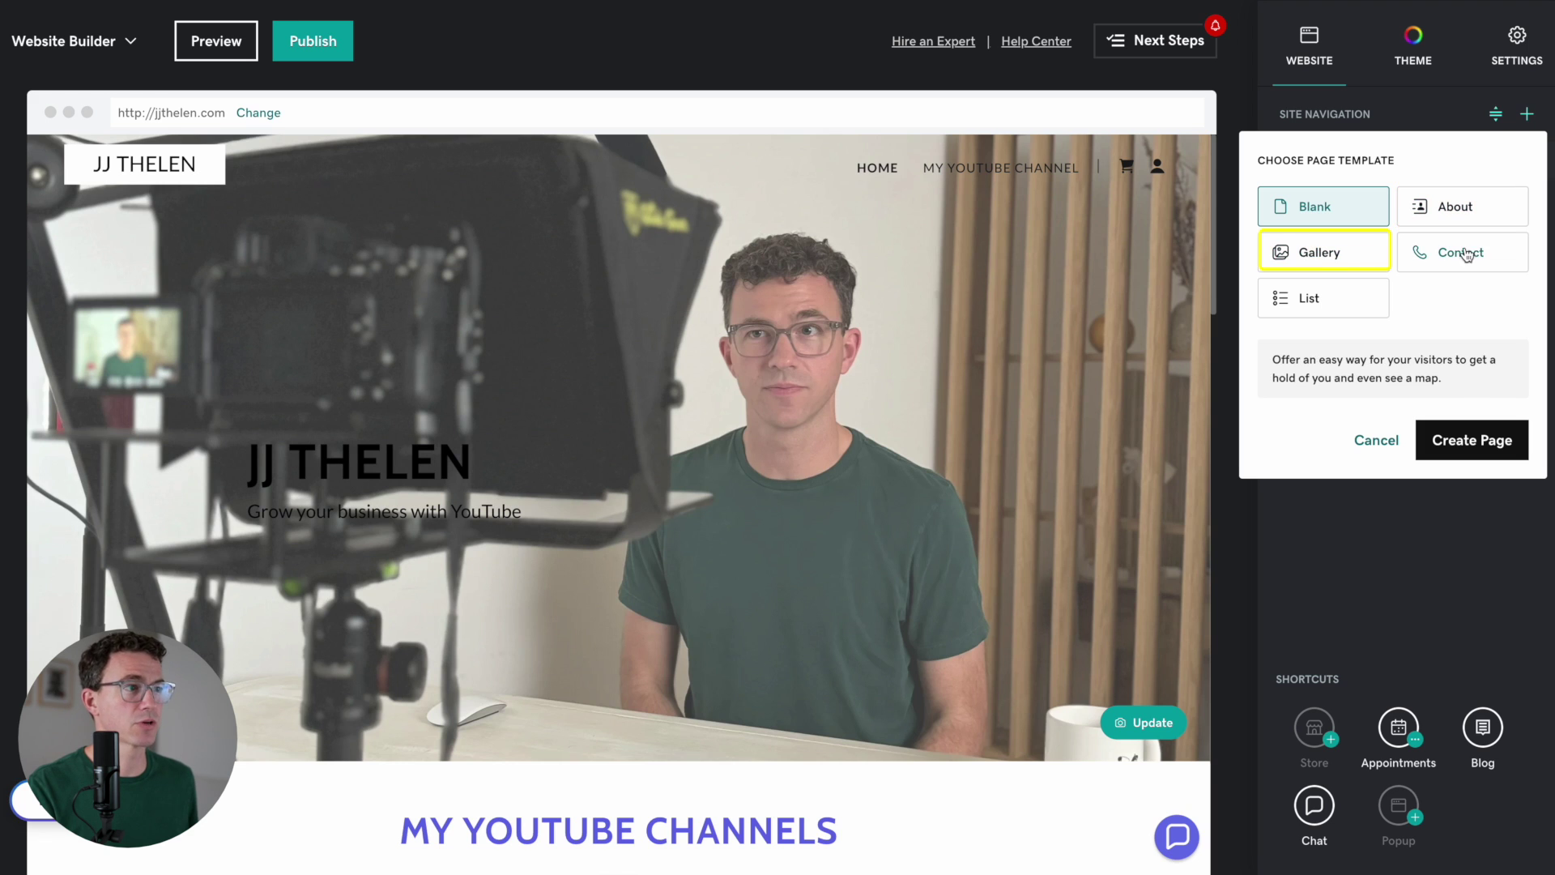
pyautogui.click(1442, 257)
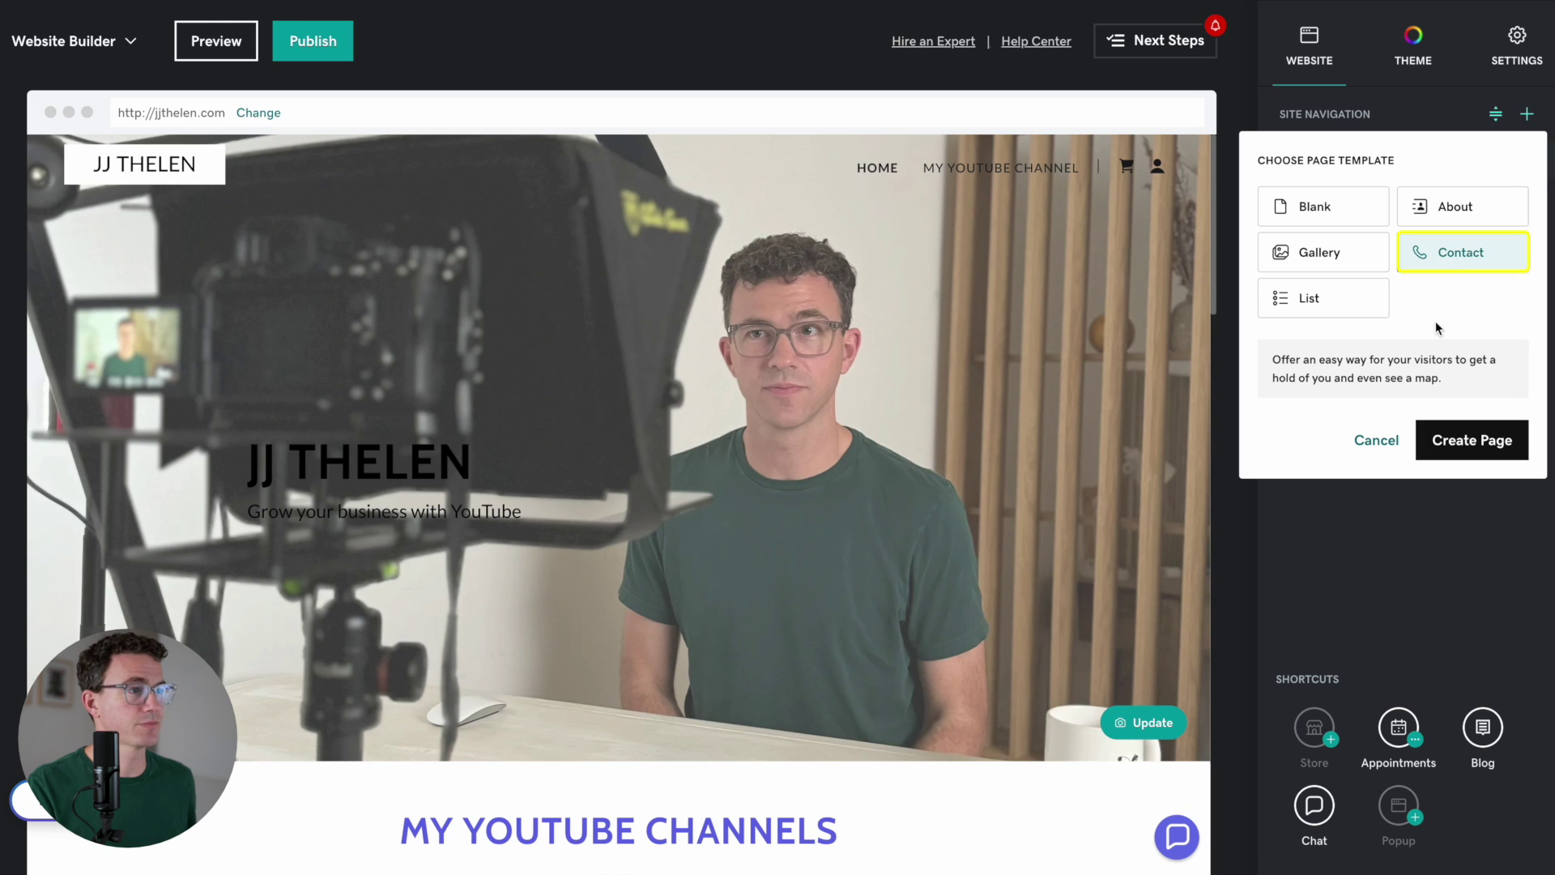
pyautogui.click(1464, 440)
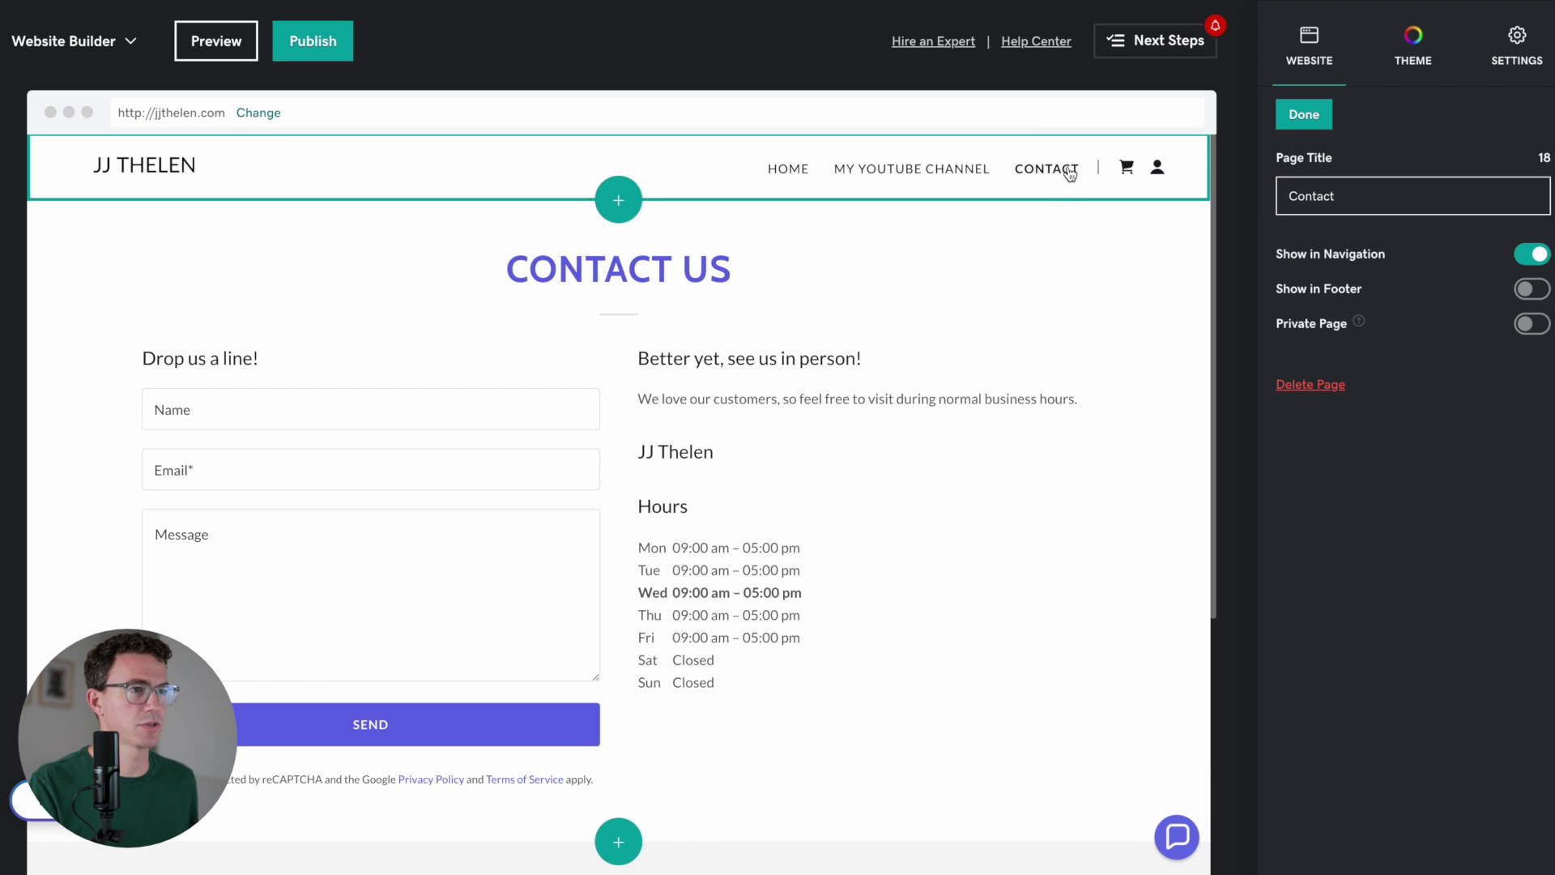
# Replace the 'Drop us a line!' heading with the coaching message and hide open and close hours.
pyautogui.click(233, 357)
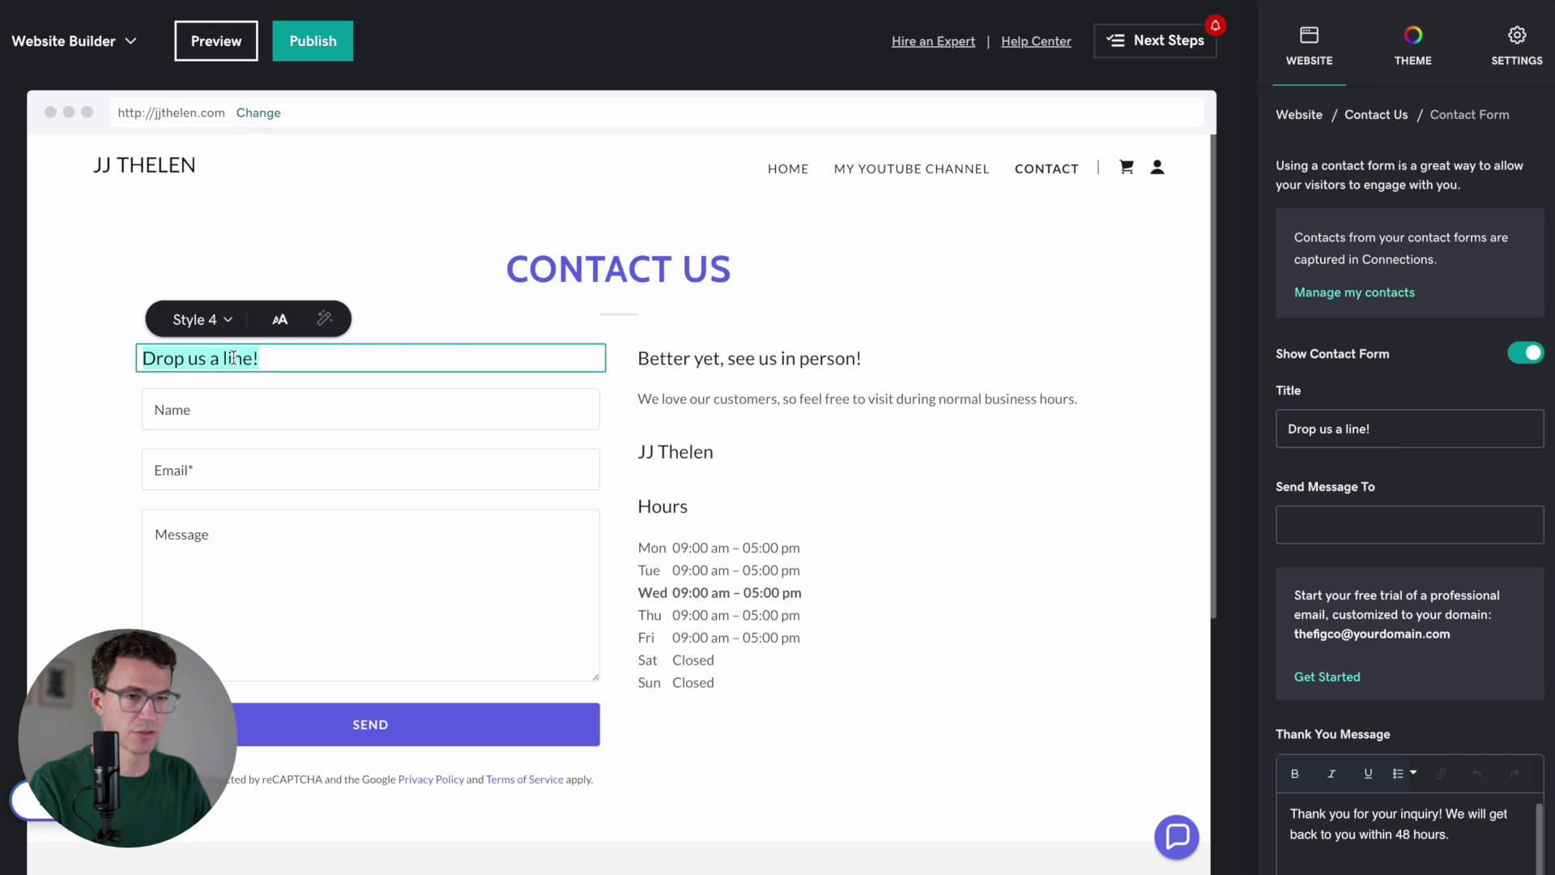
pyautogui.write("Send me a message if you'd like 1-on-1 YouTube coaching")
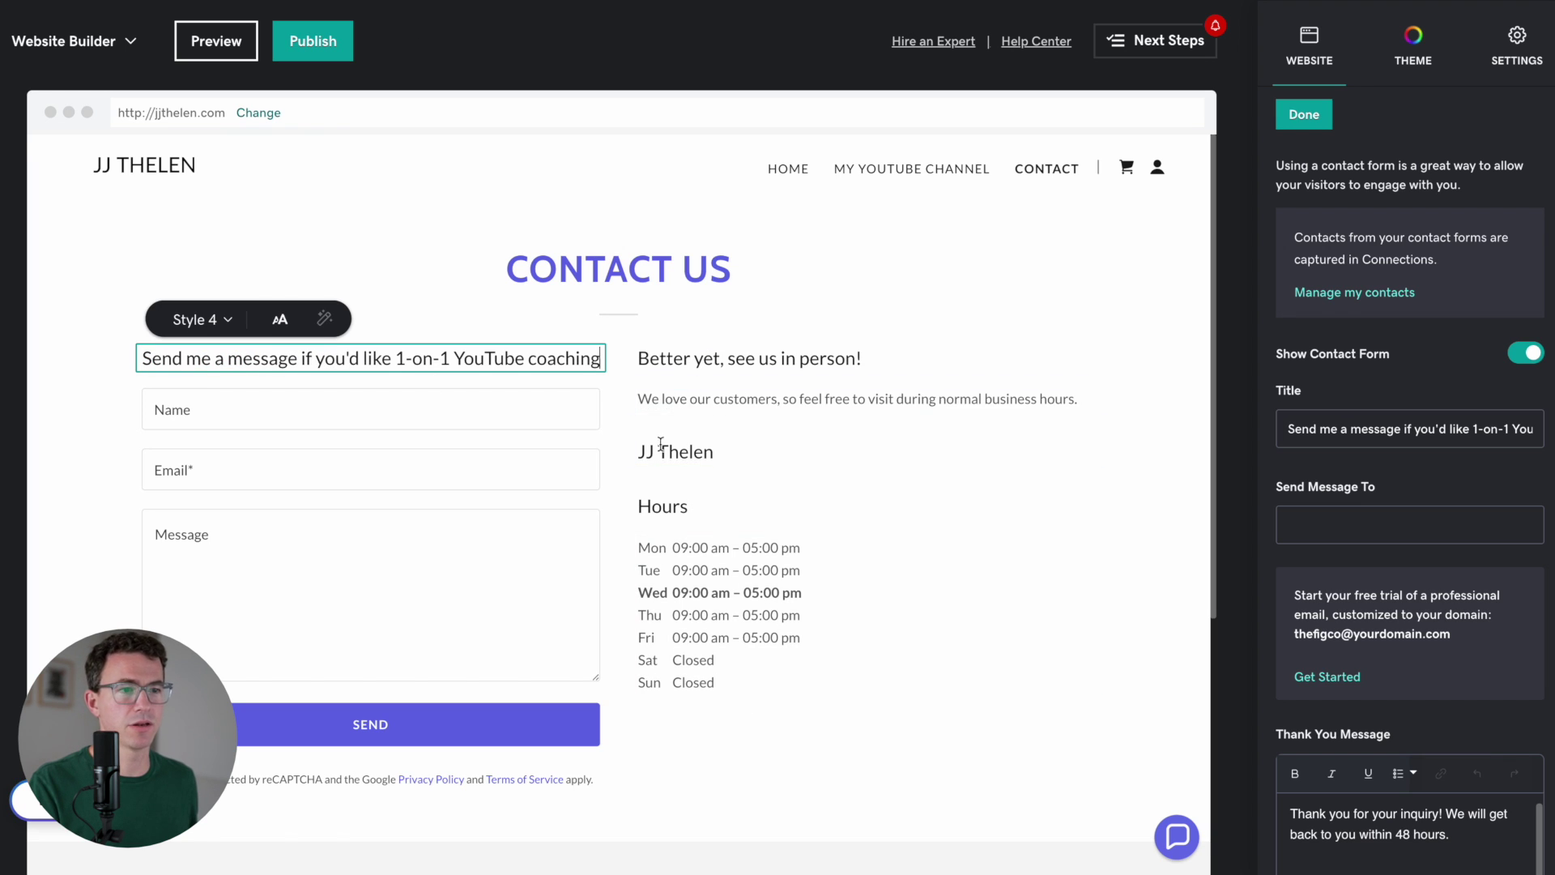
pyautogui.click(677, 578)
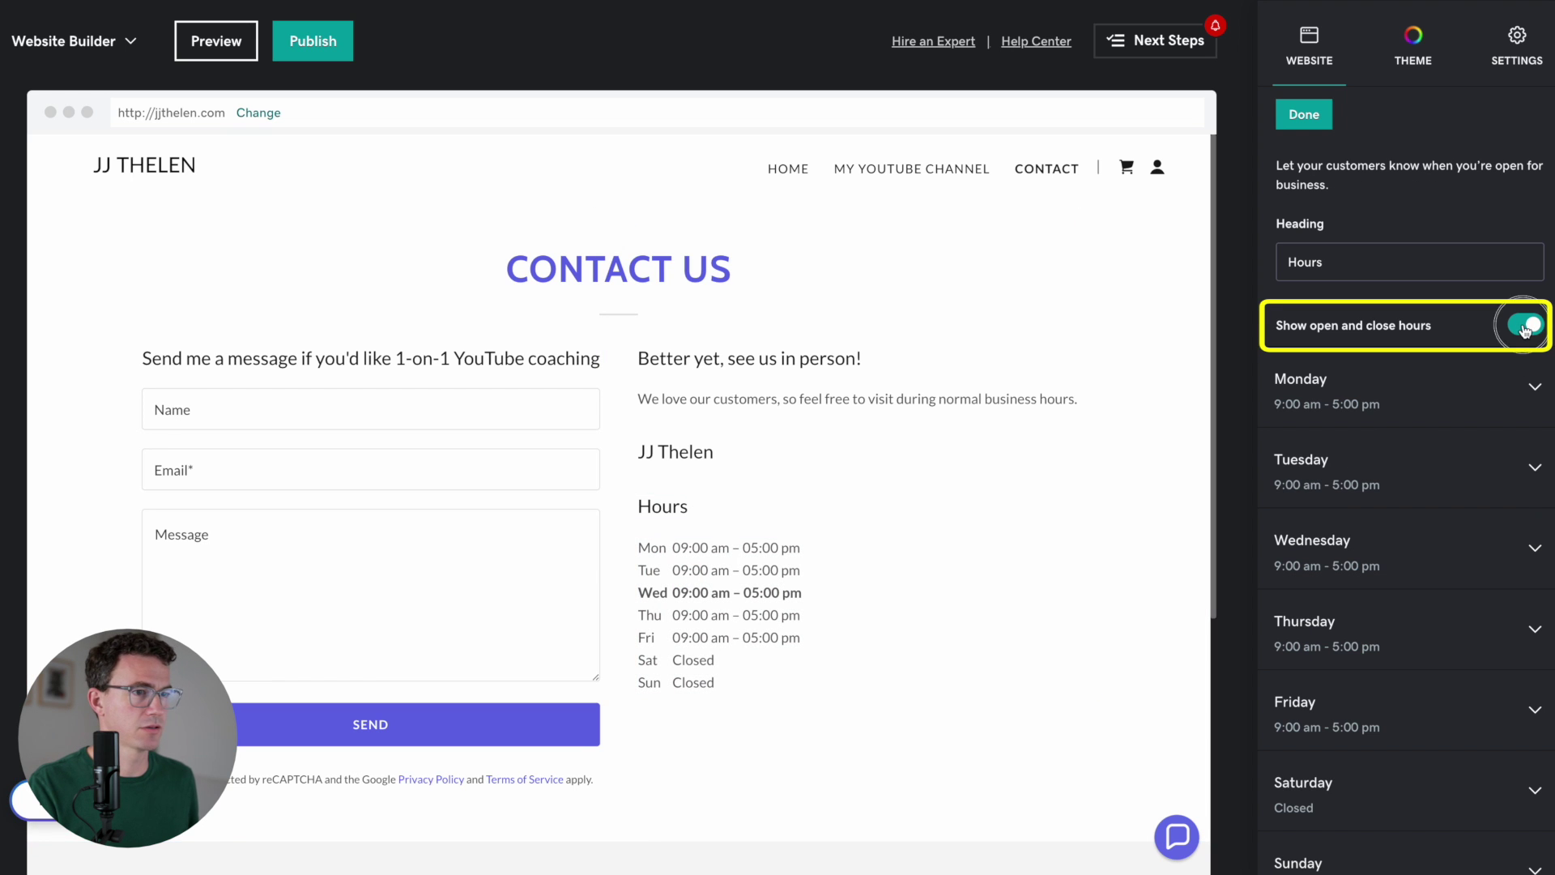
pyautogui.click(1524, 328)
pyautogui.click(1296, 116)
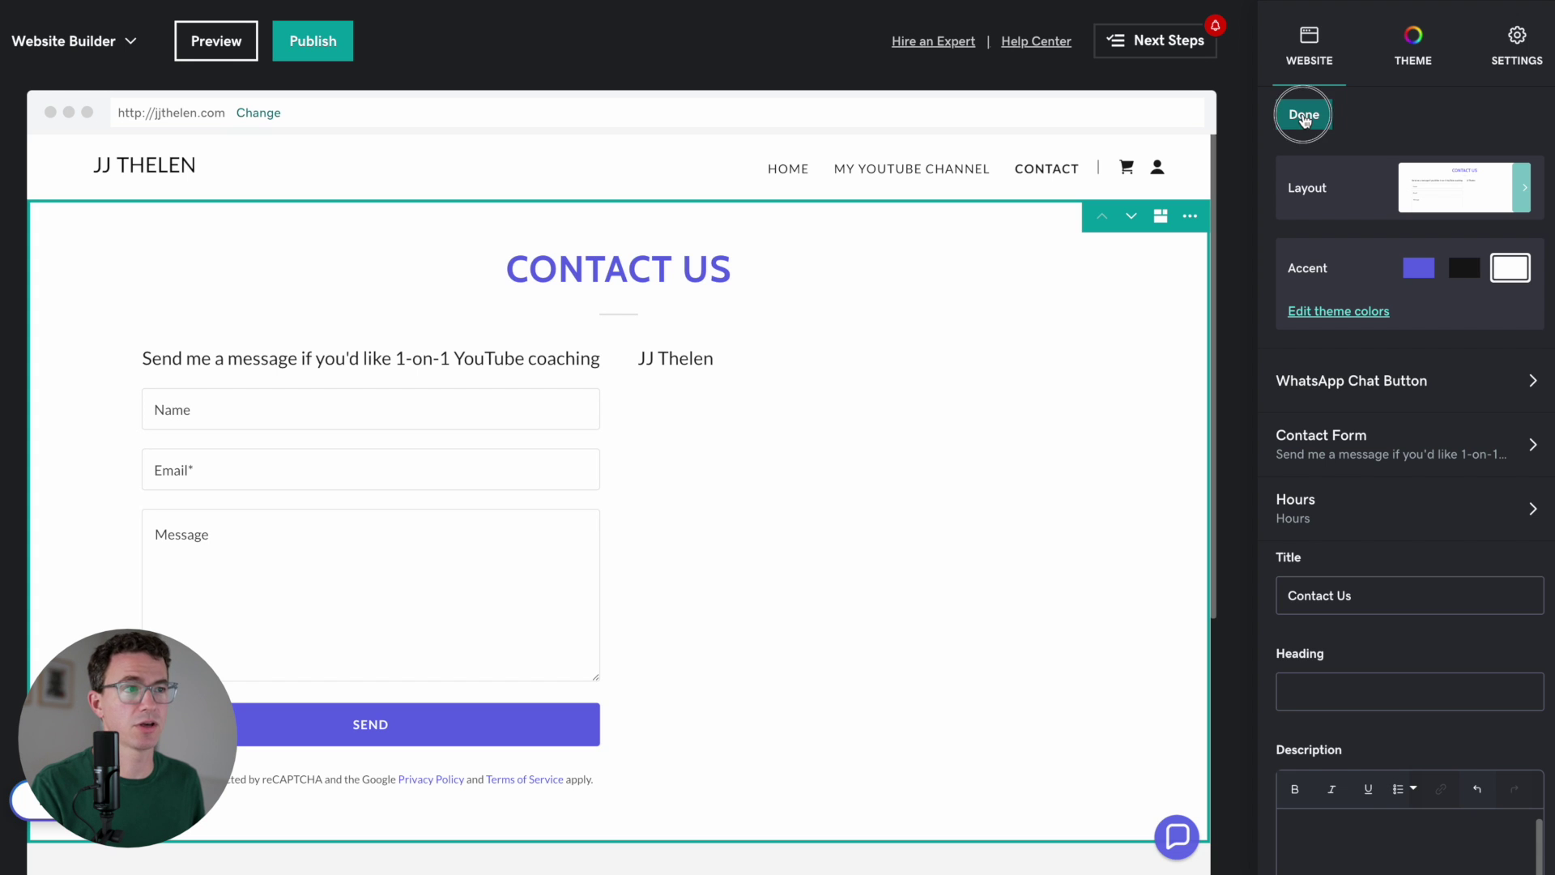
pyautogui.click(1304, 118)
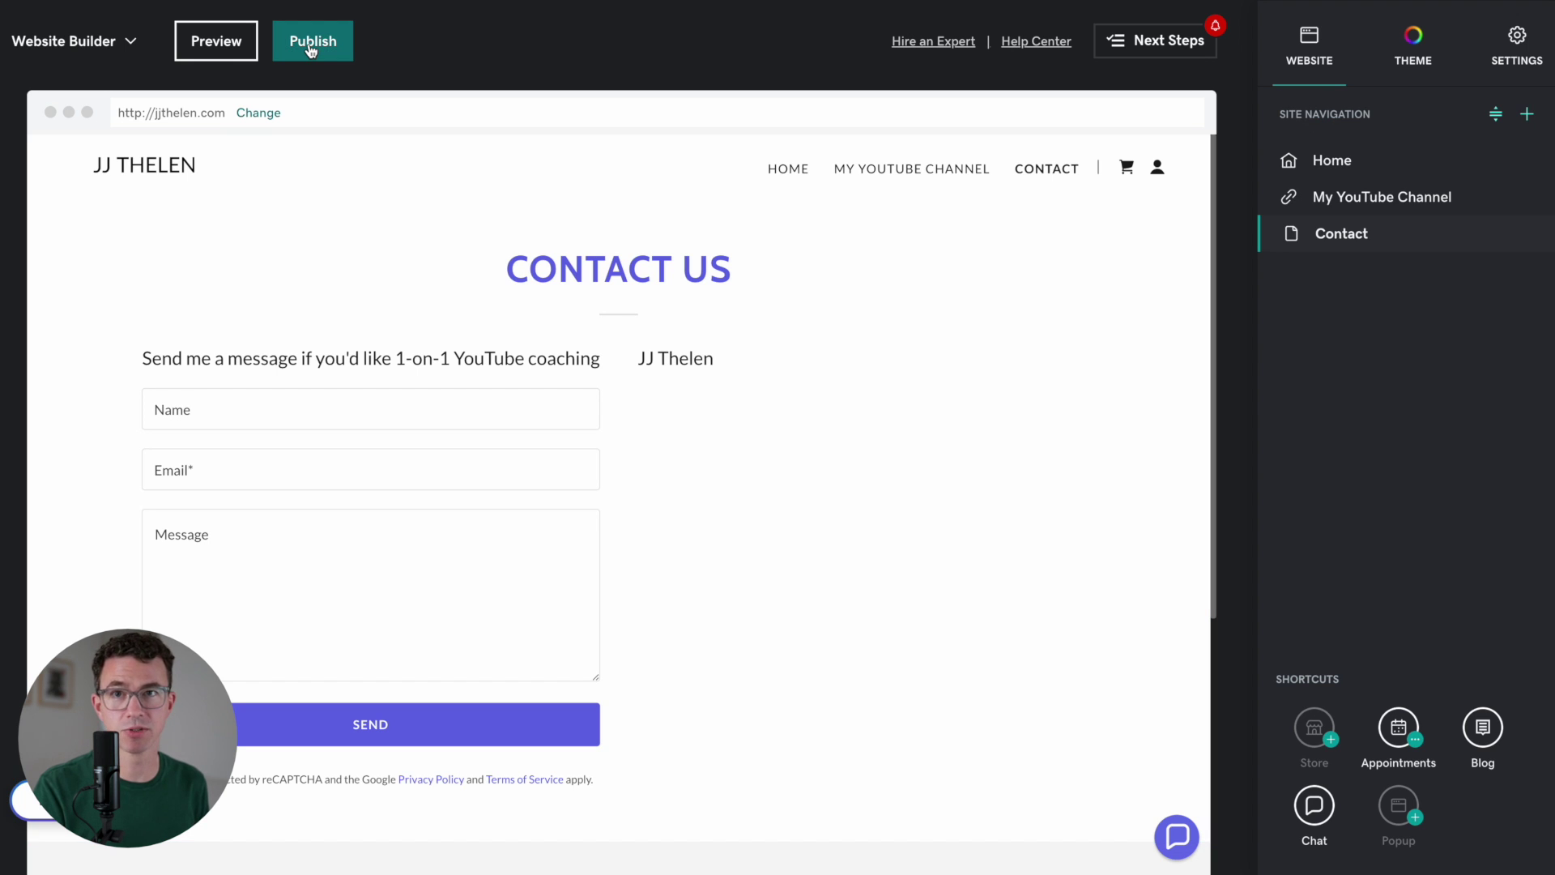
# Save and publish the updated site to jjthelen.com.
pyautogui.click(310, 50)
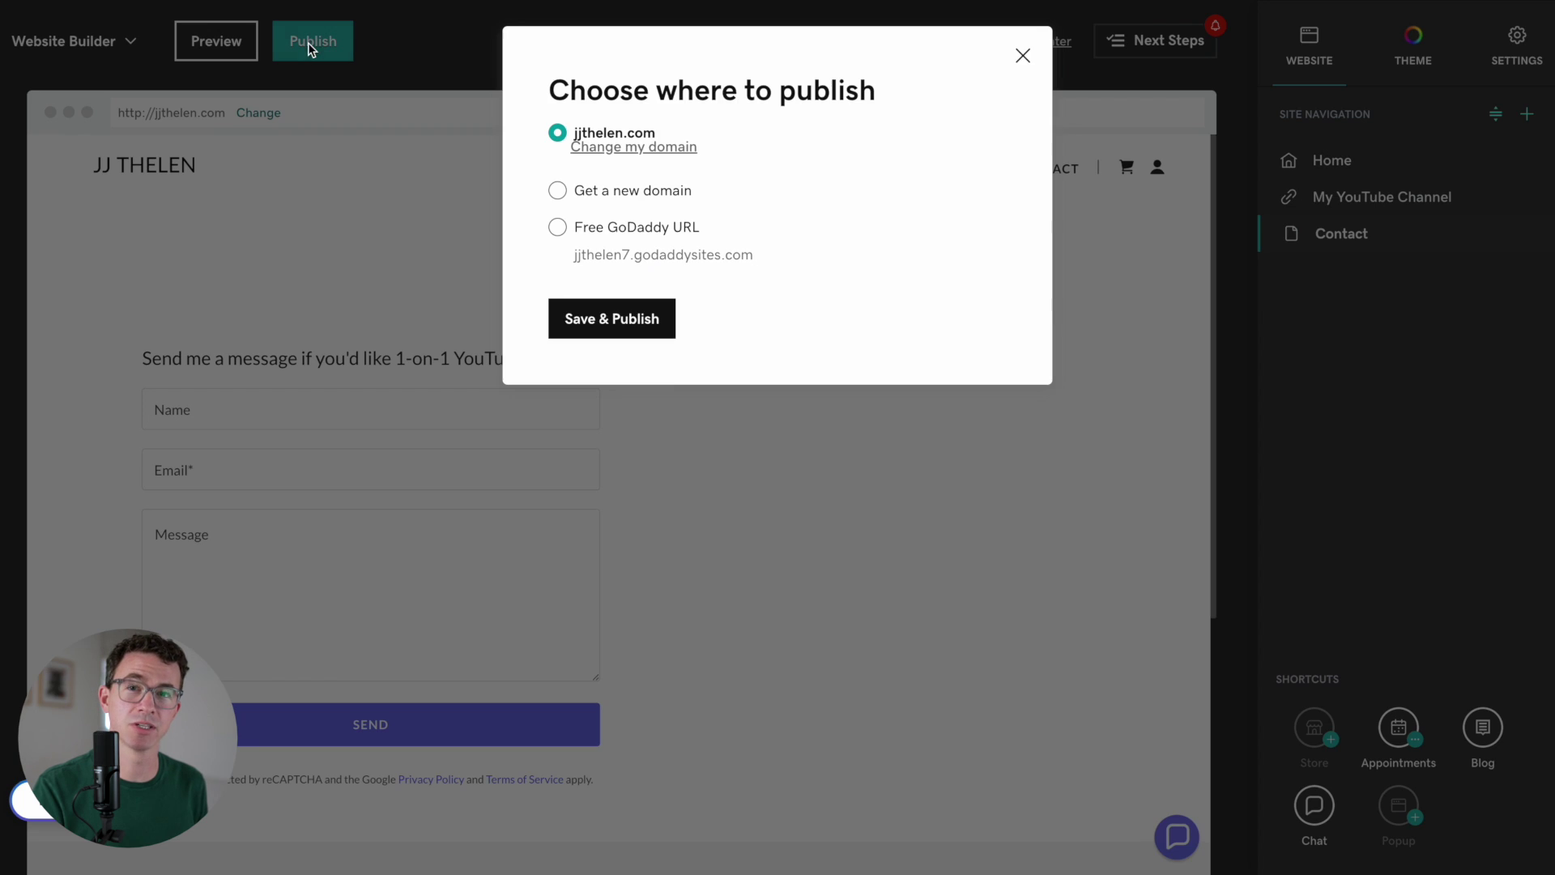
pyautogui.click(597, 319)
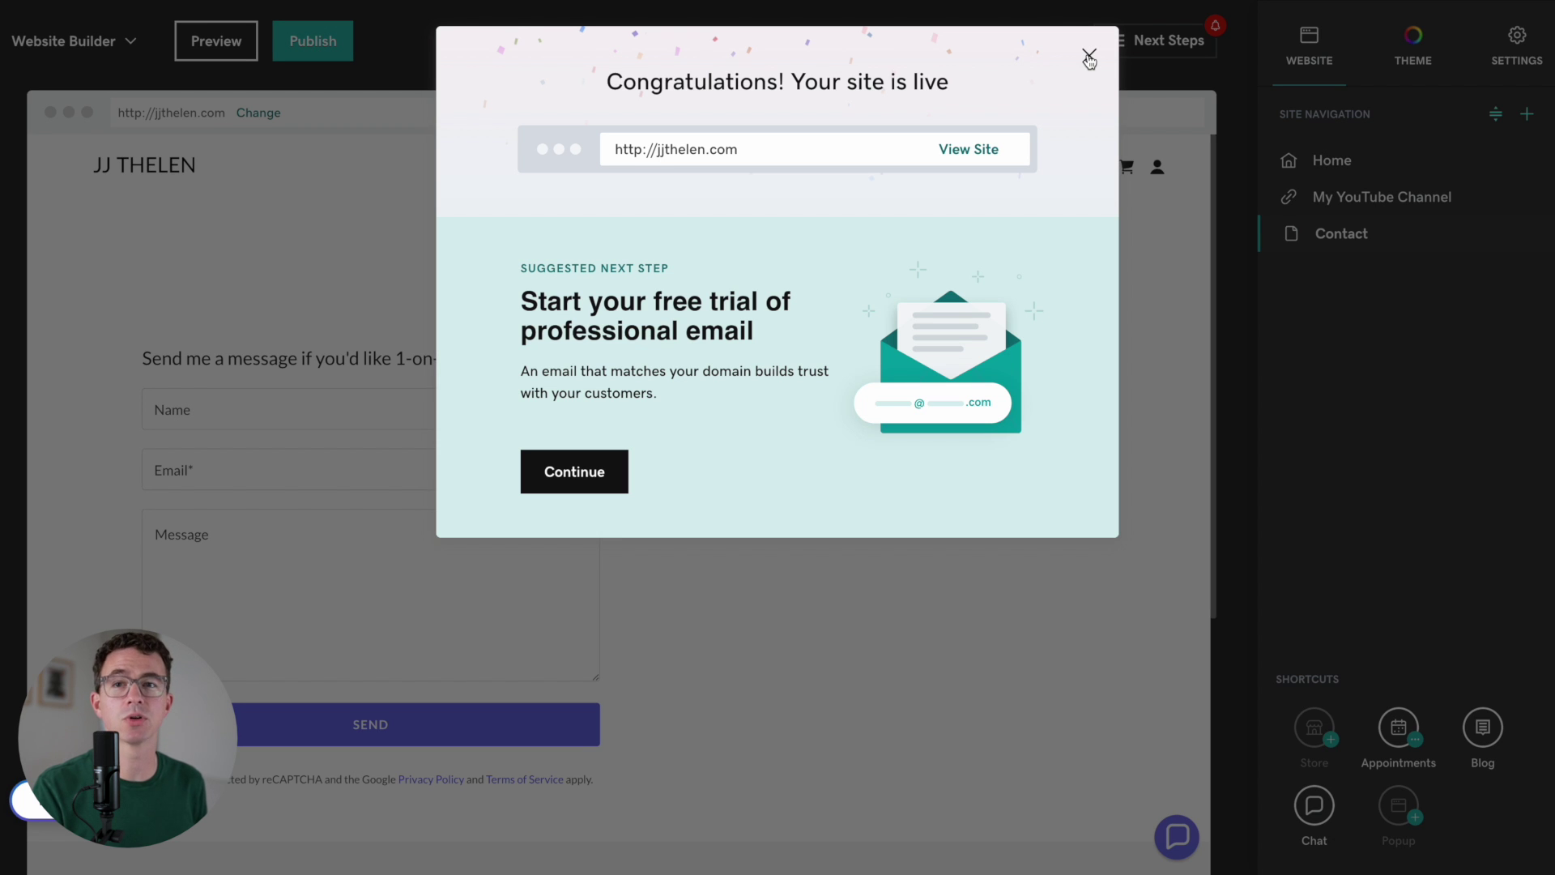